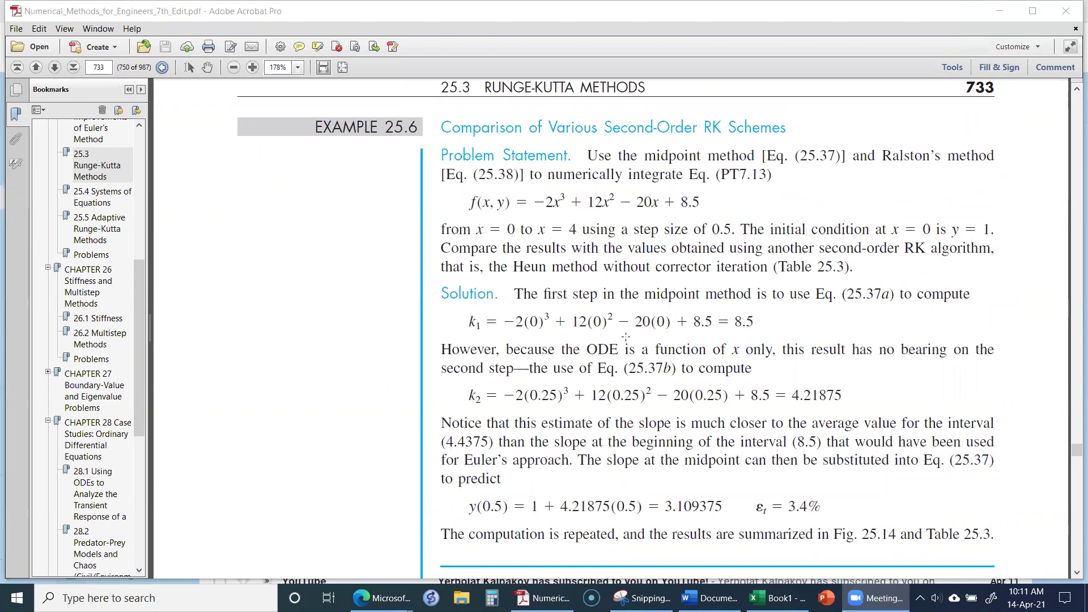
Snapshot the midpoint-method equations from Eq. 25.37 in Acrobat, then switch to Excel.
{"action": "scroll", "coordinate": [636, 233], "scroll_direction": "up", "scroll_amount": 4}
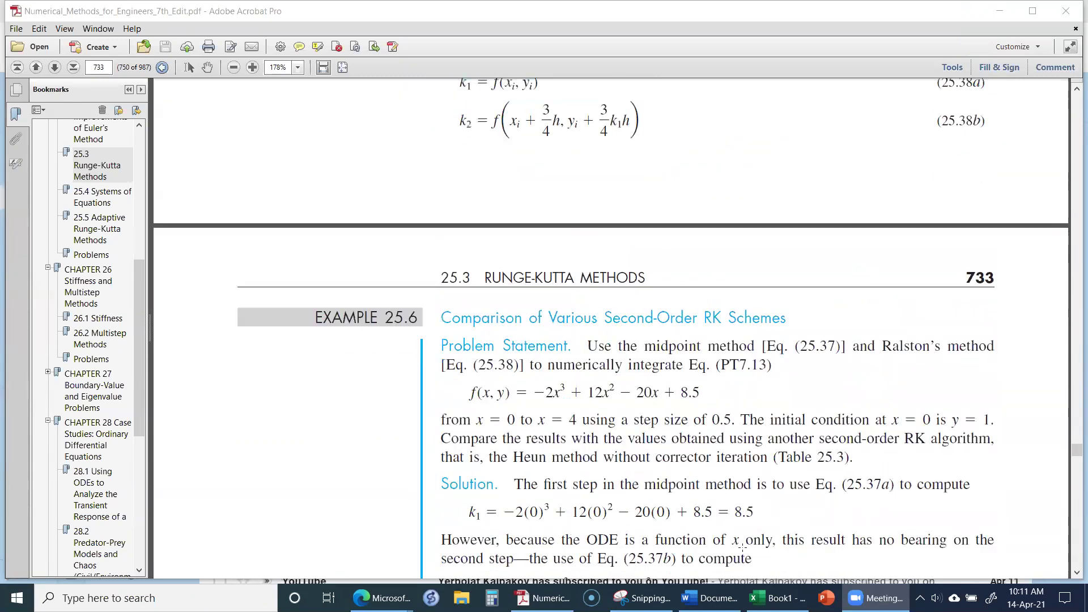
{"action": "scroll", "coordinate": [670, 395], "scroll_direction": "up", "scroll_amount": 6}
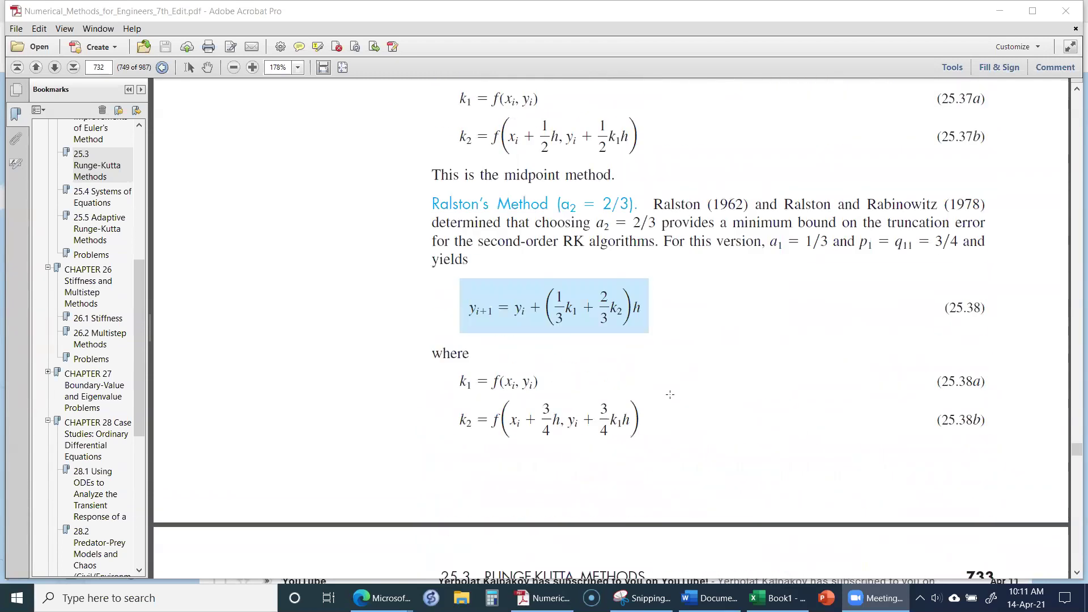
{"action": "scroll", "coordinate": [638, 379], "scroll_direction": "up", "scroll_amount": 4}
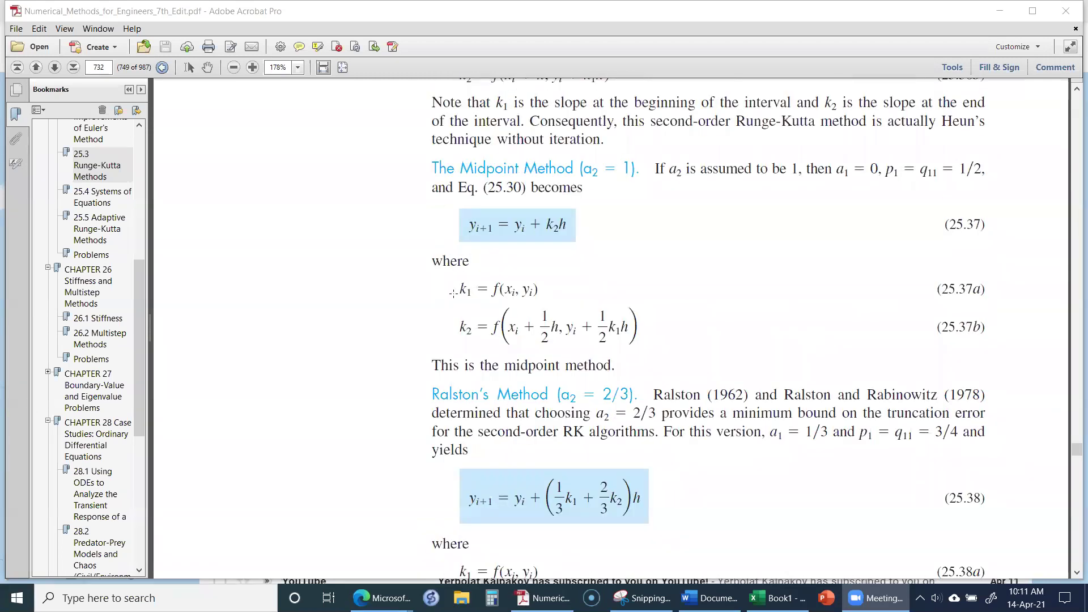
{"action": "scroll", "coordinate": [456, 295], "scroll_direction": "down", "scroll_amount": 4}
{"action": "scroll", "coordinate": [456, 294], "scroll_direction": "down", "scroll_amount": 8}
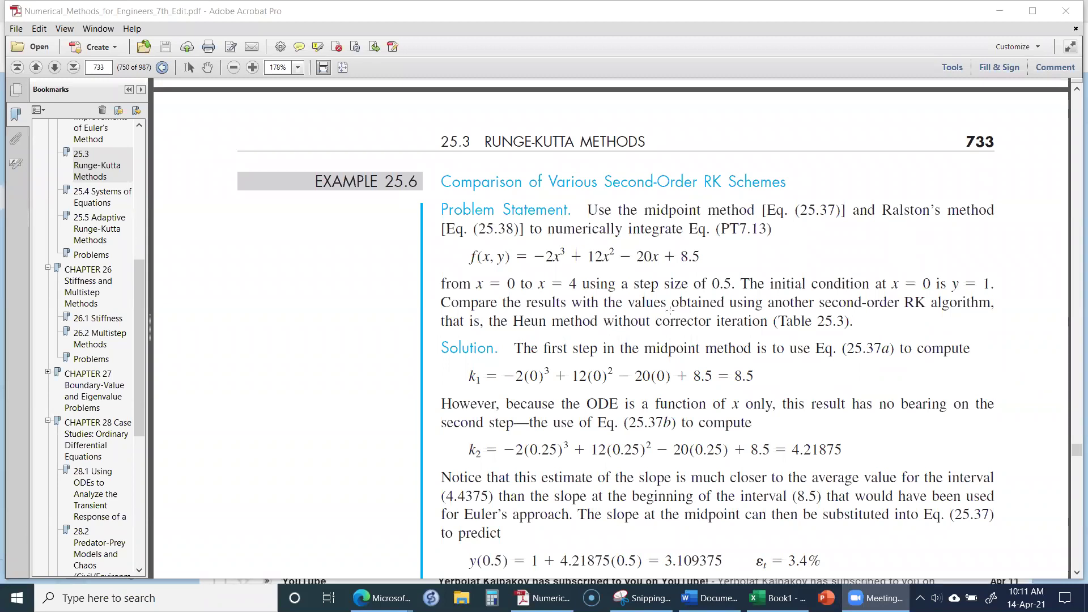
{"action": "scroll", "coordinate": [662, 298], "scroll_direction": "up", "scroll_amount": 10}
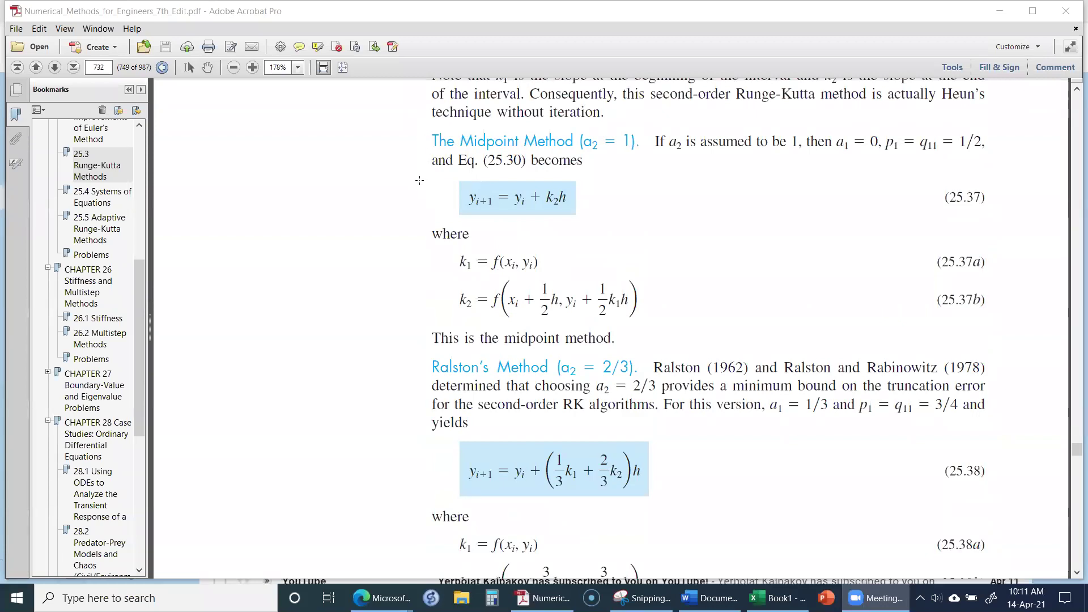
{"action": "left_click_drag", "start_coordinate": [419, 180], "coordinate": [656, 355]}
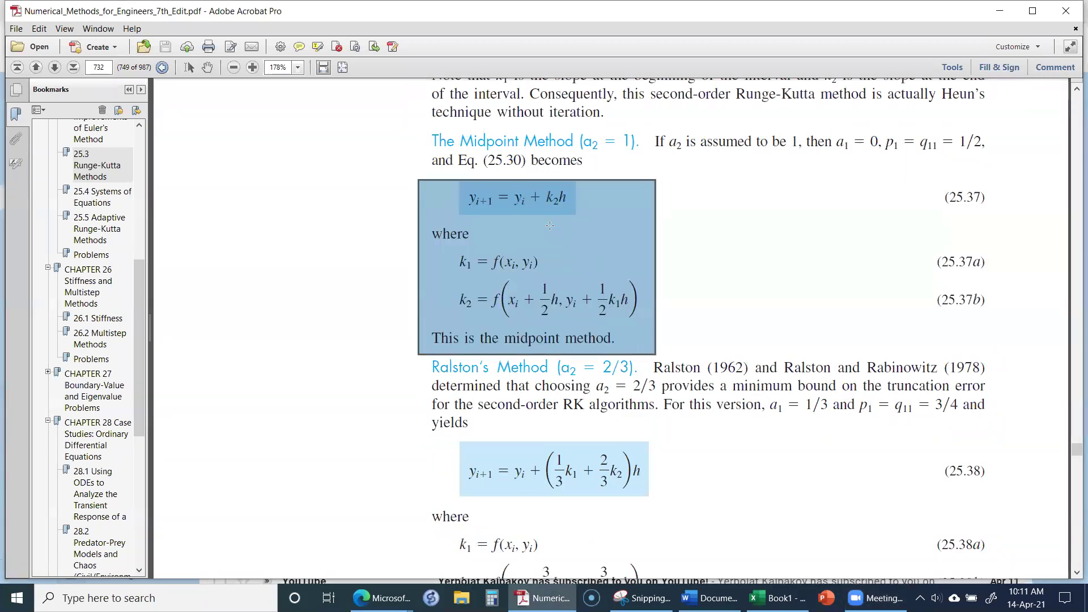
{"action": "left_click", "coordinate": [777, 598]}
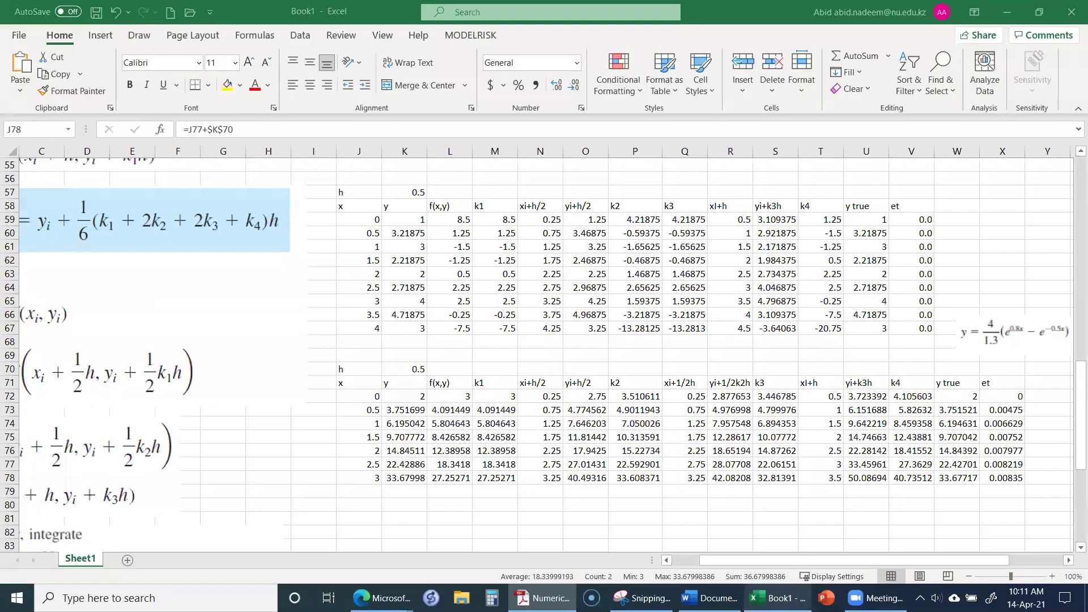
Add Sheet2 and paste the midpoint-equations picture at cell A1.
{"action": "left_click", "coordinate": [128, 560]}
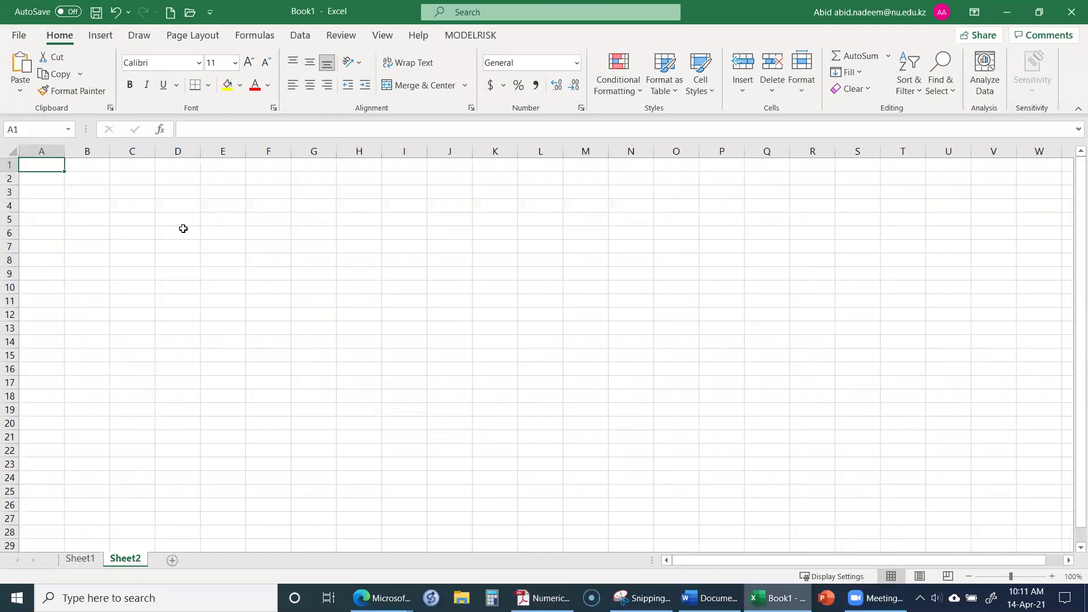
{"action": "right_click", "coordinate": [45, 166]}
{"action": "left_click", "coordinate": [83, 296]}
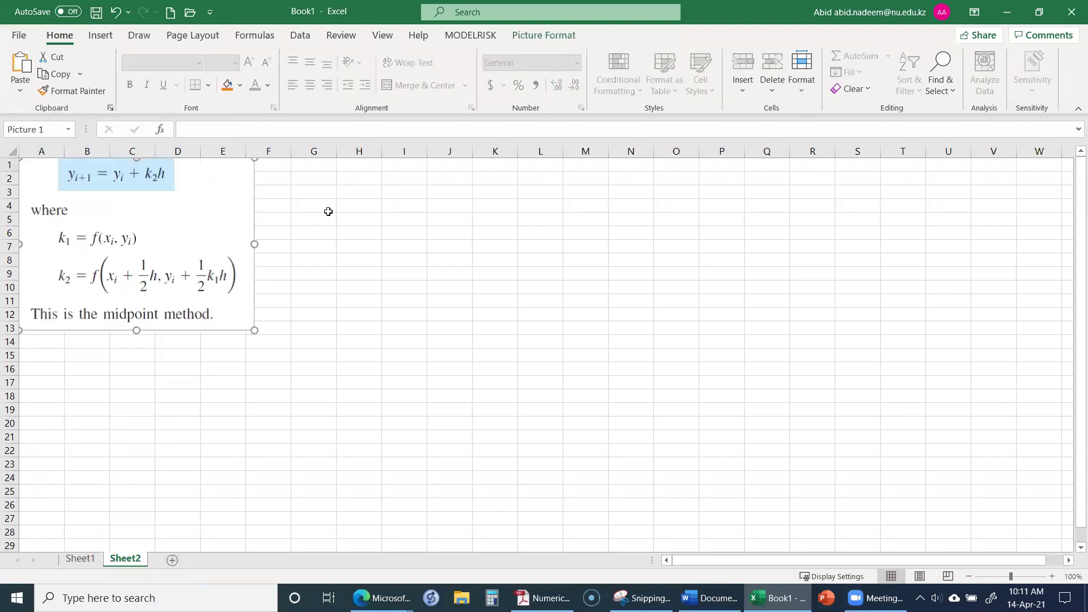
{"action": "left_click", "coordinate": [307, 166]}
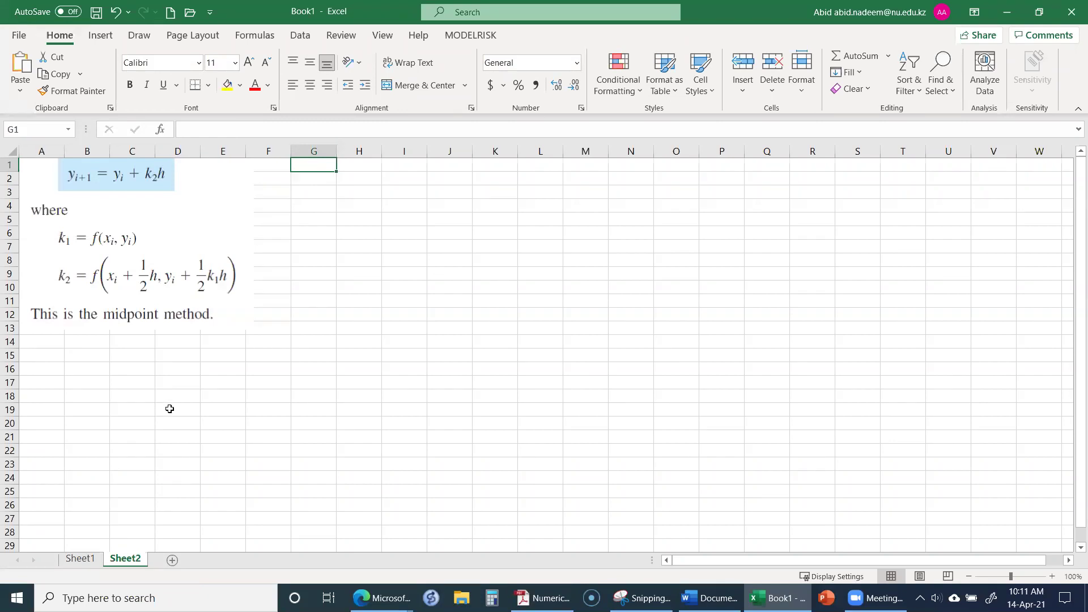
Copy the Problem Statement picture from Sheet1 and paste it at G1 on Sheet2.
{"action": "left_click", "coordinate": [381, 598]}
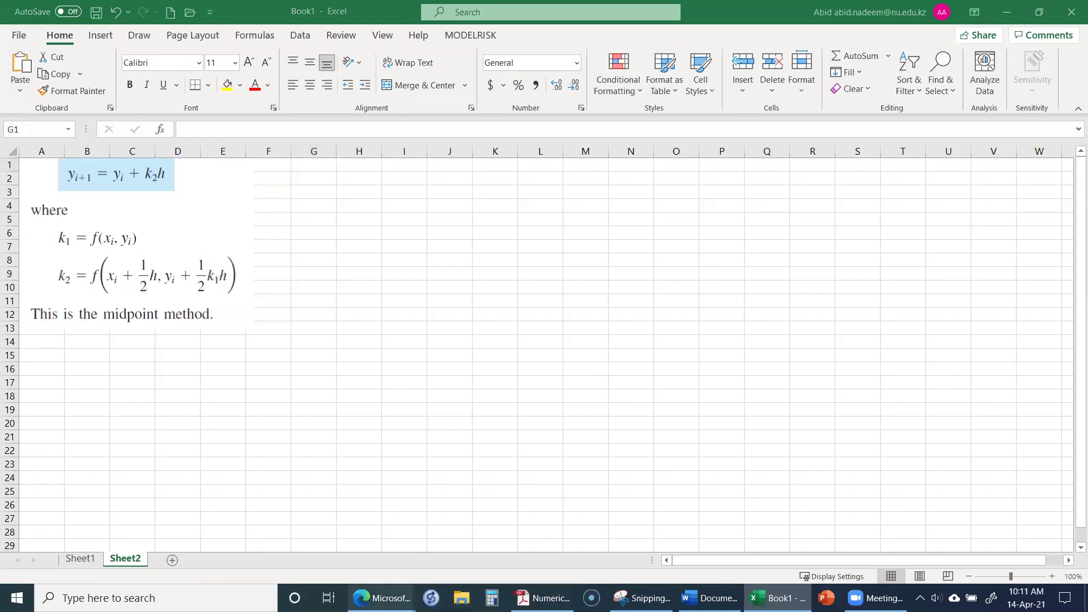
{"action": "left_click", "coordinate": [80, 559]}
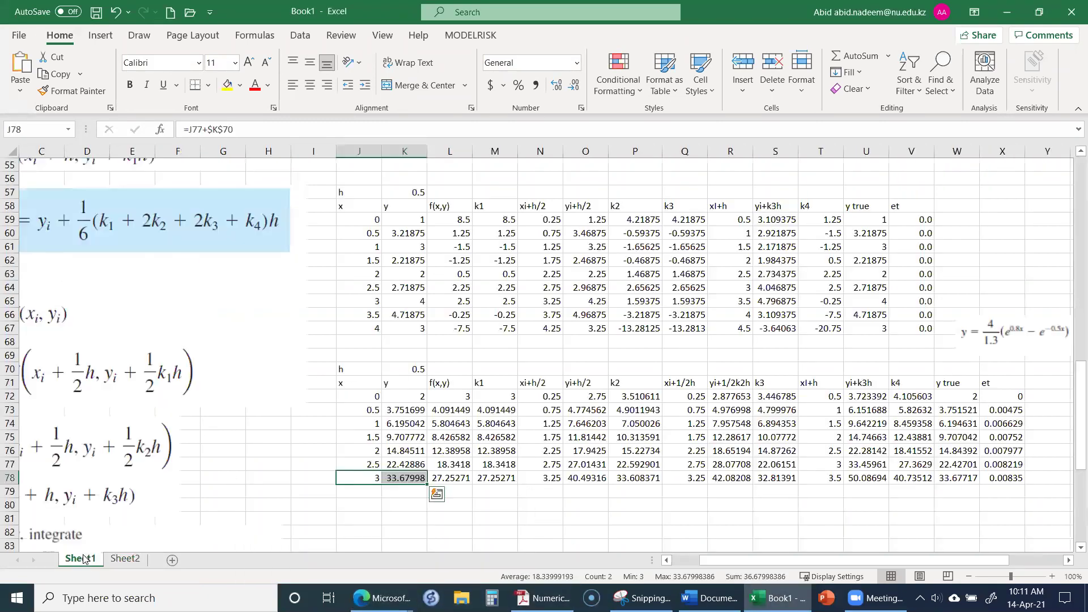
{"action": "scroll", "coordinate": [165, 290], "scroll_direction": "up", "scroll_amount": 18}
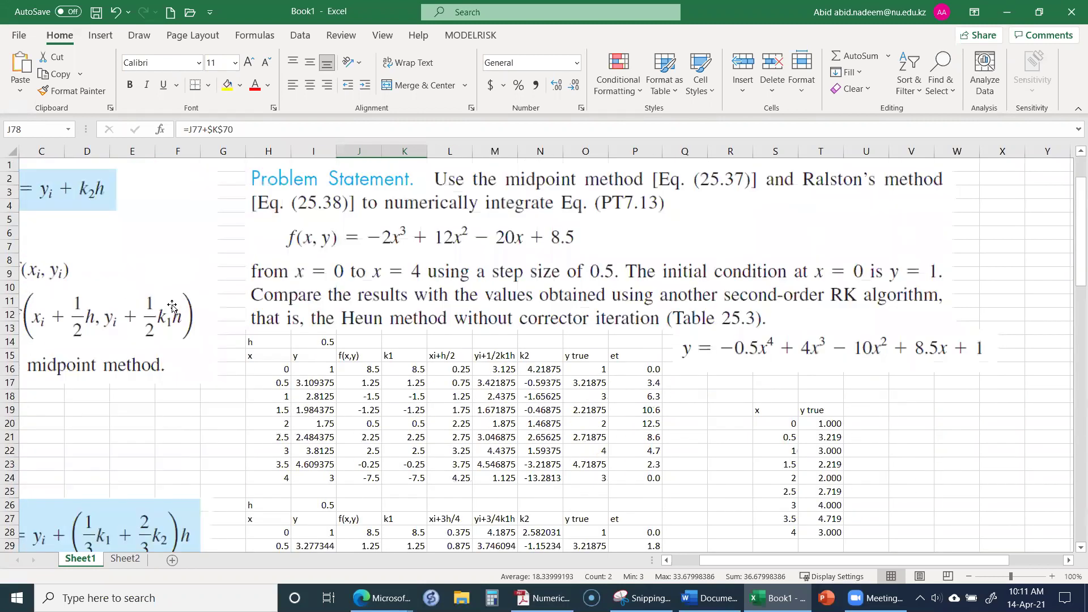
{"action": "left_click", "coordinate": [474, 201]}
{"action": "right_click", "coordinate": [474, 201]}
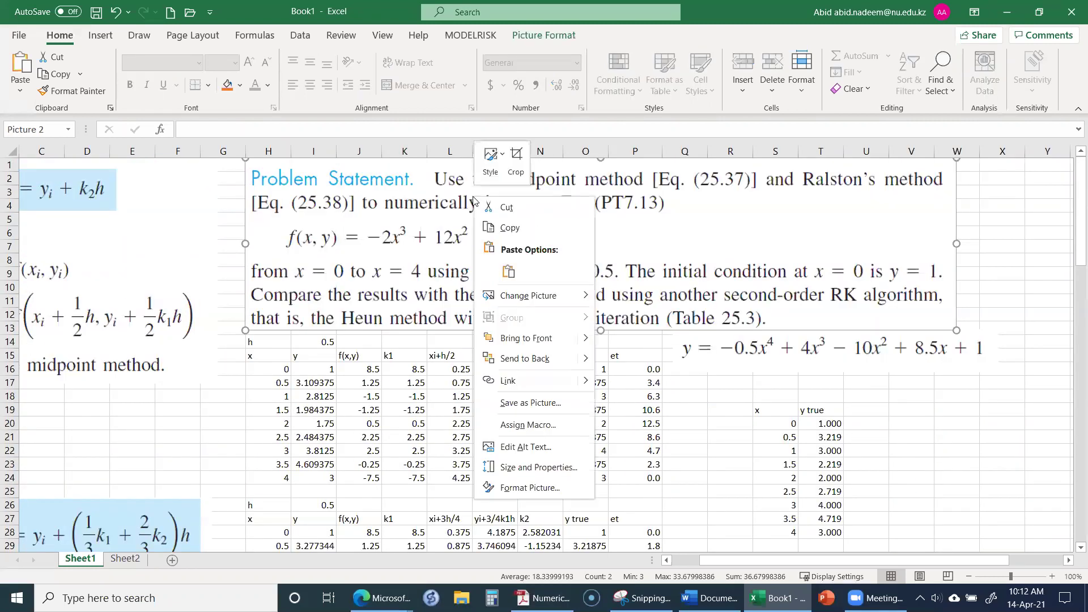
{"action": "left_click", "coordinate": [510, 227]}
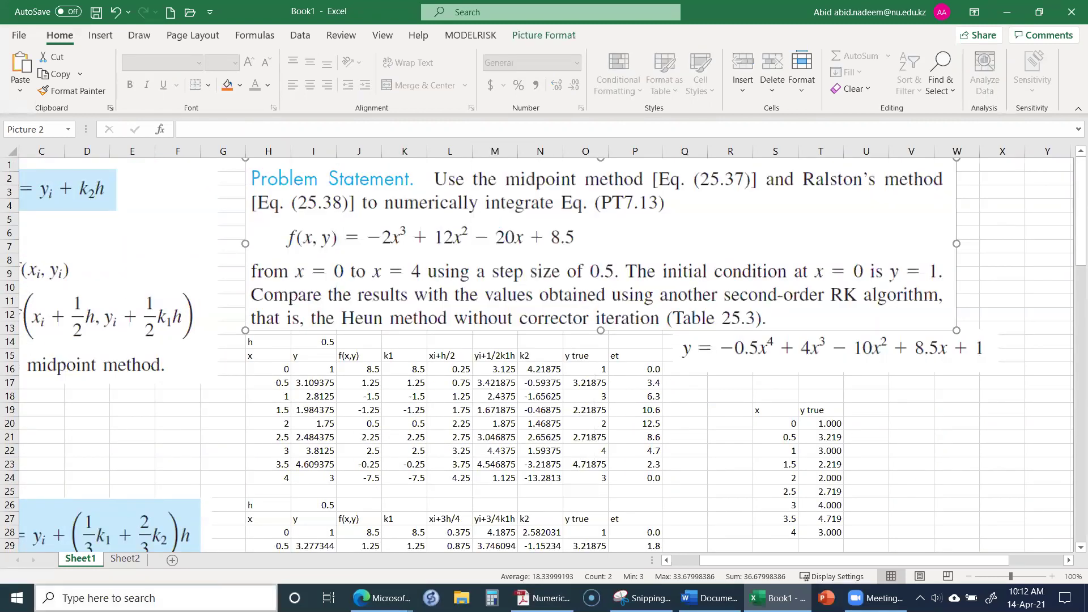
{"action": "left_click", "coordinate": [120, 561]}
{"action": "right_click", "coordinate": [312, 165]}
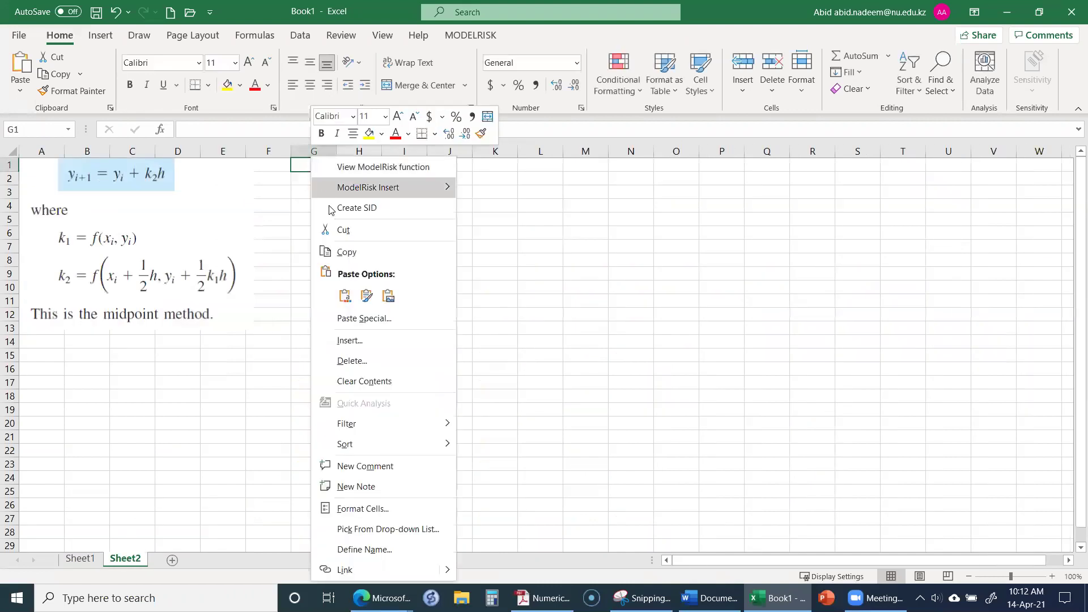
{"action": "left_click", "coordinate": [345, 295]}
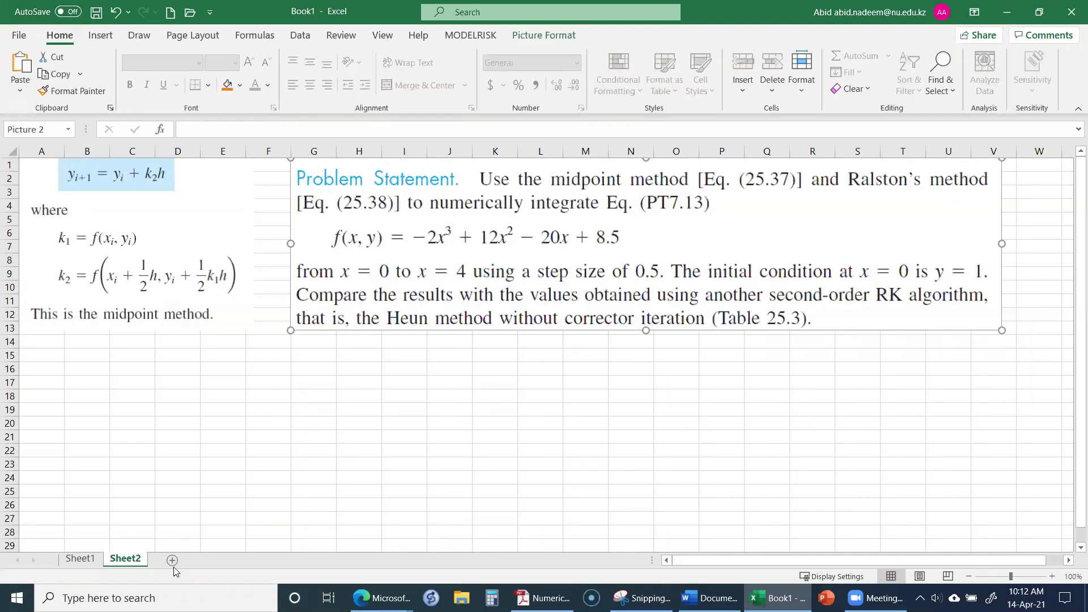
Compare Sheet2 against Sheet1's RK tables.
{"action": "left_click", "coordinate": [80, 558]}
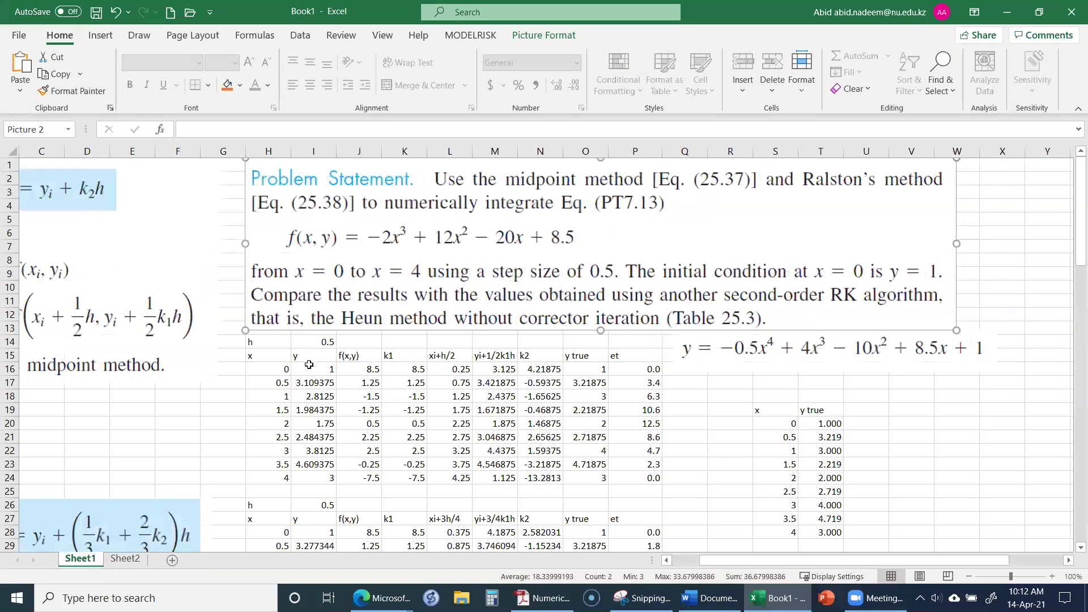
{"action": "left_click", "coordinate": [125, 559]}
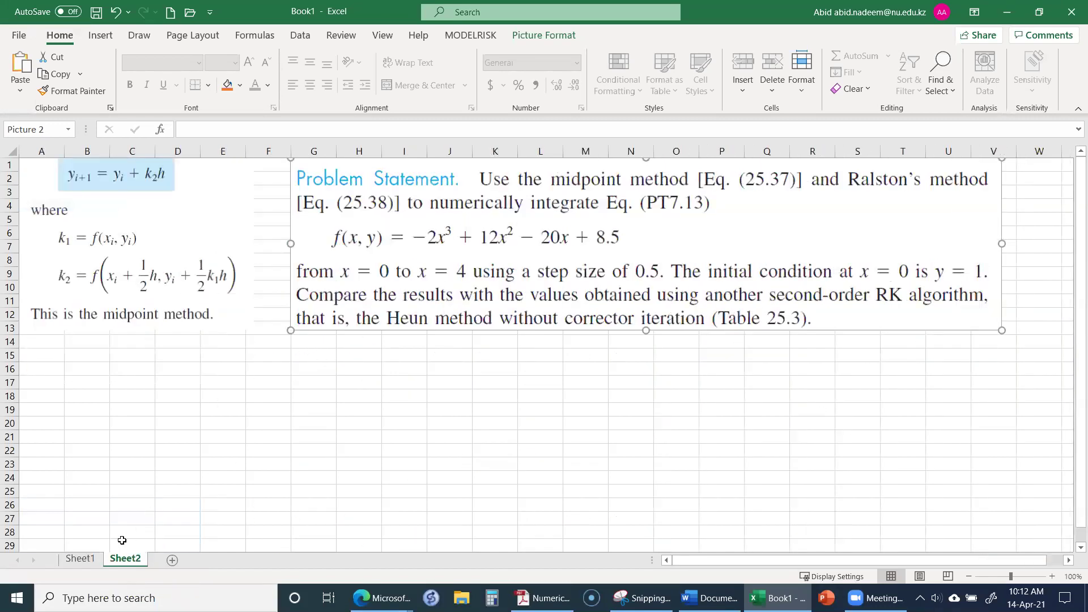
{"action": "left_click", "coordinate": [80, 558]}
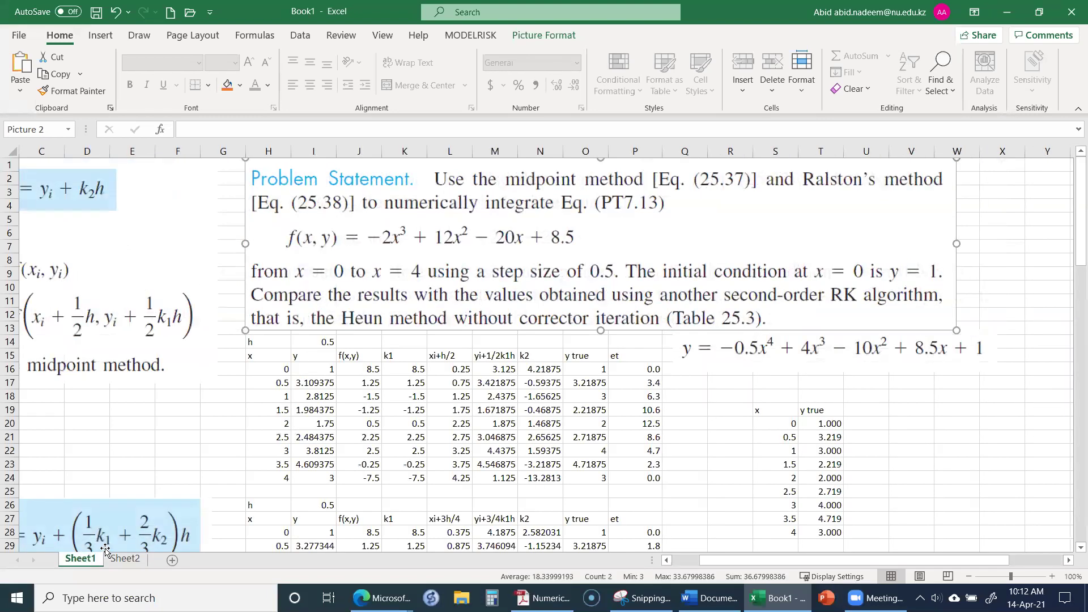
{"action": "left_click", "coordinate": [125, 559]}
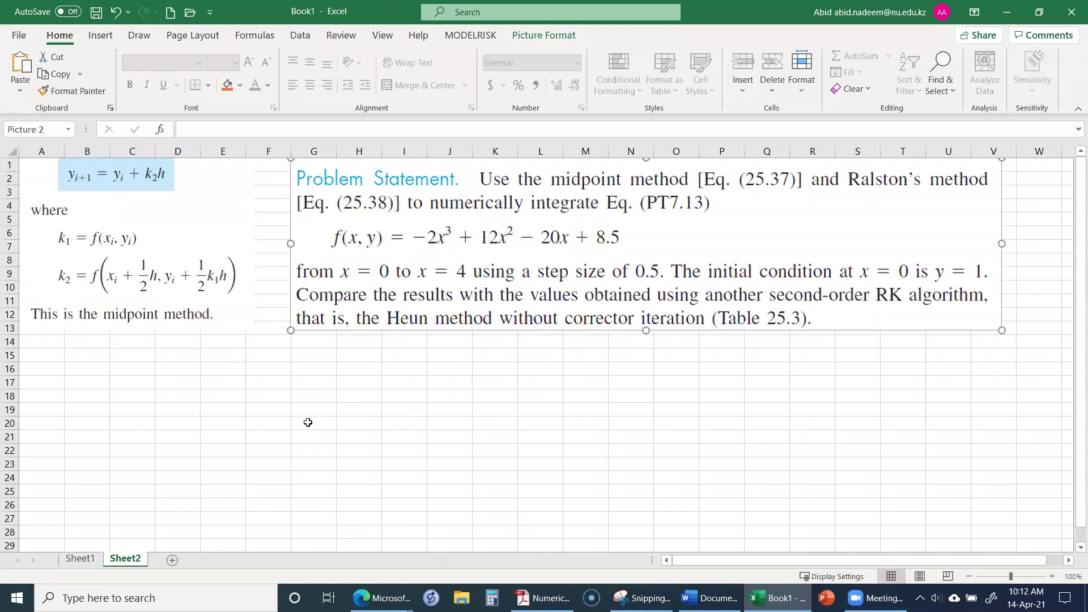
Enter the step size label h with value 0.5 in G14:H14.
{"action": "left_click", "coordinate": [308, 344]}
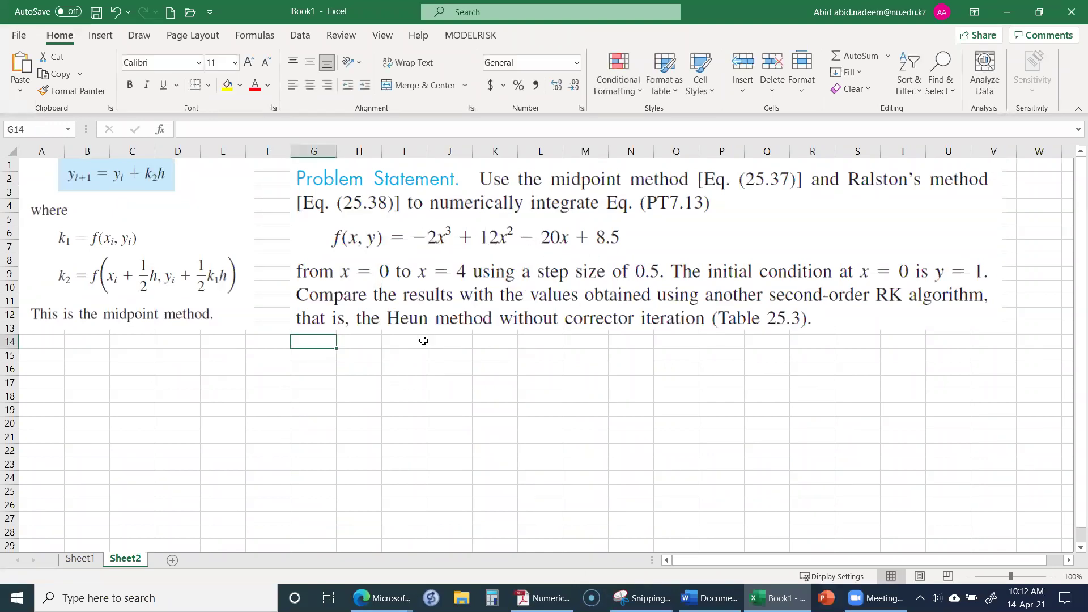
{"action": "type", "text": "h"}
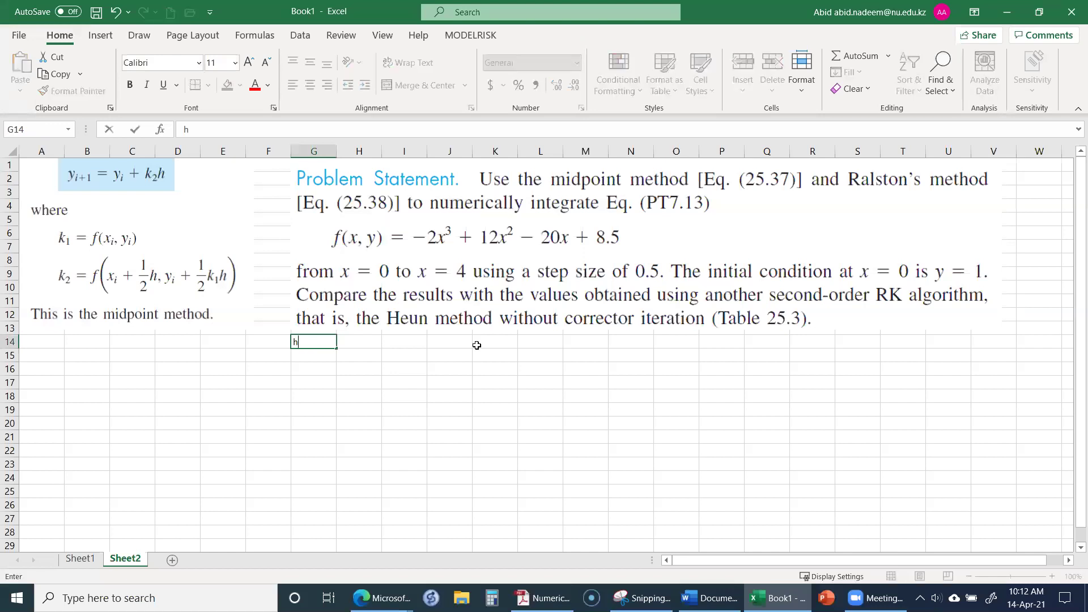
{"action": "key", "text": "Tab"}
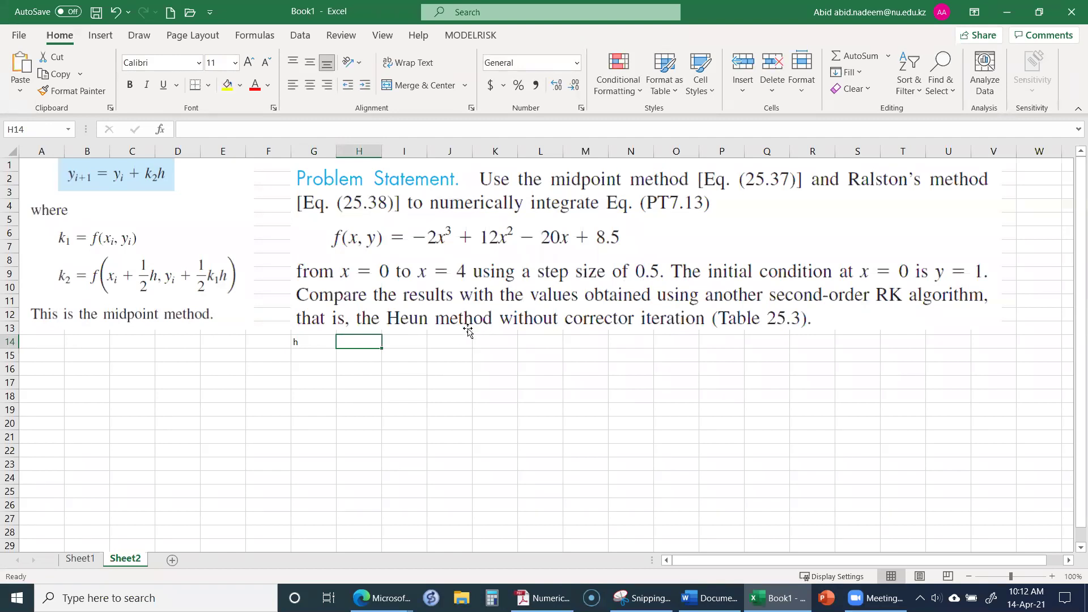
{"action": "type", "text": "0.5"}
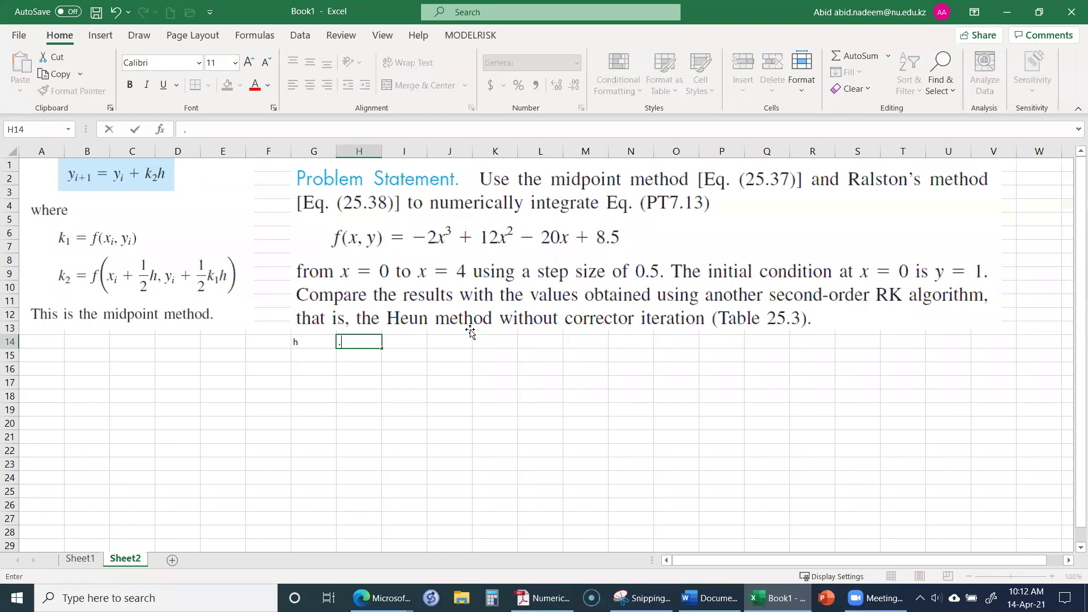
{"action": "key", "text": "Return"}
Add x and y headings in G15:H15 with starting values 0 and 1 below.
{"action": "key", "text": "Left"}
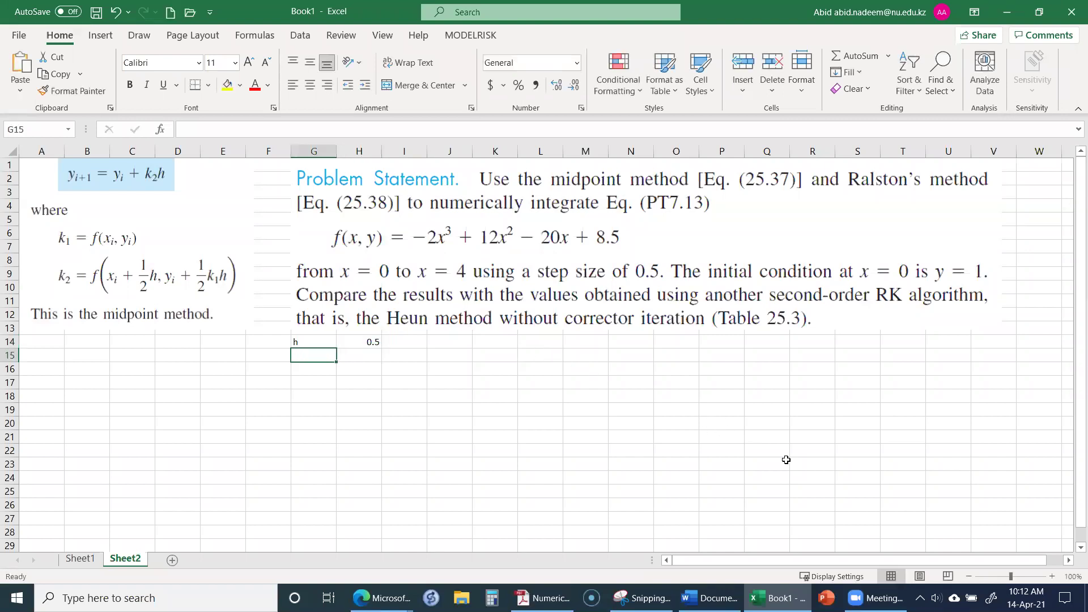
{"action": "type", "text": "x"}
{"action": "key", "text": "Tab"}
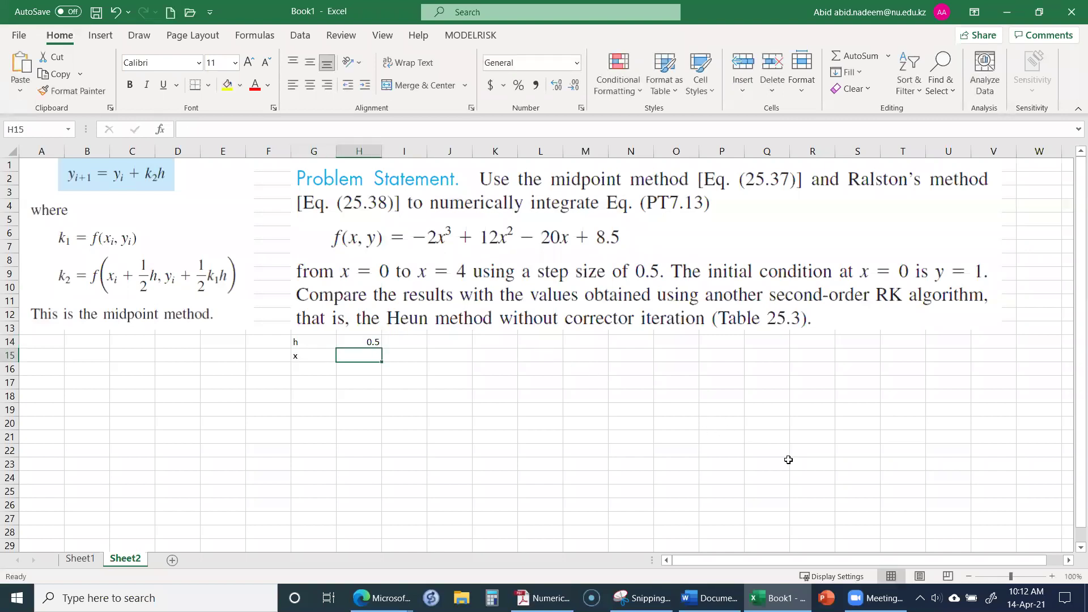
{"action": "type", "text": "y"}
{"action": "key", "text": "Return"}
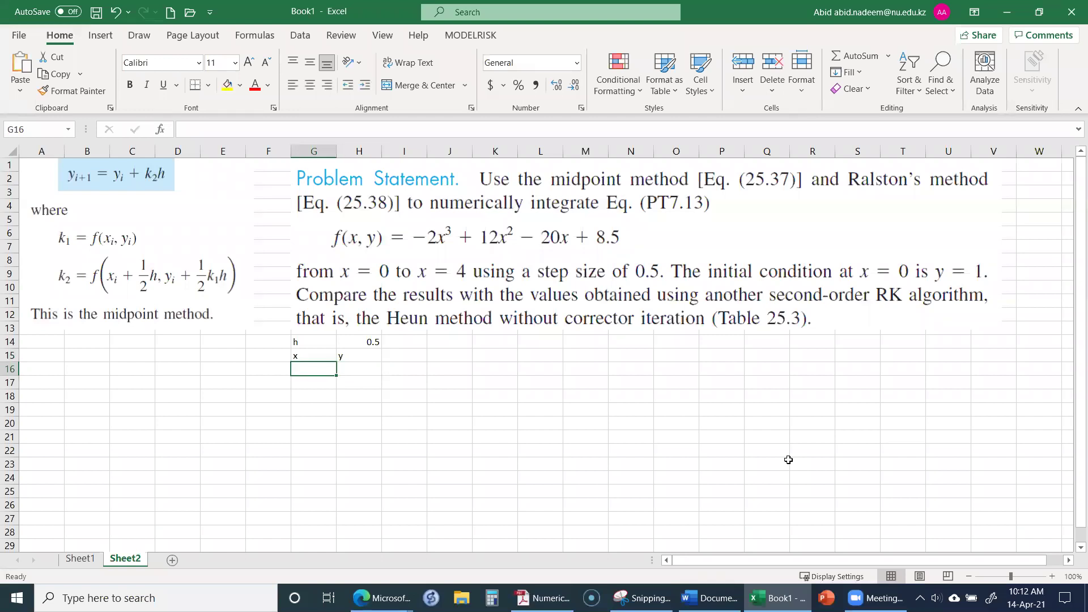
{"action": "type", "text": "0"}
{"action": "key", "text": "Tab"}
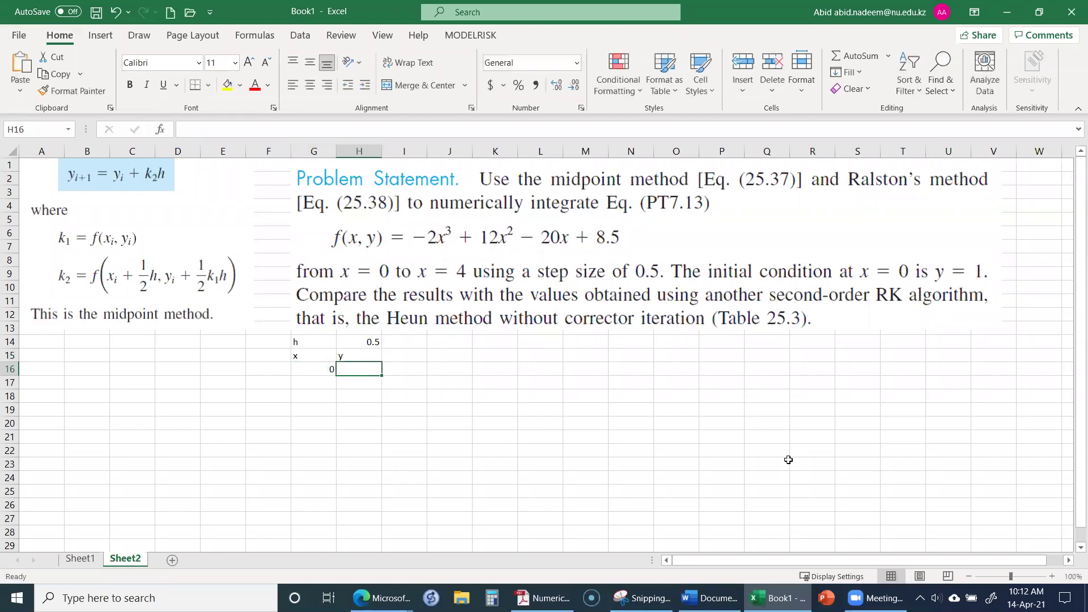
{"action": "type", "text": "1"}
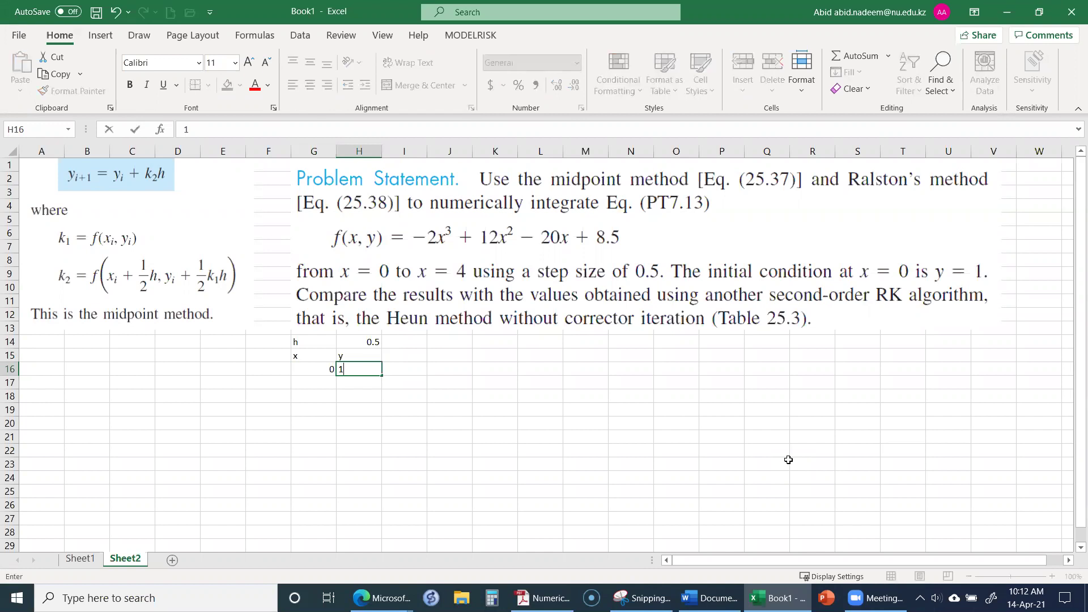
{"action": "key", "text": "Tab"}
{"action": "key", "text": "Up"}
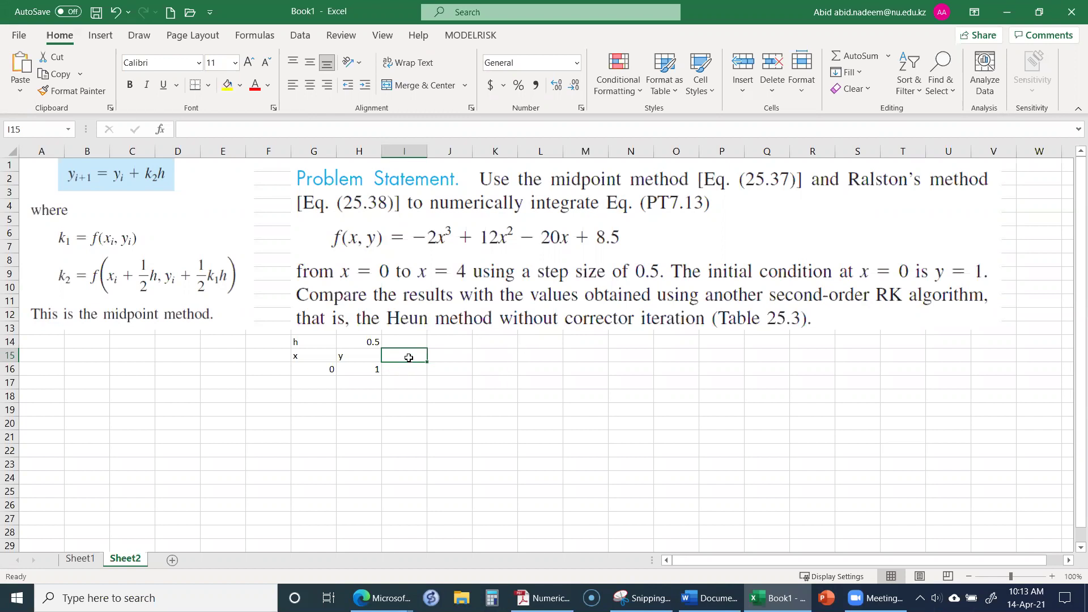
Head I15 f(x,y) and enter =-2*G16^3+12*G16^2-20*G16+8.5 in I16, giving 8.5.
{"action": "type", "text": "f(x,y"}
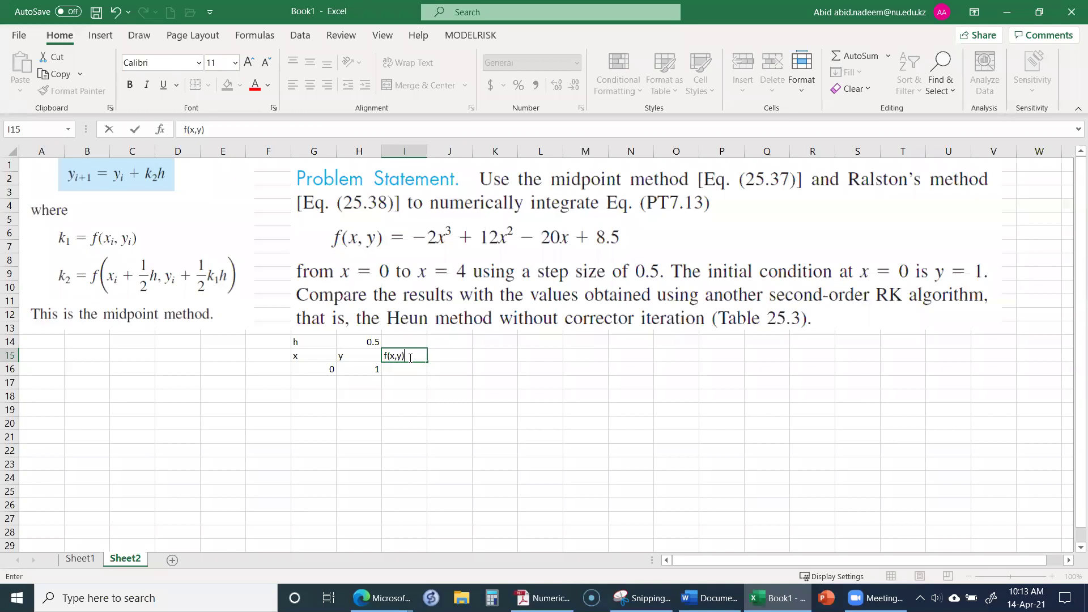
{"action": "key", "text": "Return"}
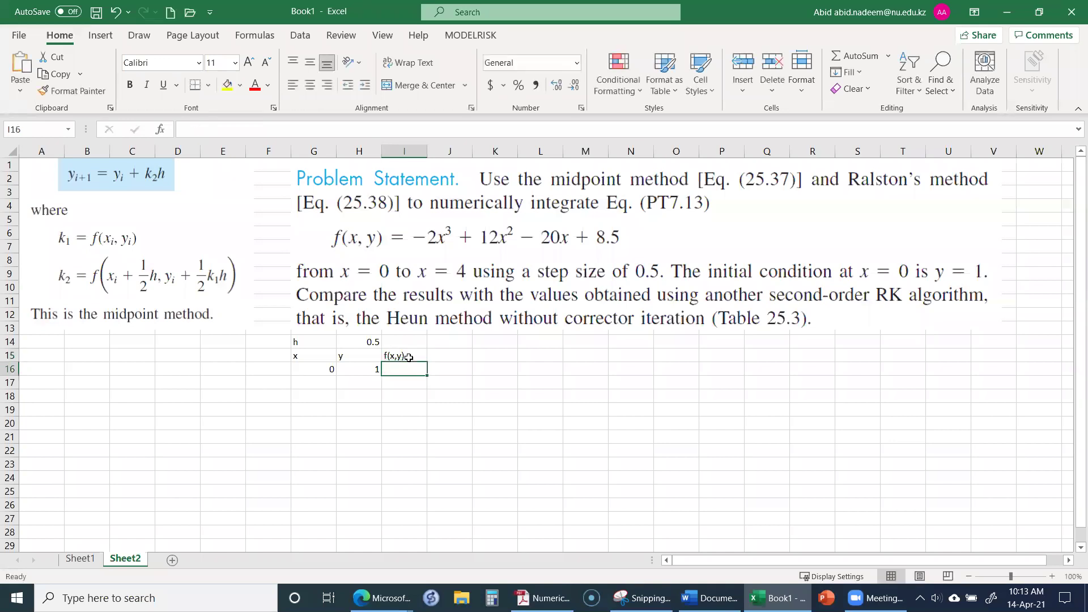
{"action": "type", "text": "="}
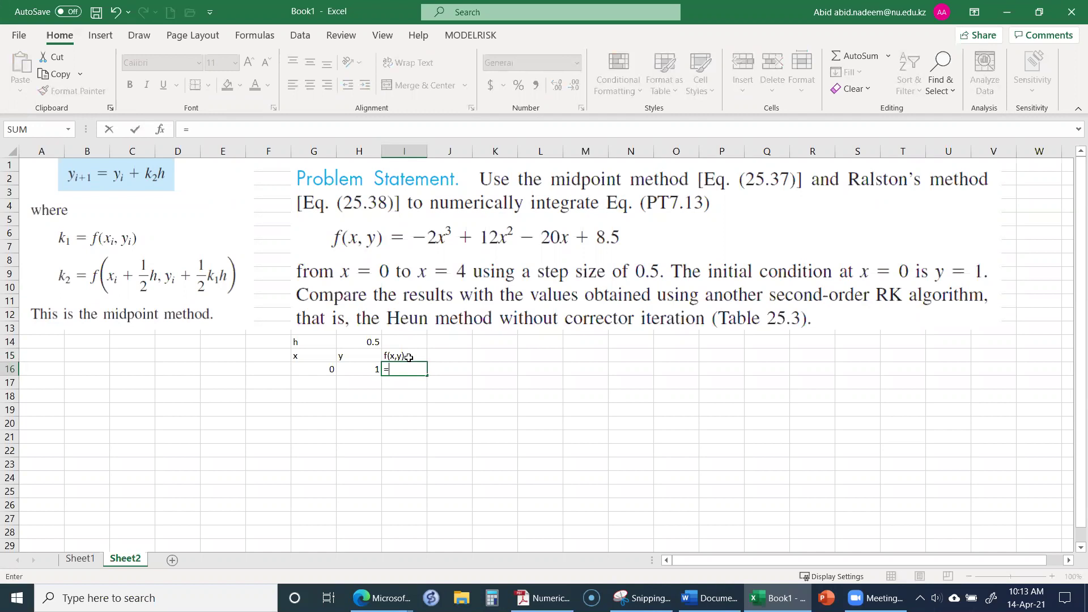
{"action": "type", "text": "-"}
{"action": "type", "text": "2x"}
{"action": "key", "text": "BackSpace"}
{"action": "type", "text": "*"}
{"action": "key", "text": "Left"}
{"action": "key", "text": "Left"}
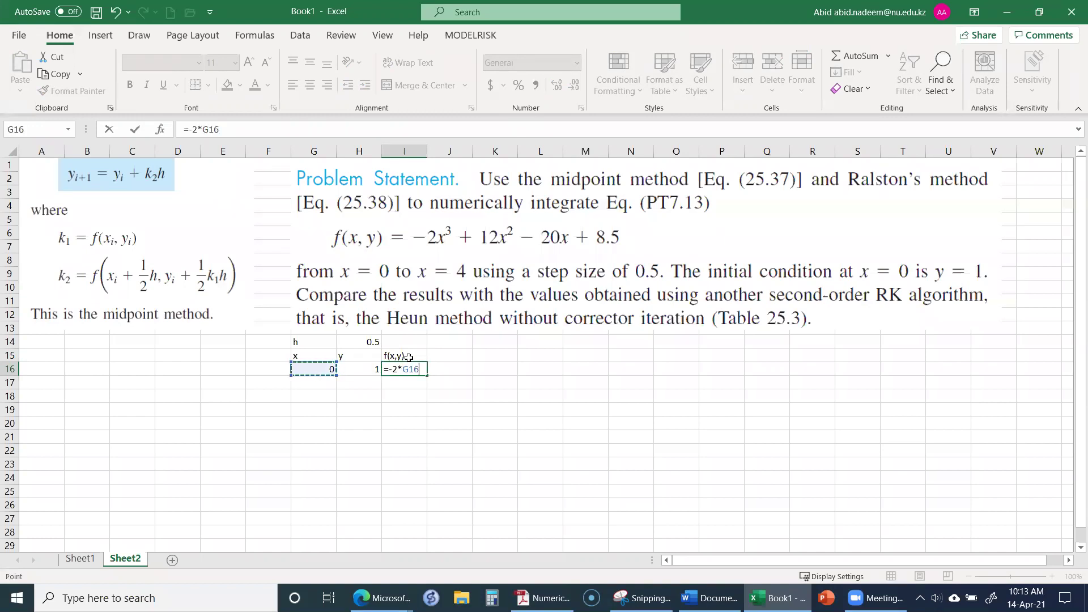
{"action": "type", "text": "^3+12*"}
{"action": "key", "text": "Left"}
{"action": "key", "text": "Left"}
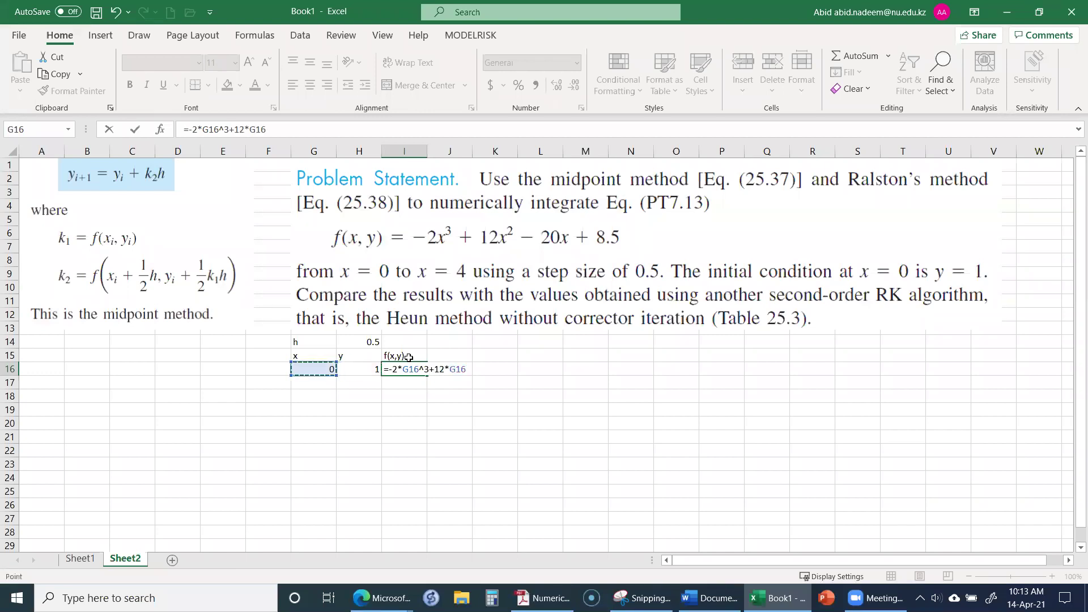
{"action": "type", "text": "^2-20*"}
{"action": "key", "text": "Left"}
{"action": "key", "text": "Left"}
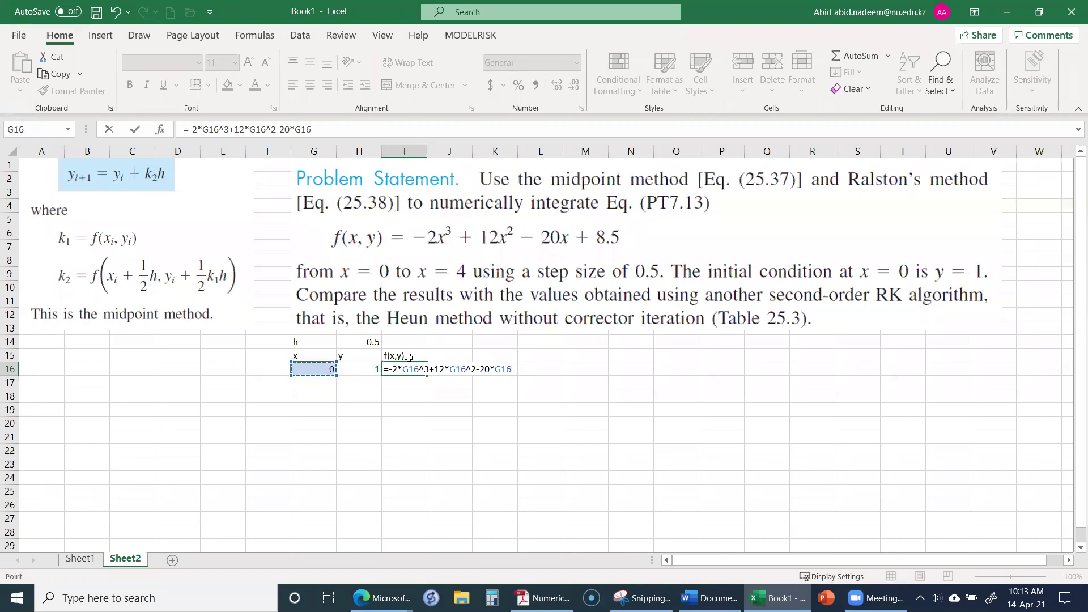
{"action": "type", "text": "+"}
{"action": "type", "text": "8"}
{"action": "type", "text": "5"}
{"action": "key", "text": "Return"}
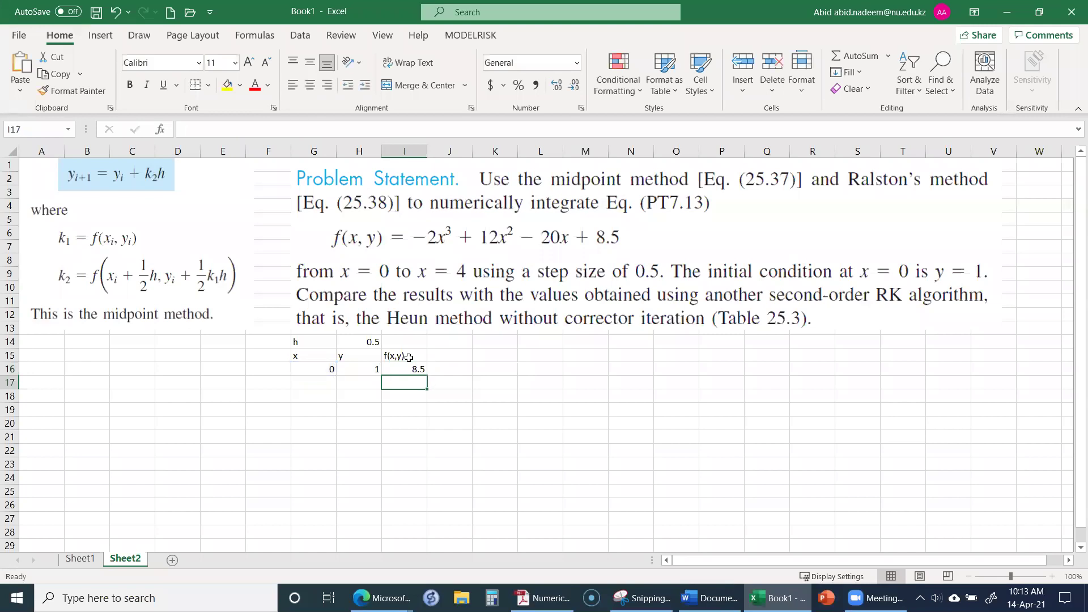
{"action": "key", "text": "Up"}
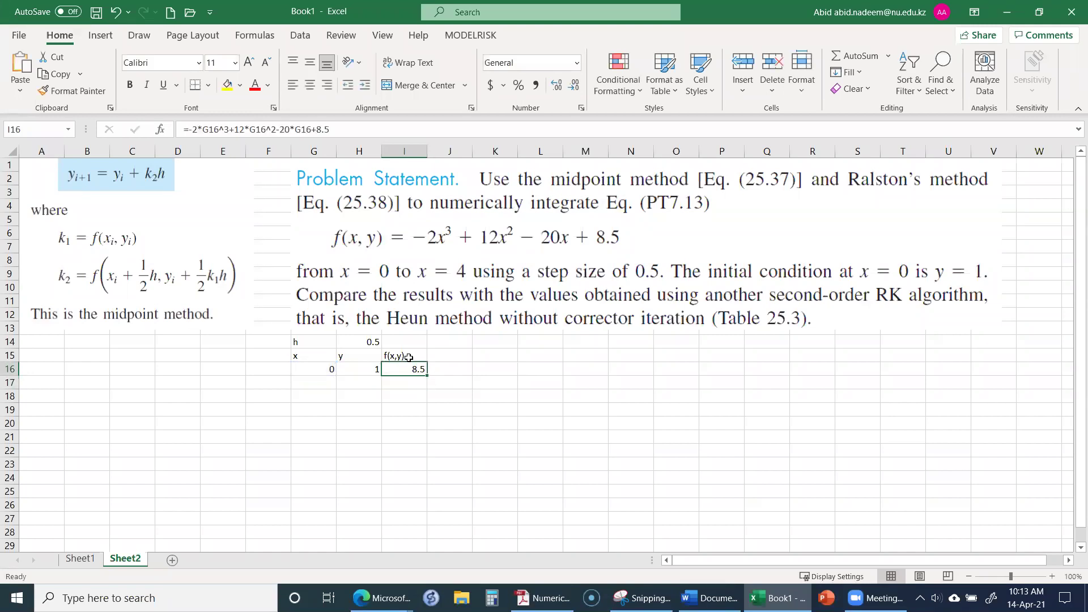
{"action": "key", "text": "Up"}
{"action": "key", "text": "Right"}
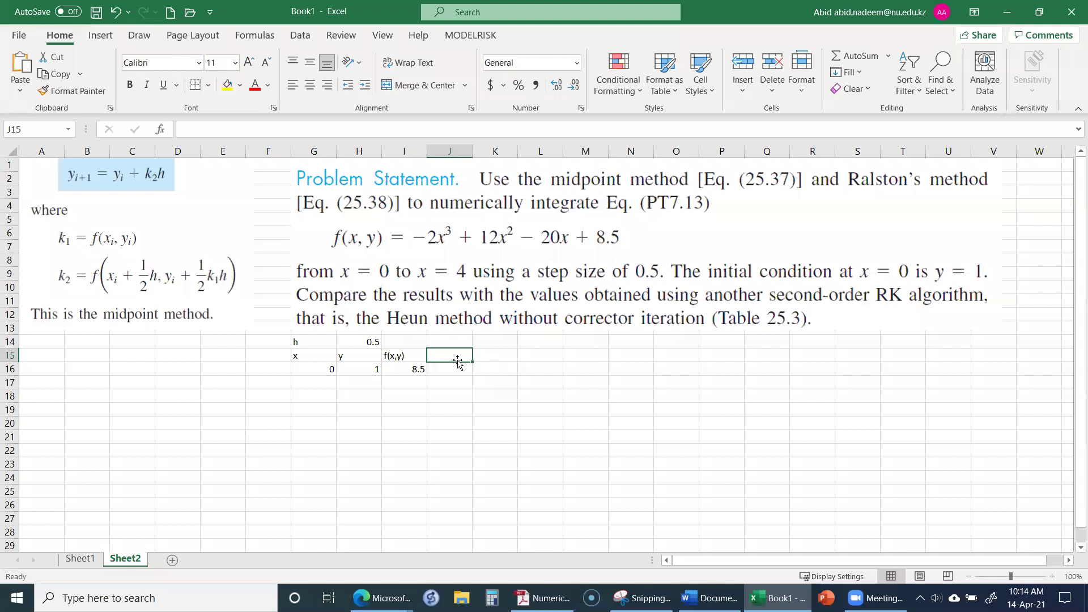
Add a k1 heading in J15 with =I16 below, giving 8.5.
{"action": "type", "text": "k1"}
{"action": "key", "text": "Return"}
{"action": "type", "text": "="}
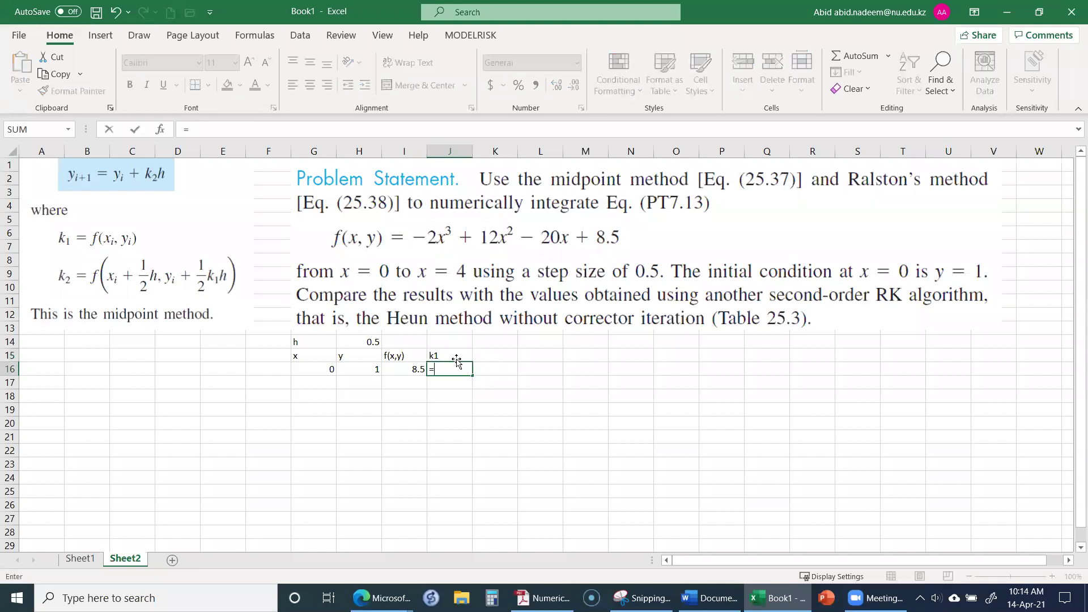
{"action": "key", "text": "Left"}
{"action": "key", "text": "Return"}
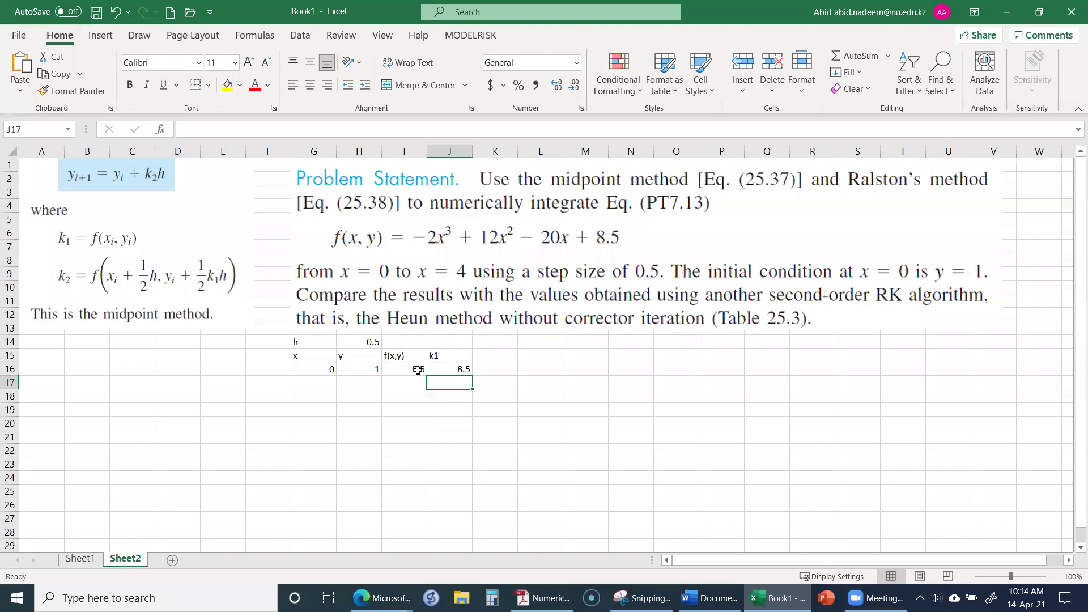
Add the column headings xi+1/2h and yi+1/2h in K15 and L15.
{"action": "left_click", "coordinate": [504, 361]}
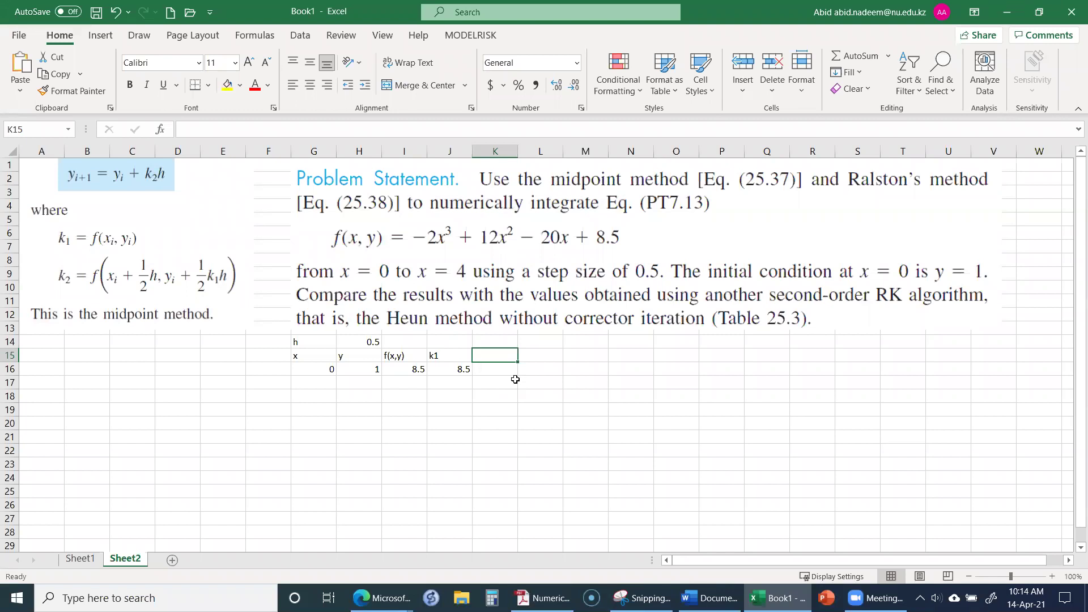
{"action": "type", "text": "x"}
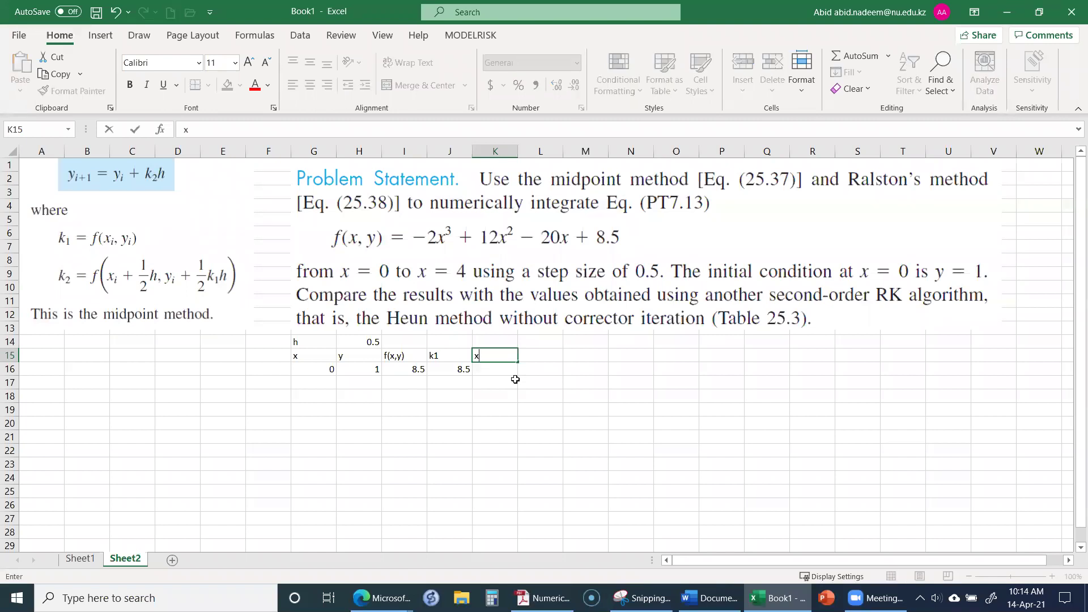
{"action": "type", "text": "i+"}
{"action": "key", "text": "BackSpace"}
{"action": "type", "text": "+12"}
{"action": "key", "text": "BackSpace"}
{"action": "type", "text": "/2h"}
{"action": "key", "text": "Return"}
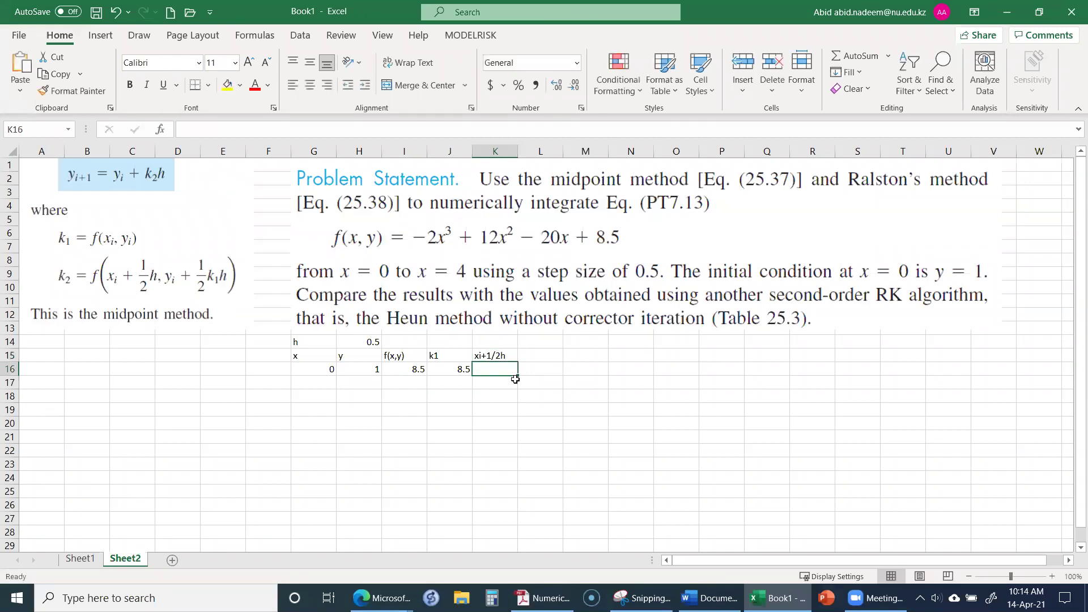
{"action": "key", "text": "Up"}
{"action": "key", "text": "Right"}
{"action": "type", "text": "y"}
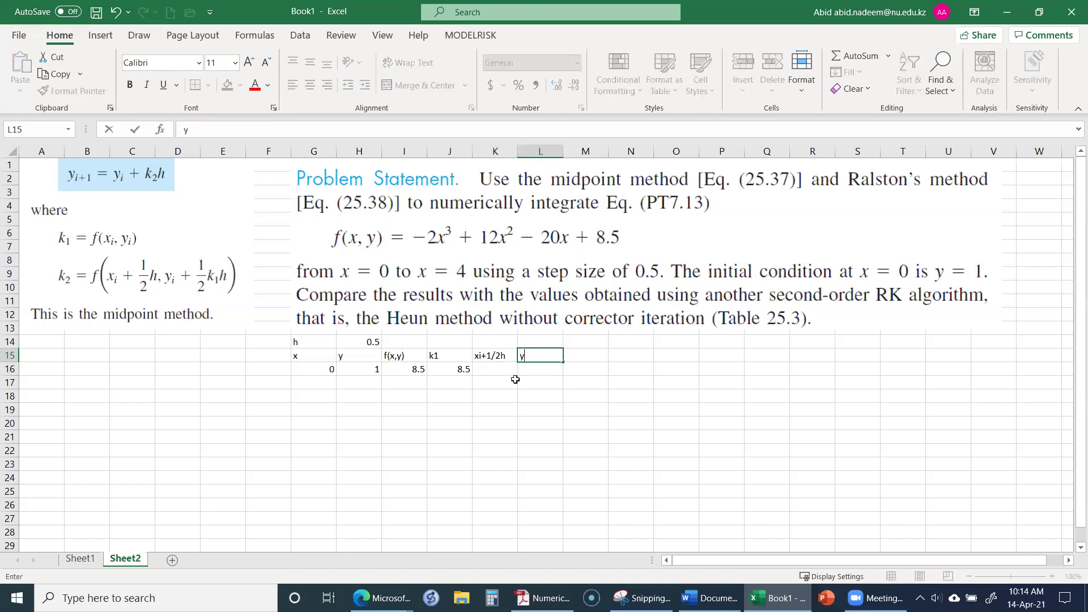
{"action": "type", "text": "i+1/2h"}
{"action": "key", "text": "Return"}
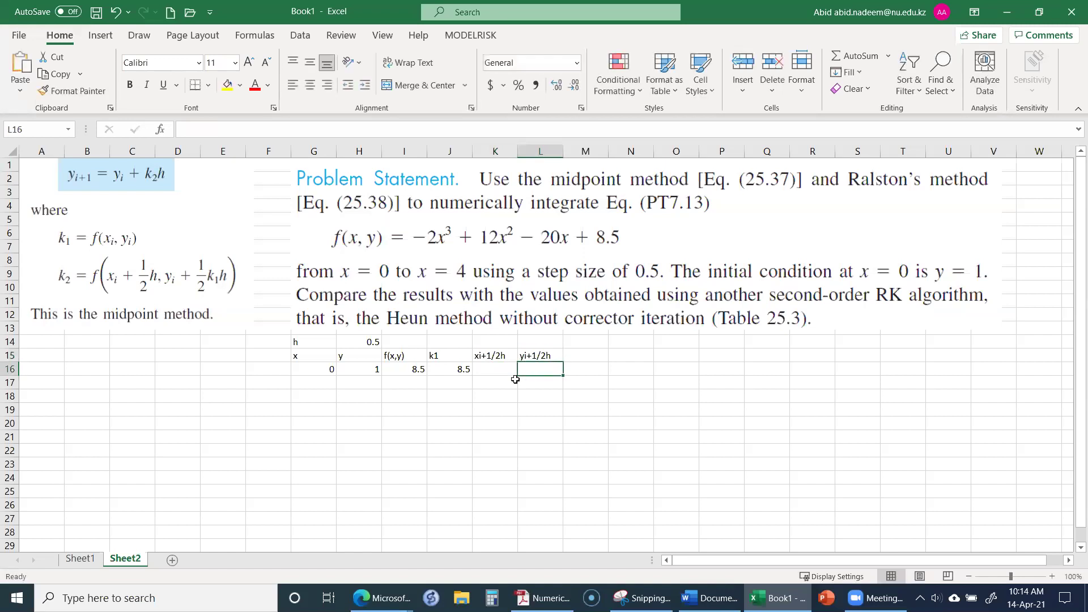
Enter =G16+1/2*$H$14 in K16 for the x midpoint, giving 0.25.
{"action": "key", "text": "Left"}
{"action": "type", "text": "="}
{"action": "key", "text": "Left"}
{"action": "key", "text": "Left"}
{"action": "key", "text": "Left"}
{"action": "key", "text": "Left"}
{"action": "type", "text": "+"}
{"action": "key", "text": "Left"}
{"action": "key", "text": "Left"}
{"action": "key", "text": "Left"}
{"action": "key", "text": "Left"}
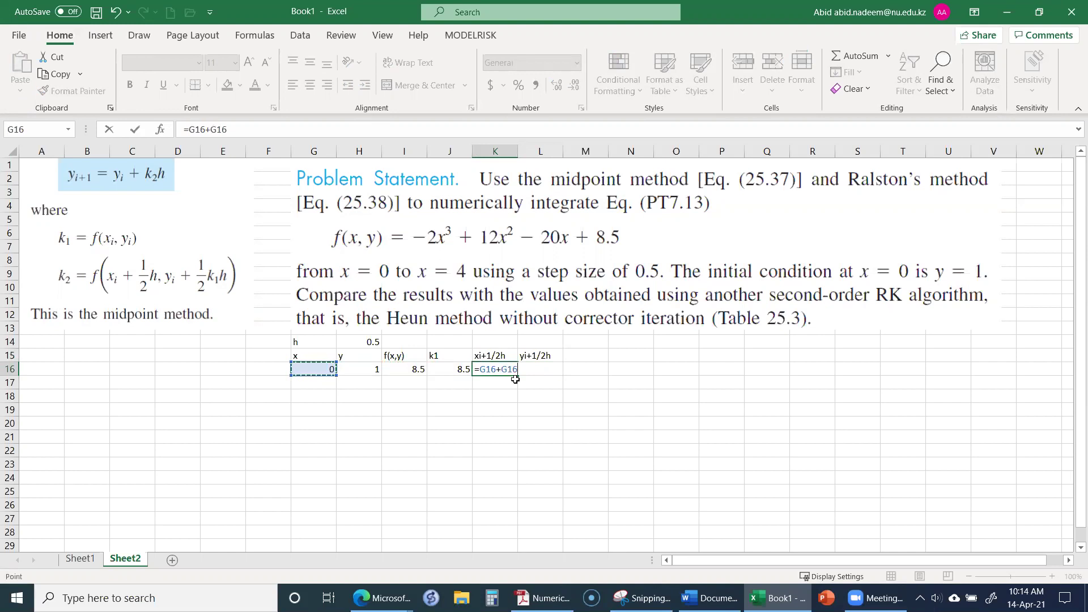
{"action": "key", "text": "Right"}
{"action": "key", "text": "Right"}
{"action": "key", "text": "Right"}
{"action": "key", "text": "Right"}
{"action": "key", "text": "BackSpace"}
{"action": "key", "text": "BackSpace"}
{"action": "key", "text": "BackSpace"}
{"action": "type", "text": "1/2*"}
{"action": "key", "text": "Left"}
{"action": "key", "text": "Left"}
{"action": "key", "text": "Left"}
{"action": "key", "text": "Up"}
{"action": "key", "text": "Up"}
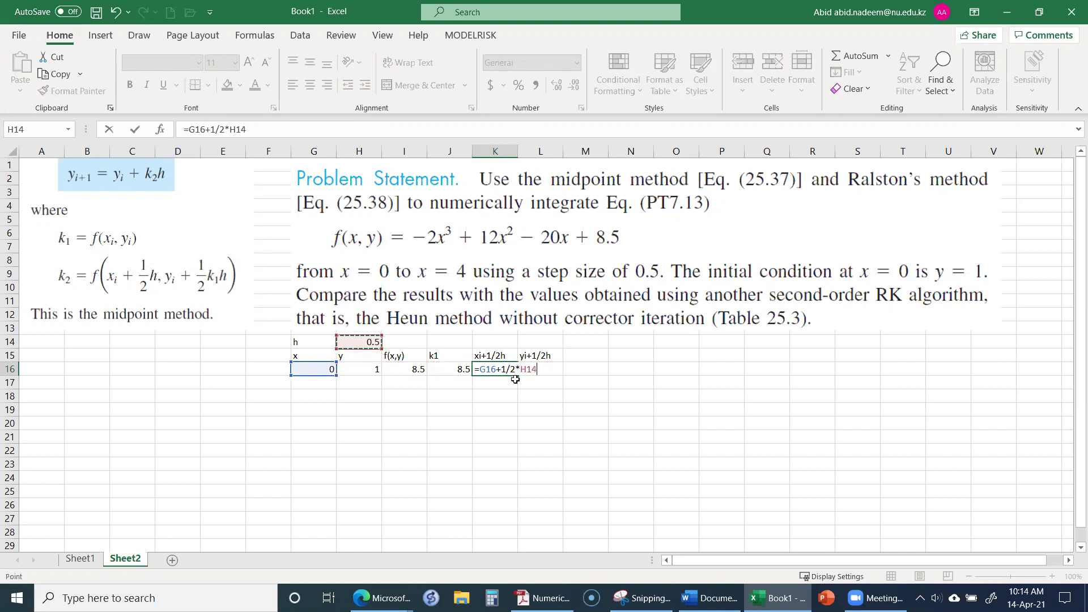
{"action": "key", "text": "F4"}
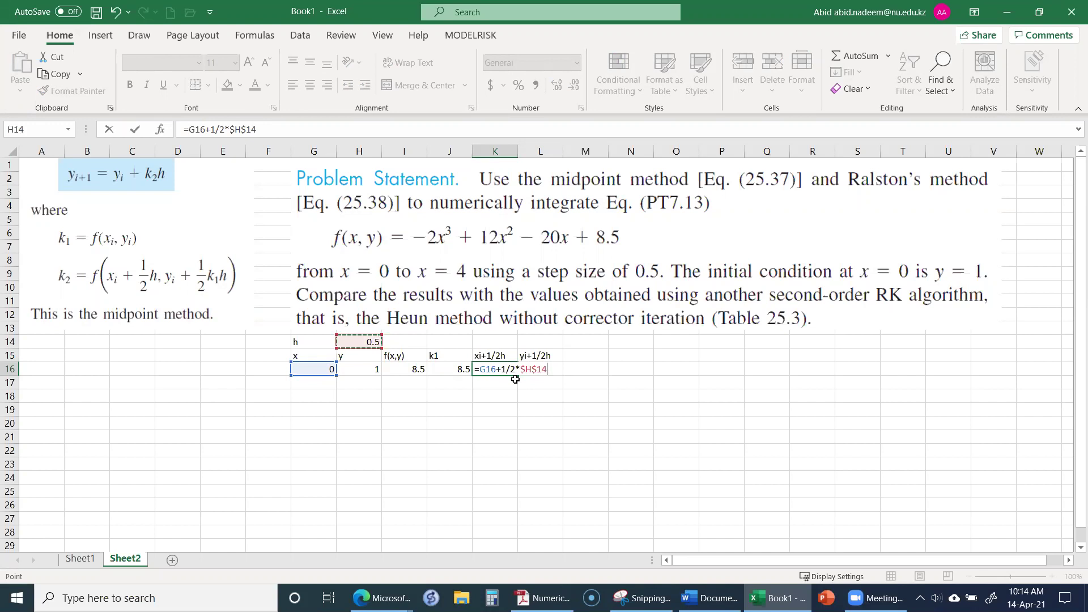
{"action": "key", "text": "Return"}
{"action": "key", "text": "Up"}
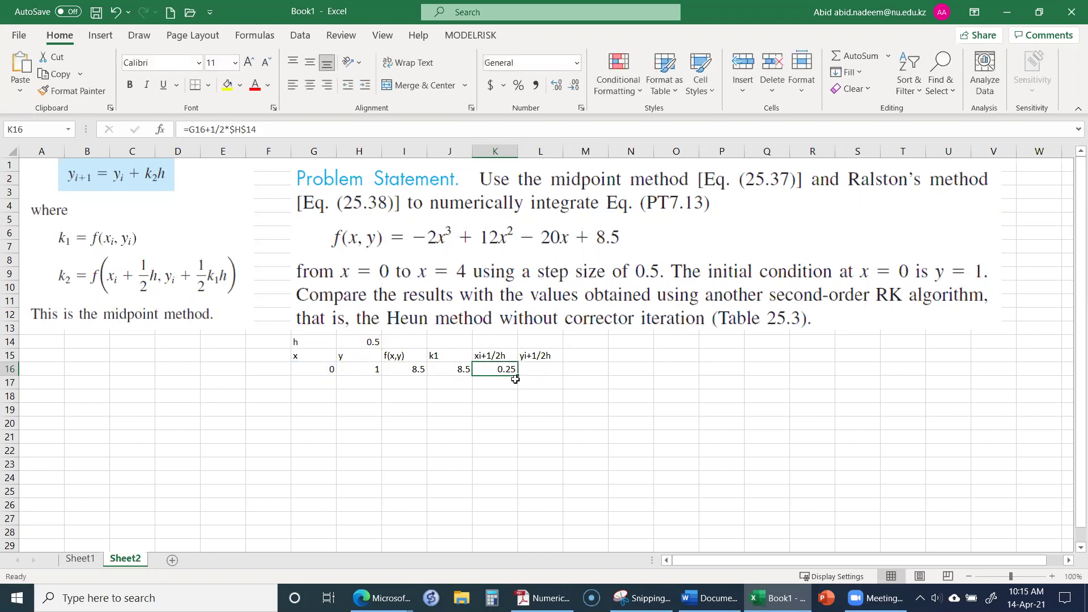
Enter =H16+1/2*H14 in L16 for the y midpoint, giving 1.25.
{"action": "key", "text": "Right"}
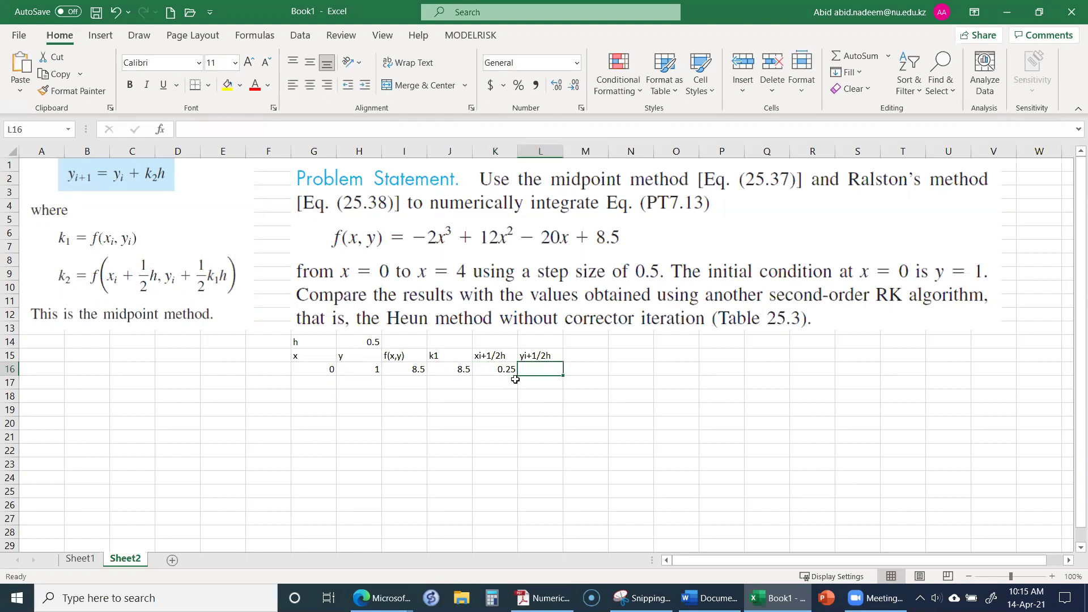
{"action": "type", "text": "="}
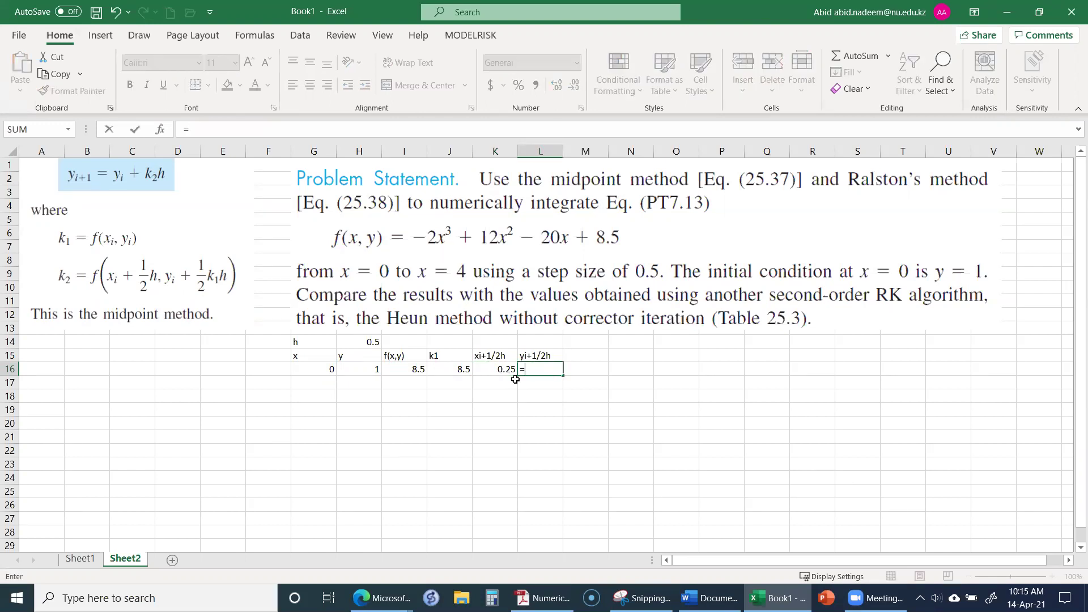
{"action": "key", "text": "Left"}
{"action": "key", "text": "Left"}
{"action": "key", "text": "Left"}
{"action": "key", "text": "Left"}
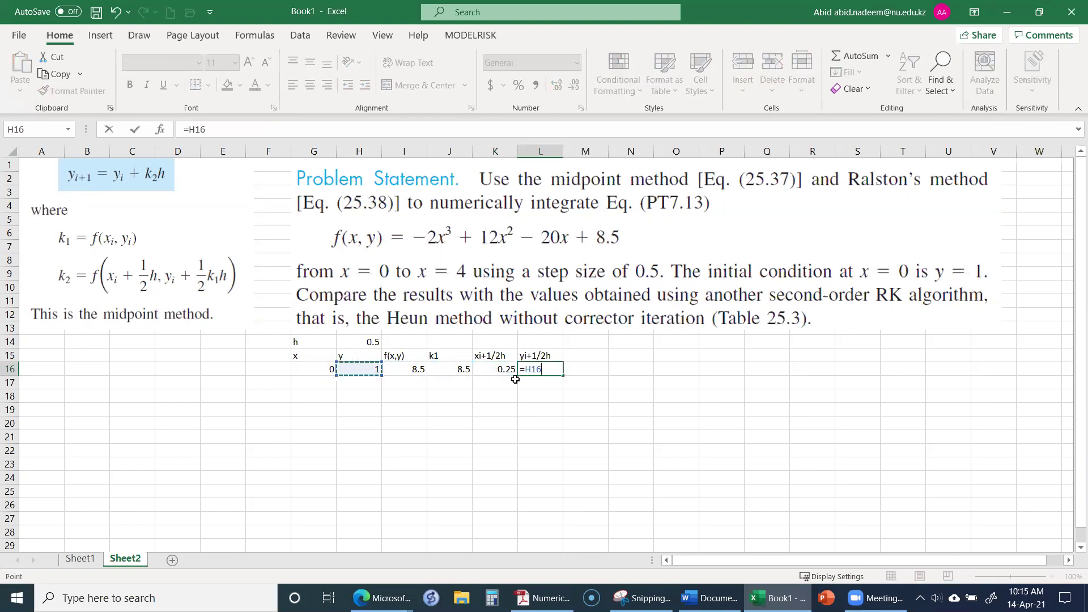
{"action": "type", "text": "+1/2*"}
{"action": "key", "text": "Up"}
{"action": "key", "text": "Left"}
{"action": "key", "text": "Left"}
{"action": "key", "text": "Left"}
{"action": "key", "text": "Left"}
{"action": "key", "text": "Up"}
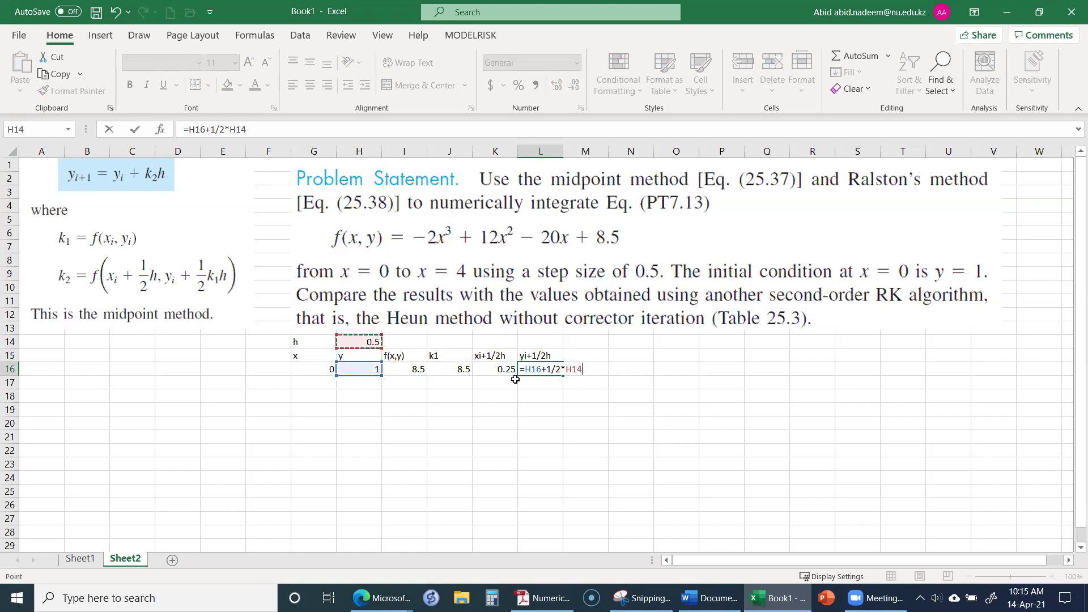
{"action": "key", "text": "Return"}
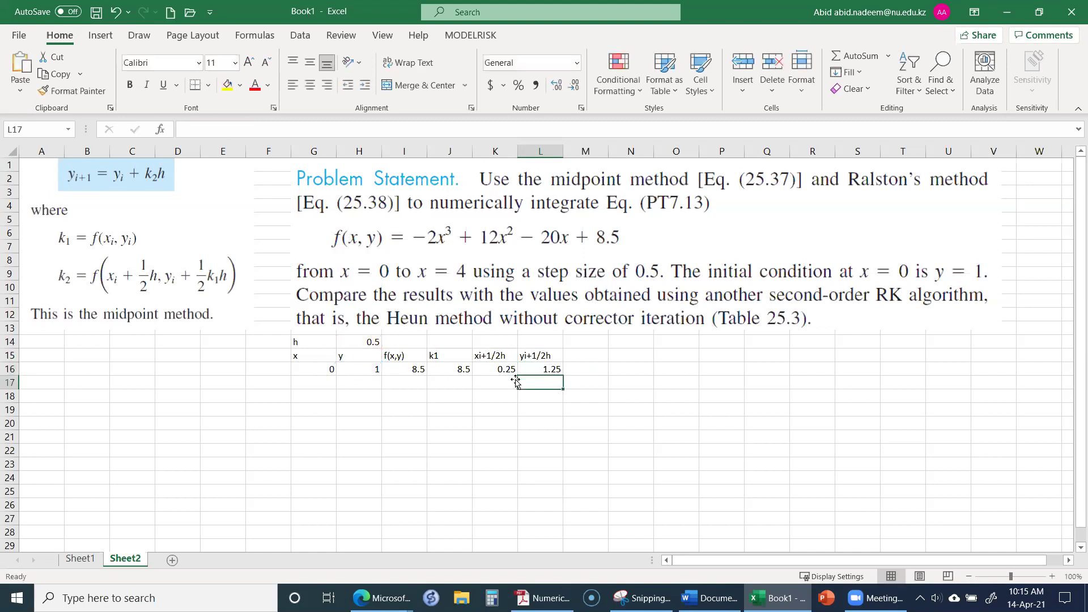
{"action": "key", "text": "Up"}
{"action": "key", "text": "Up"}
Add the k2 heading in M15.
{"action": "key", "text": "Right"}
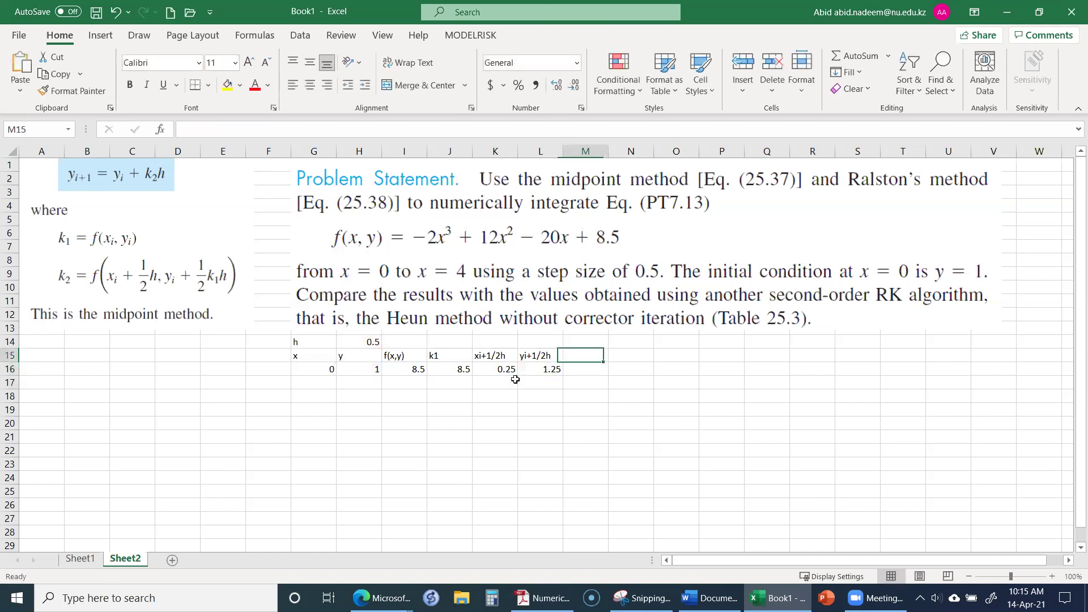
{"action": "type", "text": "k"}
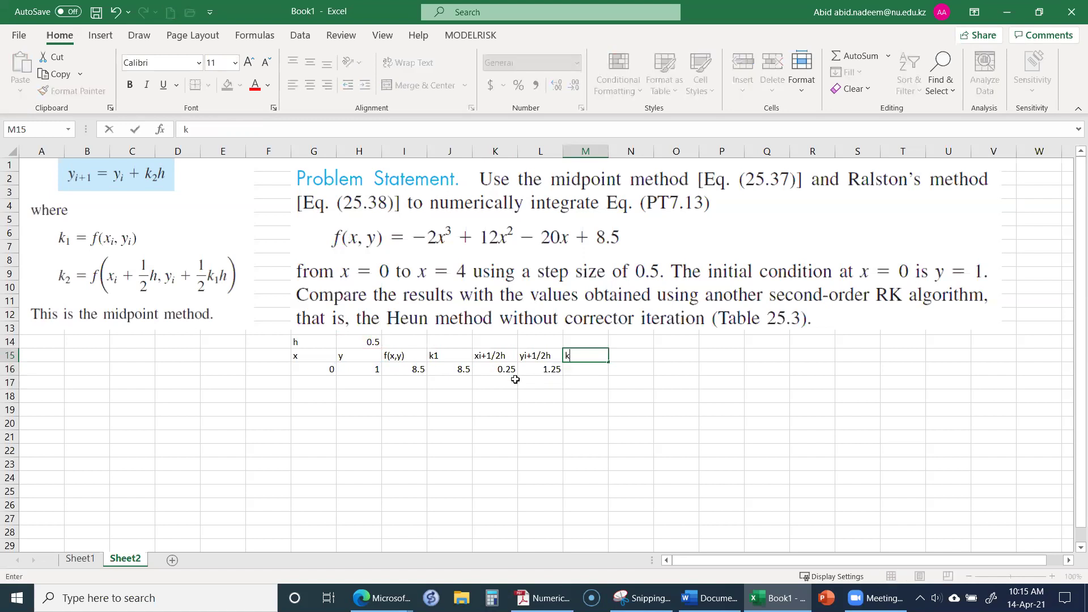
{"action": "type", "text": "2"}
{"action": "key", "text": "Return"}
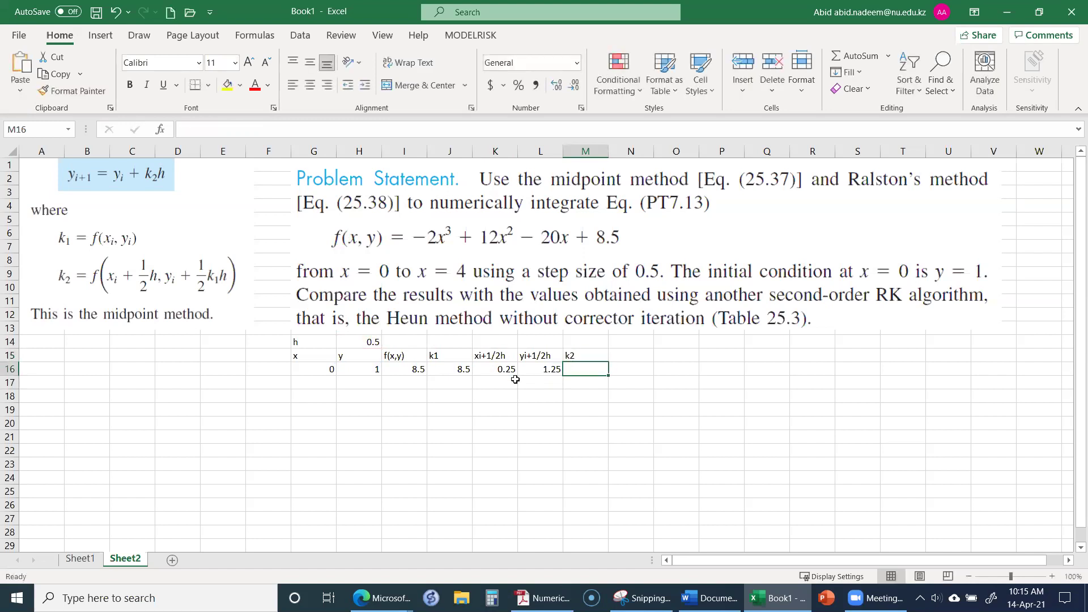
{"action": "key", "text": "Left"}
{"action": "key", "text": "Left"}
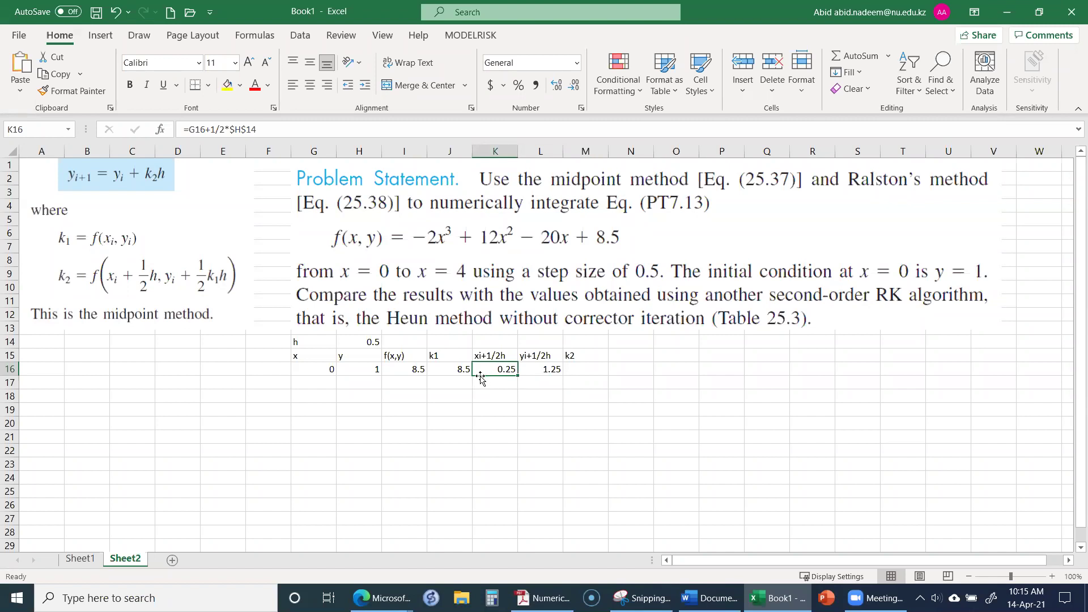
Copy the f(x,y) formula into M16 so it evaluates at the x midpoint, giving 4.21875.
{"action": "left_click", "coordinate": [415, 369]}
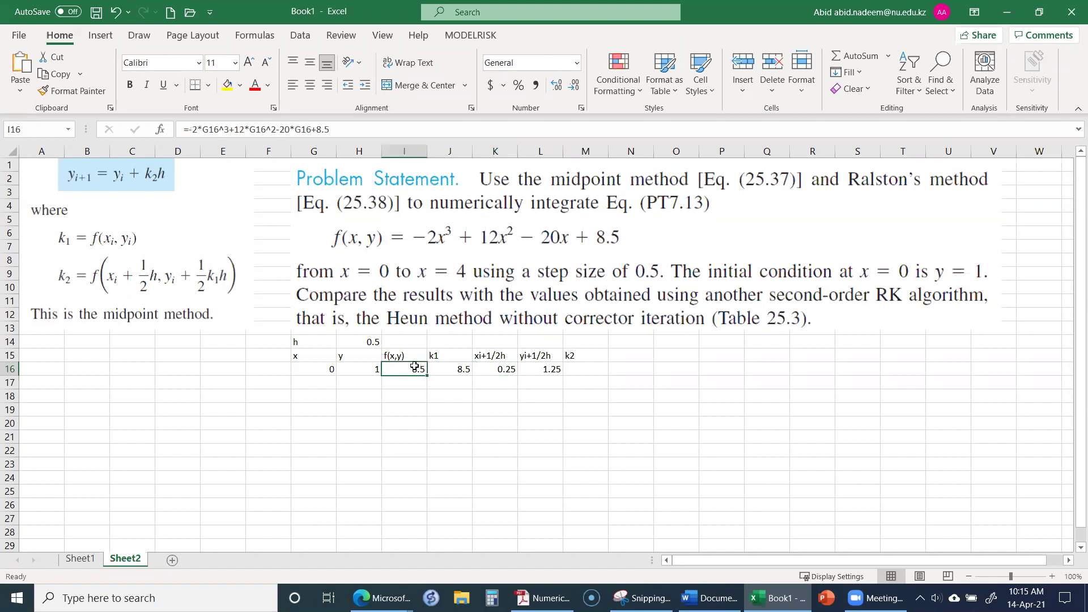
{"action": "key", "text": "ctrl+c"}
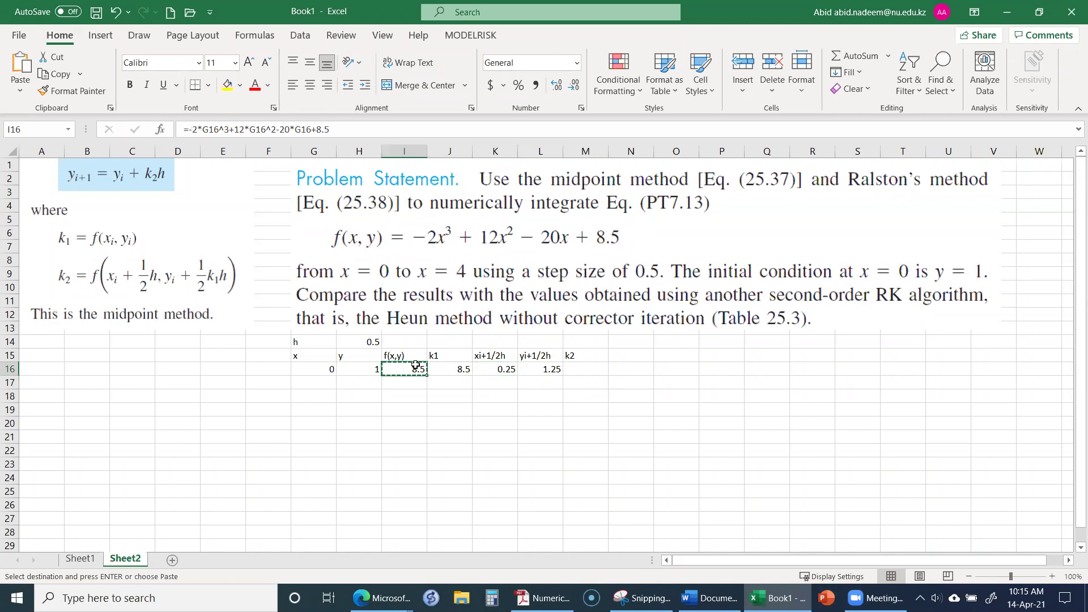
{"action": "key", "text": "Right"}
{"action": "key", "text": "Right"}
{"action": "key", "text": "Right"}
{"action": "key", "text": "Right"}
{"action": "key", "text": "Right"}
{"action": "key", "text": "Left"}
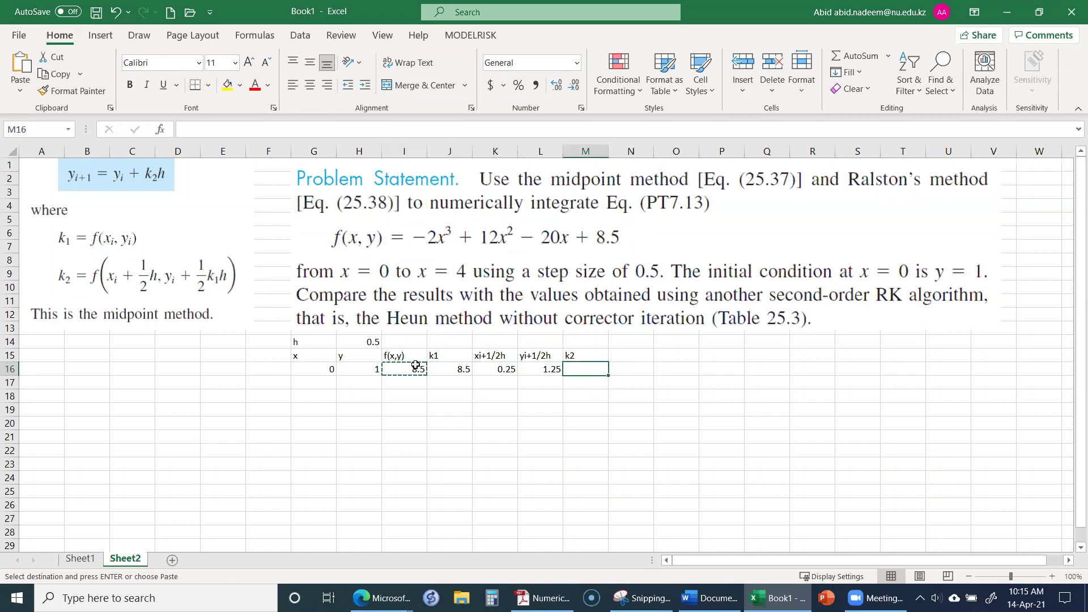
{"action": "key", "text": "ctrl+v"}
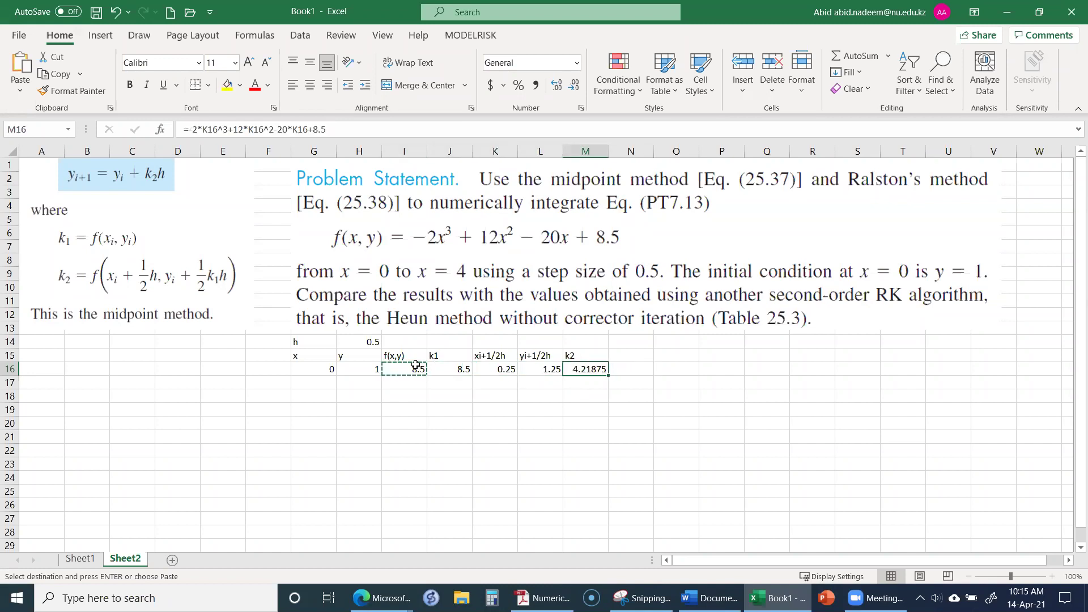
{"action": "double_click", "coordinate": [590, 373]}
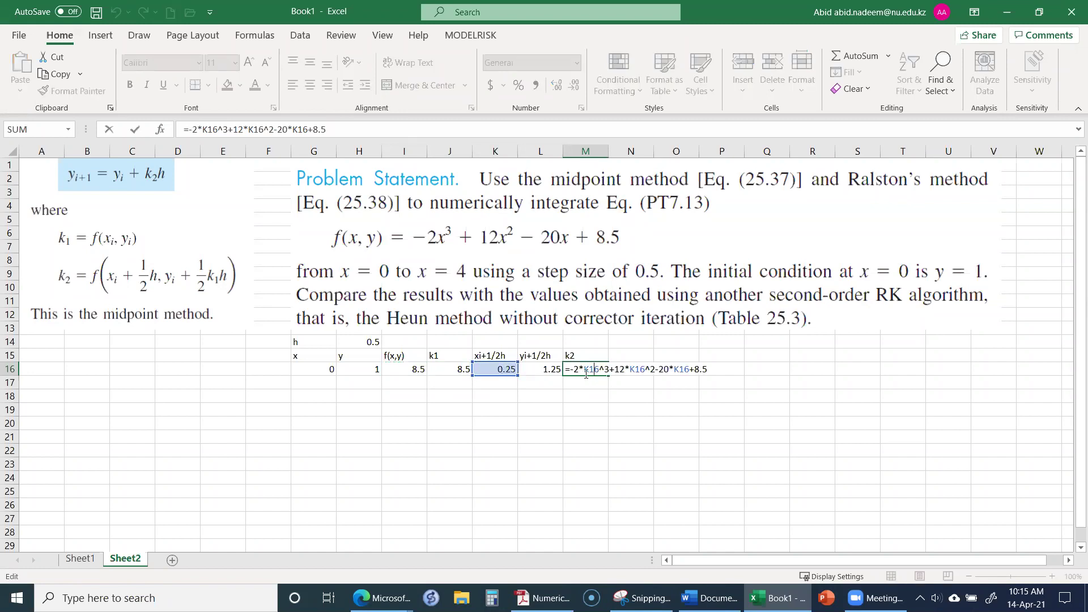
{"action": "key", "text": "ctrl+Return"}
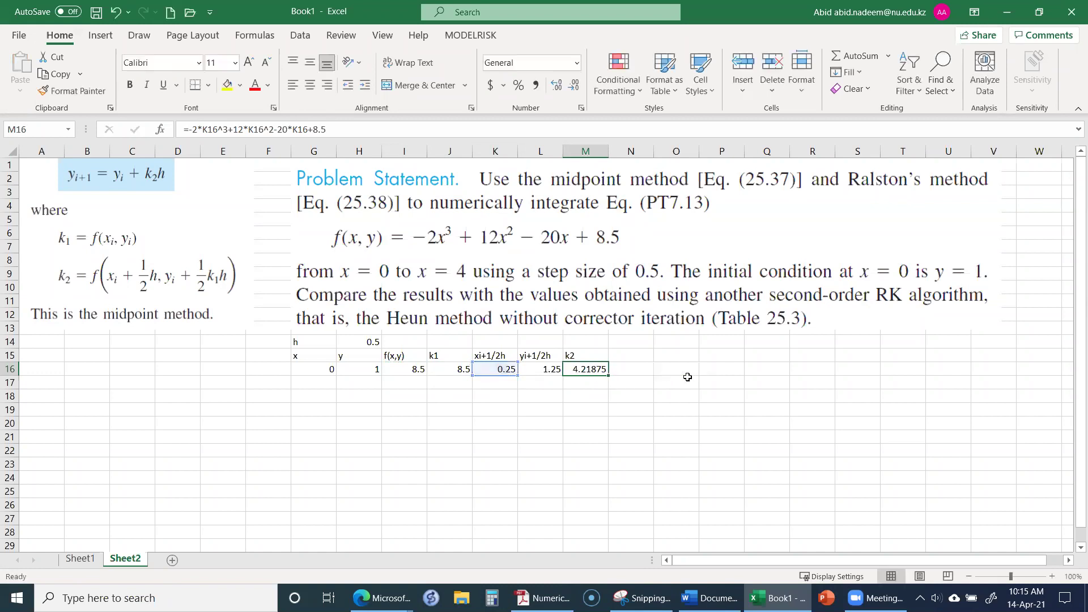
{"action": "left_click", "coordinate": [628, 357]}
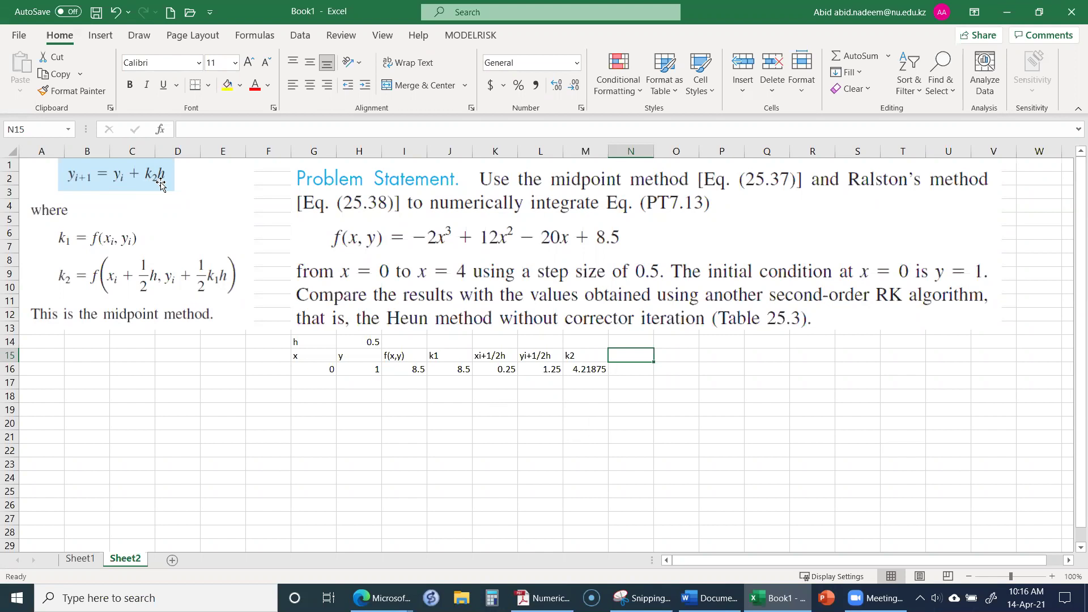
Relabel the L15 heading as yi+1/2k1h.
{"action": "left_click", "coordinate": [538, 366]}
{"action": "double_click", "coordinate": [527, 355]}
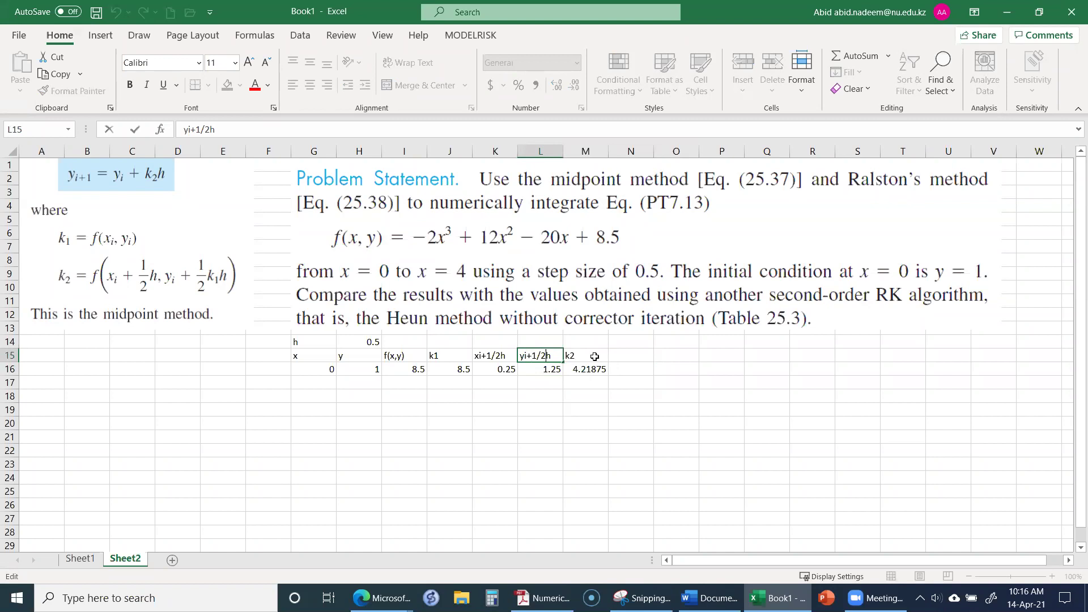
{"action": "type", "text": "k1"}
{"action": "key", "text": "Return"}
Enter =H16+1/2*J16*$H$14 in L16, giving 3.125.
{"action": "type", "text": "="}
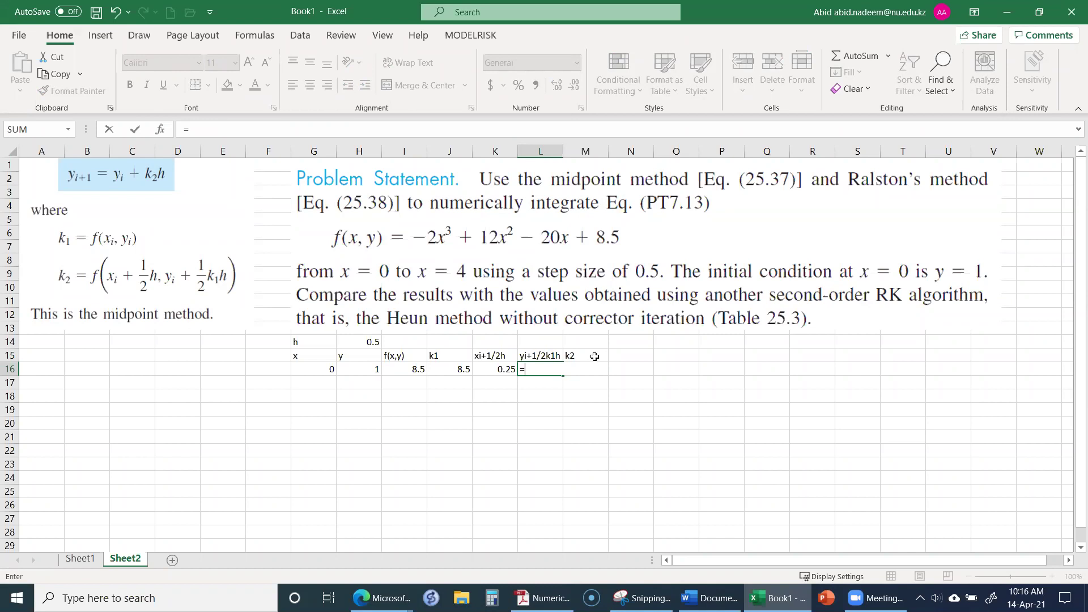
{"action": "key", "text": "Left"}
{"action": "key", "text": "Left"}
{"action": "key", "text": "Left"}
{"action": "key", "text": "Left"}
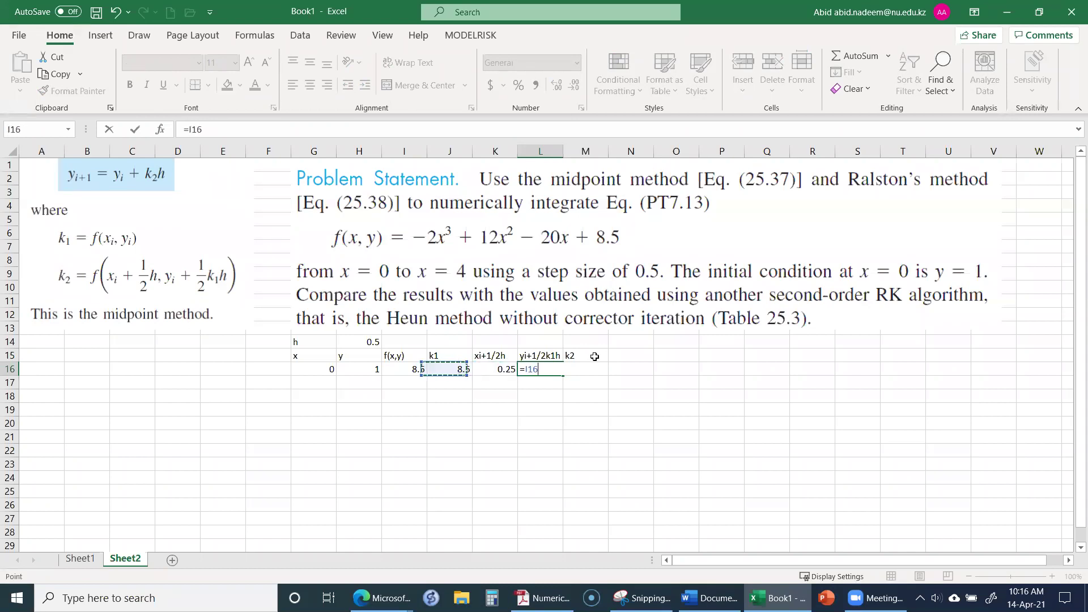
{"action": "type", "text": "+"}
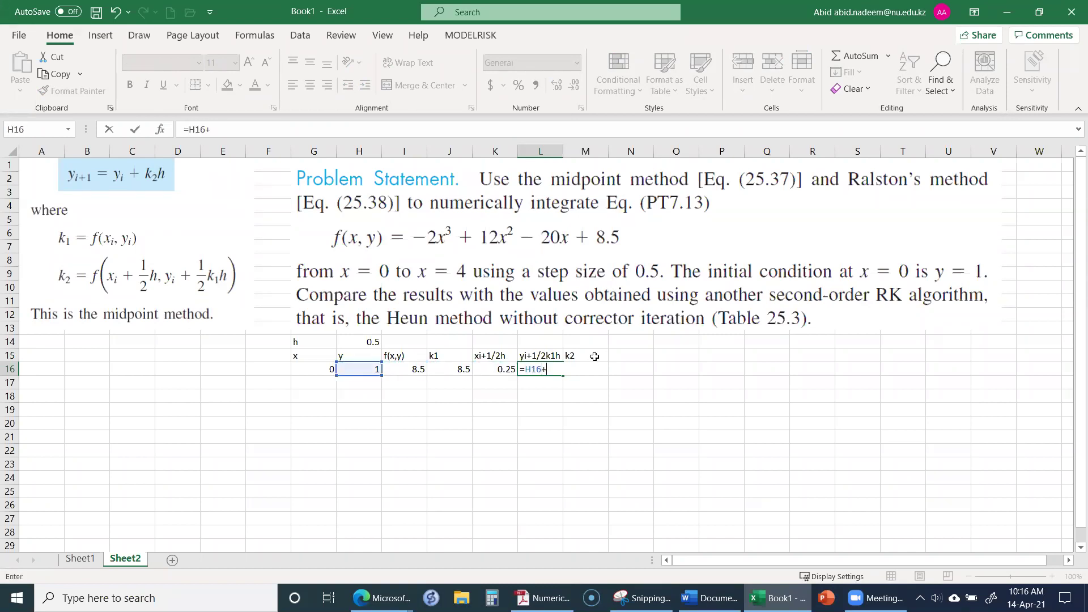
{"action": "type", "text": "1/2*"}
{"action": "key", "text": "Left"}
{"action": "key", "text": "Left"}
{"action": "key", "text": "Left"}
{"action": "key", "text": "Right"}
{"action": "type", "text": "*"}
{"action": "key", "text": "Left"}
{"action": "key", "text": "Left"}
{"action": "key", "text": "Left"}
{"action": "key", "text": "Left"}
{"action": "key", "text": "Up"}
{"action": "key", "text": "Up"}
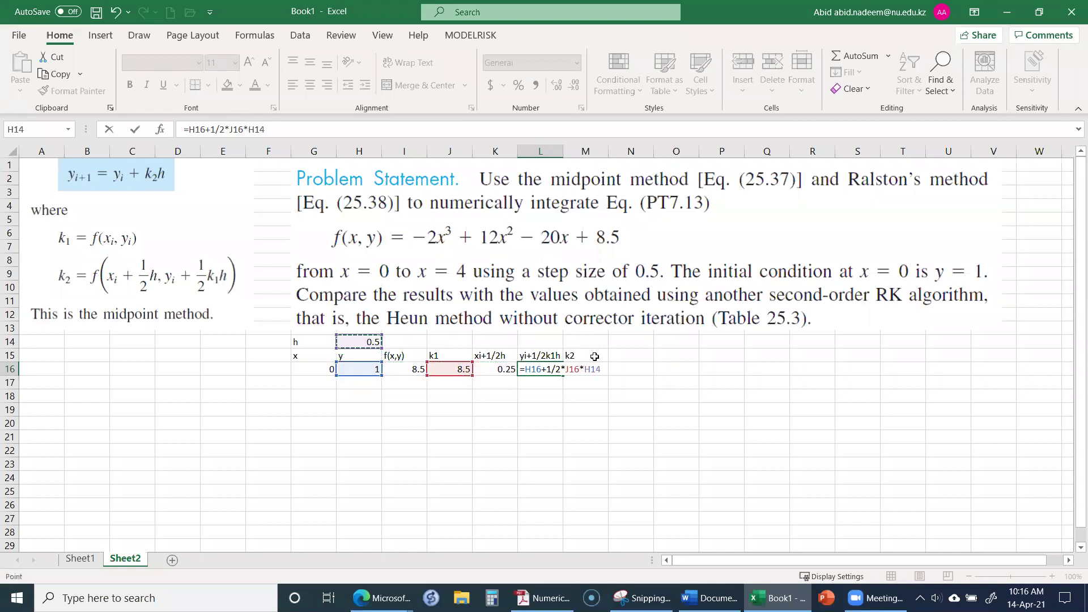
{"action": "key", "text": "Return"}
{"action": "key", "text": "Up"}
Review the k2 formula in M16 and confirm its value of 4.21875.
{"action": "key", "text": "Right"}
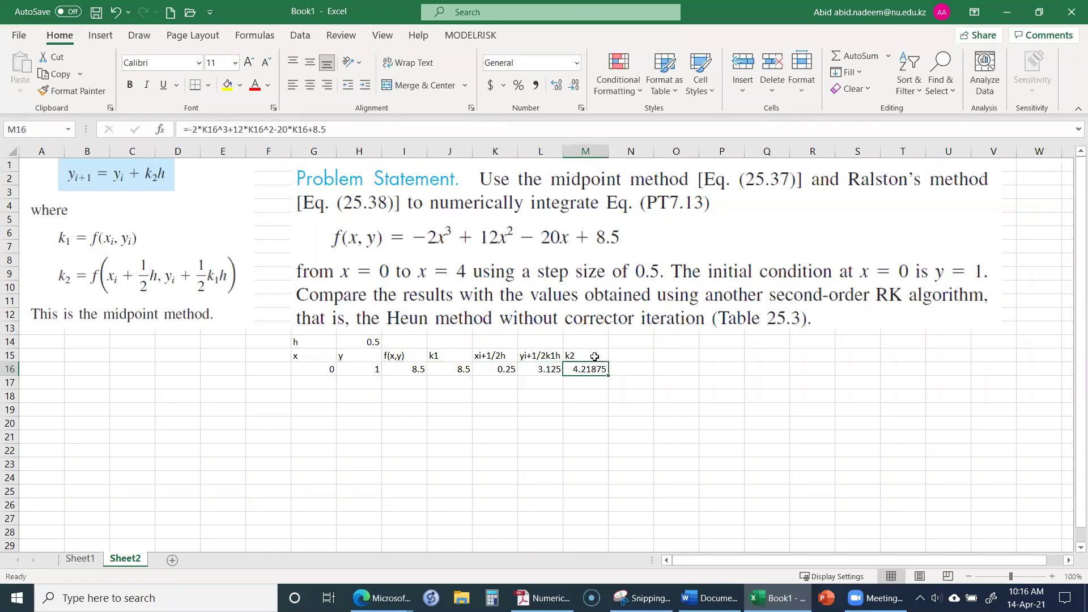
{"action": "key", "text": "F2"}
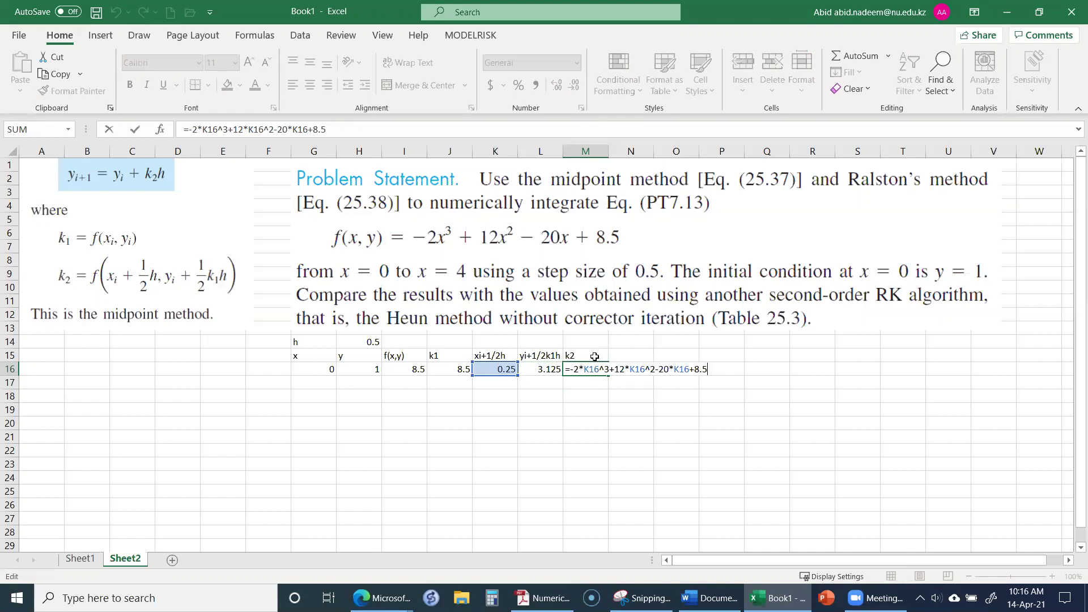
{"action": "key", "text": "ctrl+Return"}
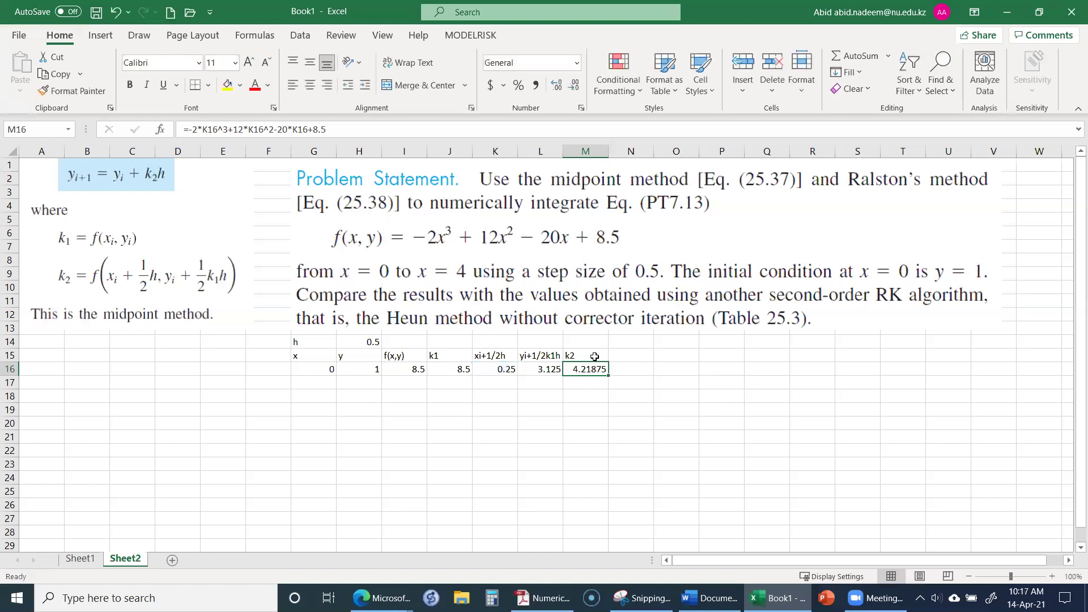
{"action": "key", "text": "Up"}
{"action": "key", "text": "Right"}
Review the first data row's midpoint and k2 values.
{"action": "key", "text": "Down"}
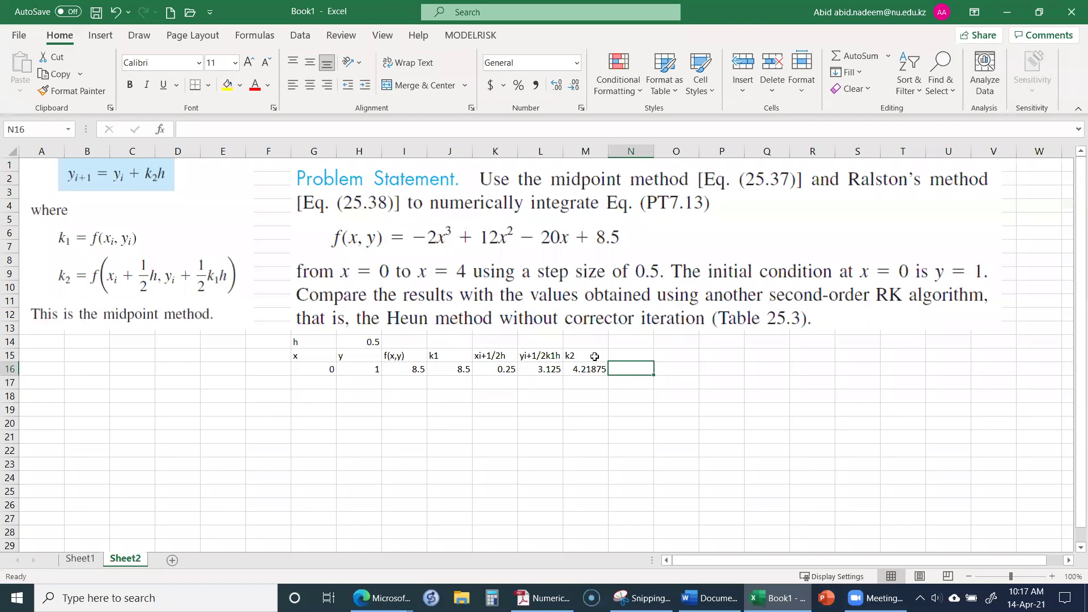
{"action": "key", "text": "Left"}
{"action": "key", "text": "Left"}
{"action": "key", "text": "Left"}
{"action": "key", "text": "Right"}
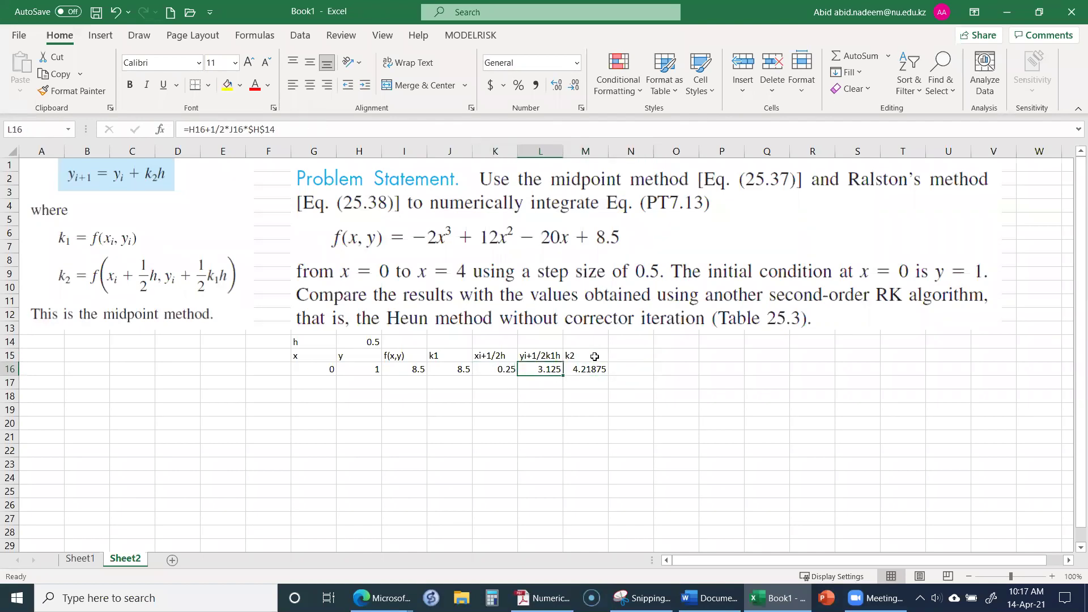
{"action": "key", "text": "Right"}
{"action": "key", "text": "Left"}
{"action": "key", "text": "Right"}
{"action": "key", "text": "Left"}
{"action": "key", "text": "Right"}
{"action": "key", "text": "Right"}
{"action": "key", "text": "Left"}
{"action": "key", "text": "Left"}
{"action": "key", "text": "Left"}
{"action": "key", "text": "Left"}
{"action": "key", "text": "Left"}
{"action": "key", "text": "Left"}
{"action": "key", "text": "Left"}
{"action": "key", "text": "Left"}
{"action": "key", "text": "Right"}
{"action": "key", "text": "Right"}
{"action": "key", "text": "Left"}
Start the next-x formula below x = 0, referencing the previous x and the locked step size h.
{"action": "key", "text": "Down"}
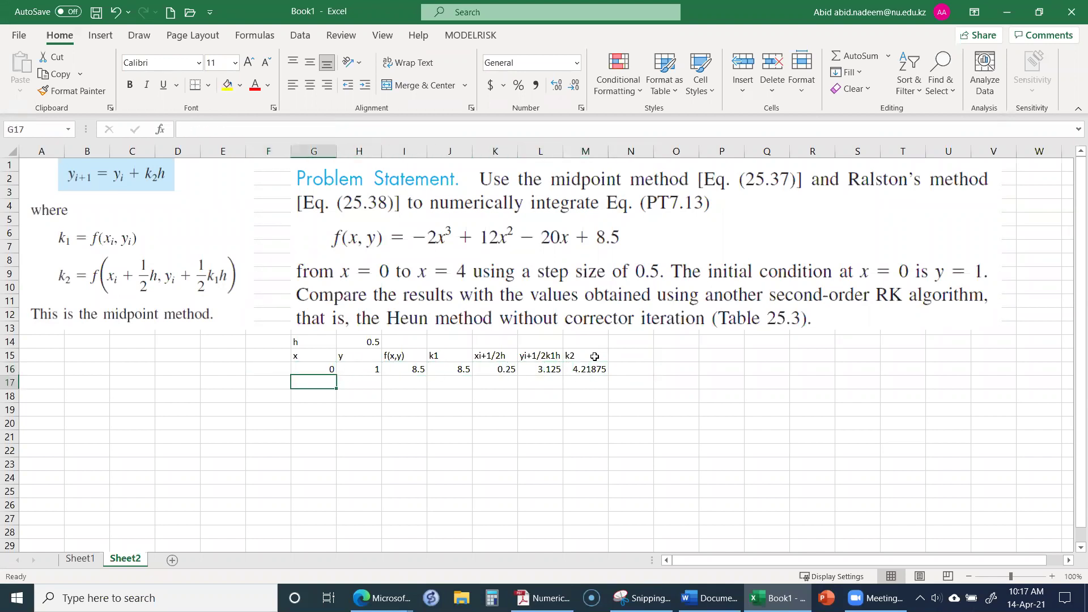
{"action": "type", "text": "="}
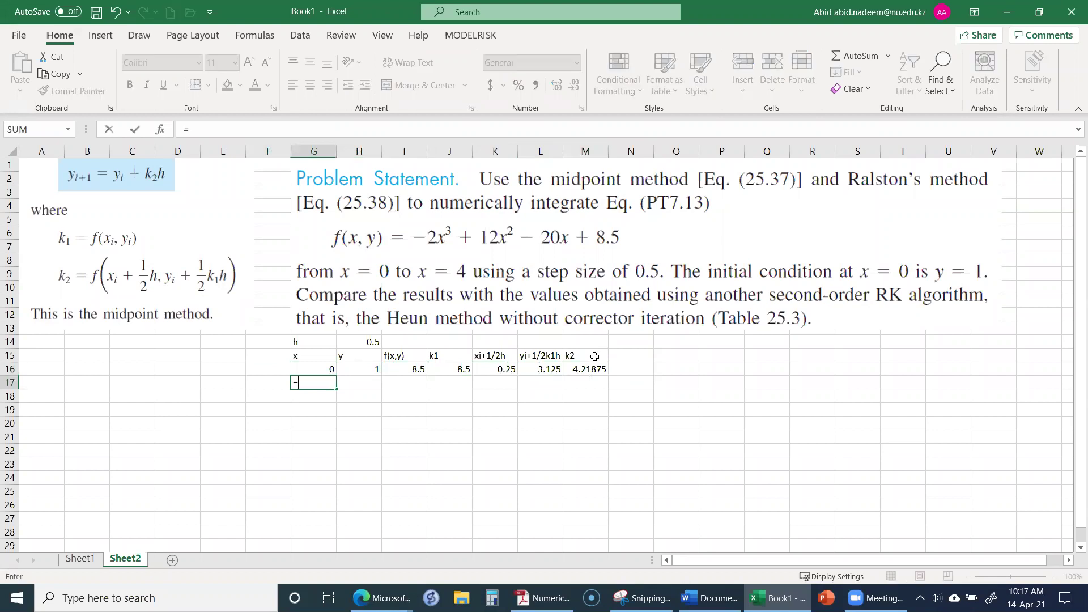
{"action": "key", "text": "Up"}
{"action": "type", "text": "="}
{"action": "key", "text": "Up"}
{"action": "key", "text": "Up"}
{"action": "key", "text": "Up"}
{"action": "key", "text": "Right"}
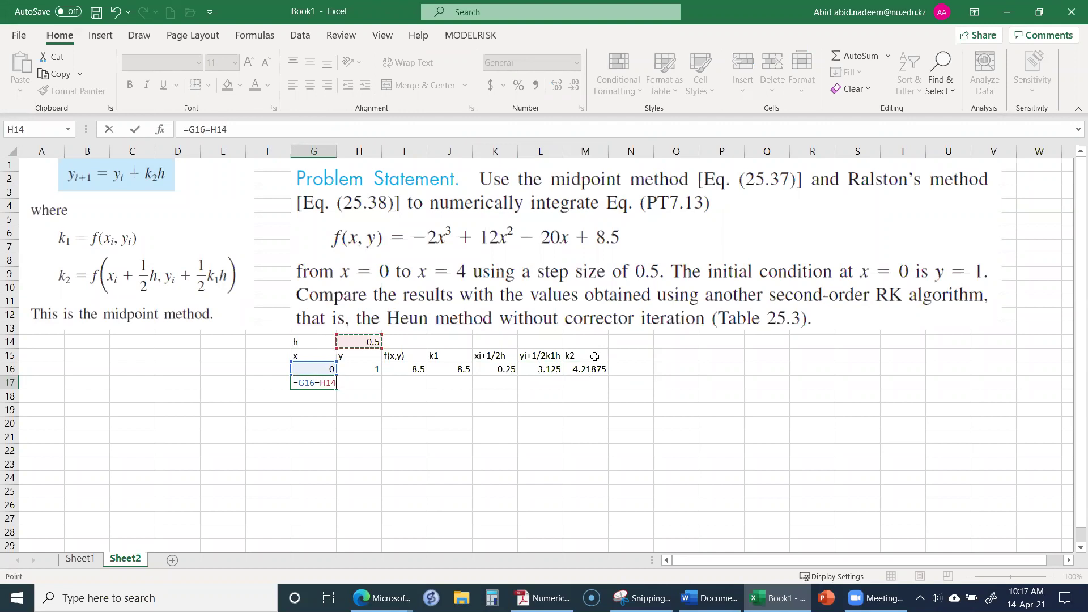
{"action": "key", "text": "F4"}
{"action": "key", "text": "Return"}
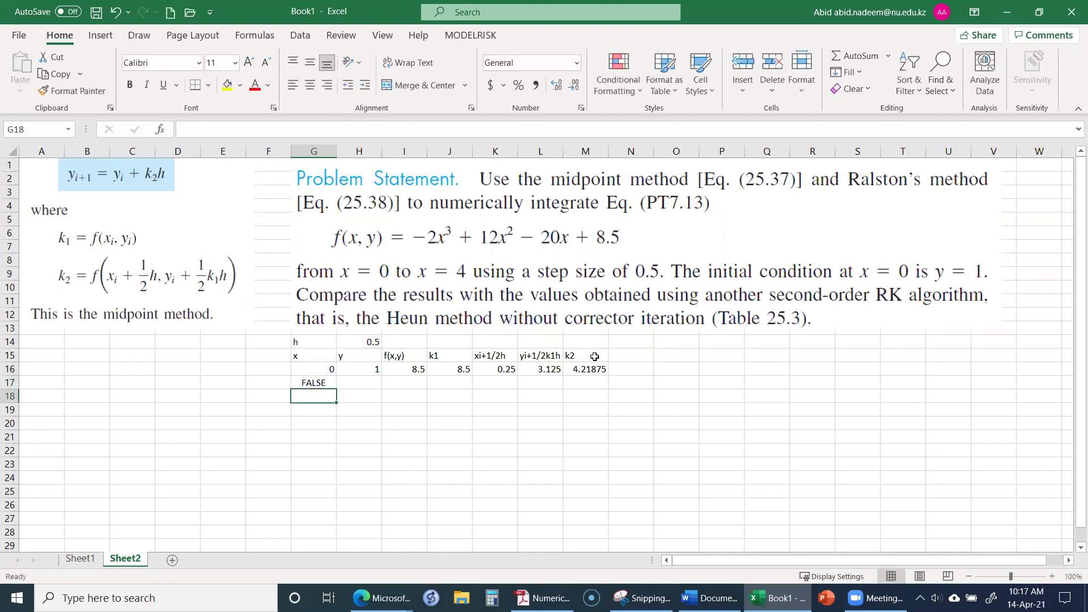
Redo the next-x formula as previous x plus absolute h, giving x = 0.5.
{"action": "key", "text": "Up"}
{"action": "type", "text": "="}
{"action": "key", "text": "Up"}
{"action": "type", "text": "+"}
{"action": "key", "text": "Up"}
{"action": "key", "text": "Up"}
{"action": "key", "text": "Up"}
{"action": "key", "text": "Right"}
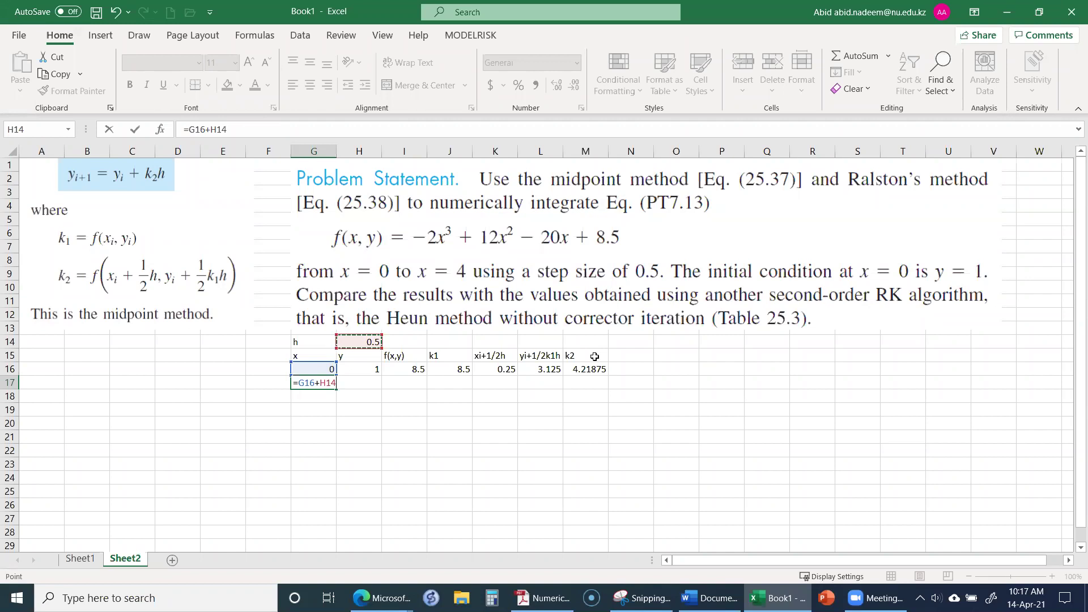
{"action": "key", "text": "F4"}
{"action": "key", "text": "Return"}
{"action": "key", "text": "Up"}
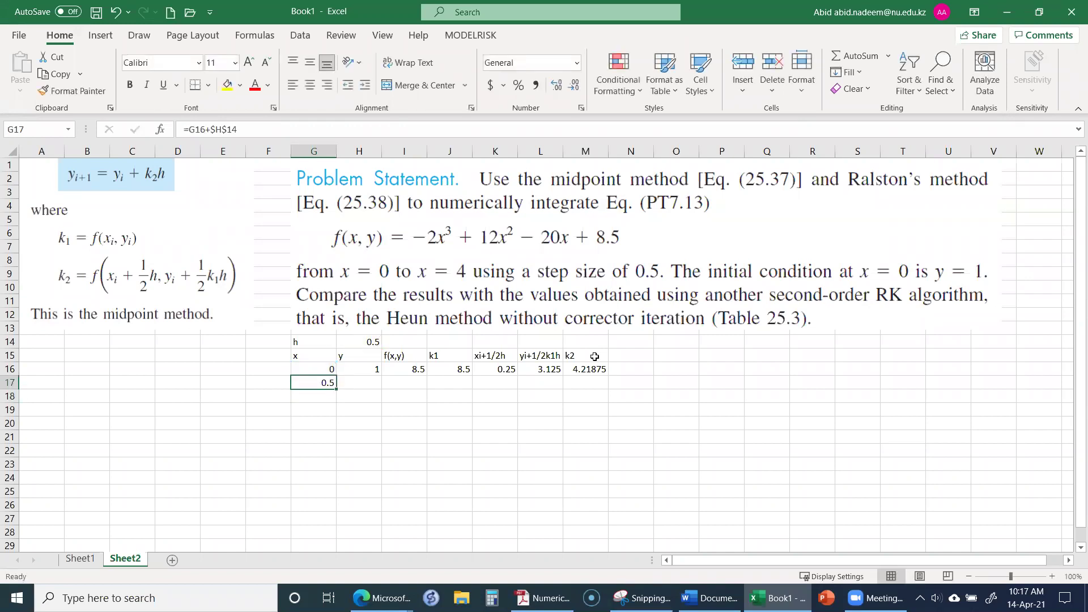
{"action": "key", "text": "Right"}
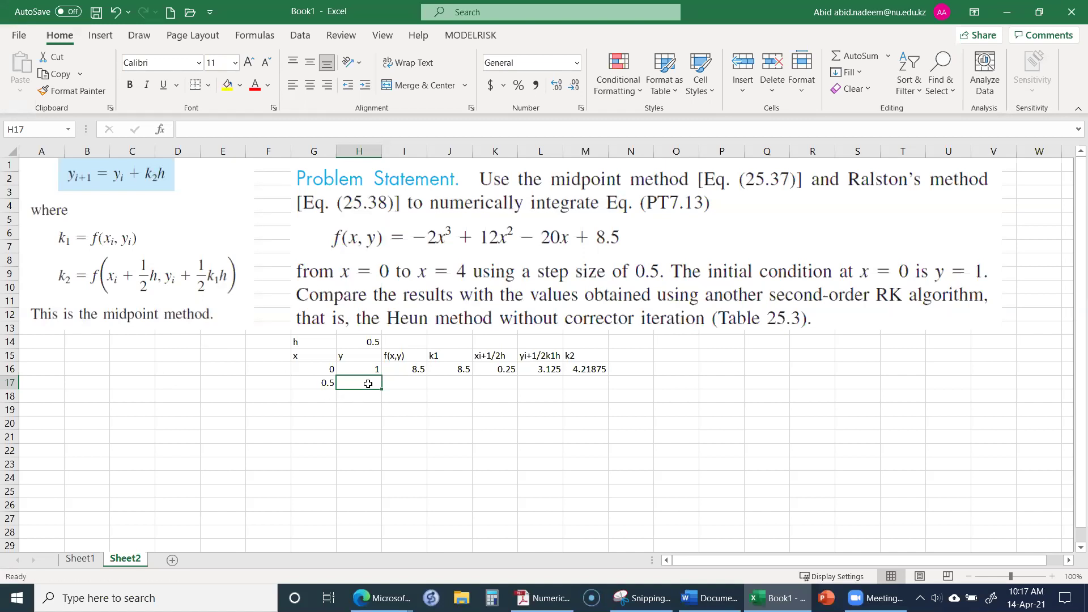
Enter y at x = 0.5 as =H16+M16*H14, giving 3.109375.
{"action": "type", "text": "="}
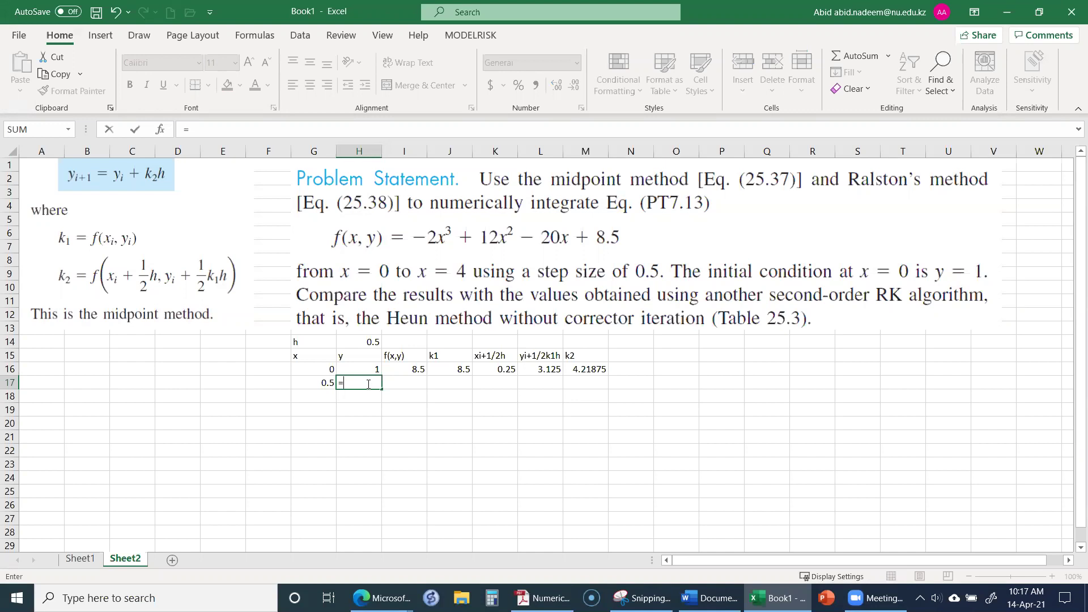
{"action": "left_click", "coordinate": [365, 369]}
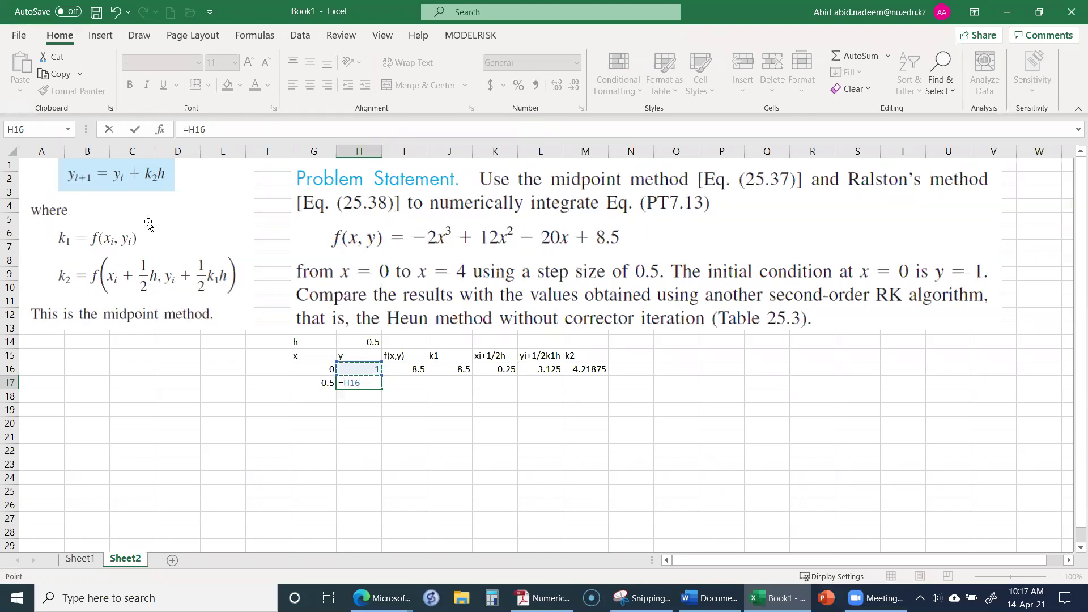
{"action": "type", "text": "+"}
{"action": "key", "text": "Up"}
{"action": "key", "text": "Right"}
{"action": "key", "text": "Right"}
{"action": "key", "text": "Right"}
{"action": "key", "text": "Right"}
{"action": "key", "text": "Right"}
{"action": "key", "text": "Down"}
{"action": "type", "text": "*"}
{"action": "key", "text": "Up"}
{"action": "key", "text": "Up"}
{"action": "key", "text": "Up"}
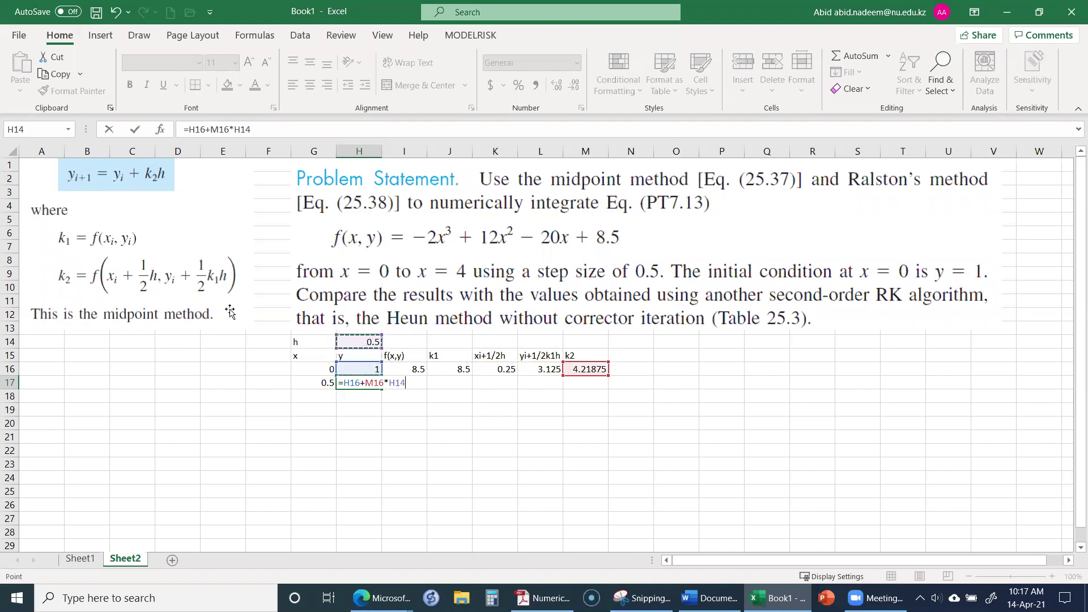
{"action": "key", "text": "Return"}
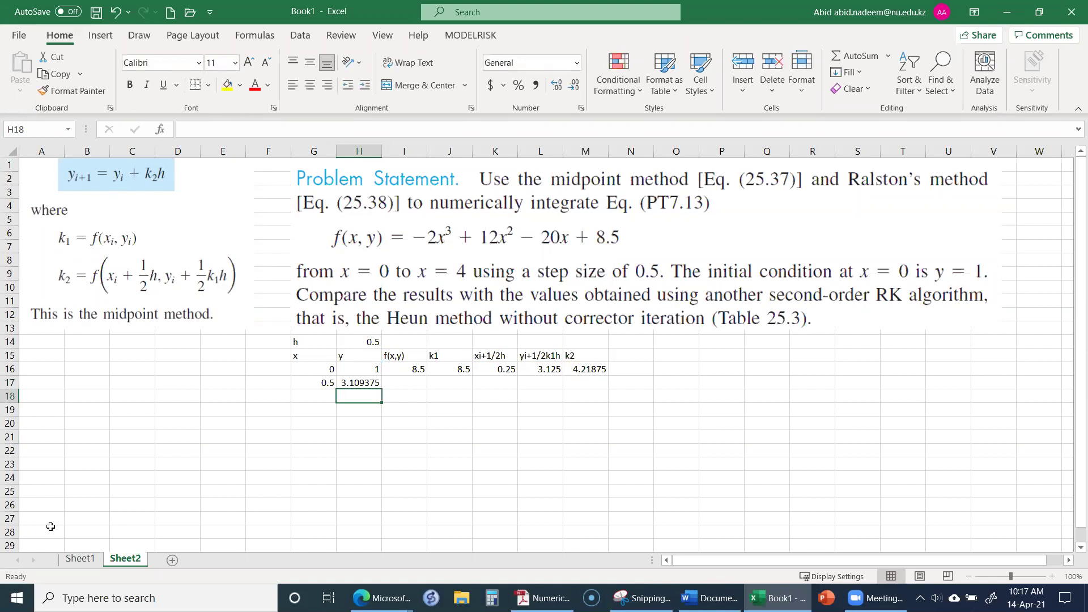
Compare with the Sheet1 table, then extend the f(x,y) through k2 formulas into row 17.
{"action": "left_click", "coordinate": [80, 559]}
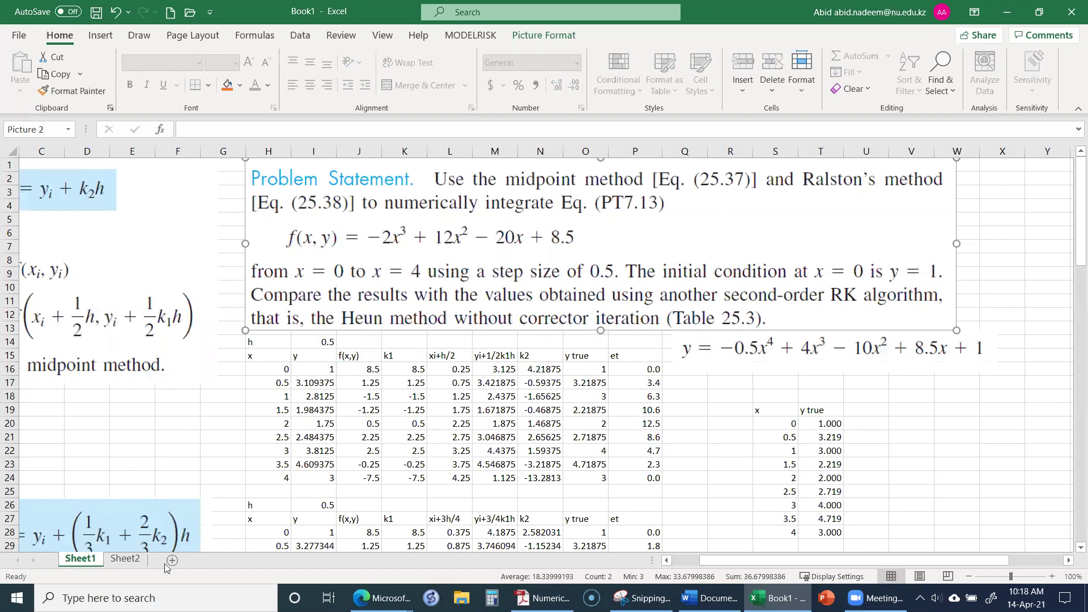
{"action": "left_click", "coordinate": [135, 561]}
{"action": "left_click", "coordinate": [374, 384]}
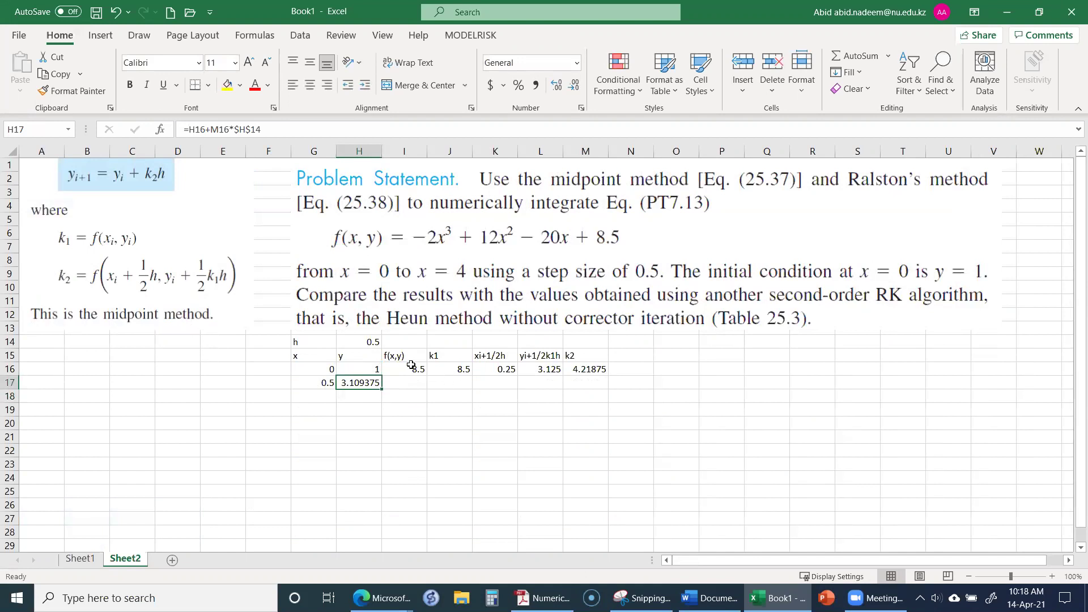
{"action": "left_click_drag", "start_coordinate": [410, 366], "coordinate": [608, 391]}
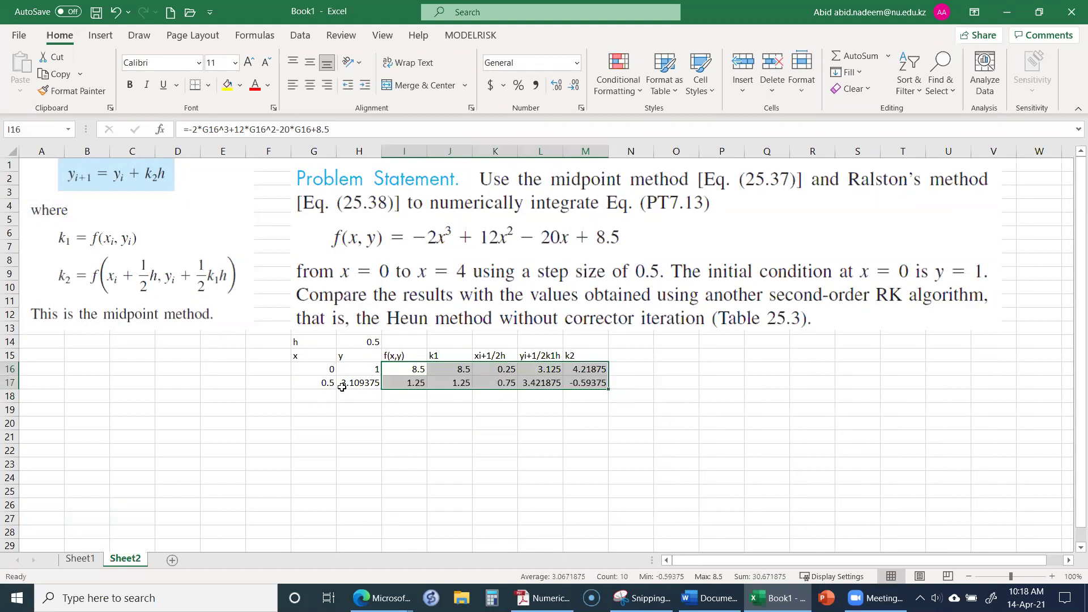
Fill the x = 0.5 row down to x = 4 and delete the extra row 25.
{"action": "left_click_drag", "start_coordinate": [327, 384], "coordinate": [592, 392]}
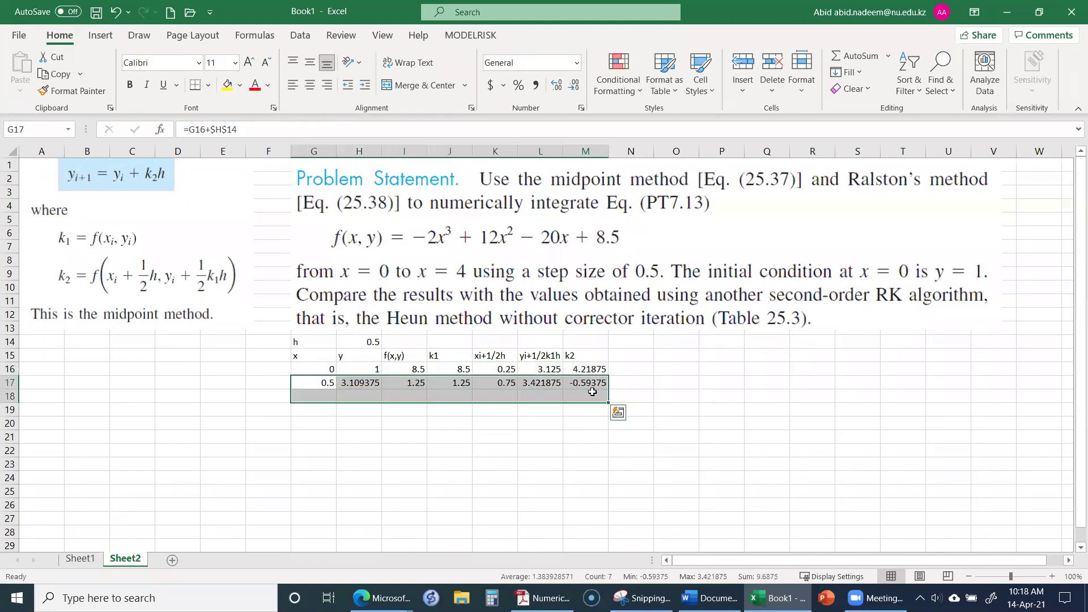
{"action": "left_click", "coordinate": [554, 386]}
{"action": "left_click_drag", "start_coordinate": [318, 381], "coordinate": [610, 499]}
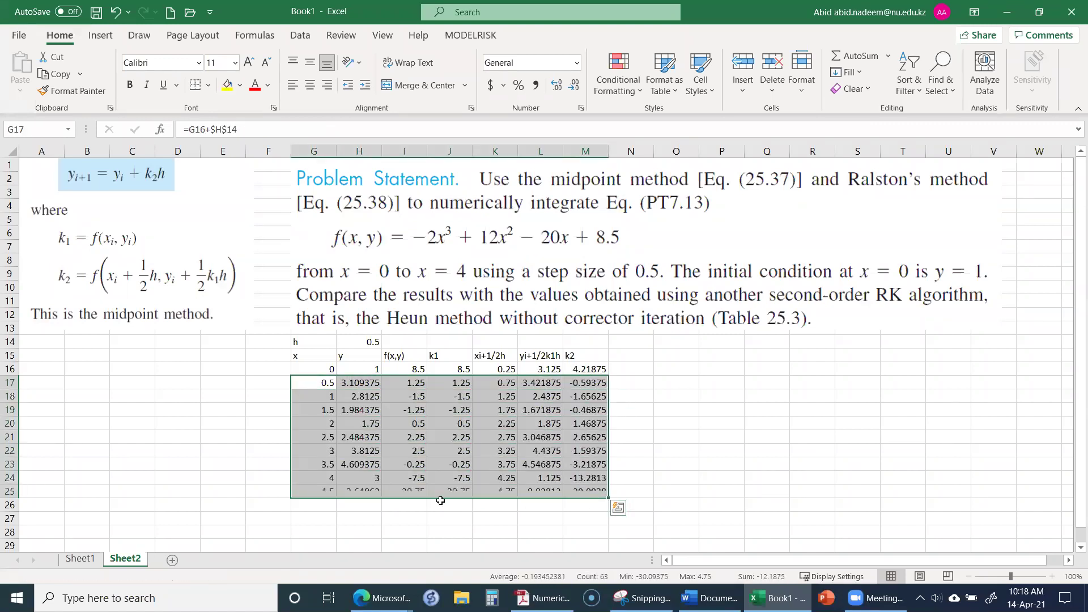
{"action": "left_click_drag", "start_coordinate": [325, 492], "coordinate": [578, 489]}
{"action": "key", "text": "Delete"}
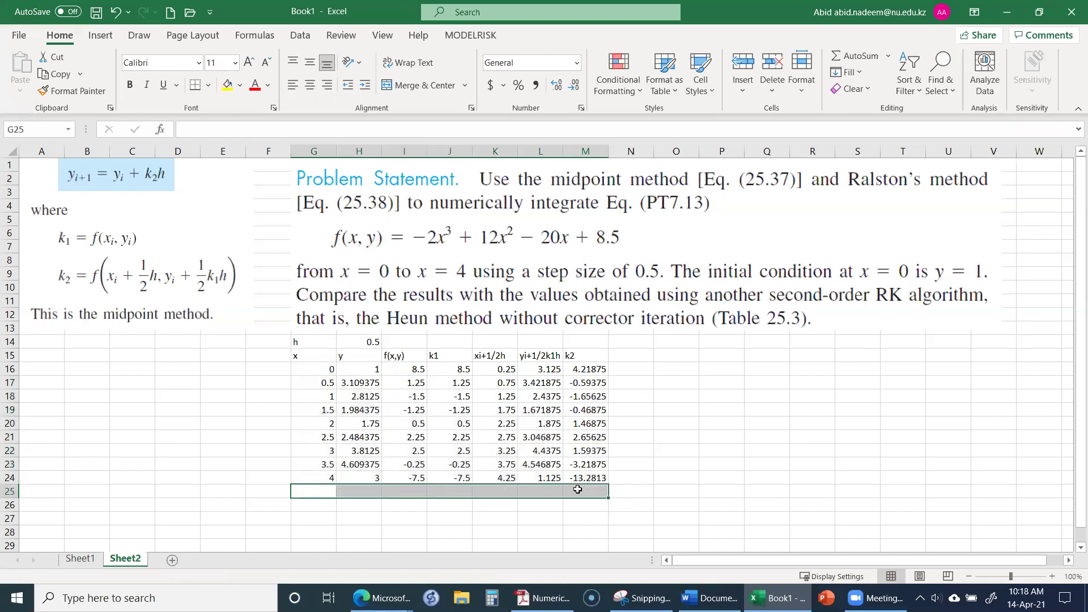
{"action": "key", "text": "Up"}
{"action": "key", "text": "Up"}
{"action": "key", "text": "Up"}
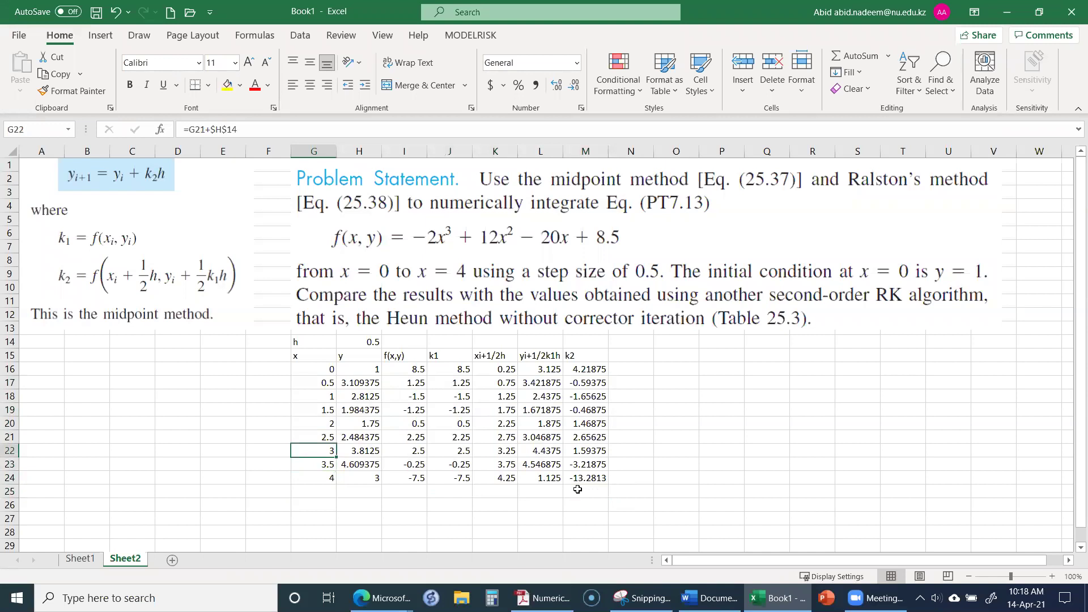
{"action": "key", "text": "Up"}
{"action": "key", "text": "Up"}
{"action": "key", "text": "Up"}
{"action": "key", "text": "Up"}
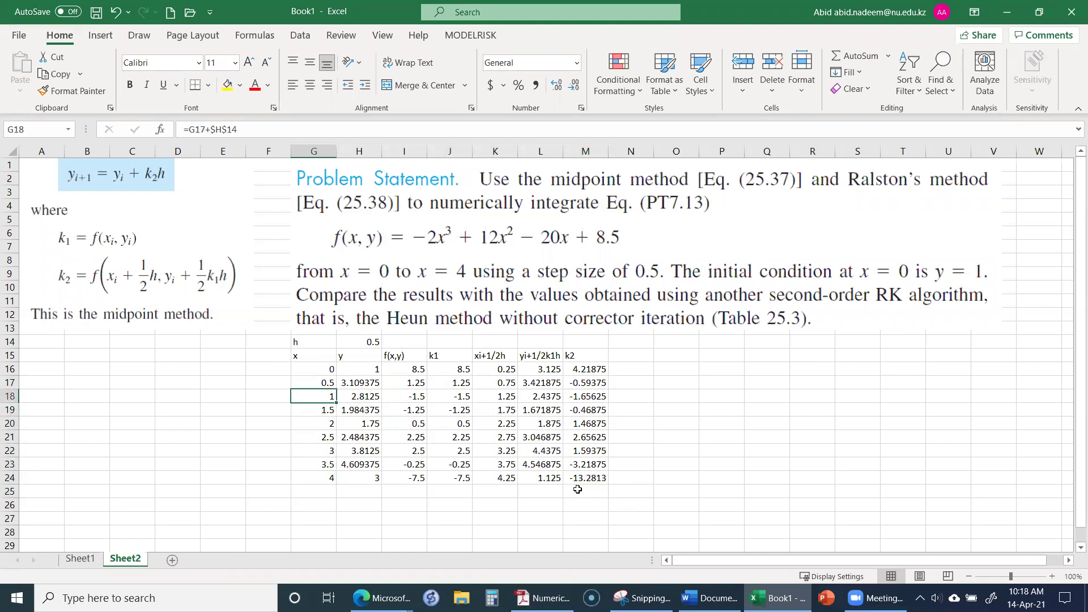
Compare with Sheet1 and inspect the x and y formulas at x = 0.5.
{"action": "left_click", "coordinate": [80, 559]}
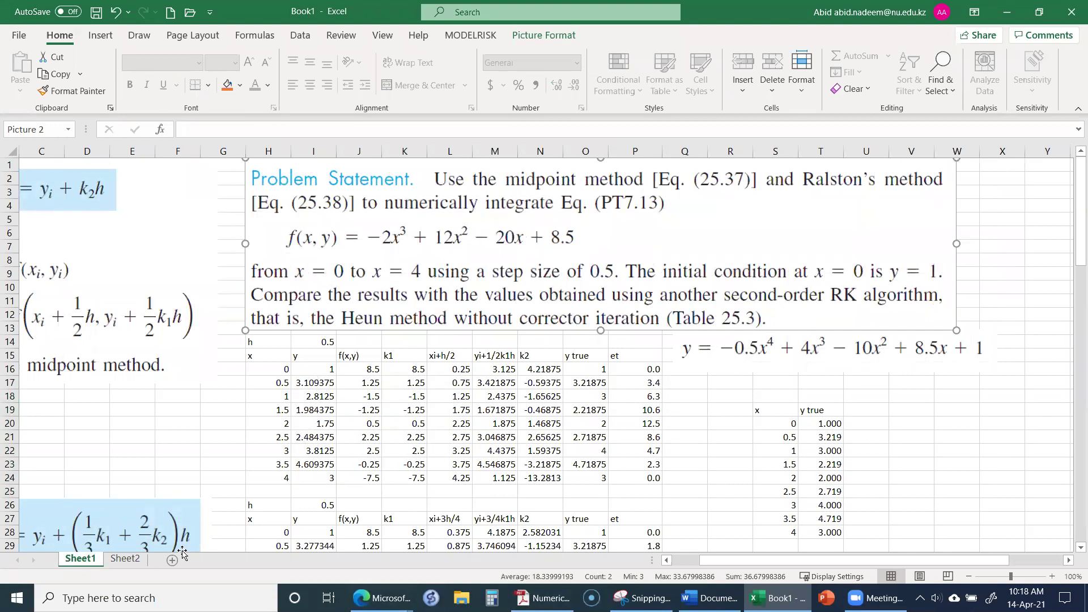
{"action": "left_click", "coordinate": [124, 559]}
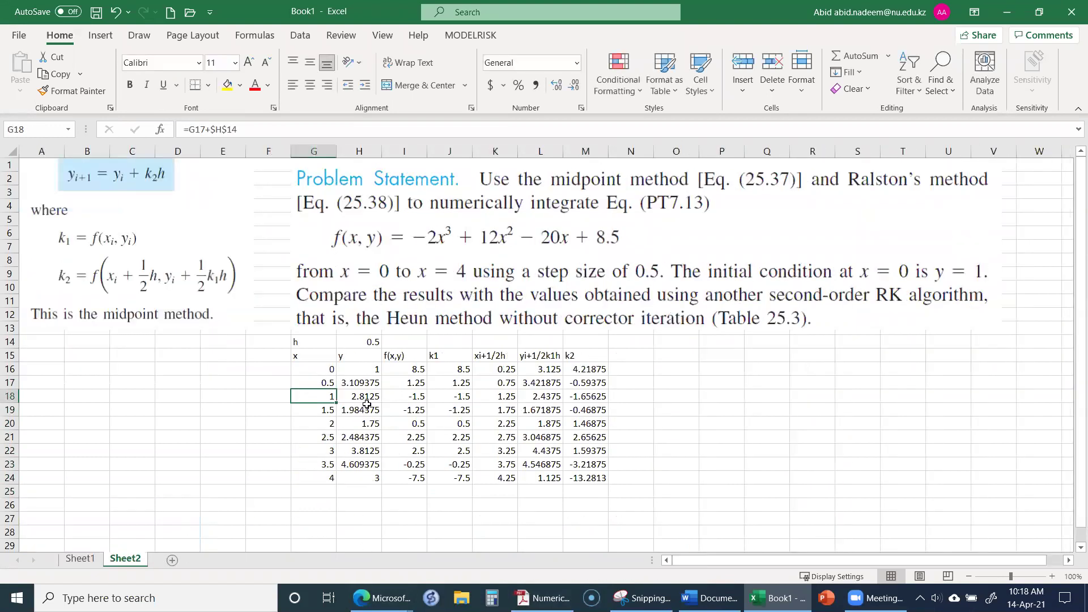
{"action": "left_click", "coordinate": [323, 380]}
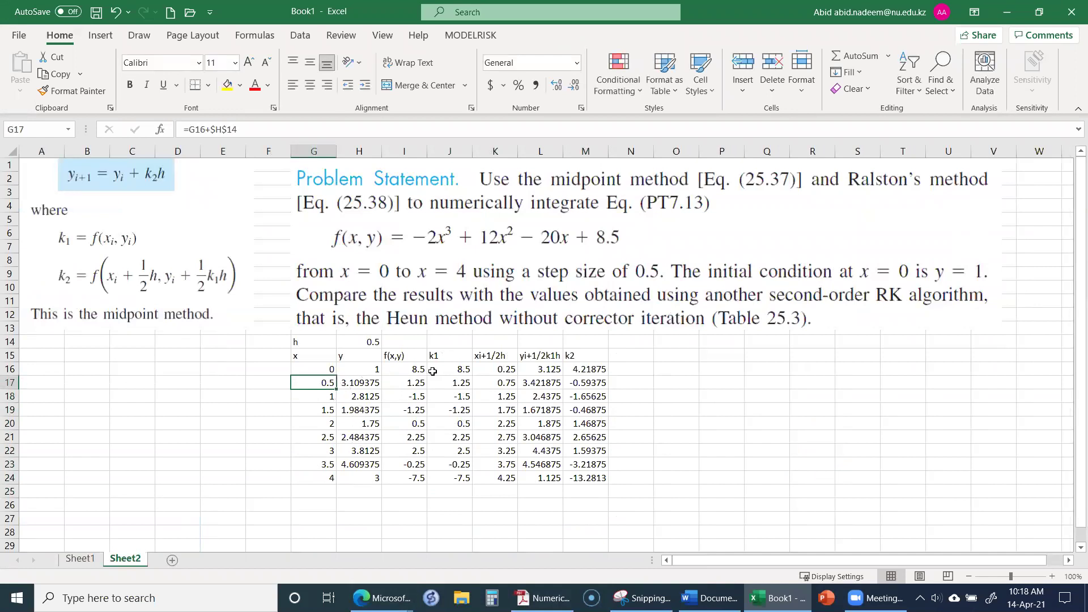
{"action": "left_click_drag", "start_coordinate": [319, 369], "coordinate": [577, 374]}
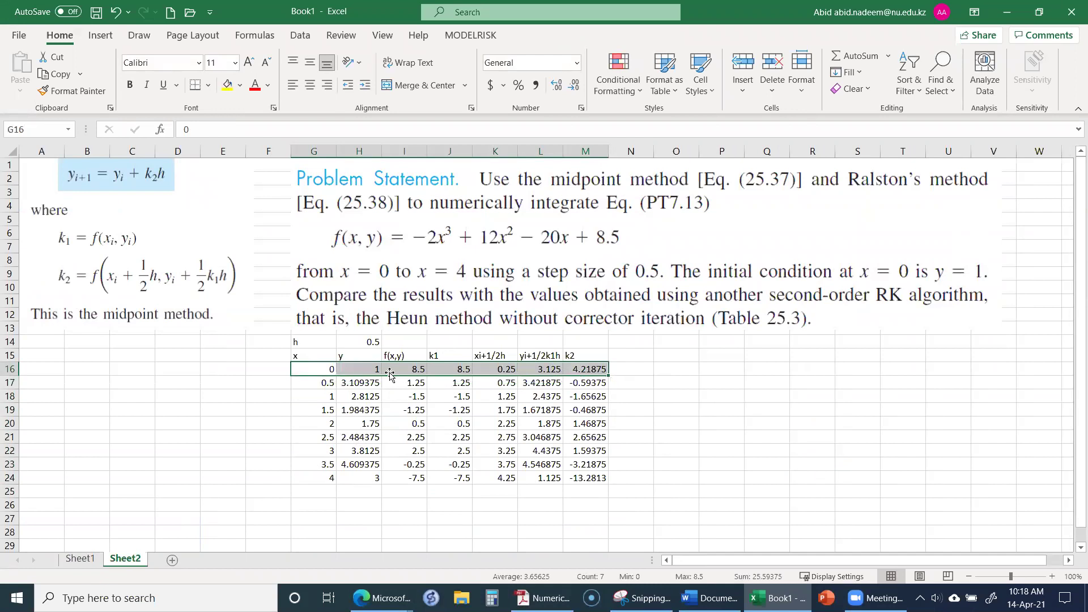
{"action": "left_click", "coordinate": [348, 383]}
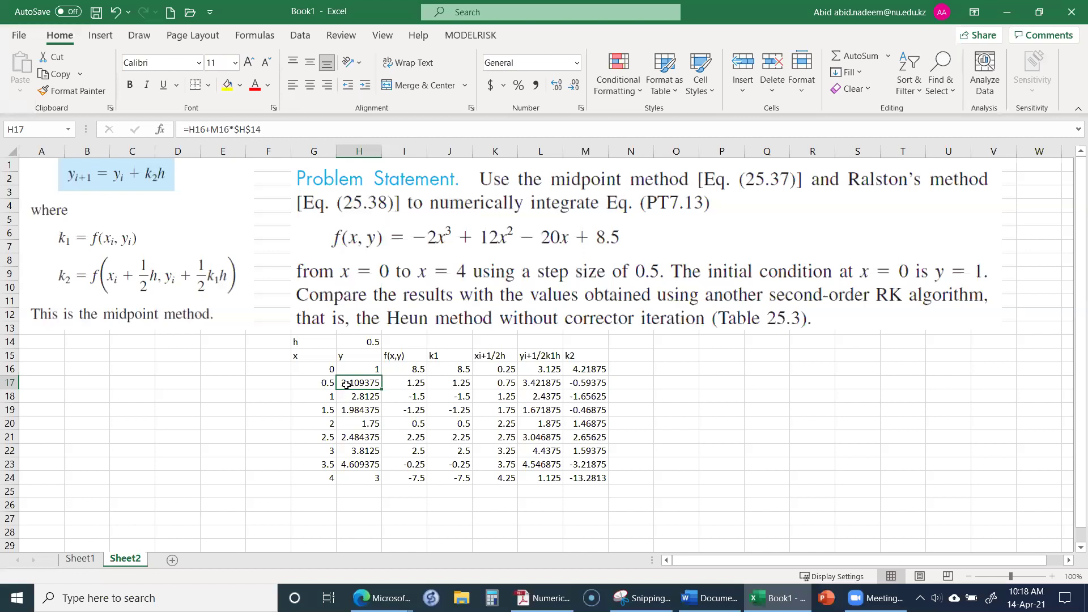
{"action": "left_click", "coordinate": [315, 383]}
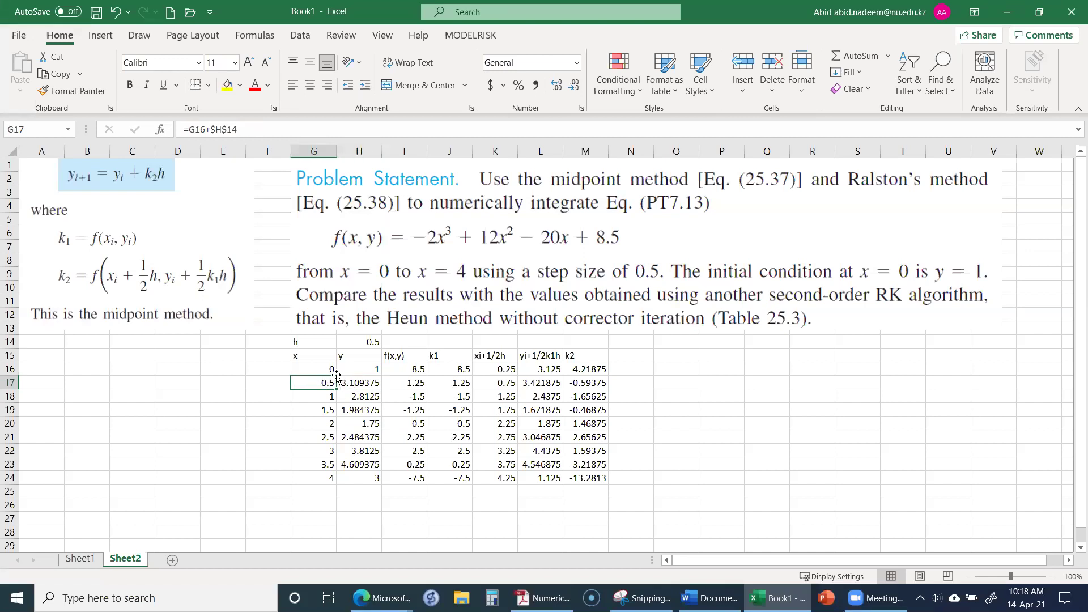
Rename the y column heading in H15 to 'y mp'.
{"action": "double_click", "coordinate": [377, 357]}
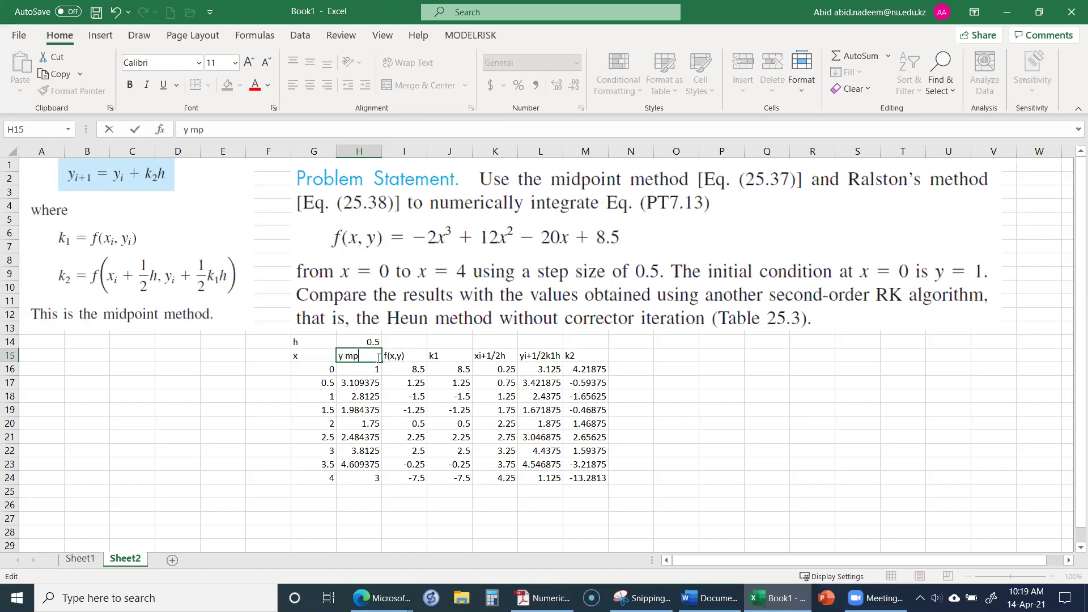
{"action": "key", "text": "Return"}
{"action": "key", "text": "Up"}
{"action": "key", "text": "Right"}
{"action": "key", "text": "Right"}
{"action": "key", "text": "Right"}
{"action": "key", "text": "Right"}
{"action": "key", "text": "Right"}
{"action": "key", "text": "Right"}
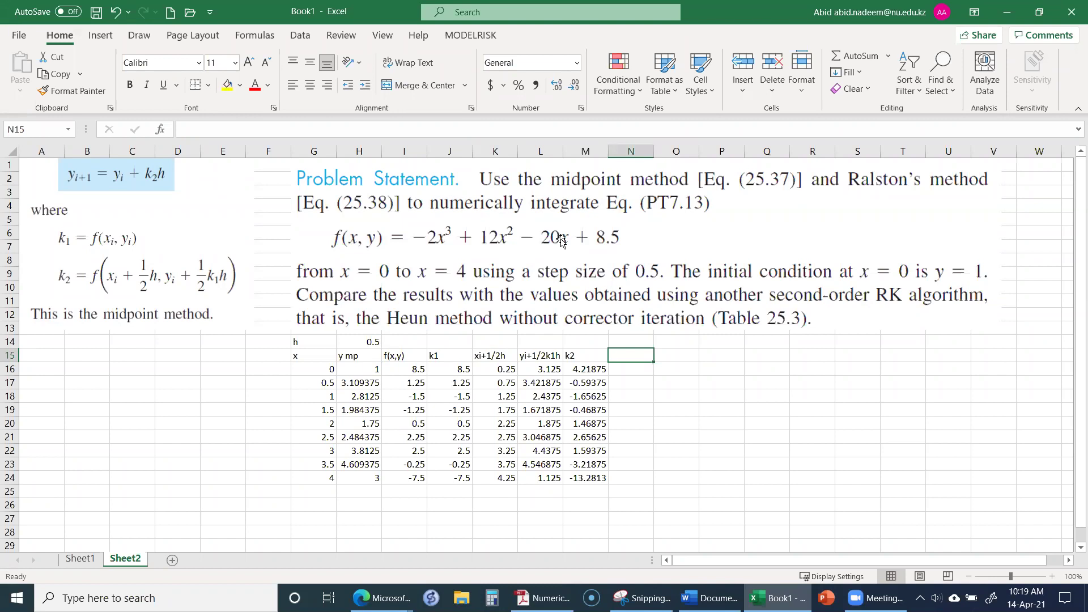
Copy the exact-solution equation picture from Sheet1.
{"action": "left_click", "coordinate": [80, 559]}
{"action": "left_click", "coordinate": [786, 347]}
{"action": "right_click", "coordinate": [786, 347]}
{"action": "left_click", "coordinate": [816, 74]}
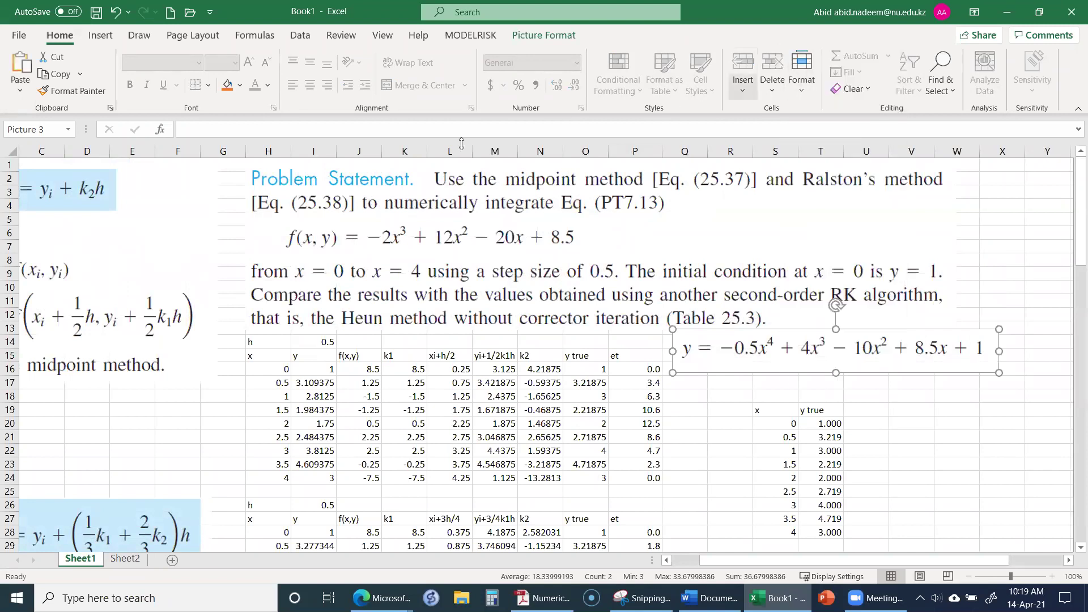
Paste the equation on Sheet2 and move it beside the table, below the problem text.
{"action": "left_click", "coordinate": [123, 558]}
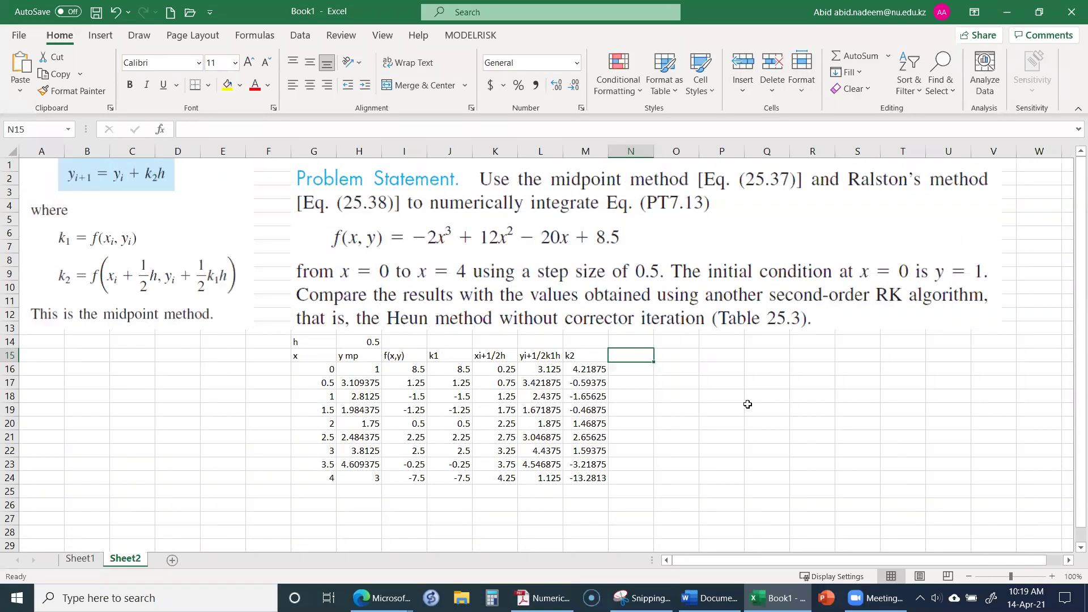
{"action": "right_click", "coordinate": [739, 242]}
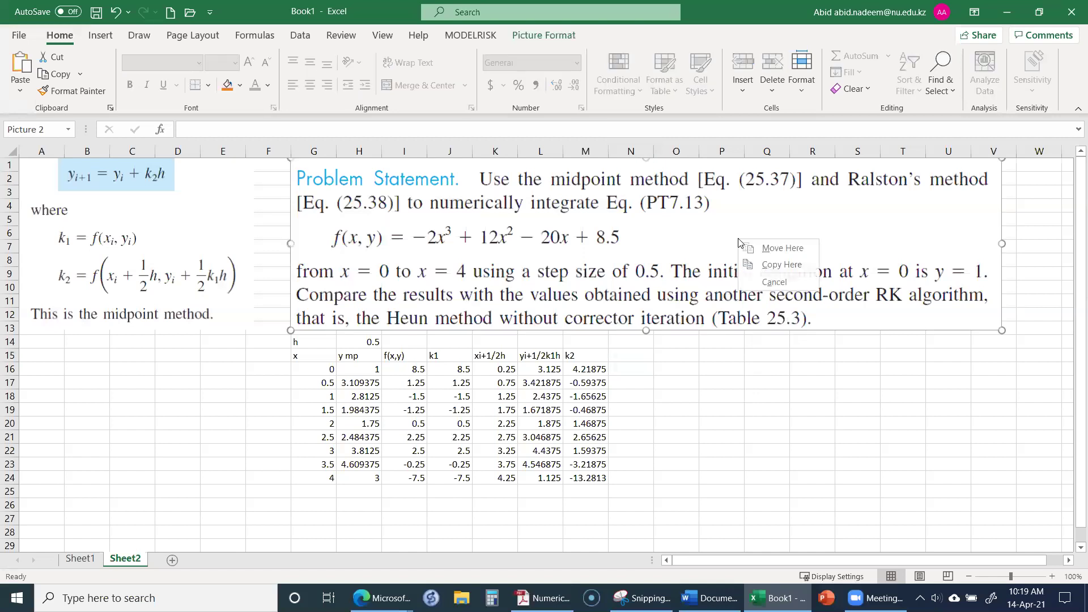
{"action": "right_click", "coordinate": [703, 230]}
{"action": "left_click", "coordinate": [737, 306]}
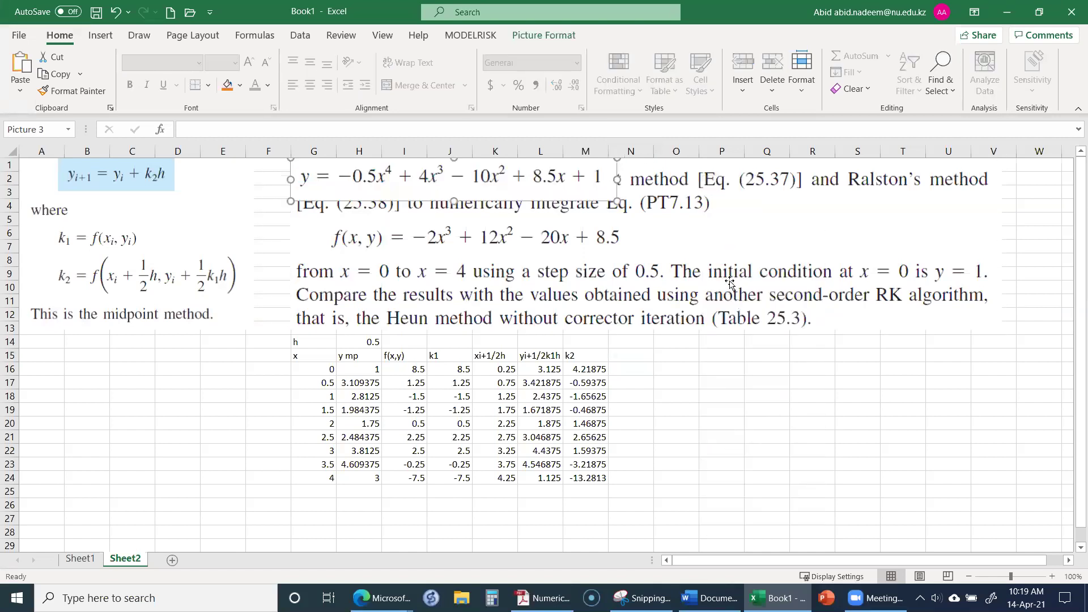
{"action": "left_click_drag", "start_coordinate": [548, 185], "coordinate": [910, 361]}
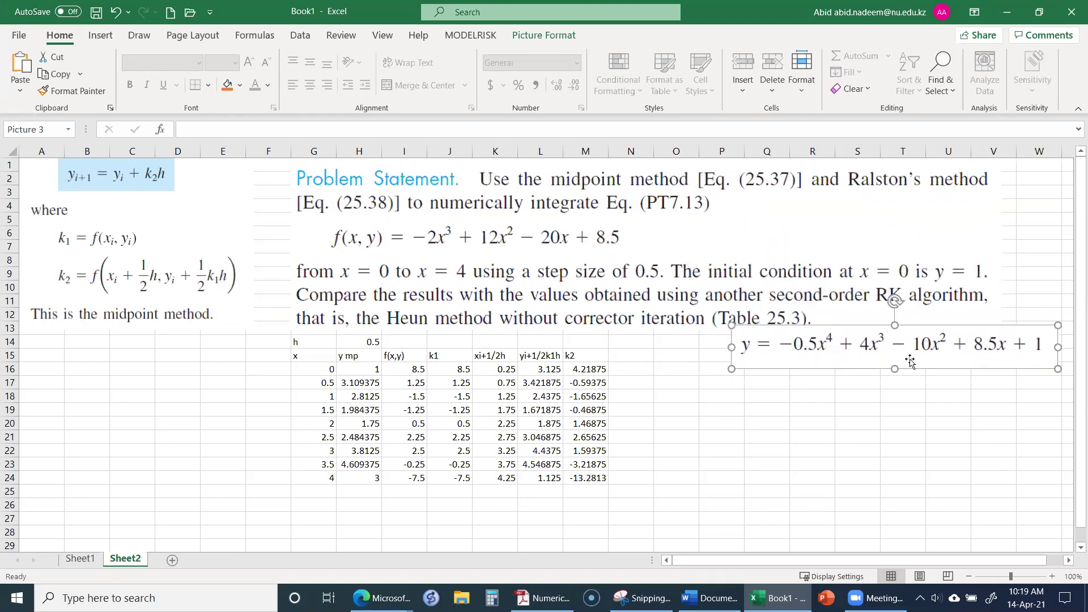
{"action": "left_click", "coordinate": [633, 356]}
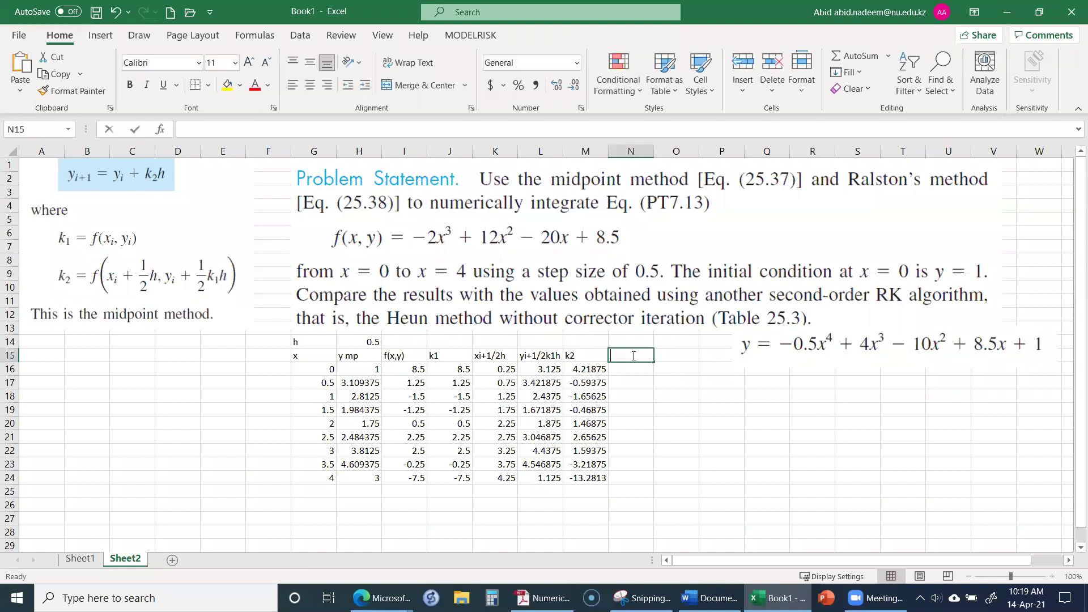
Label N15 'y true' and enter =-0.5*G16^4+4*G16^3-10*G16^2+8.5*G16+1 in N16.
{"action": "type", "text": "y true"}
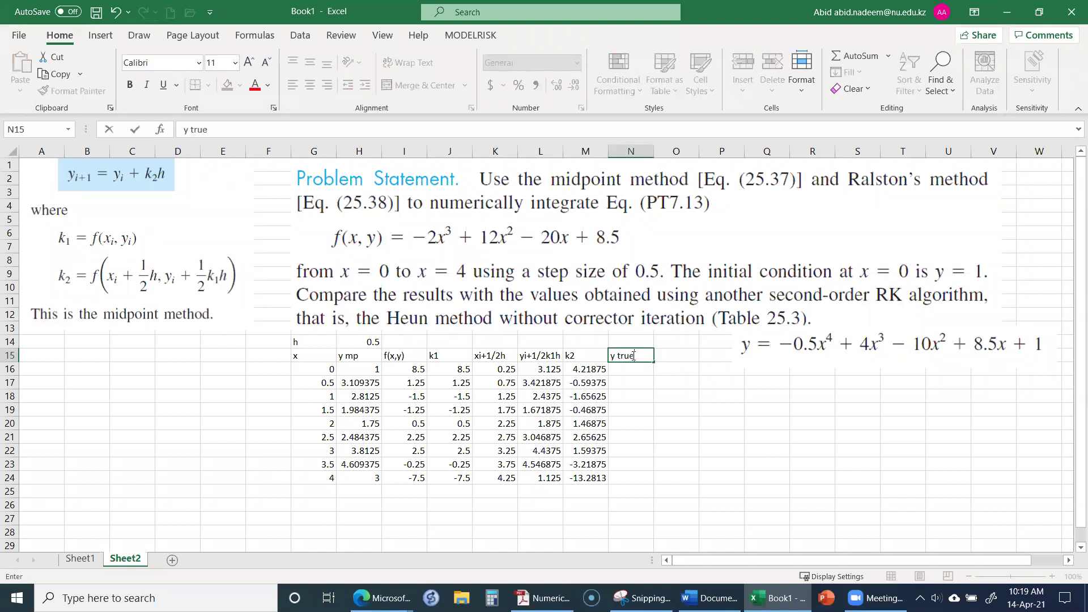
{"action": "key", "text": "Return"}
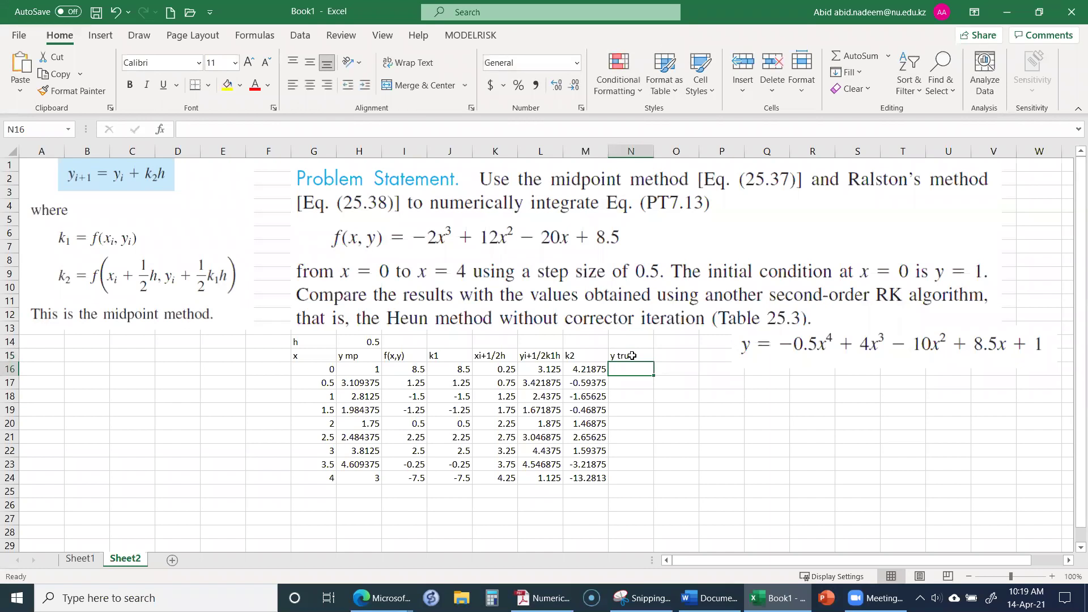
{"action": "type", "text": "=-0."}
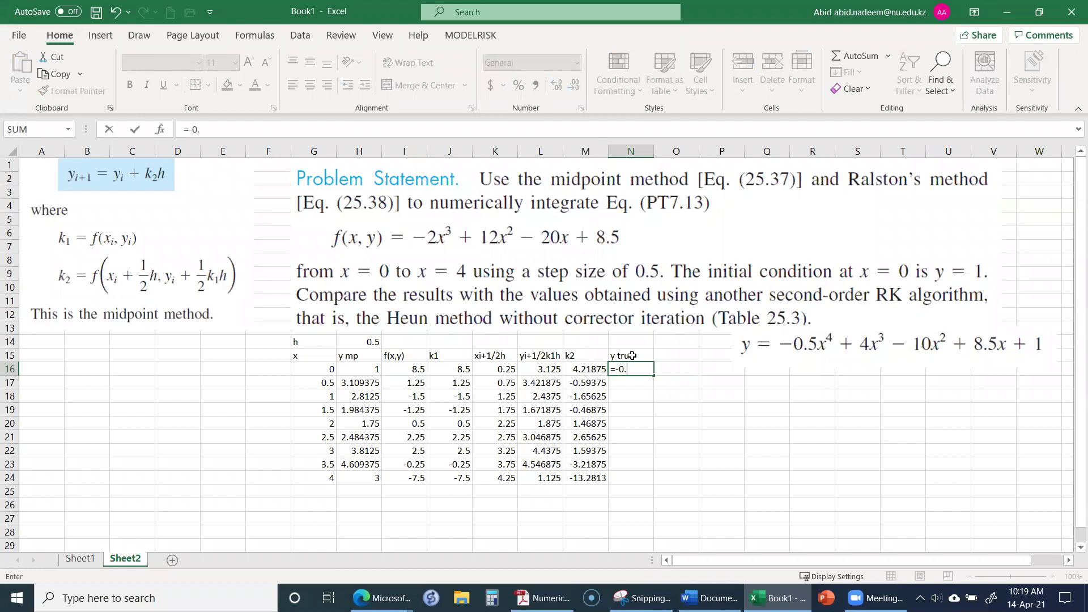
{"action": "type", "text": "5*"}
{"action": "key", "text": "Left"}
{"action": "key", "text": "Left"}
{"action": "key", "text": "Left"}
{"action": "key", "text": "Left"}
{"action": "key", "text": "Left"}
{"action": "key", "text": "Left"}
{"action": "key", "text": "Left"}
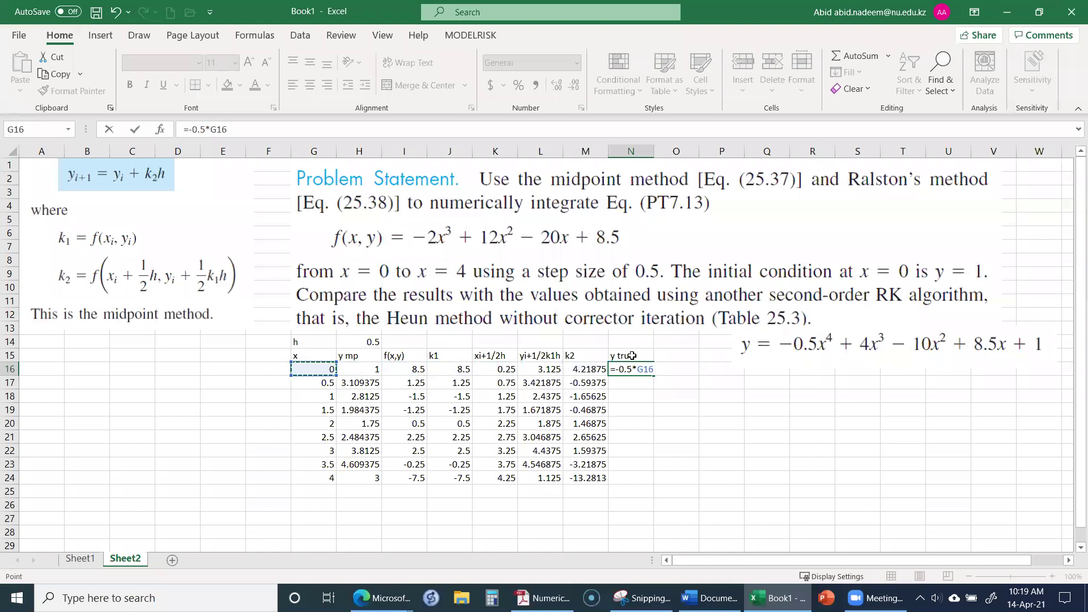
{"action": "type", "text": "^"}
{"action": "type", "text": "4+4*"}
{"action": "key", "text": "Left"}
{"action": "key", "text": "Left"}
{"action": "key", "text": "Left"}
{"action": "key", "text": "Left"}
{"action": "key", "text": "Left"}
{"action": "key", "text": "Left"}
{"action": "key", "text": "Left"}
{"action": "key", "text": "Left"}
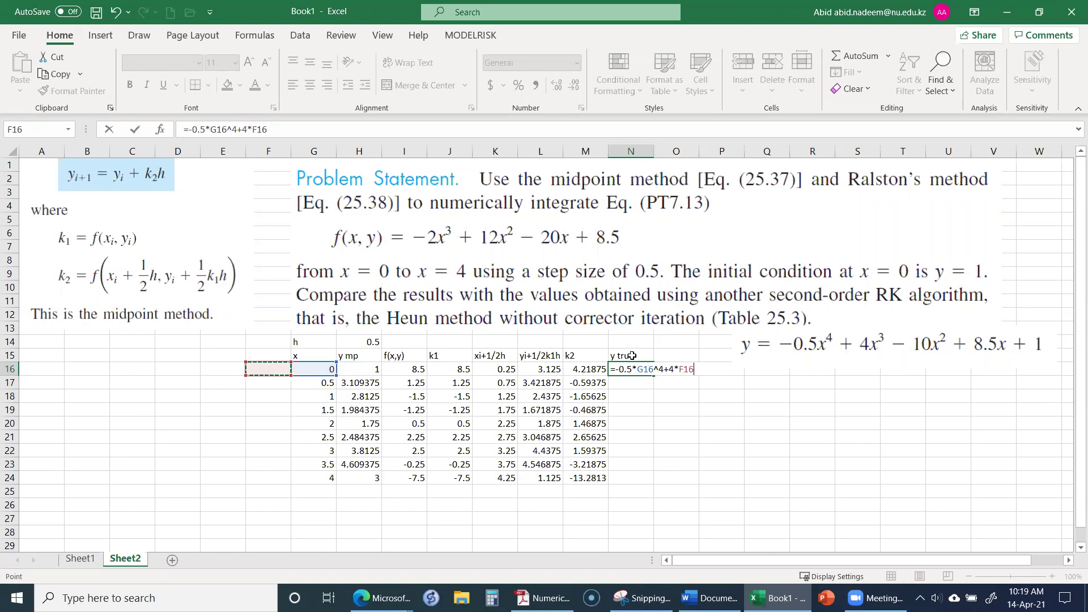
{"action": "key", "text": "Right"}
{"action": "type", "text": "^"}
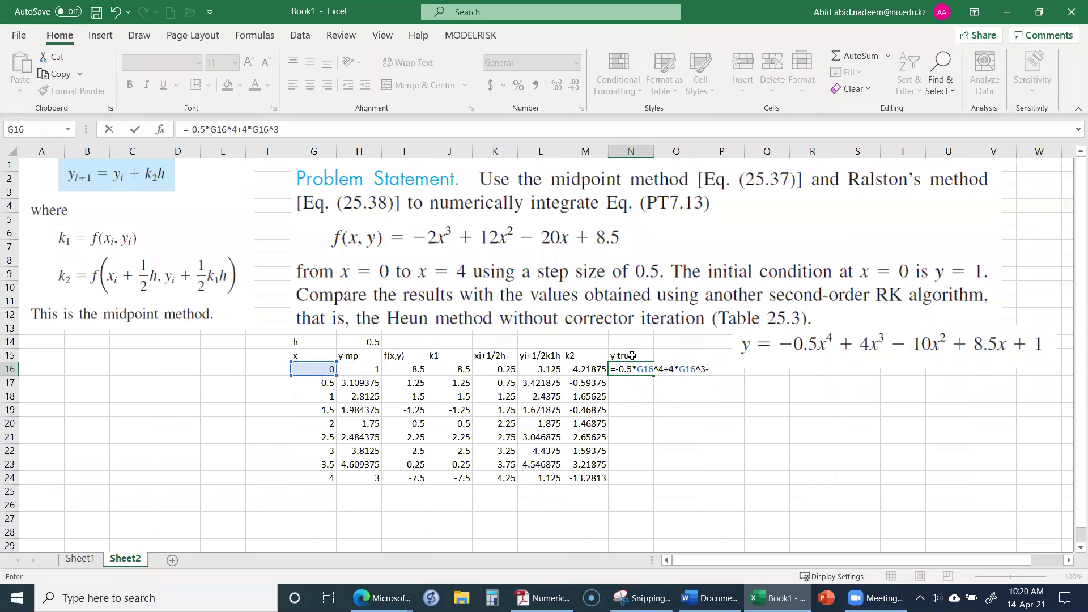
{"action": "key", "text": "Left"}
{"action": "key", "text": "Left"}
{"action": "key", "text": "Left"}
{"action": "key", "text": "Left"}
{"action": "key", "text": "Left"}
{"action": "key", "text": "Left"}
{"action": "key", "text": "Left"}
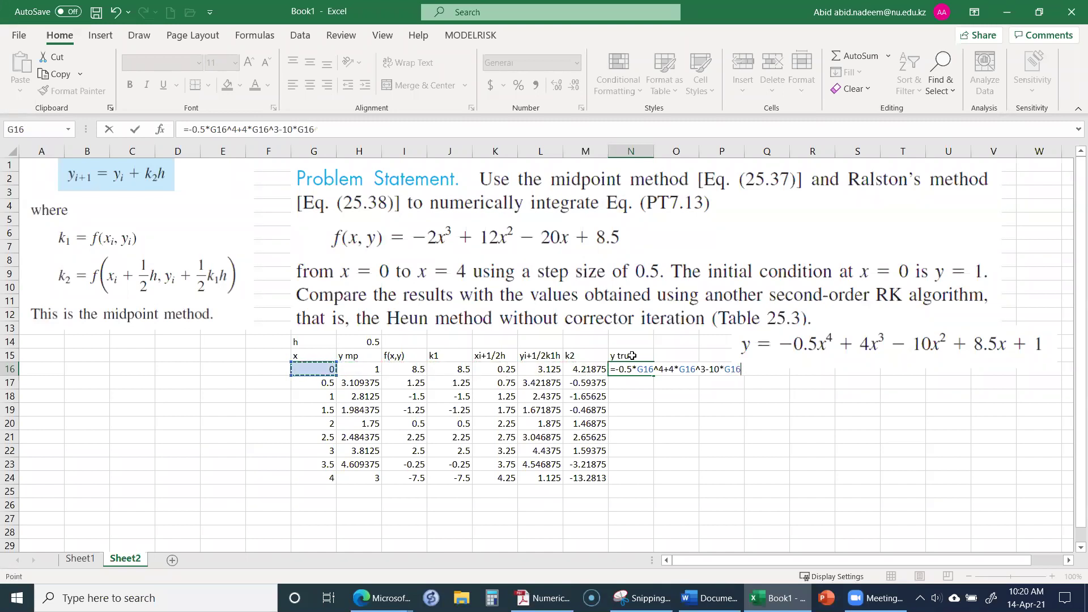
{"action": "type", "text": "^"}
{"action": "key", "text": "Left"}
{"action": "key", "text": "Left"}
{"action": "key", "text": "Left"}
{"action": "key", "text": "Left"}
{"action": "key", "text": "Left"}
{"action": "key", "text": "Left"}
{"action": "key", "text": "Left"}
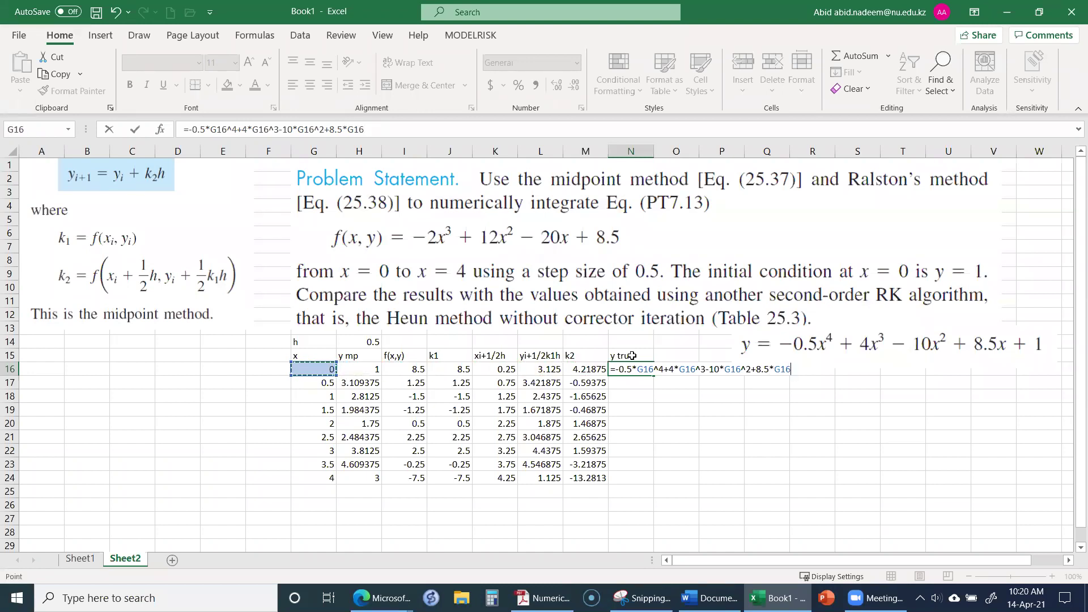
{"action": "type", "text": "+"}
{"action": "type", "text": "1"}
{"action": "key", "text": "Return"}
Fill the y true formula down to N24, giving values from 1 to 3.
{"action": "key", "text": "Up"}
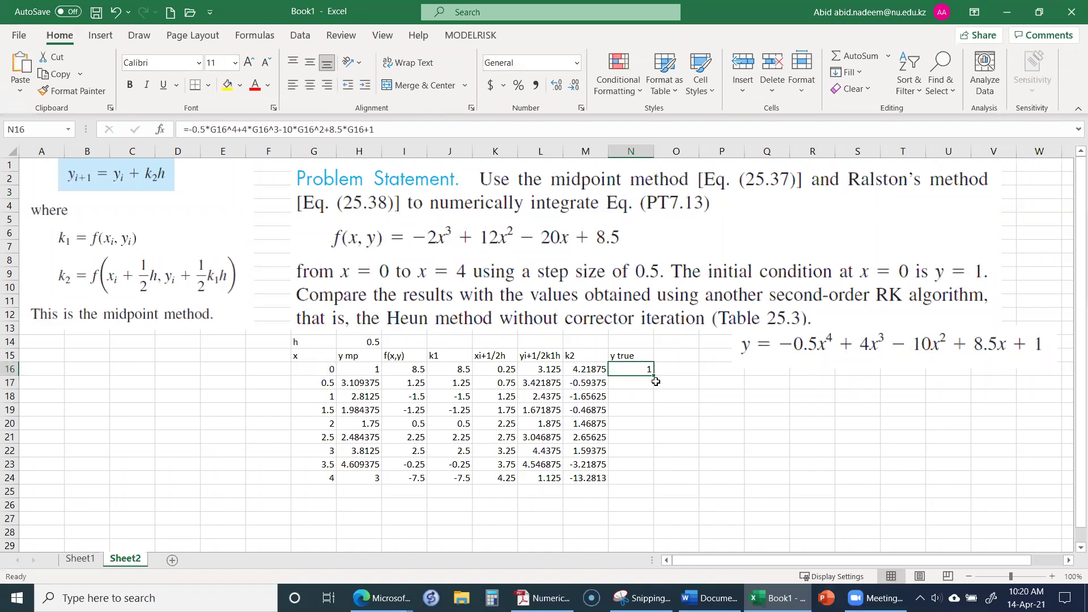
{"action": "left_click_drag", "start_coordinate": [653, 371], "coordinate": [653, 483]}
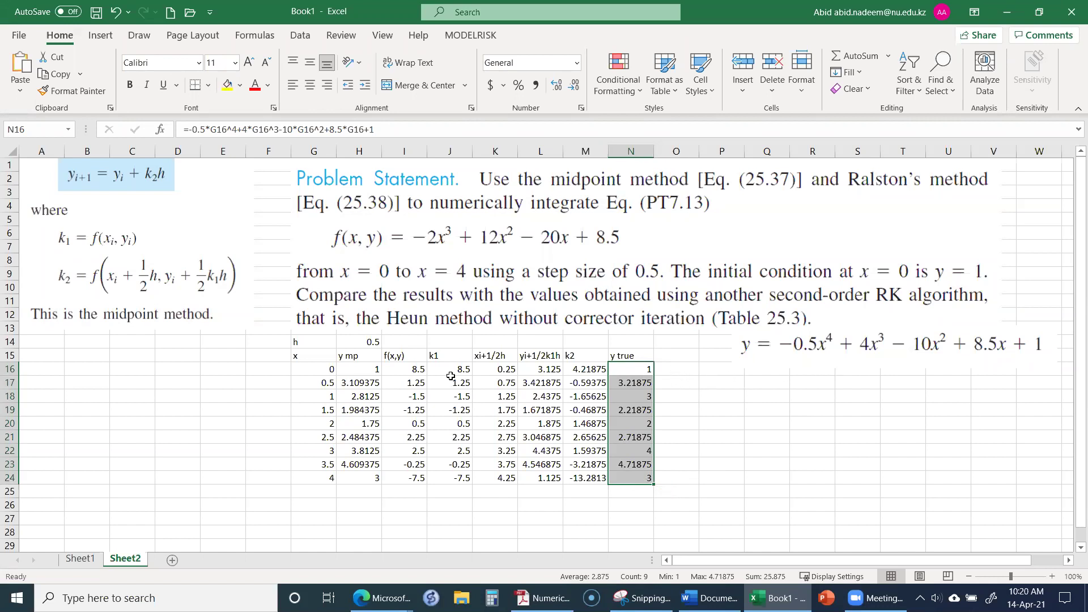
{"action": "left_click", "coordinate": [356, 370]}
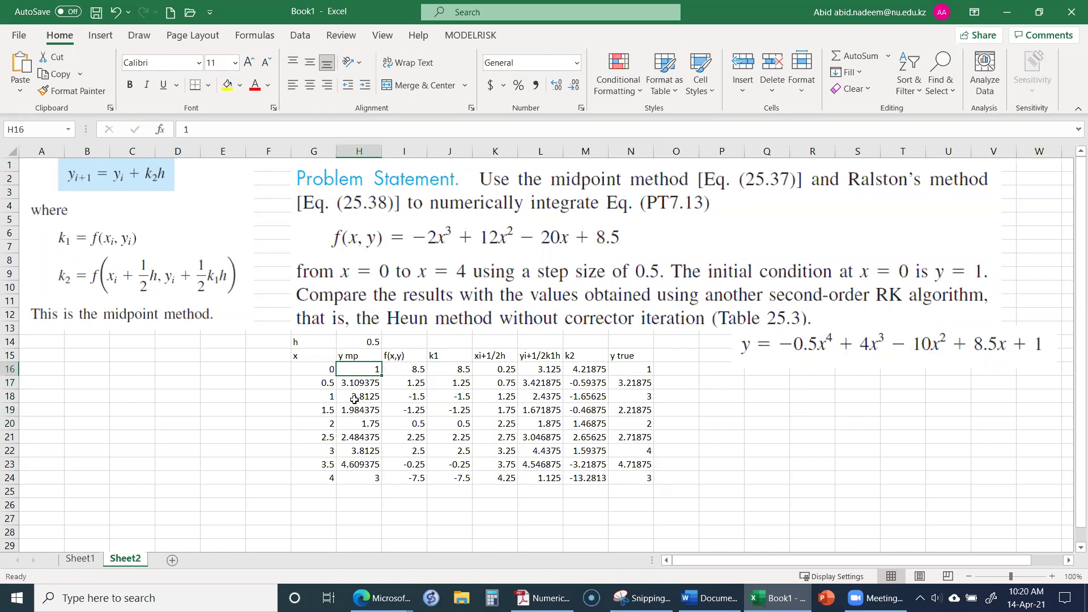
Head O15 'et', enter =ABS(N16-H16)/N16 as a percentage, and fill it down to O24.
{"action": "left_click", "coordinate": [675, 356]}
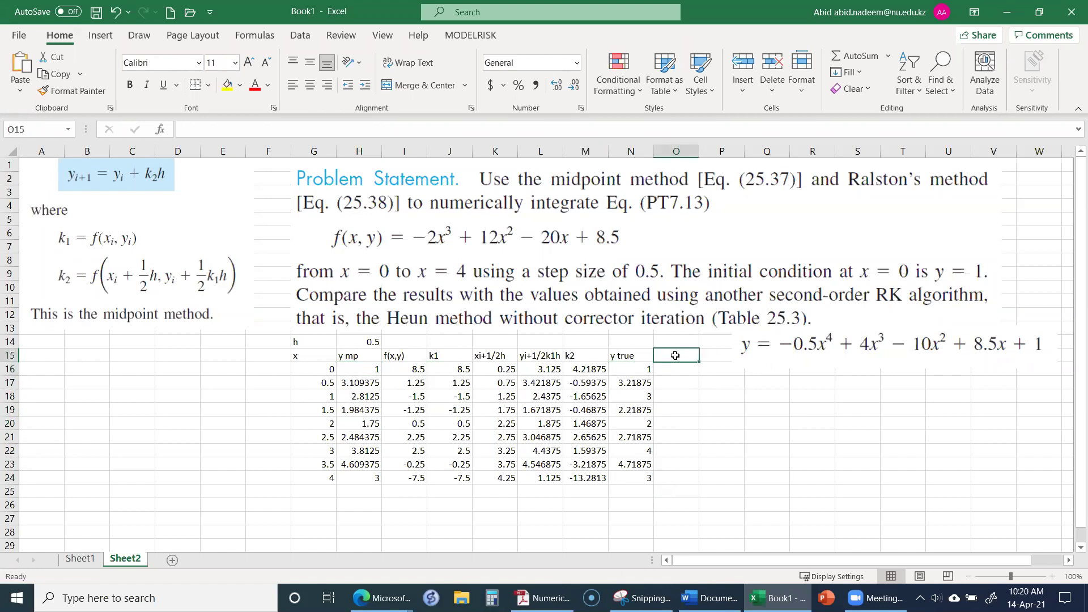
{"action": "type", "text": "et"}
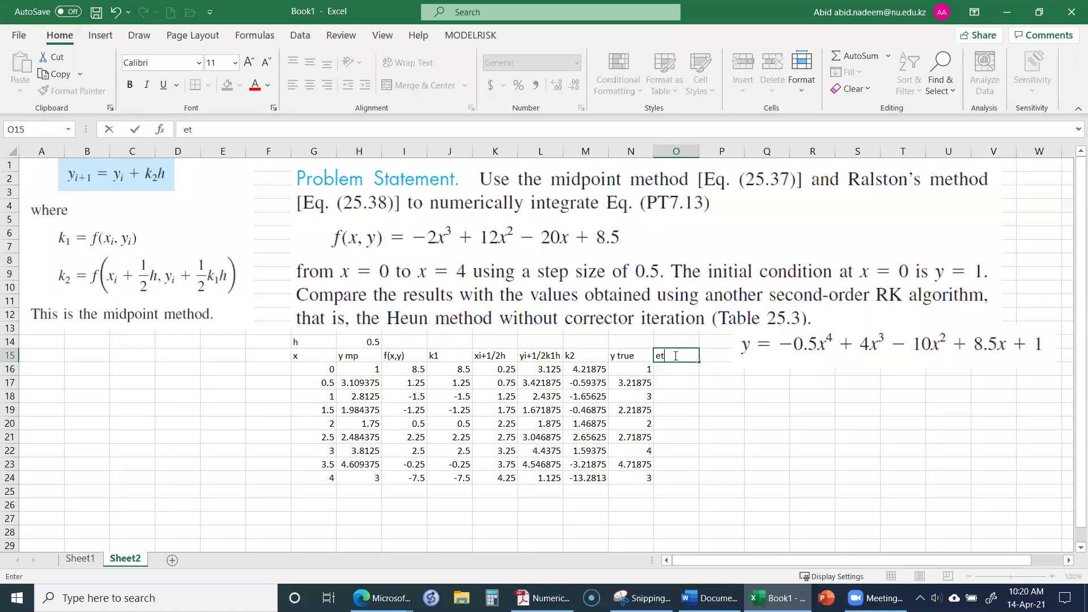
{"action": "key", "text": "Return"}
{"action": "type", "text": "="}
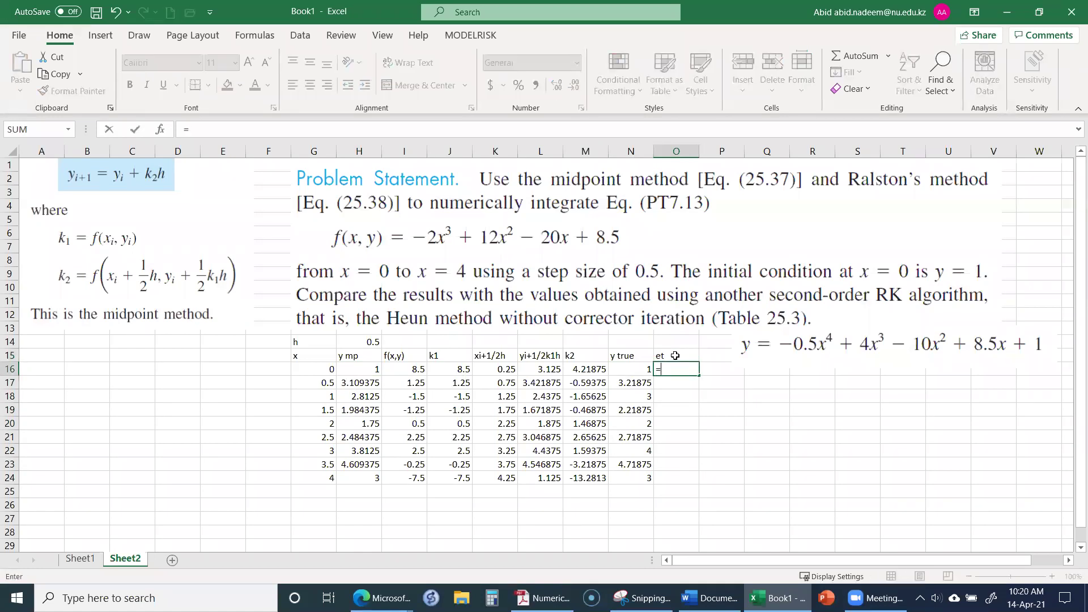
{"action": "type", "text": "abs("}
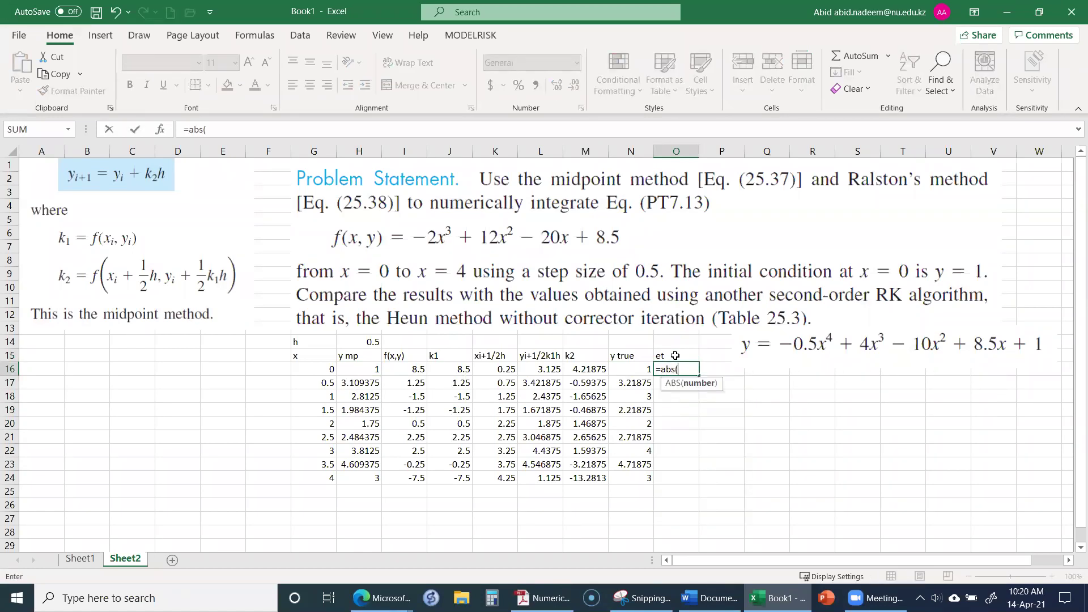
{"action": "key", "text": "Left"}
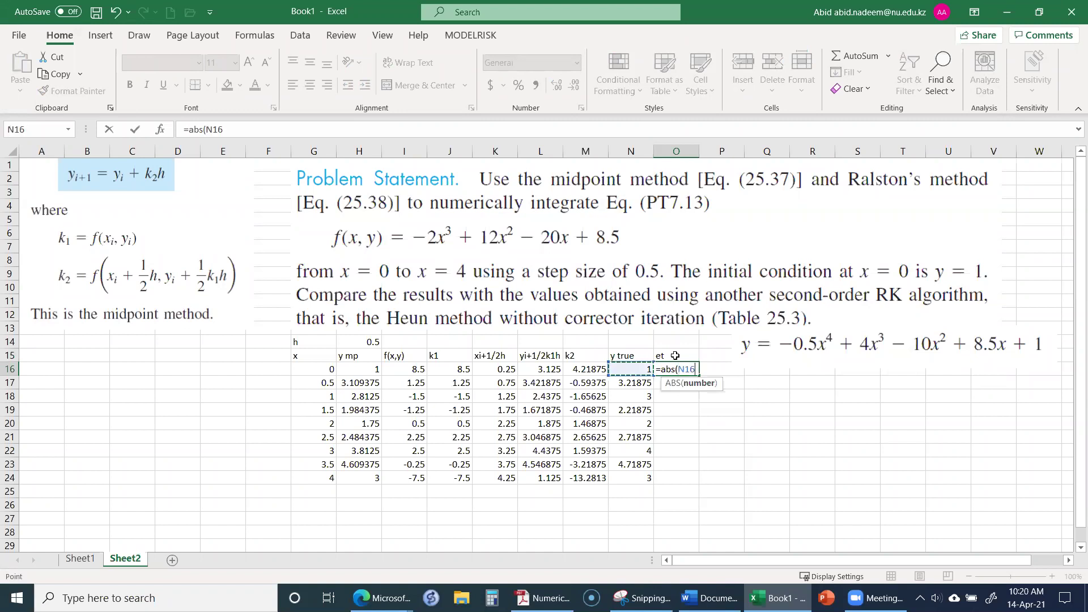
{"action": "type", "text": "-"}
{"action": "key", "text": "Left"}
{"action": "key", "text": "Left"}
{"action": "key", "text": "Left"}
{"action": "key", "text": "Left"}
{"action": "key", "text": "Left"}
{"action": "key", "text": "Left"}
{"action": "key", "text": "Left"}
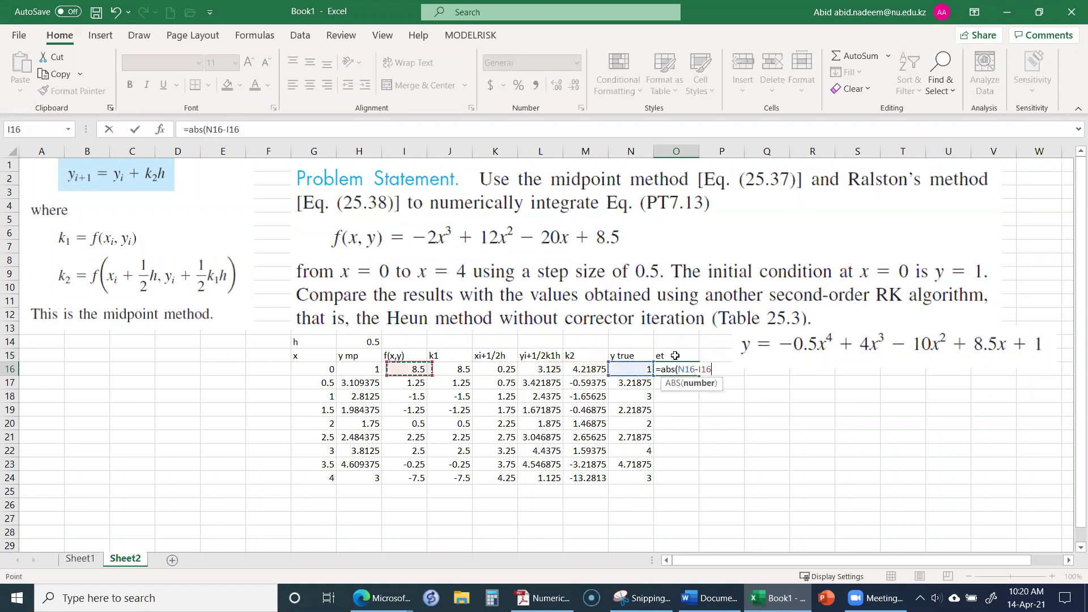
{"action": "type", "text": ")/"}
{"action": "key", "text": "Left"}
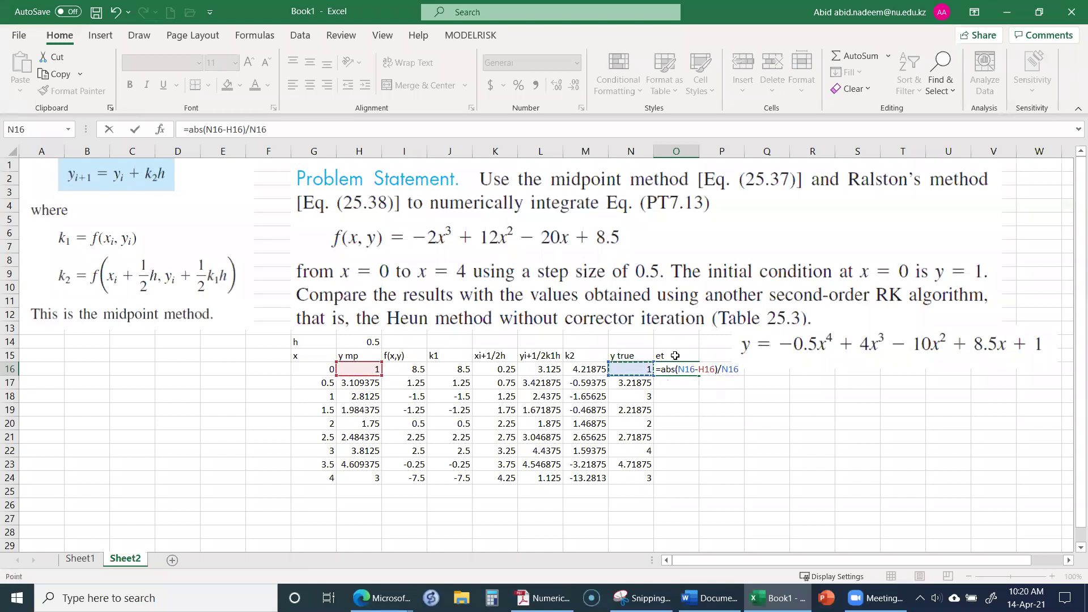
{"action": "key", "text": "ctrl+Return"}
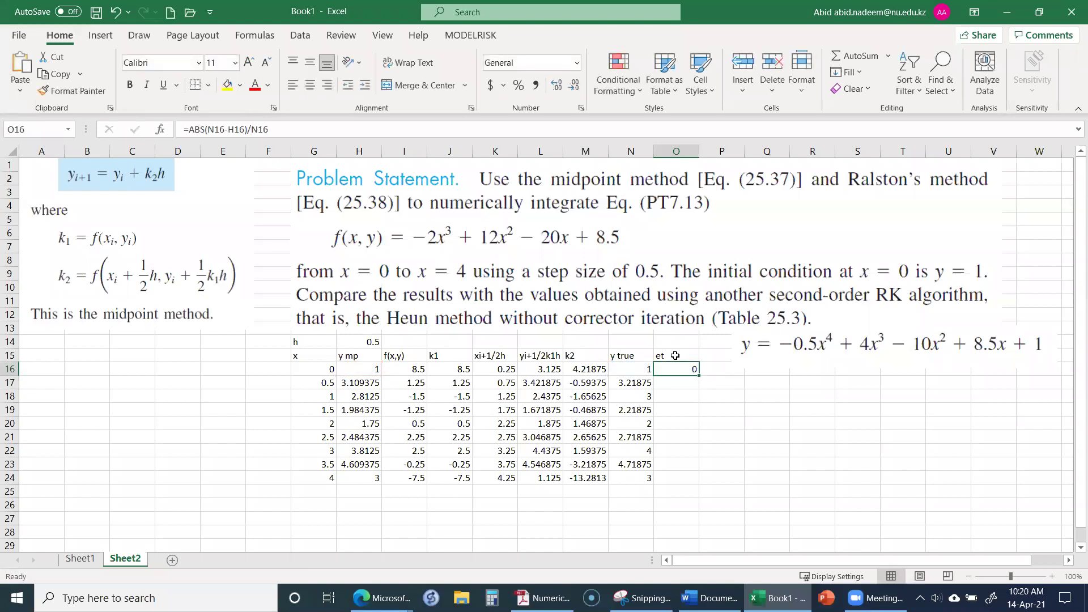
{"action": "left_click", "coordinate": [518, 86]}
{"action": "left_click_drag", "start_coordinate": [701, 375], "coordinate": [692, 478]}
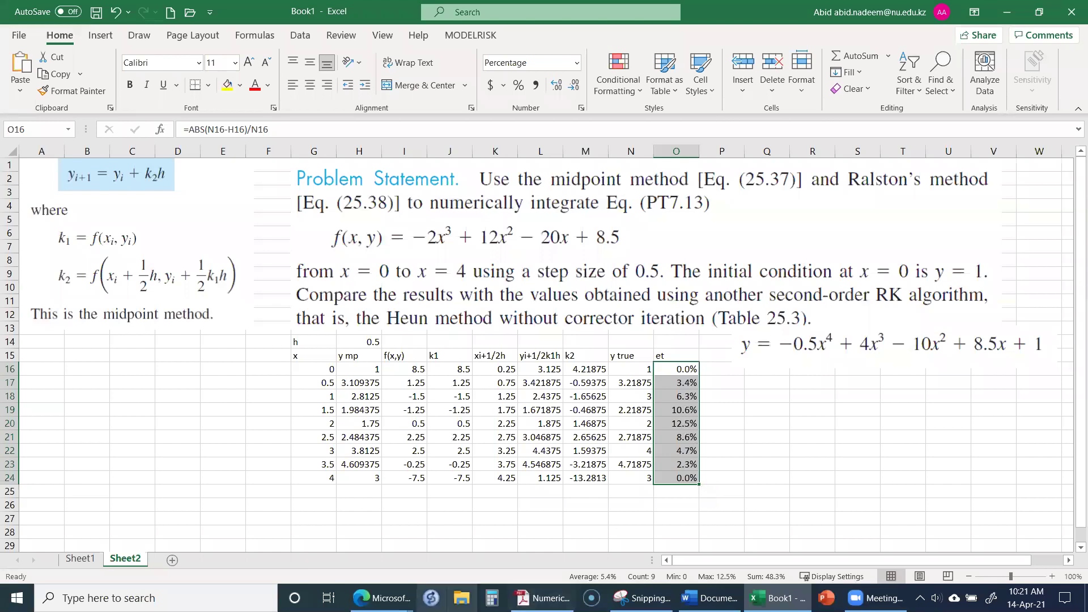
{"action": "left_click", "coordinate": [543, 598]}
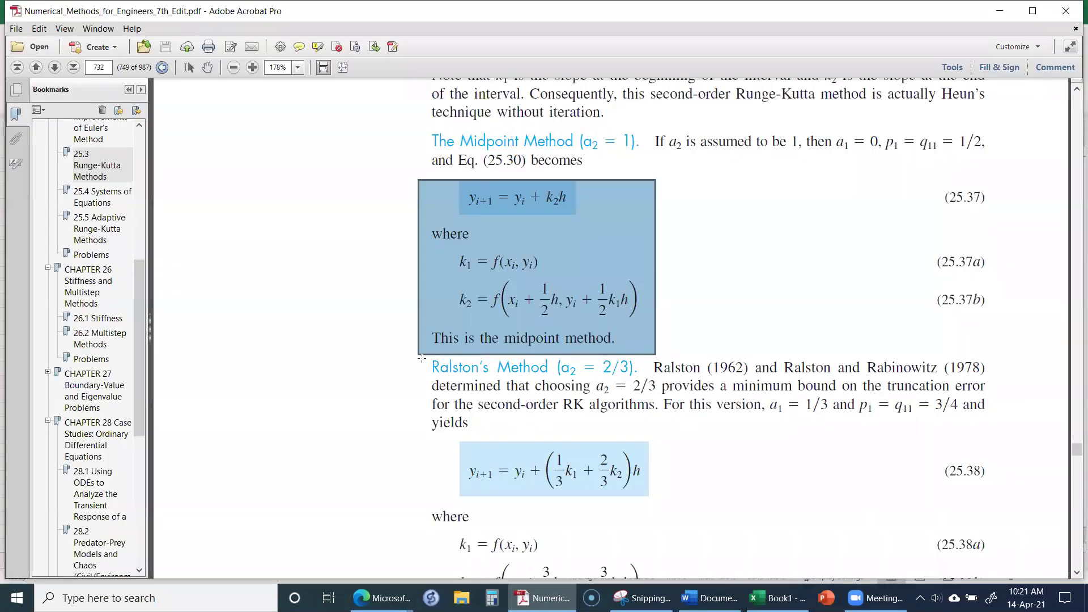
{"action": "scroll", "coordinate": [421, 357], "scroll_direction": "down", "scroll_amount": 20}
{"action": "scroll", "coordinate": [413, 355], "scroll_direction": "up", "scroll_amount": 3}
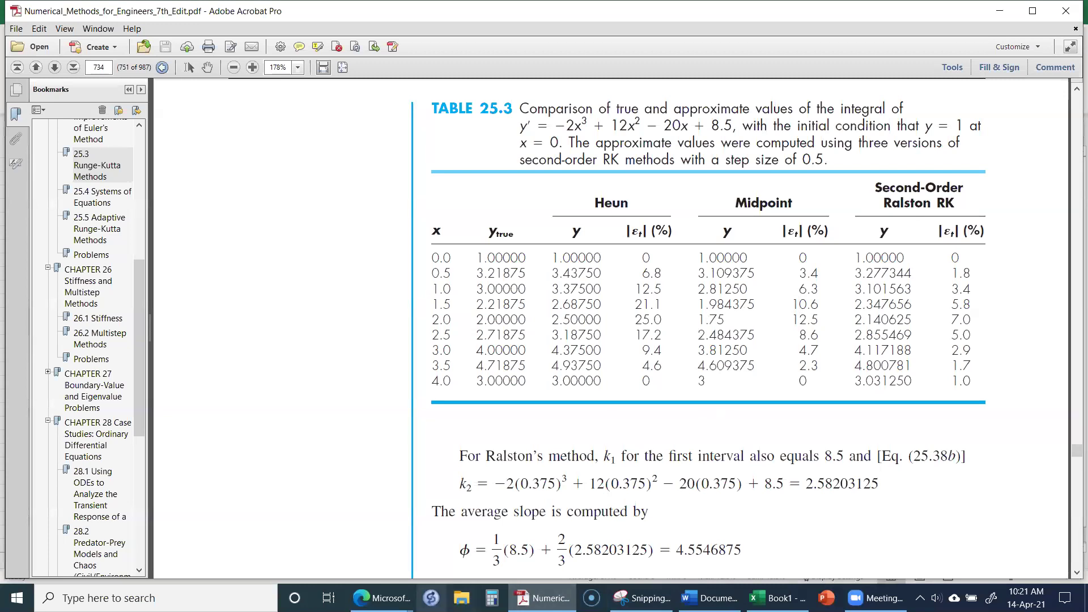
{"action": "left_click", "coordinate": [778, 598]}
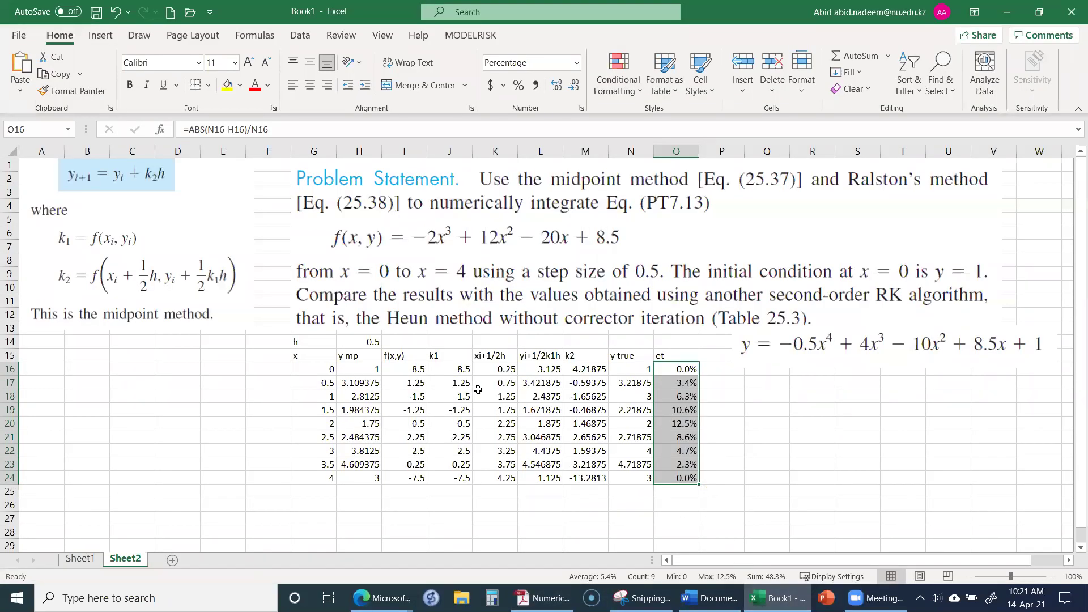
Switch to Sheet1 with the earlier midpoint and Ralston tables.
{"action": "scroll", "coordinate": [479, 365], "scroll_direction": "down", "scroll_amount": 3}
{"action": "scroll", "coordinate": [486, 354], "scroll_direction": "up", "scroll_amount": 2}
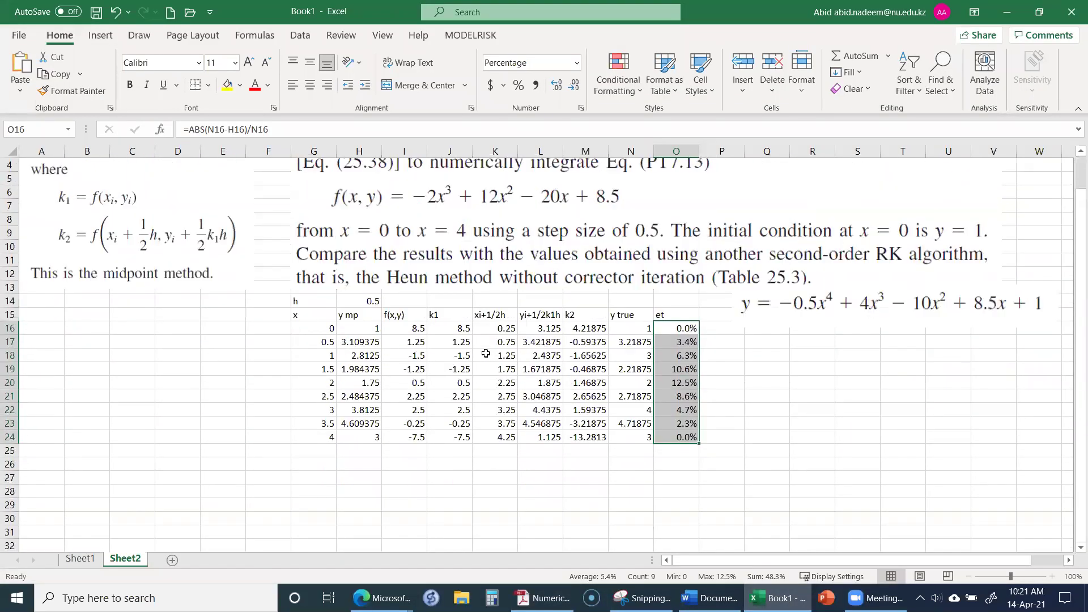
{"action": "scroll", "coordinate": [270, 390], "scroll_direction": "up", "scroll_amount": 1}
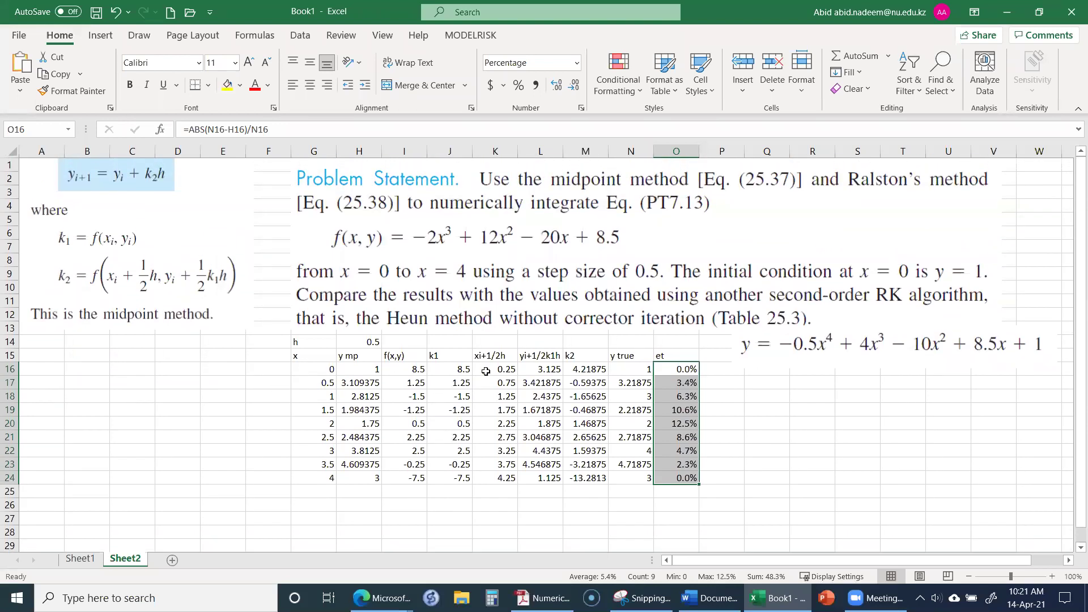
{"action": "left_click", "coordinate": [80, 559]}
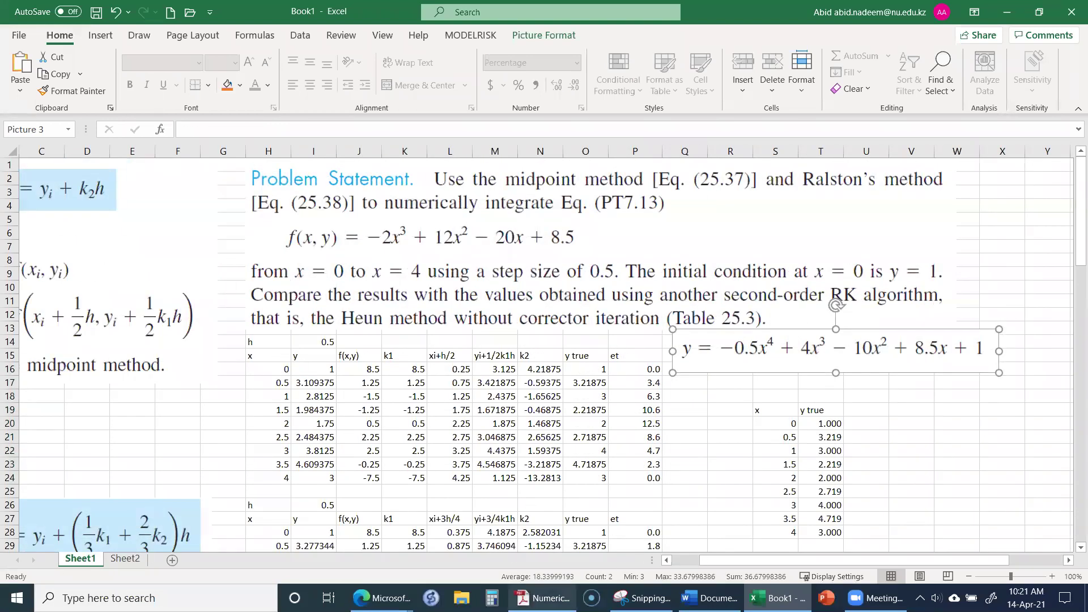
Reread Ralston's Eq. 25.38 and its k1, k2 definitions in the textbook PDF.
{"action": "left_click", "coordinate": [539, 598]}
{"action": "scroll", "coordinate": [533, 459], "scroll_direction": "up", "scroll_amount": 15}
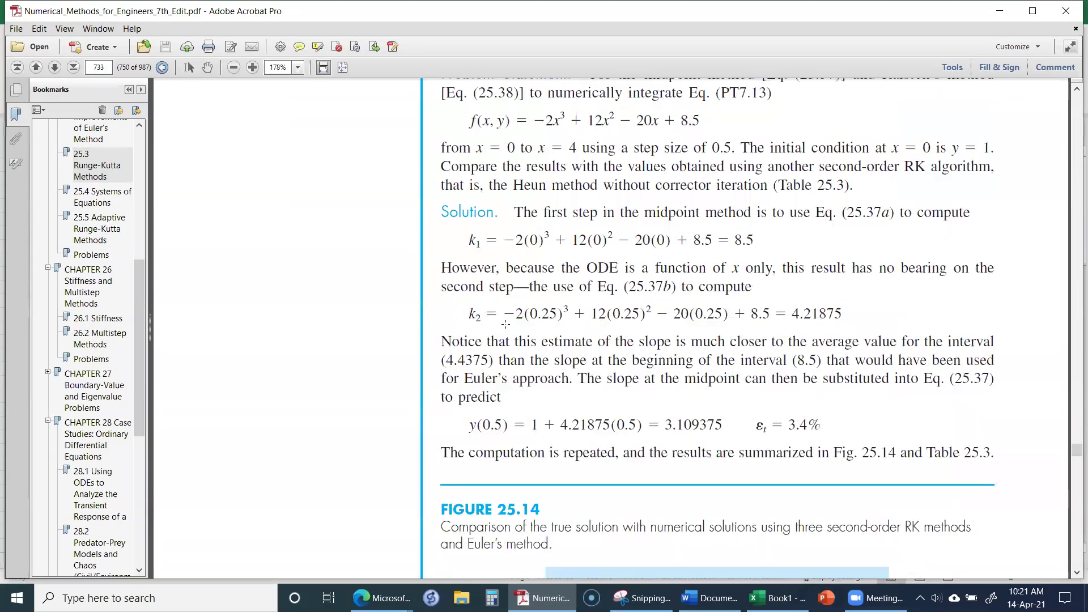
{"action": "scroll", "coordinate": [506, 326], "scroll_direction": "down", "scroll_amount": 3}
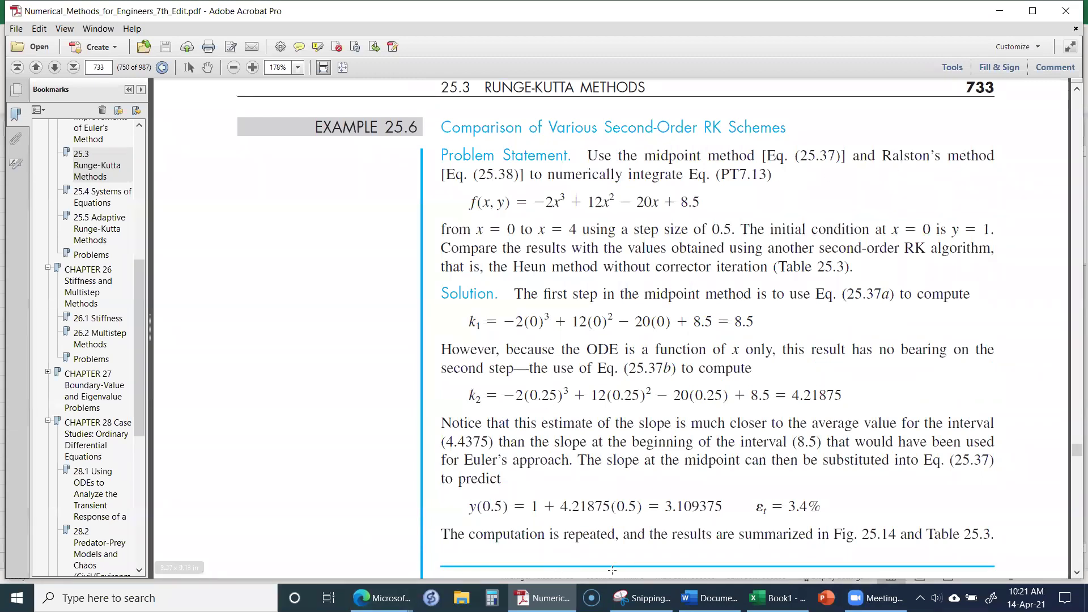
{"action": "scroll", "coordinate": [545, 353], "scroll_direction": "up", "scroll_amount": 6}
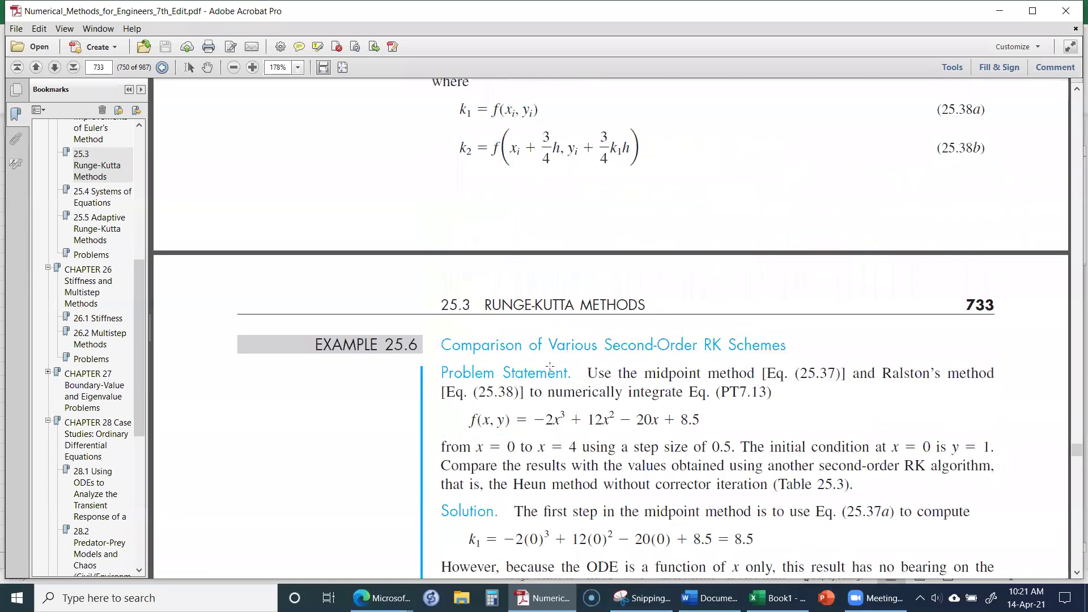
{"action": "scroll", "coordinate": [513, 300], "scroll_direction": "up", "scroll_amount": 2}
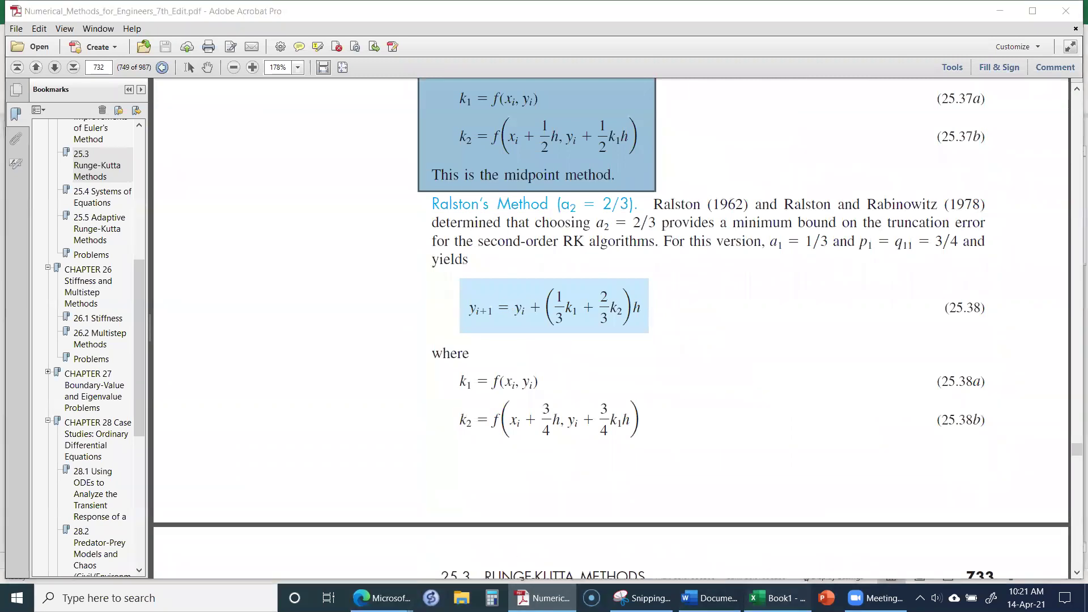
{"action": "left_click", "coordinate": [776, 598]}
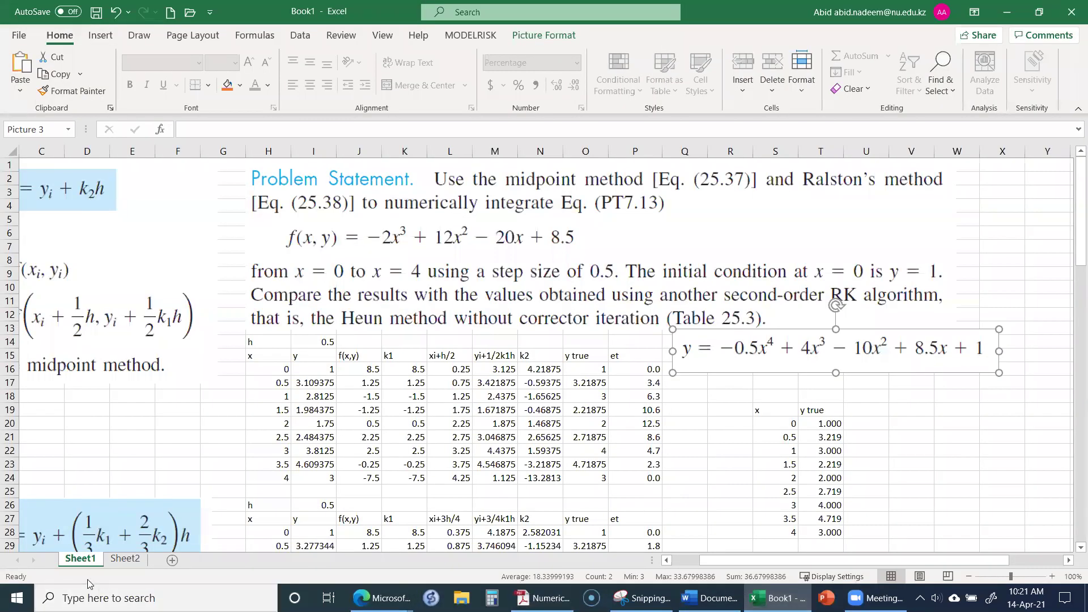
Copy the Ralston formula image from Sheet1.
{"action": "left_click", "coordinate": [99, 526]}
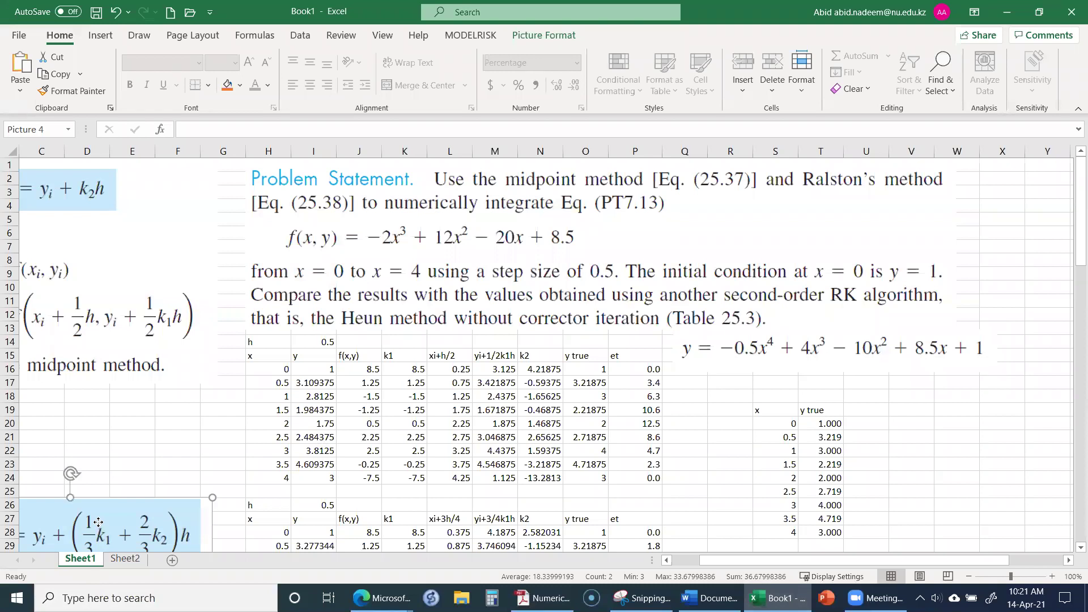
{"action": "right_click", "coordinate": [99, 522]}
{"action": "left_click", "coordinate": [142, 253]}
{"action": "left_click", "coordinate": [125, 558]}
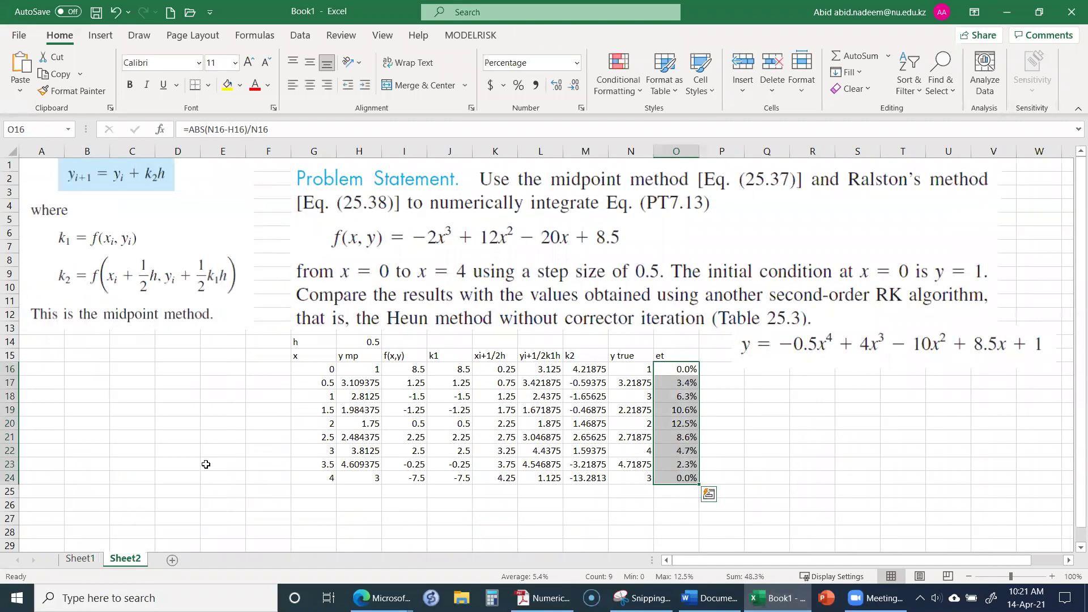
Paste the RK formula picture at A24 on Sheet2 and shrink it.
{"action": "scroll", "coordinate": [295, 447], "scroll_direction": "down", "scroll_amount": 3}
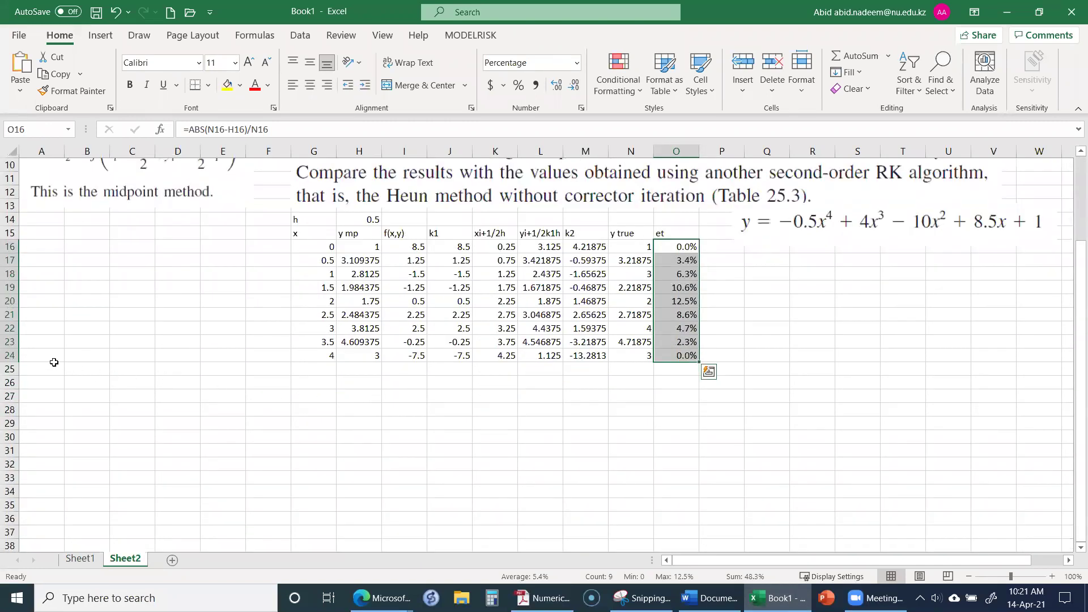
{"action": "right_click", "coordinate": [35, 354]}
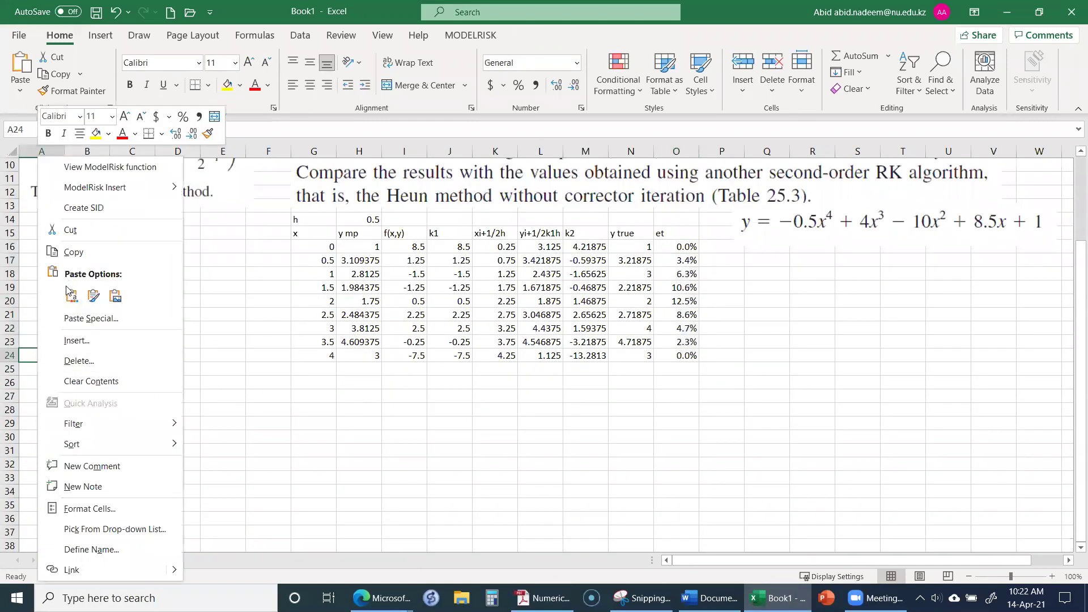
{"action": "left_click", "coordinate": [69, 292]}
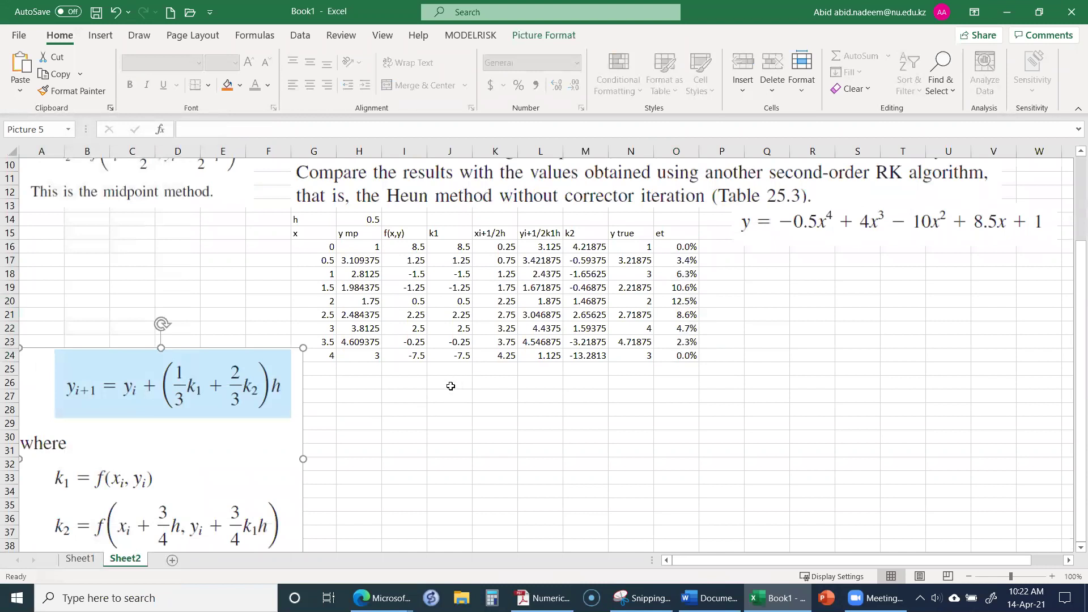
{"action": "scroll", "coordinate": [526, 421], "scroll_direction": "down", "scroll_amount": 1}
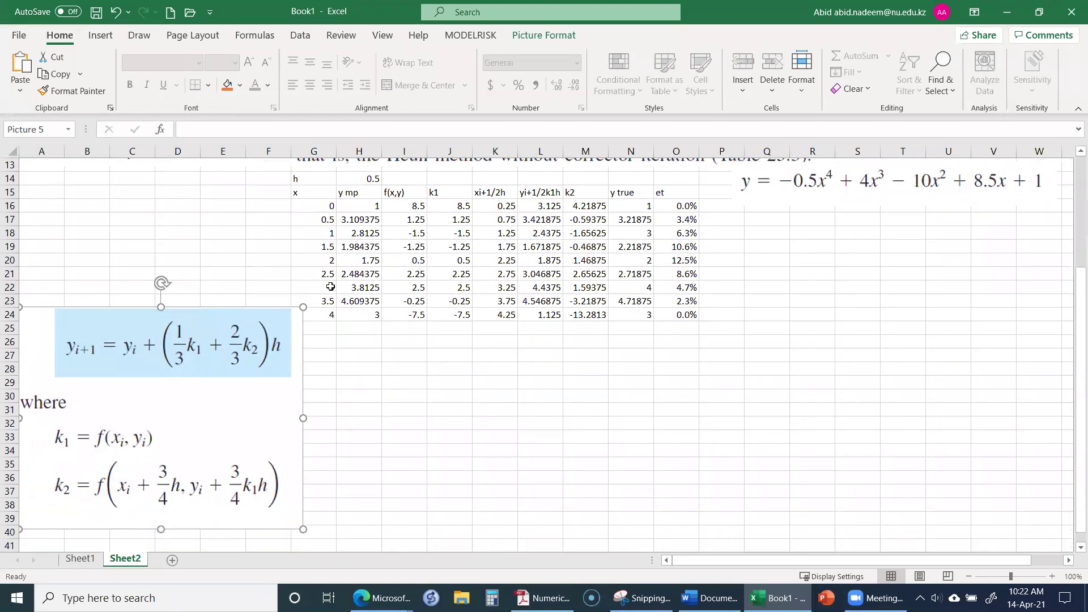
{"action": "left_click_drag", "start_coordinate": [303, 308], "coordinate": [272, 333]}
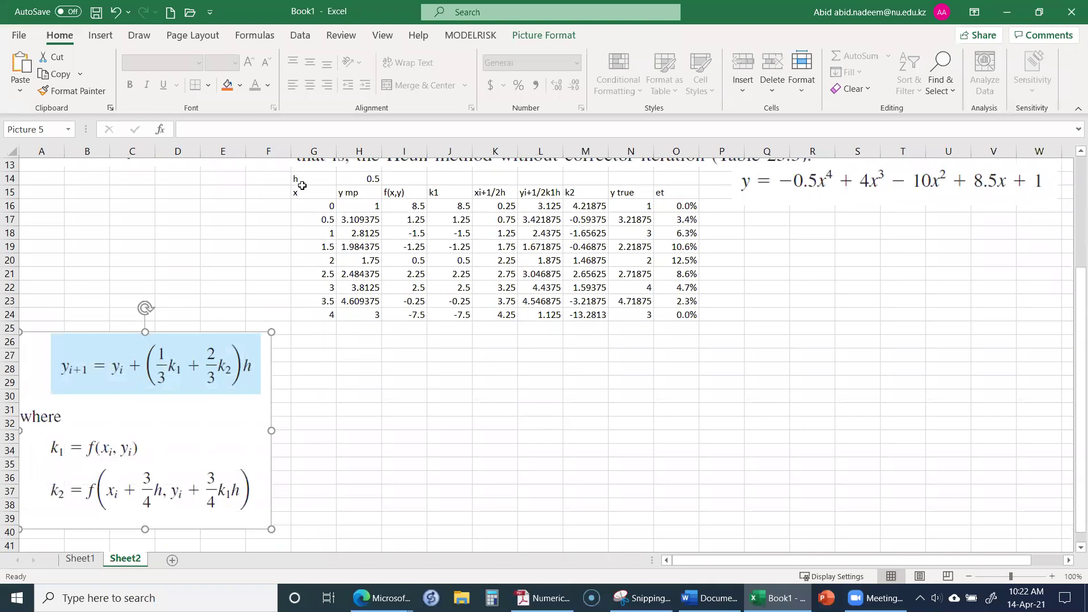
{"action": "left_click_drag", "start_coordinate": [300, 181], "coordinate": [669, 311]}
Copy the midpoint table G14:O24 and paste it at G26.
{"action": "right_click", "coordinate": [565, 243]}
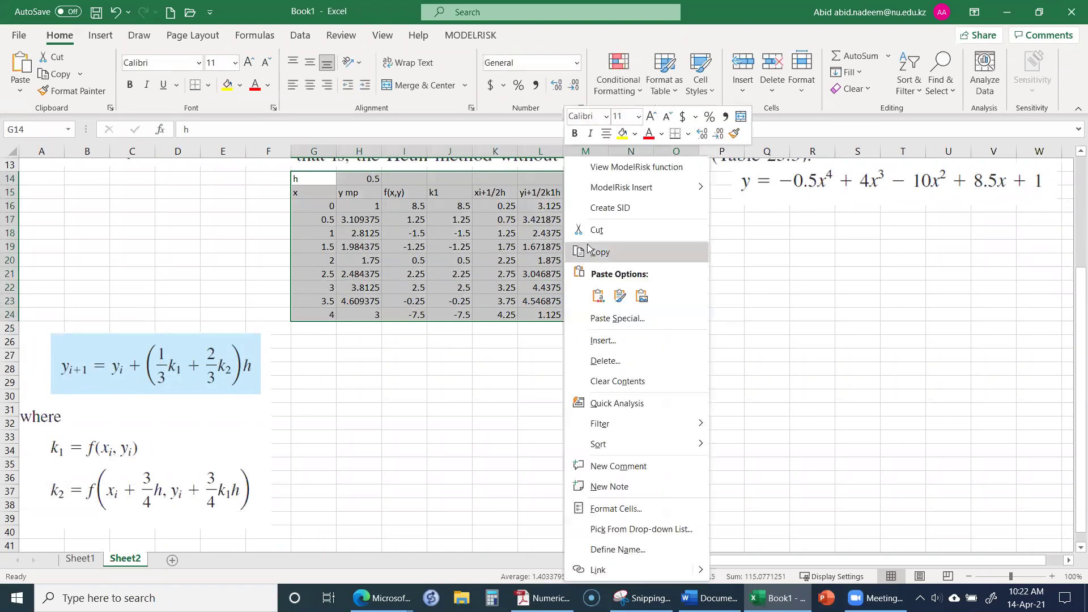
{"action": "left_click", "coordinate": [600, 252]}
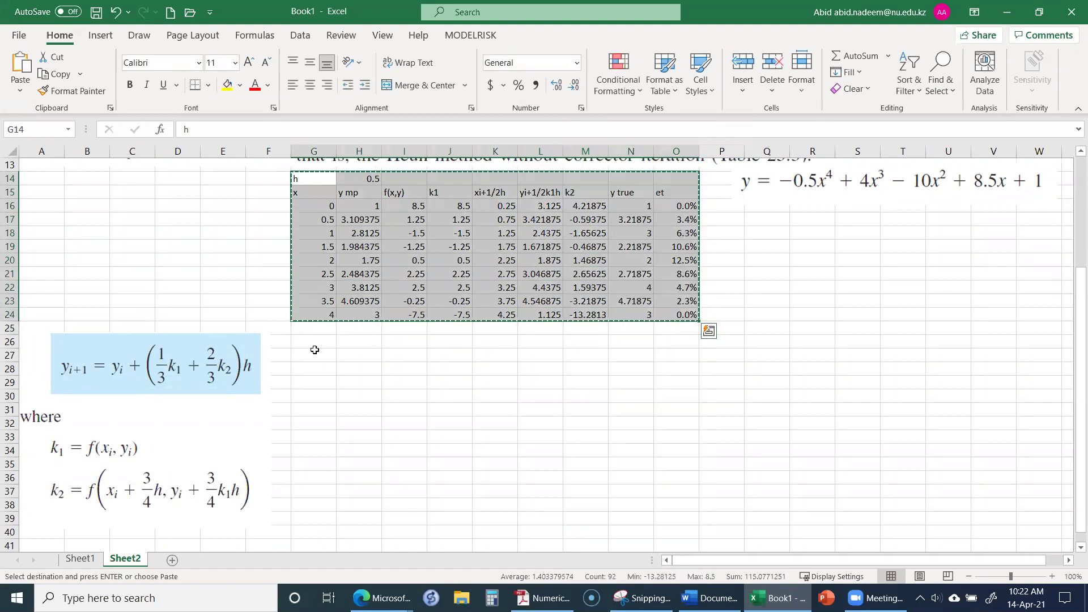
{"action": "right_click", "coordinate": [314, 343]}
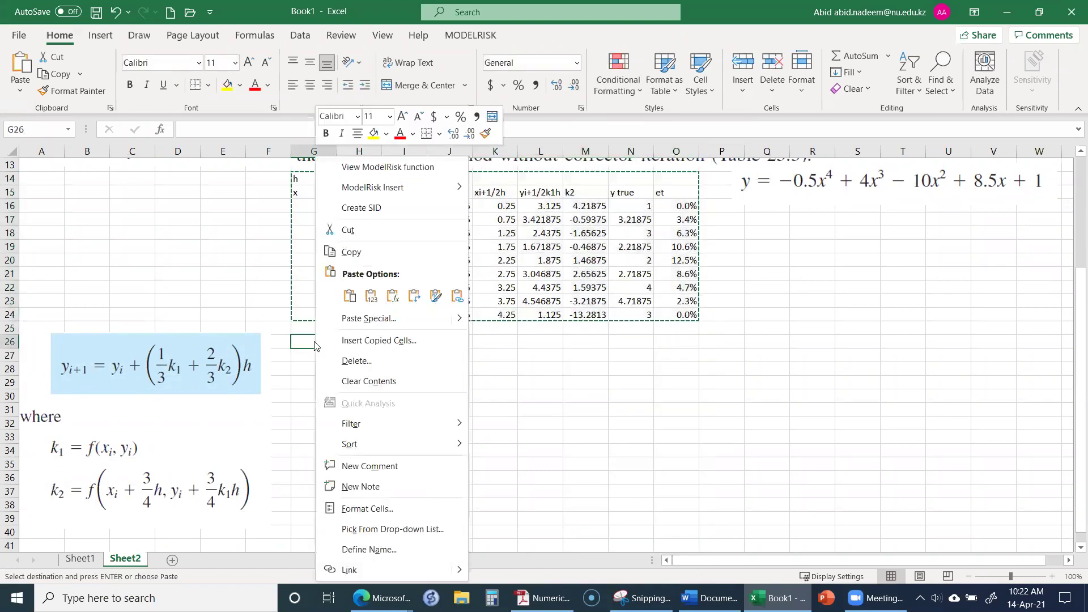
{"action": "left_click", "coordinate": [349, 295]}
{"action": "left_click", "coordinate": [361, 410]}
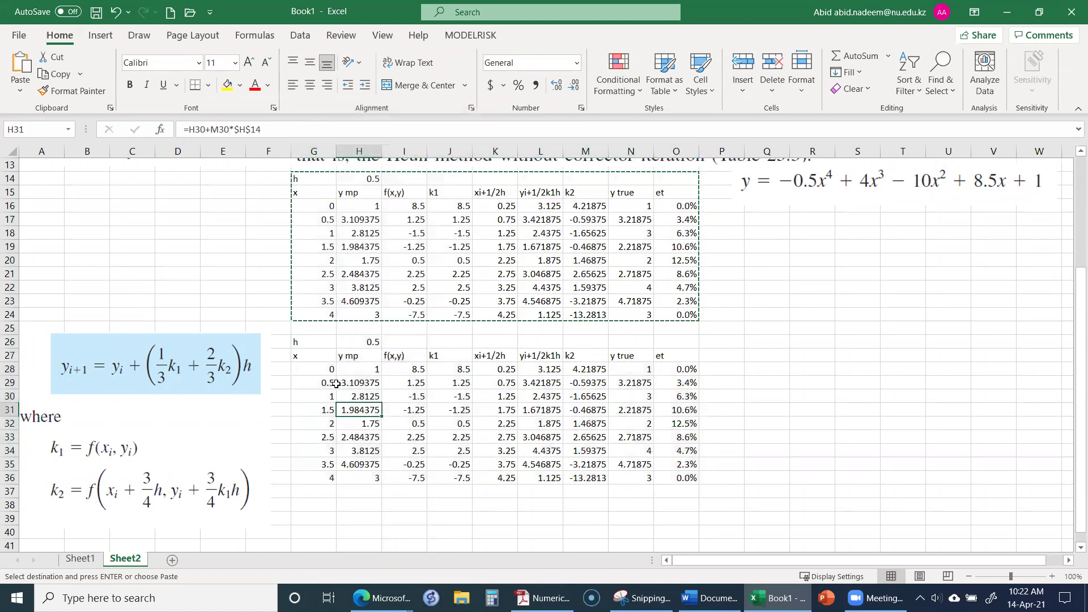
Clear the copied computed values in H29:O36 and I28:O28.
{"action": "left_click", "coordinate": [328, 384]}
{"action": "left_click_drag", "start_coordinate": [354, 383], "coordinate": [672, 476]}
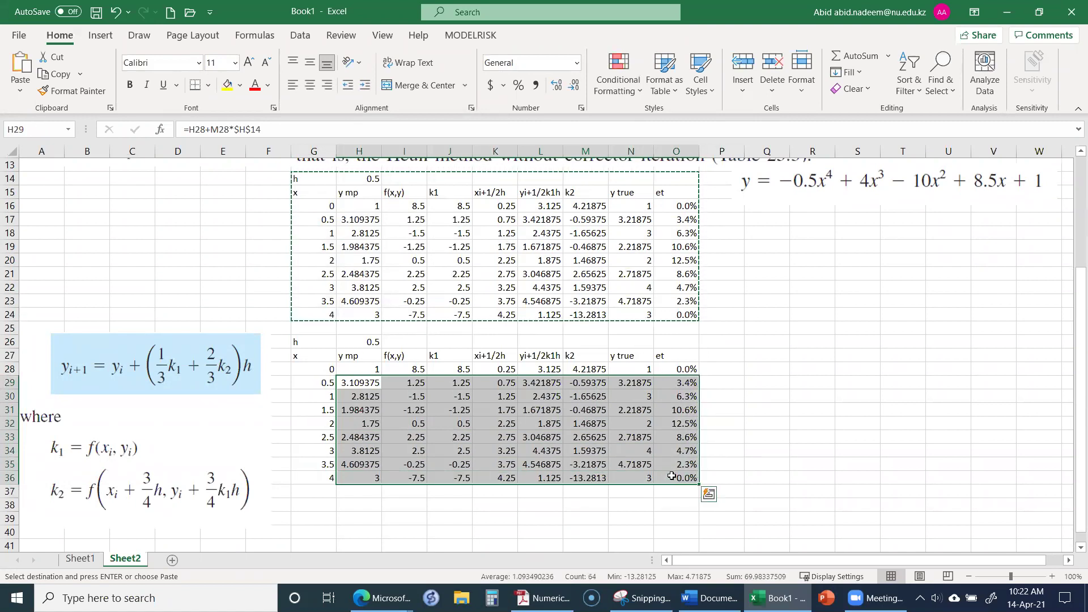
{"action": "key", "text": "Delete"}
{"action": "key", "text": "Up"}
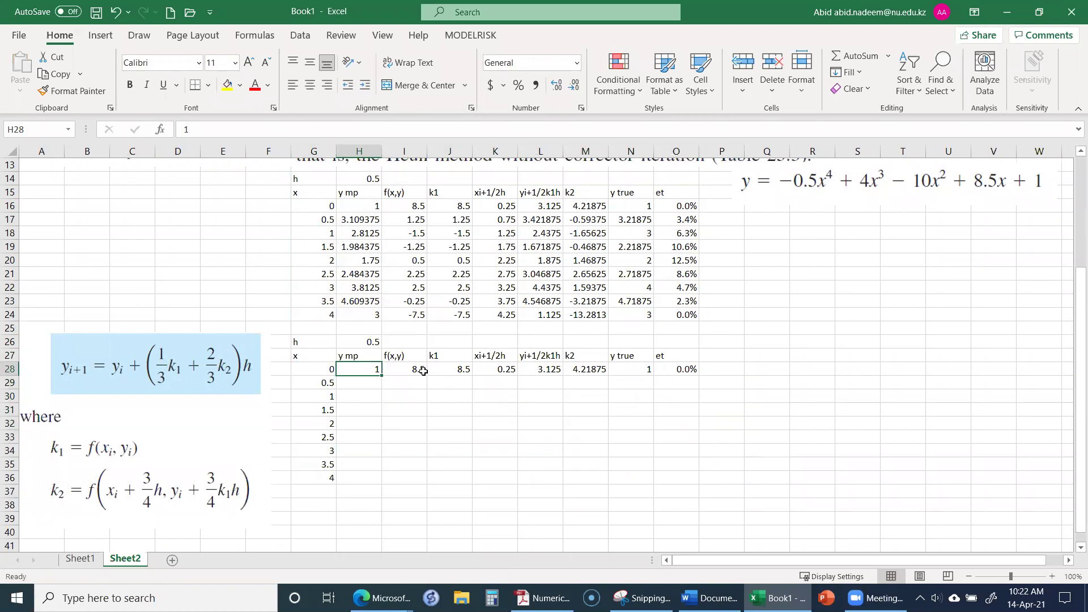
{"action": "left_click_drag", "start_coordinate": [419, 370], "coordinate": [663, 365]}
{"action": "key", "text": "Delete"}
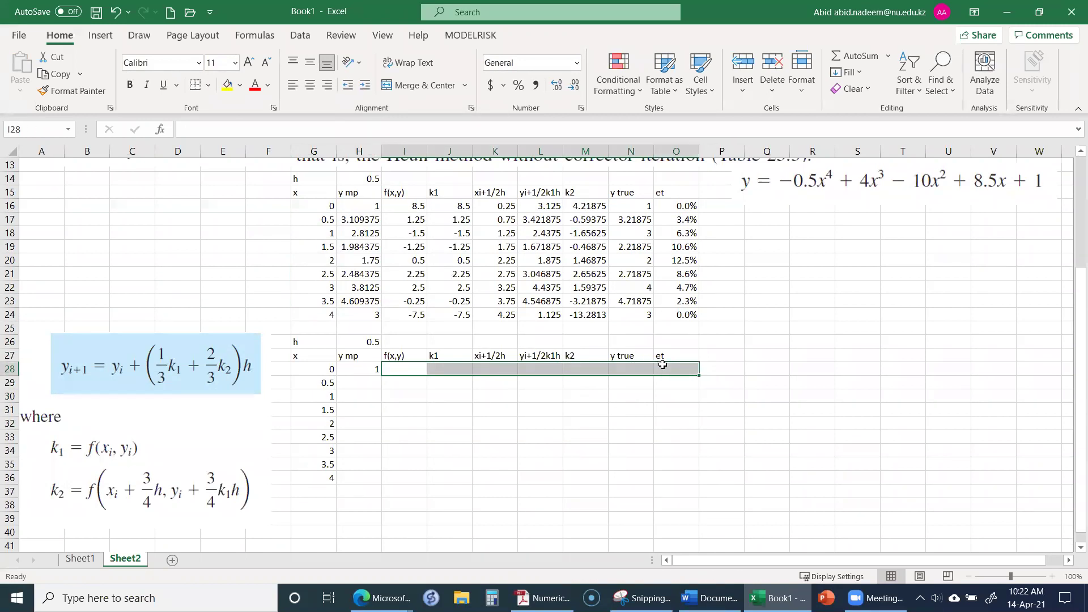
Review the kept x values and starting y of 1, leaving I28 empty.
{"action": "key", "text": "Left"}
{"action": "key", "text": "Left"}
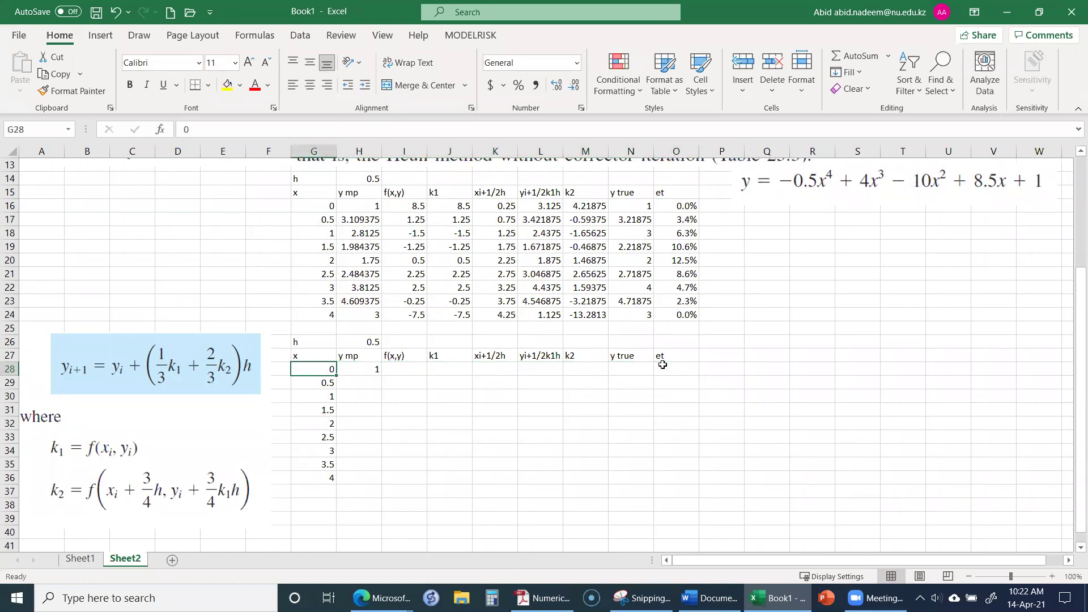
{"action": "key", "text": "Right"}
{"action": "key", "text": "Left"}
{"action": "key", "text": "Right"}
{"action": "key", "text": "Left"}
{"action": "key", "text": "Right"}
{"action": "key", "text": "Left"}
{"action": "key", "text": "Down"}
{"action": "key", "text": "Up"}
{"action": "key", "text": "Down"}
{"action": "key", "text": "Down"}
{"action": "key", "text": "Up"}
{"action": "key", "text": "Up"}
{"action": "key", "text": "Down"}
{"action": "key", "text": "Down"}
{"action": "key", "text": "Up"}
{"action": "key", "text": "Up"}
{"action": "key", "text": "Right"}
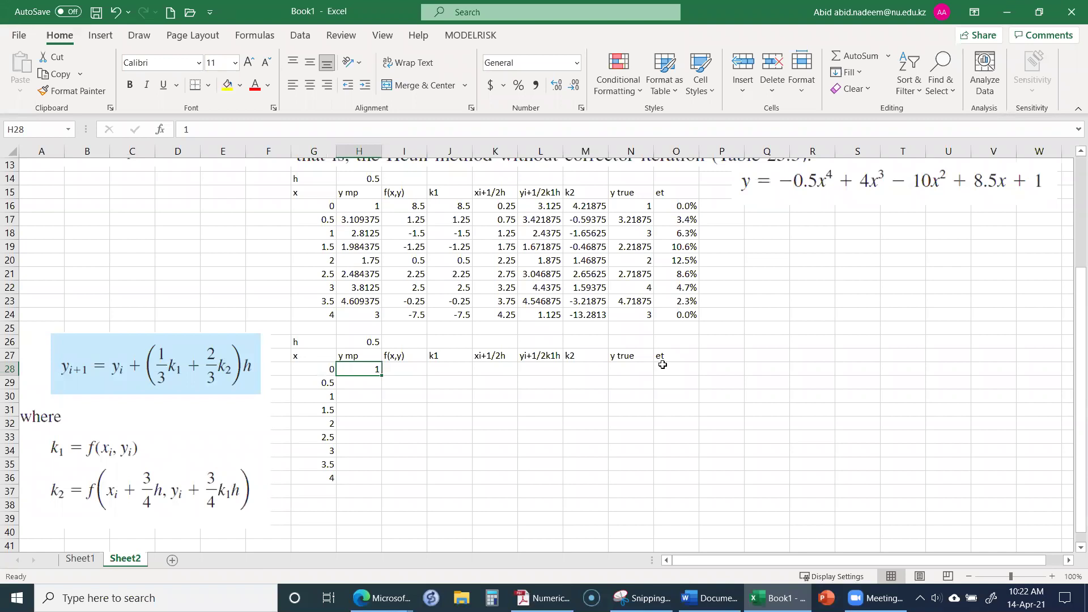
{"action": "key", "text": "Right"}
{"action": "type", "text": "="}
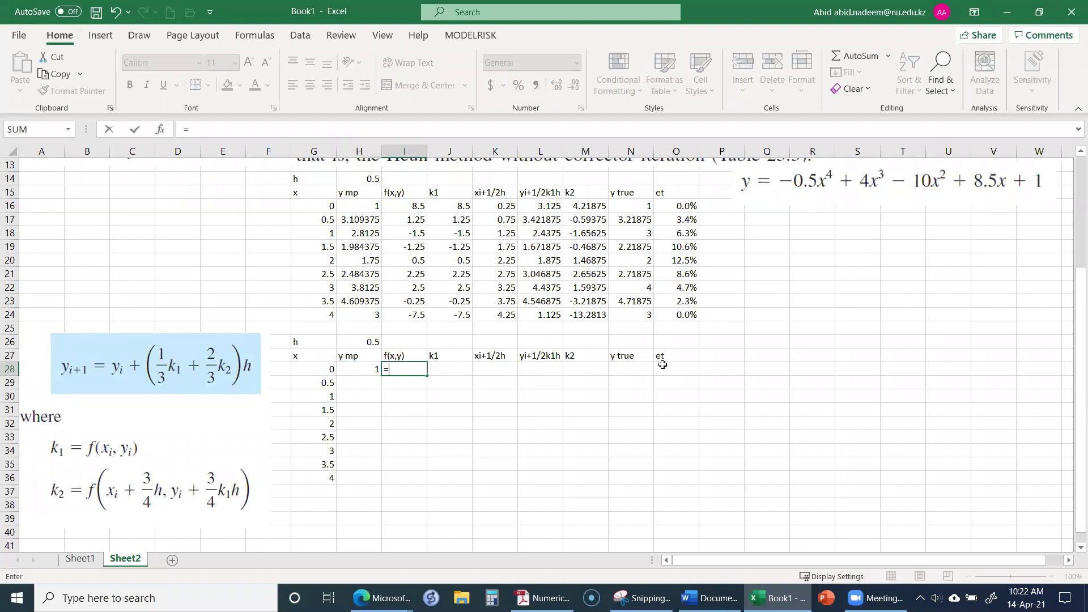
{"action": "key", "text": "BackSpace"}
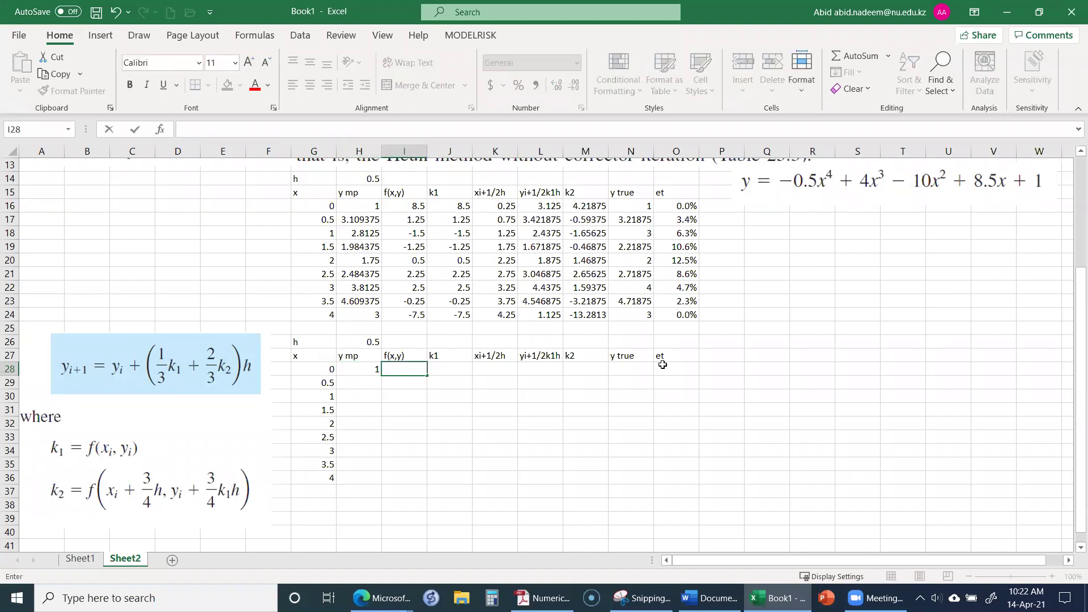
Copy the f(x,y) formula from I16 into I28, showing 8.5.
{"action": "scroll", "coordinate": [493, 253], "scroll_direction": "up", "scroll_amount": 3}
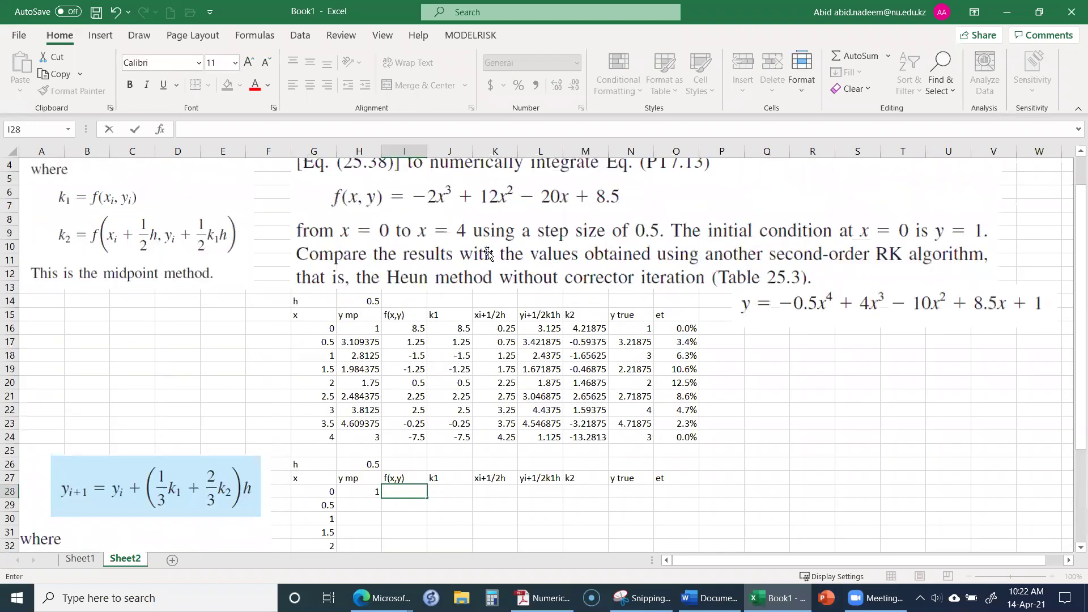
{"action": "scroll", "coordinate": [434, 318], "scroll_direction": "down", "scroll_amount": 1}
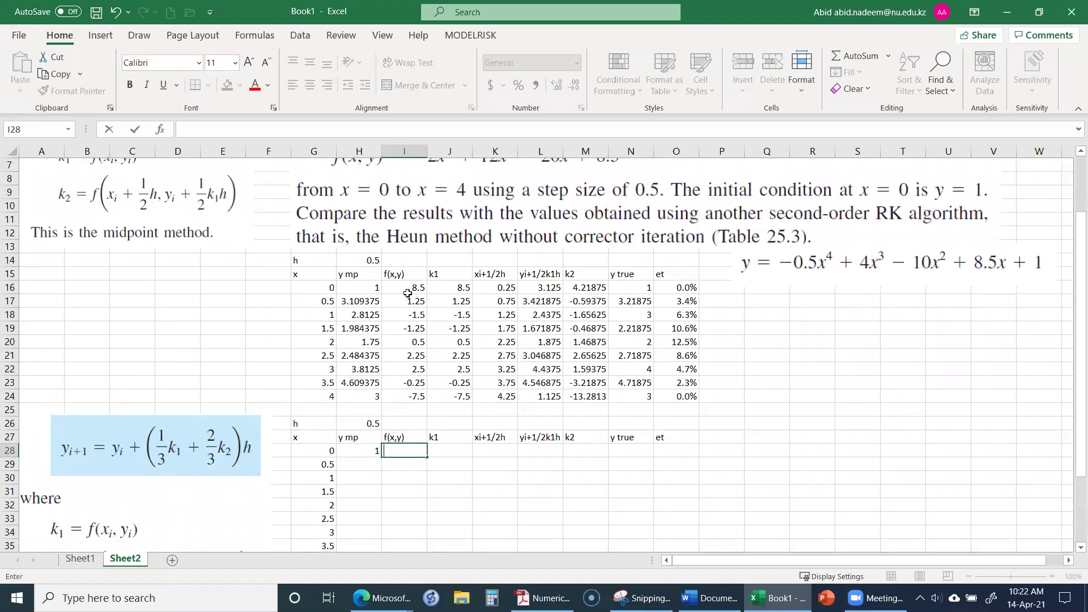
{"action": "left_click", "coordinate": [407, 289]}
{"action": "right_click", "coordinate": [408, 290]}
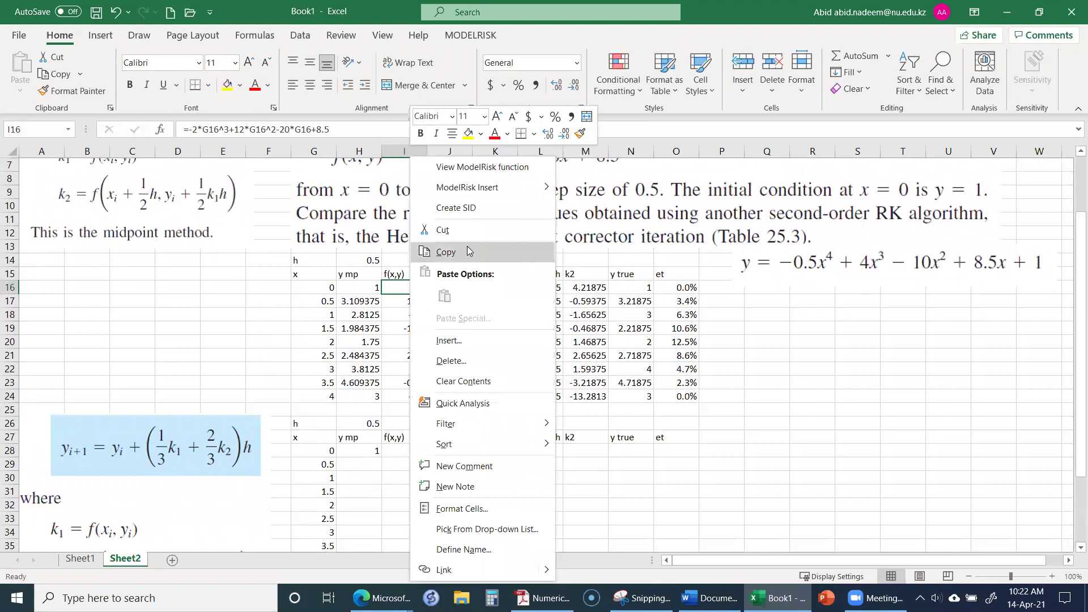
{"action": "left_click", "coordinate": [436, 250]}
{"action": "left_click", "coordinate": [407, 450]}
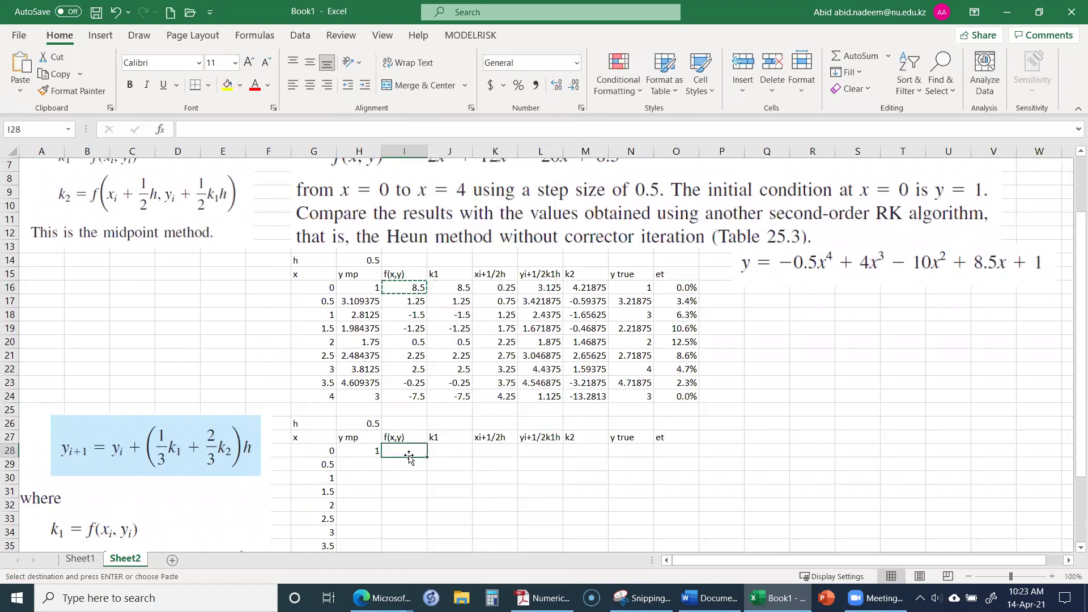
{"action": "right_click", "coordinate": [409, 451]}
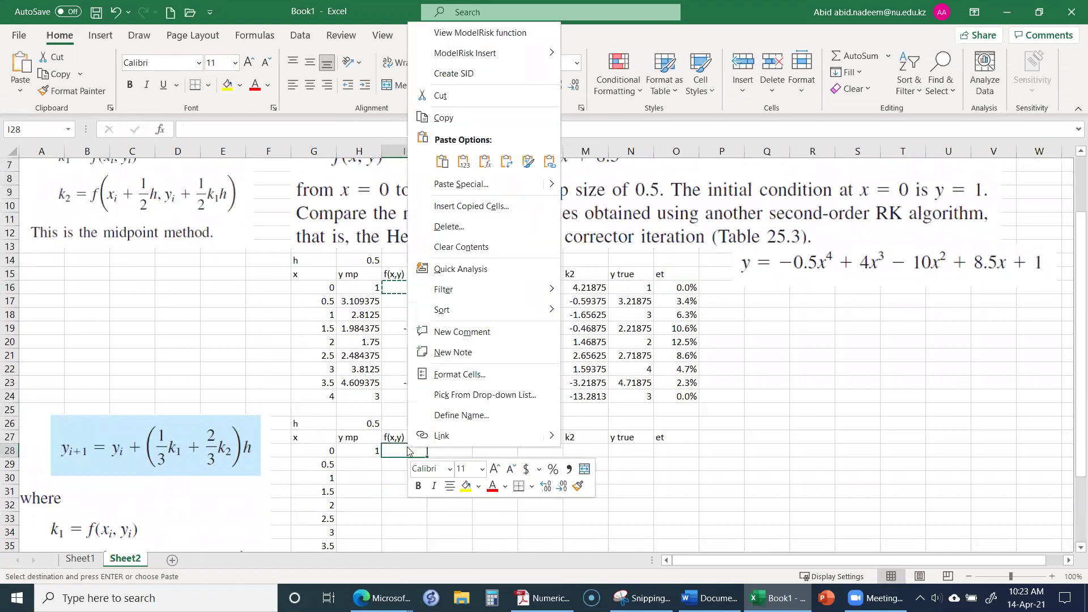
{"action": "left_click", "coordinate": [435, 159]}
Set k1 in J28 to =I28 so it also shows 8.5.
{"action": "scroll", "coordinate": [442, 329], "scroll_direction": "down", "scroll_amount": 3}
{"action": "left_click", "coordinate": [446, 327]}
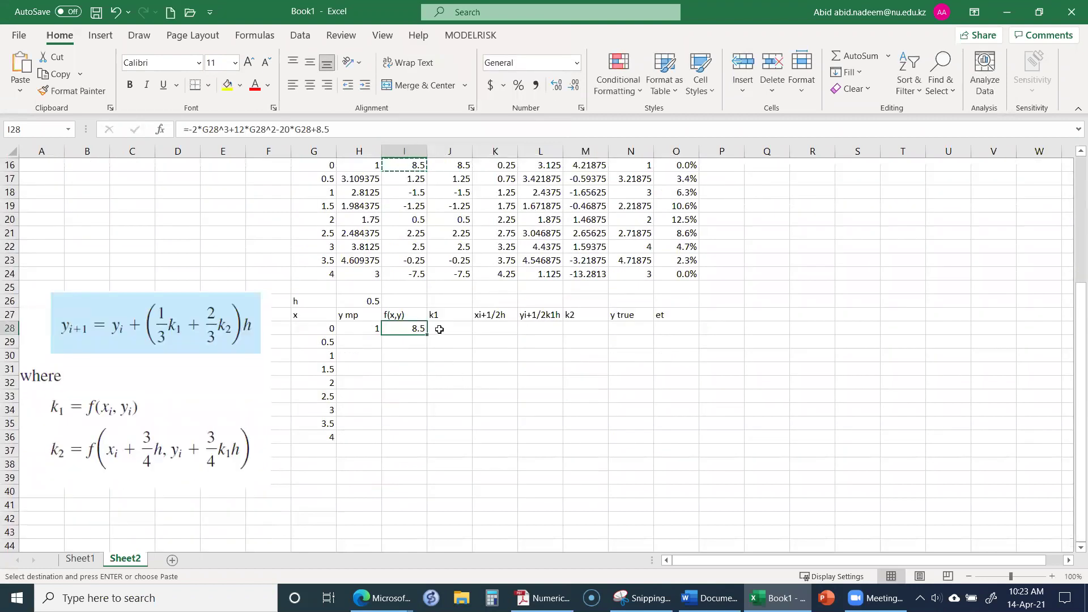
{"action": "type", "text": "="}
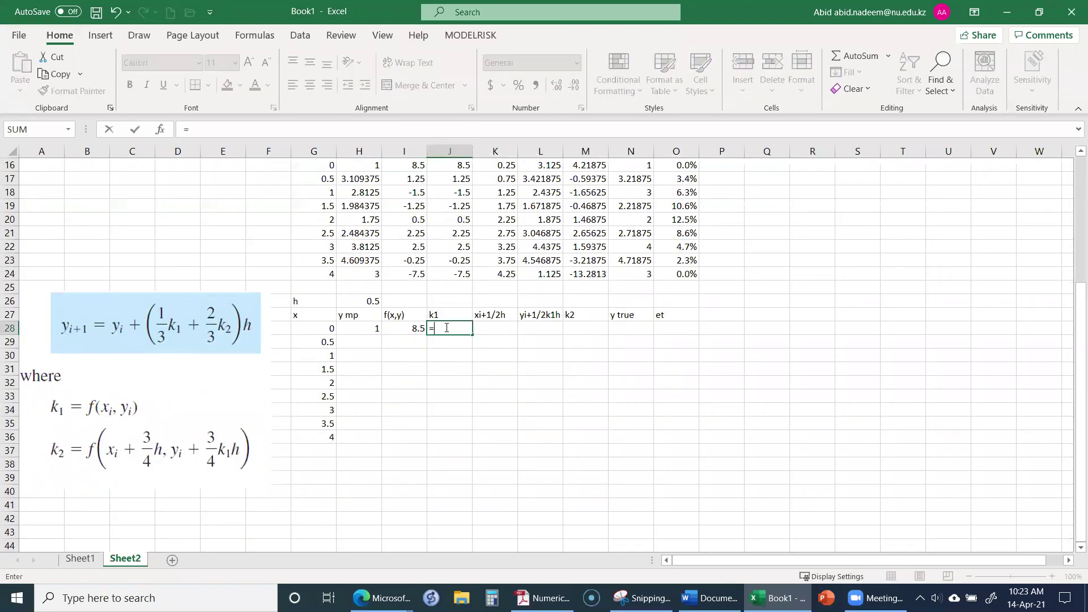
{"action": "key", "text": "Left"}
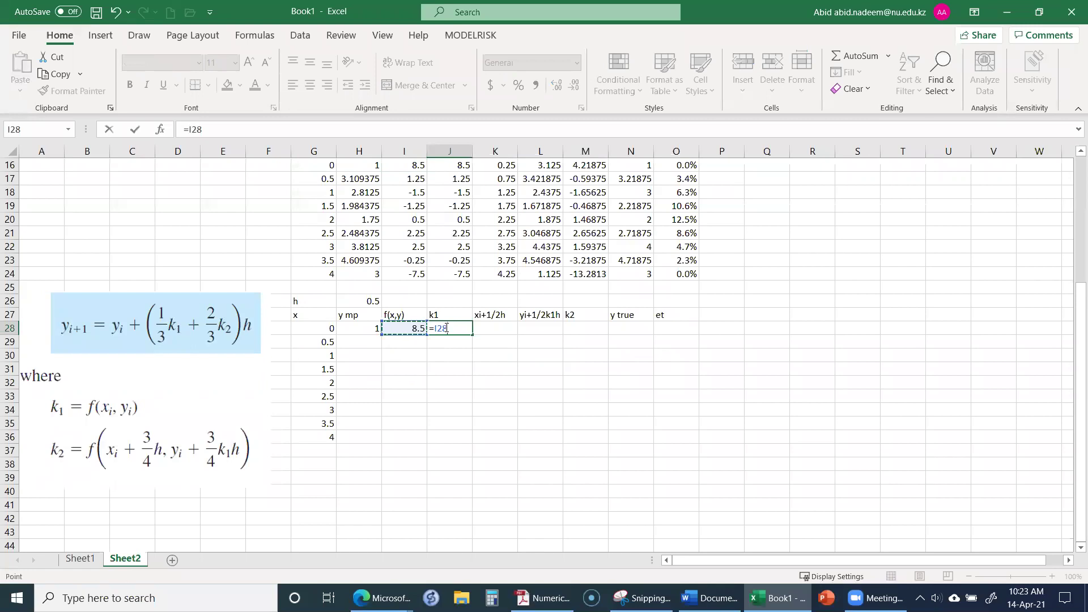
{"action": "key", "text": "Return"}
{"action": "key", "text": "Up"}
{"action": "key", "text": "Right"}
{"action": "key", "text": "Up"}
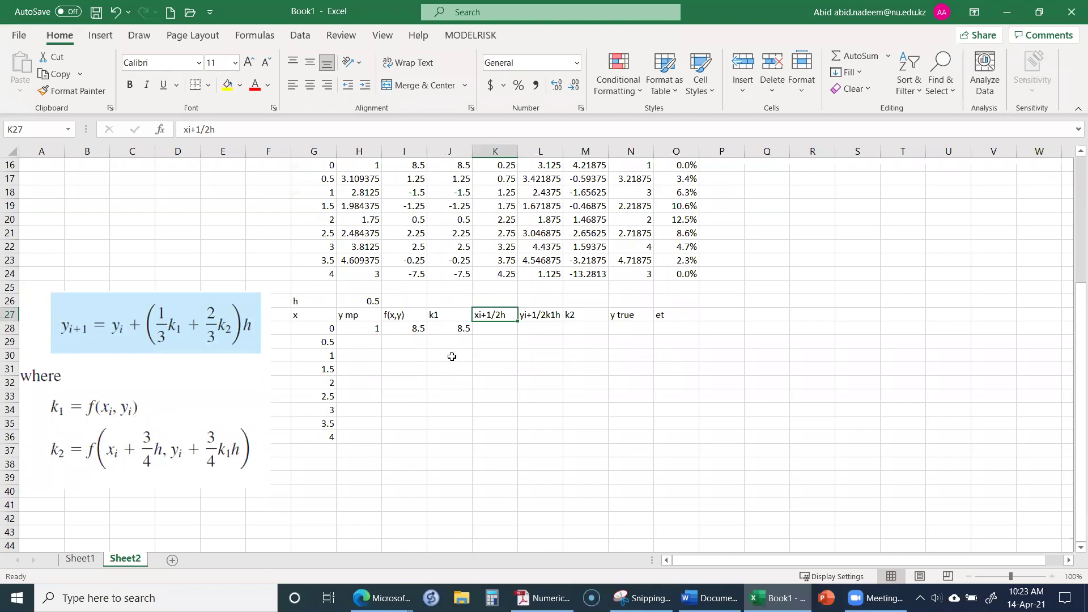
Change the x header in K27 from xi+1/2h to xi+3/4h.
{"action": "double_click", "coordinate": [495, 314]}
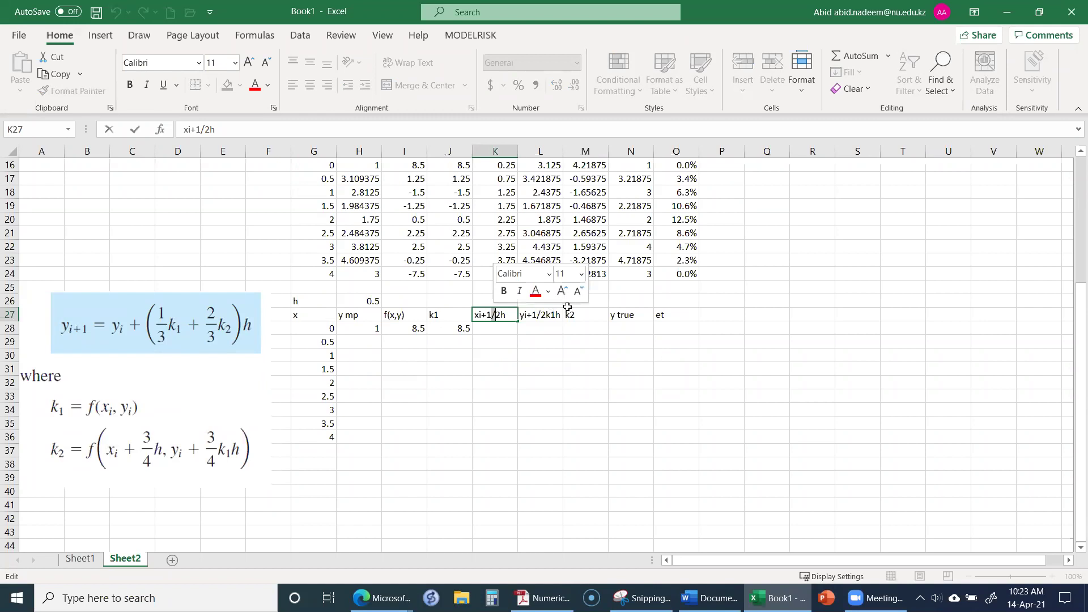
{"action": "key", "text": "BackSpace"}
{"action": "key", "text": "BackSpace"}
{"action": "key", "text": "BackSpace"}
{"action": "type", "text": "3/4"}
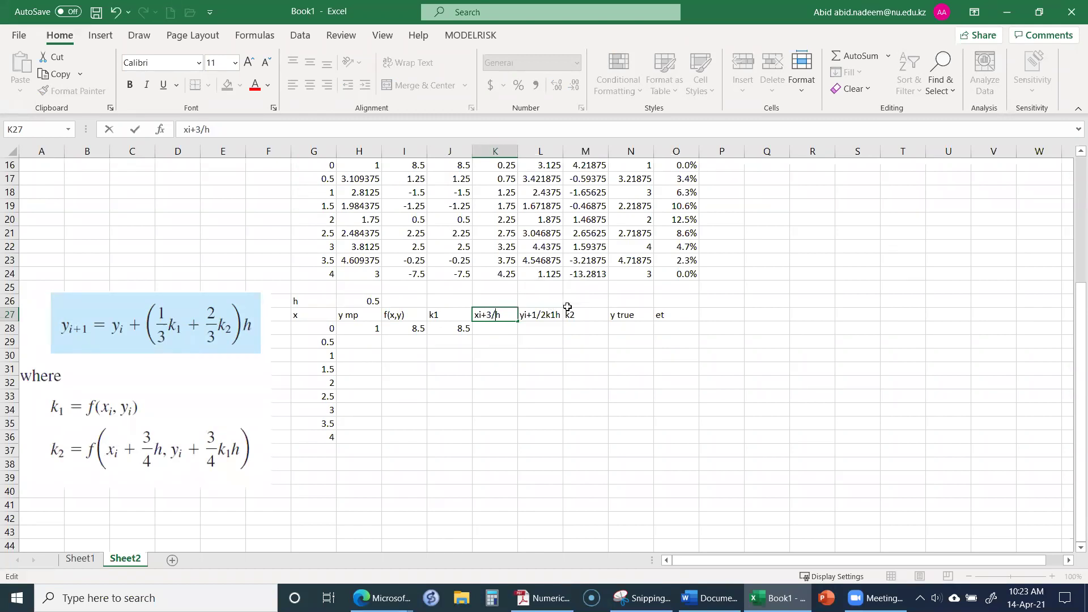
{"action": "key", "text": "Tab"}
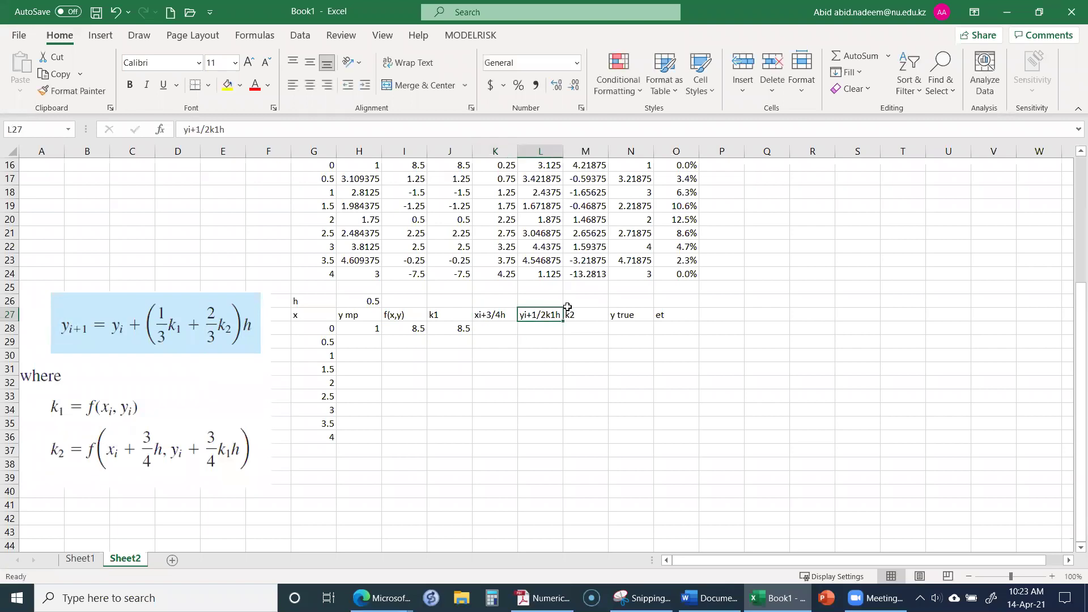
Change the y header in L27 from yi+1/2k1h to yi+3/4k1h.
{"action": "key", "text": "F2"}
{"action": "key", "text": "Left"}
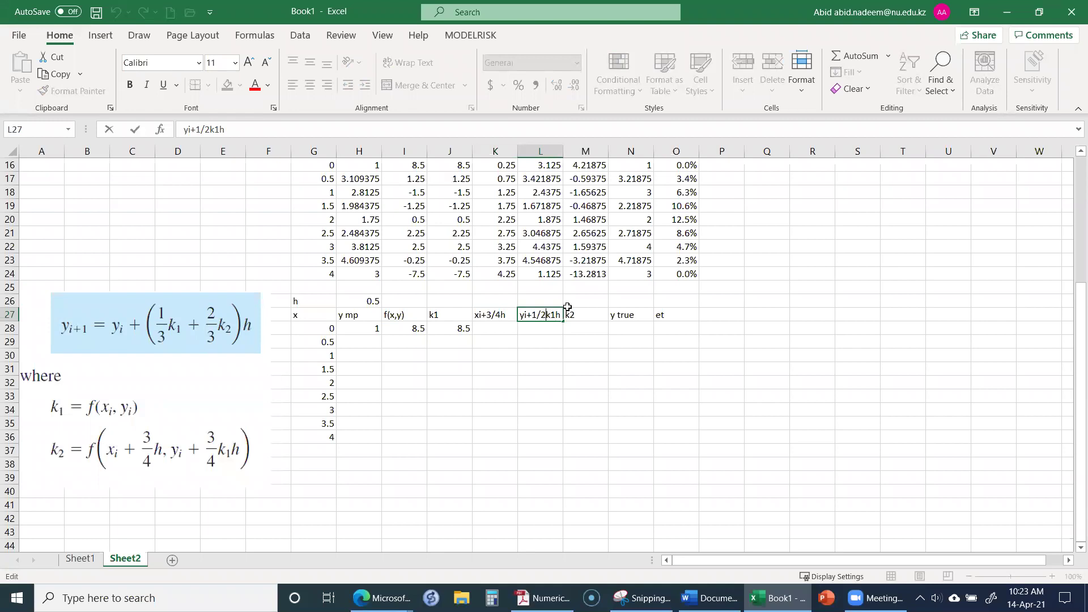
{"action": "key", "text": "BackSpace"}
{"action": "key", "text": "BackSpace"}
{"action": "key", "text": "BackSpace"}
{"action": "type", "text": "3/4"}
{"action": "key", "text": "Return"}
{"action": "key", "text": "Up"}
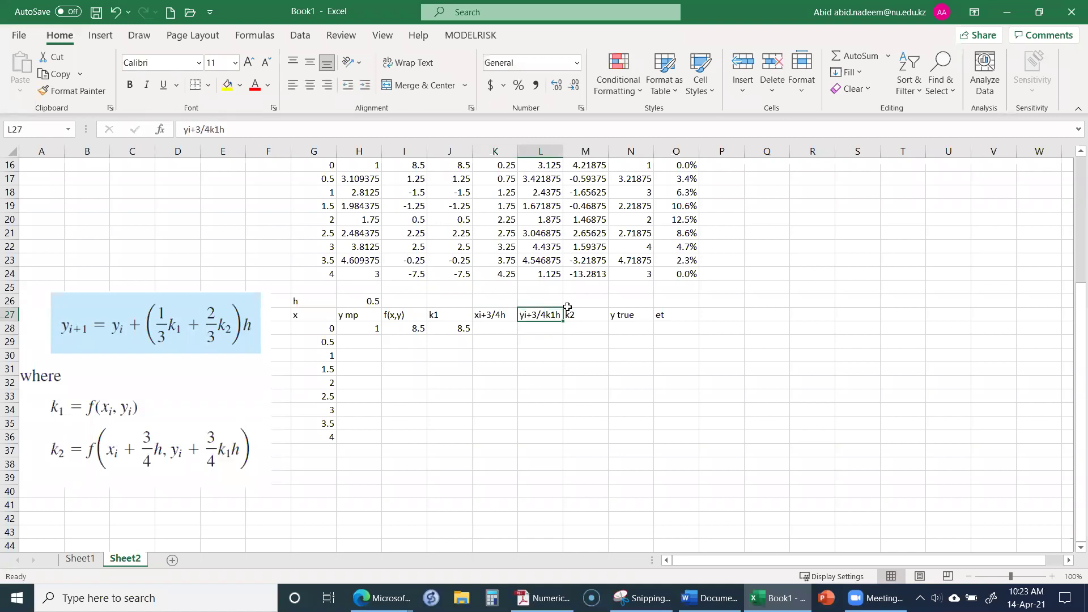
{"action": "left_click", "coordinate": [569, 311]}
{"action": "key", "text": "Right"}
{"action": "key", "text": "Right"}
{"action": "key", "text": "Left"}
{"action": "key", "text": "Left"}
{"action": "key", "text": "Left"}
{"action": "key", "text": "Left"}
{"action": "key", "text": "Left"}
{"action": "key", "text": "Left"}
{"action": "key", "text": "Right"}
{"action": "key", "text": "Down"}
{"action": "key", "text": "Right"}
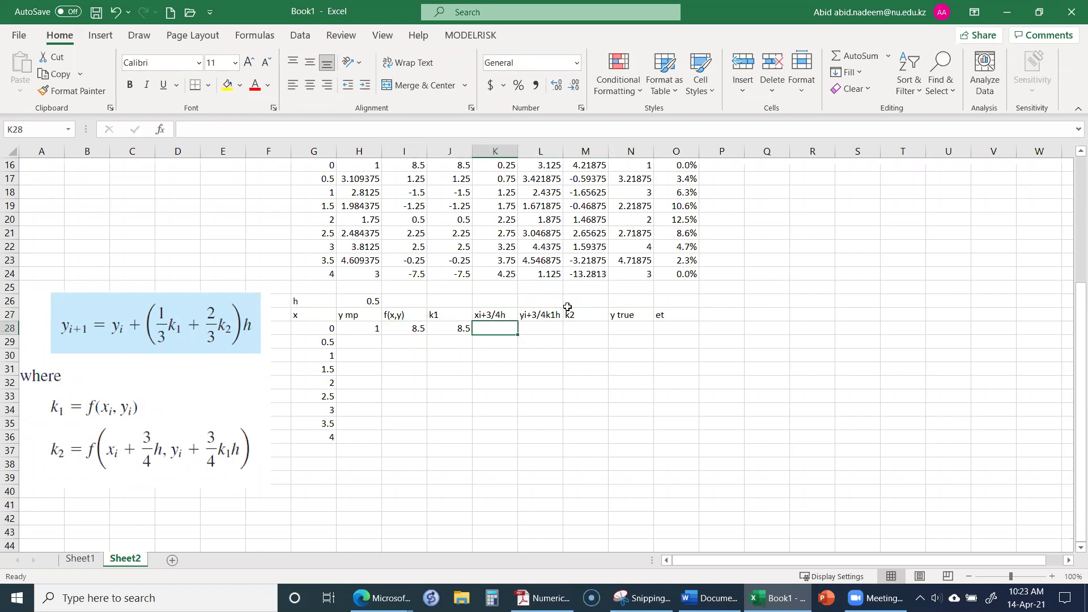
Enter =G28+3/4*$H$26 in K28, giving 0.375.
{"action": "type", "text": "="}
{"action": "key", "text": "Left"}
{"action": "key", "text": "Left"}
{"action": "key", "text": "Left"}
{"action": "key", "text": "Left"}
{"action": "type", "text": "+"}
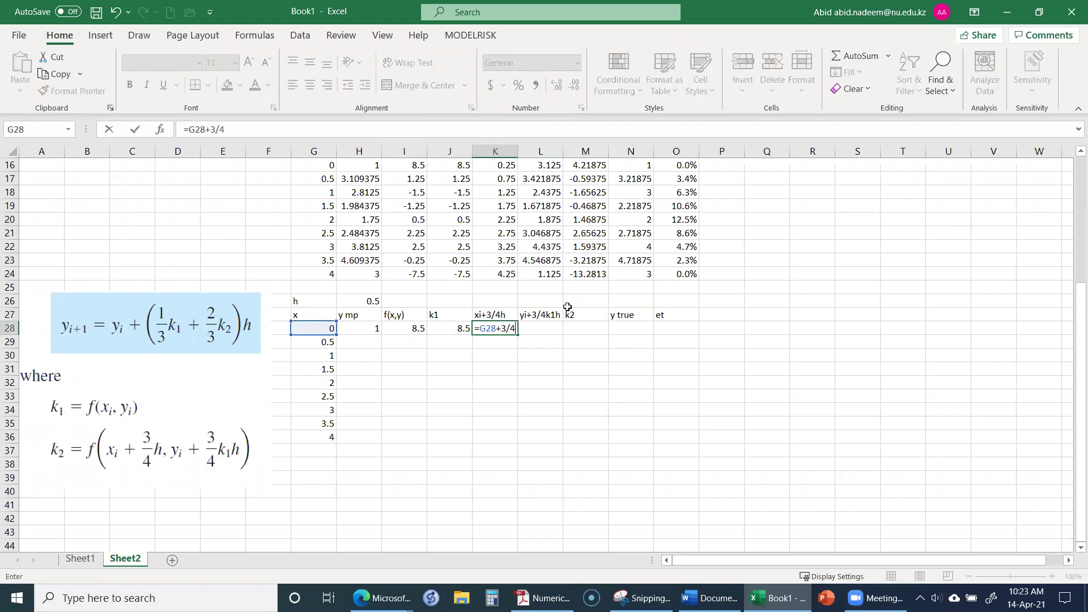
{"action": "type", "text": "3/4*"}
{"action": "key", "text": "Left"}
{"action": "key", "text": "Left"}
{"action": "key", "text": "Left"}
{"action": "key", "text": "Up"}
{"action": "key", "text": "Up"}
{"action": "key", "text": "F4"}
{"action": "key", "text": "Return"}
{"action": "key", "text": "Up"}
{"action": "key", "text": "Right"}
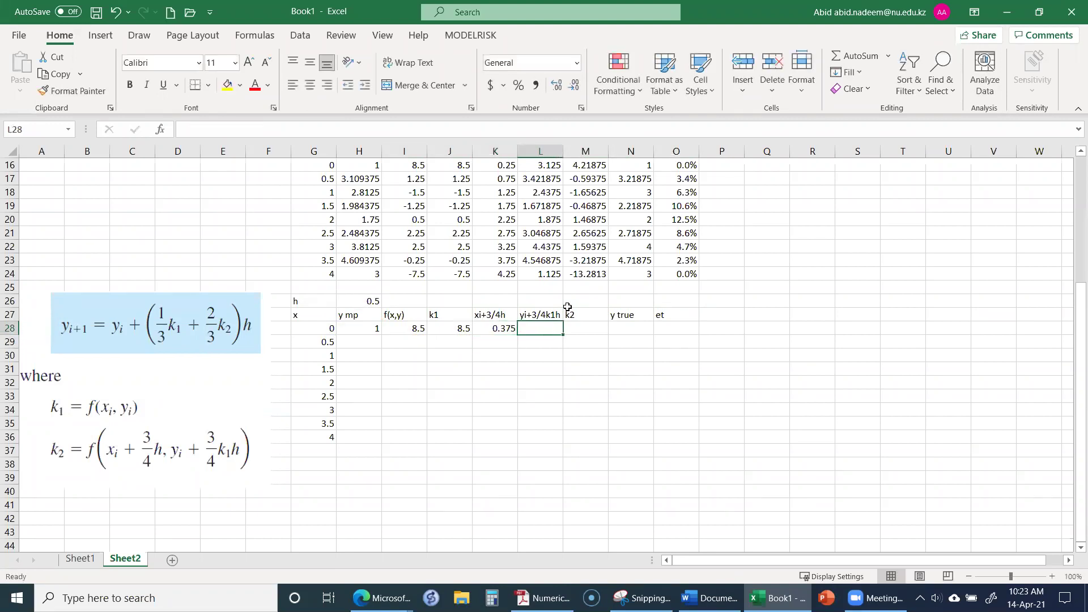
Enter =H28+3/4*J28*$H$26 in L28, giving 4.1875.
{"action": "type", "text": "="}
{"action": "key", "text": "Left"}
{"action": "key", "text": "Left"}
{"action": "key", "text": "Left"}
{"action": "key", "text": "Left"}
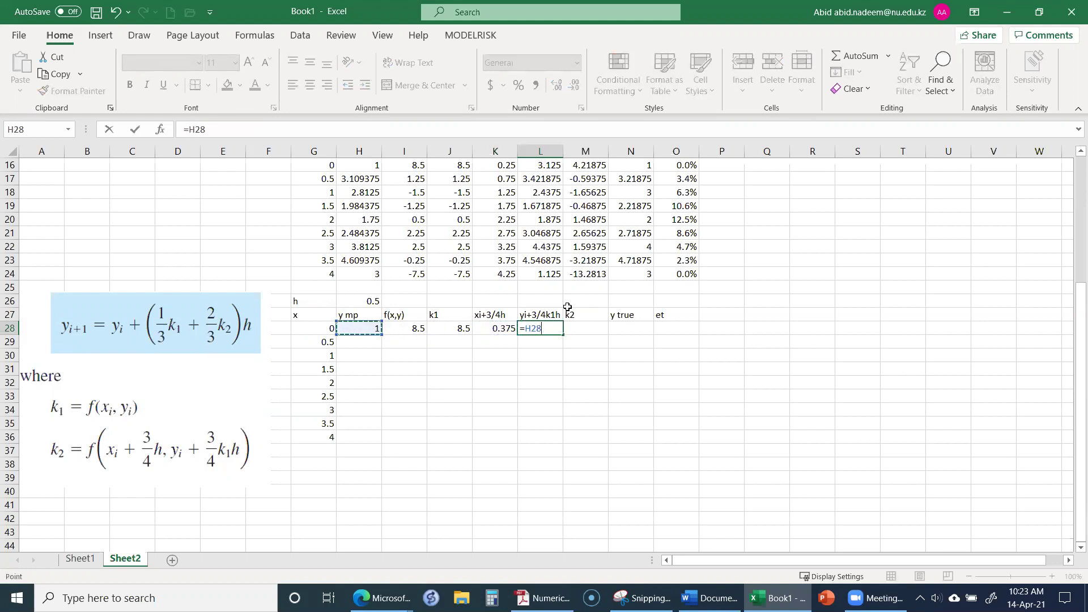
{"action": "type", "text": "+3/4*"}
{"action": "key", "text": "Left"}
{"action": "key", "text": "Left"}
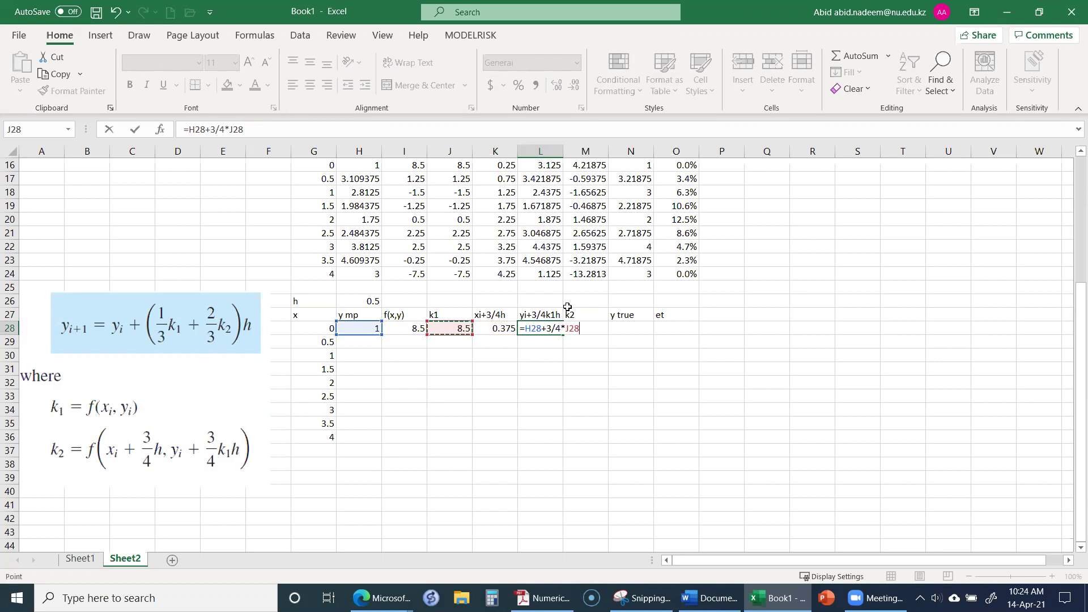
{"action": "type", "text": "*"}
{"action": "key", "text": "Left"}
{"action": "key", "text": "Left"}
{"action": "key", "text": "Left"}
{"action": "key", "text": "Left"}
{"action": "key", "text": "Up"}
{"action": "key", "text": "Up"}
{"action": "key", "text": "F4"}
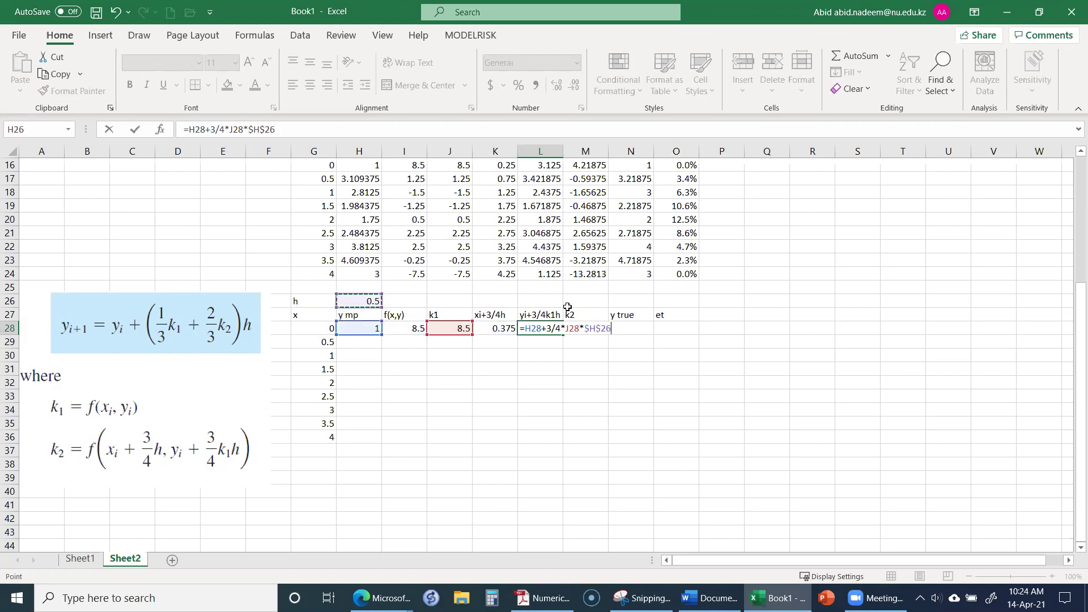
{"action": "key", "text": "Return"}
{"action": "key", "text": "Up"}
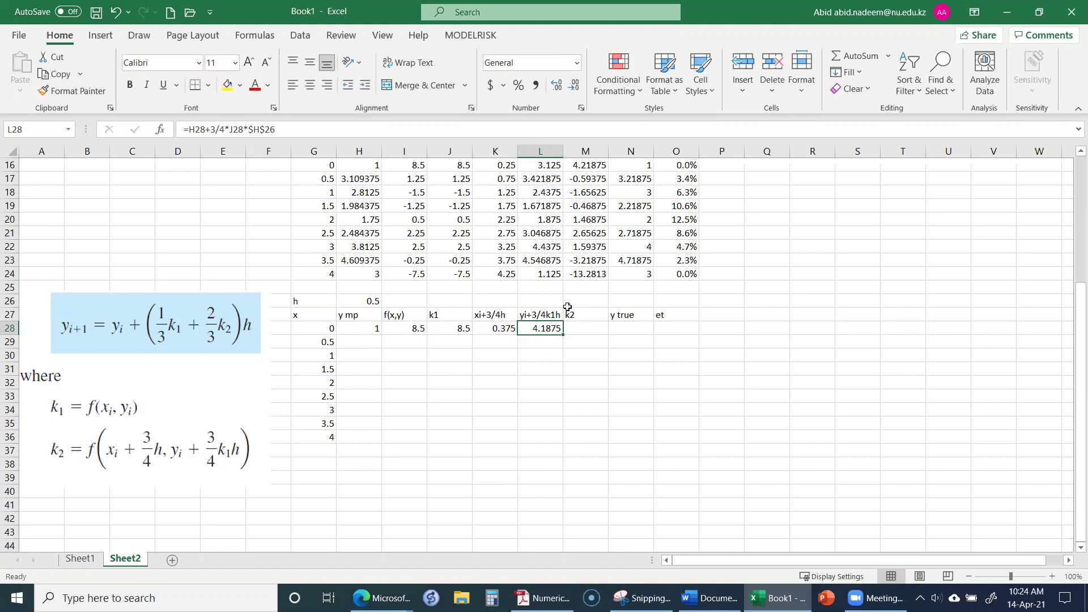
Copy the k1 formula from J28 into M28 as k2, showing 4.1875.
{"action": "left_click", "coordinate": [592, 333]}
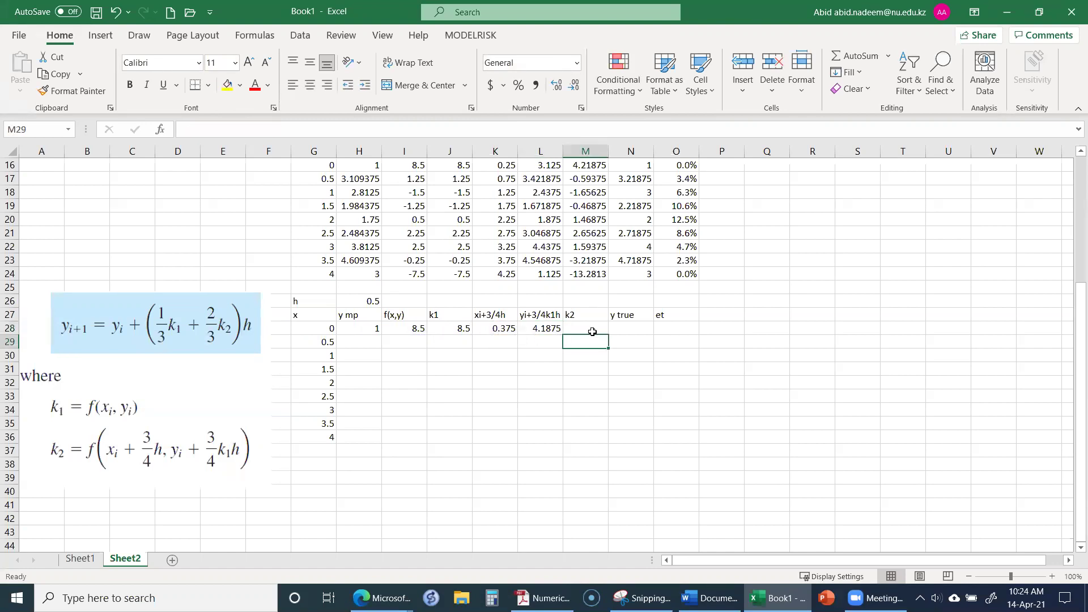
{"action": "left_click", "coordinate": [459, 329]}
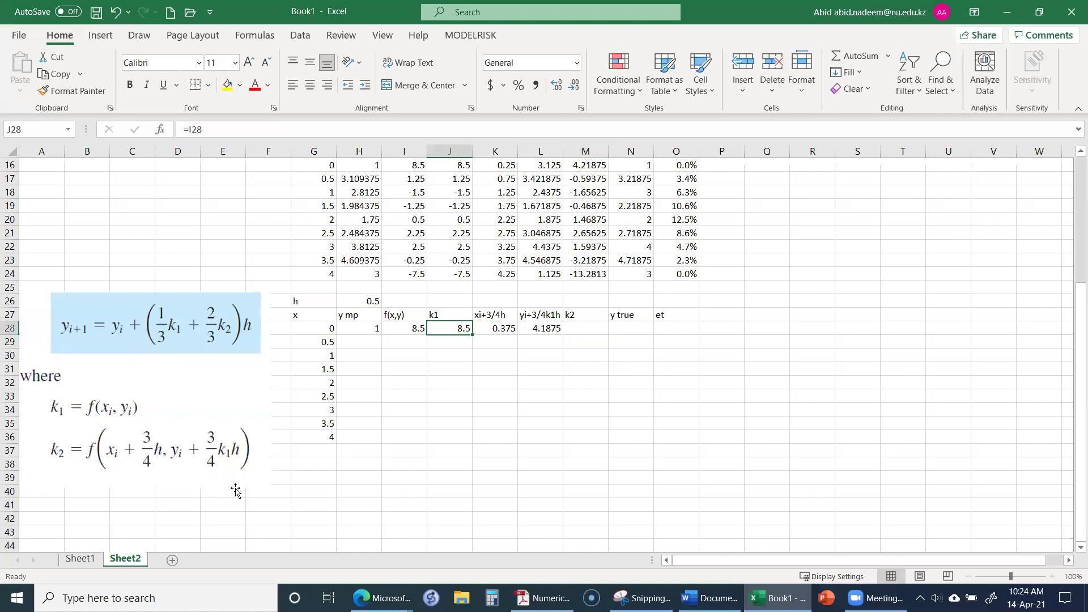
{"action": "right_click", "coordinate": [451, 330]}
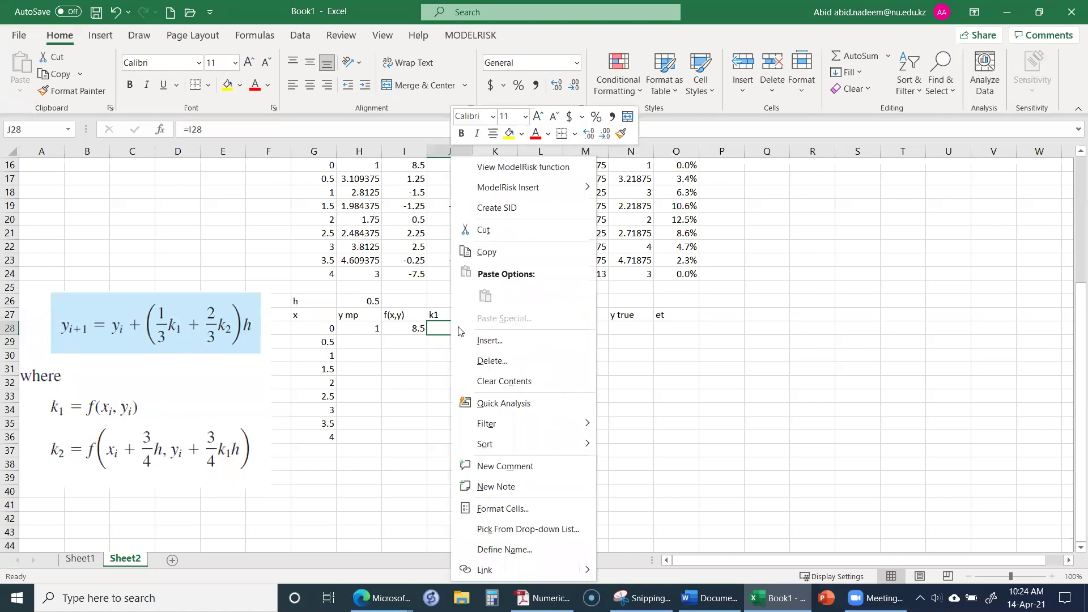
{"action": "left_click", "coordinate": [498, 251]}
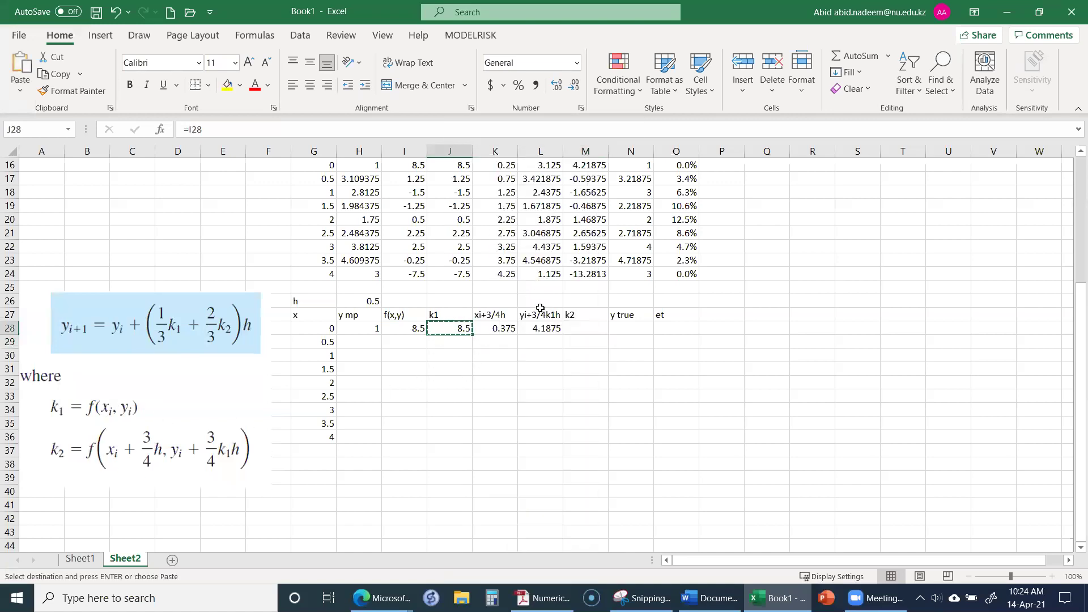
{"action": "left_click", "coordinate": [579, 329]}
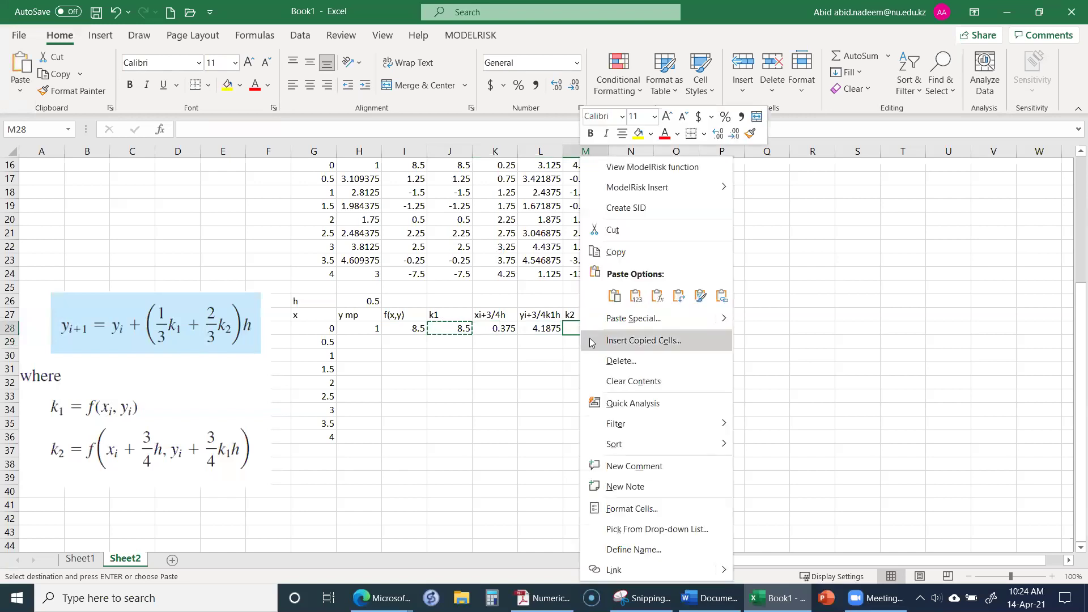
{"action": "left_click", "coordinate": [614, 295]}
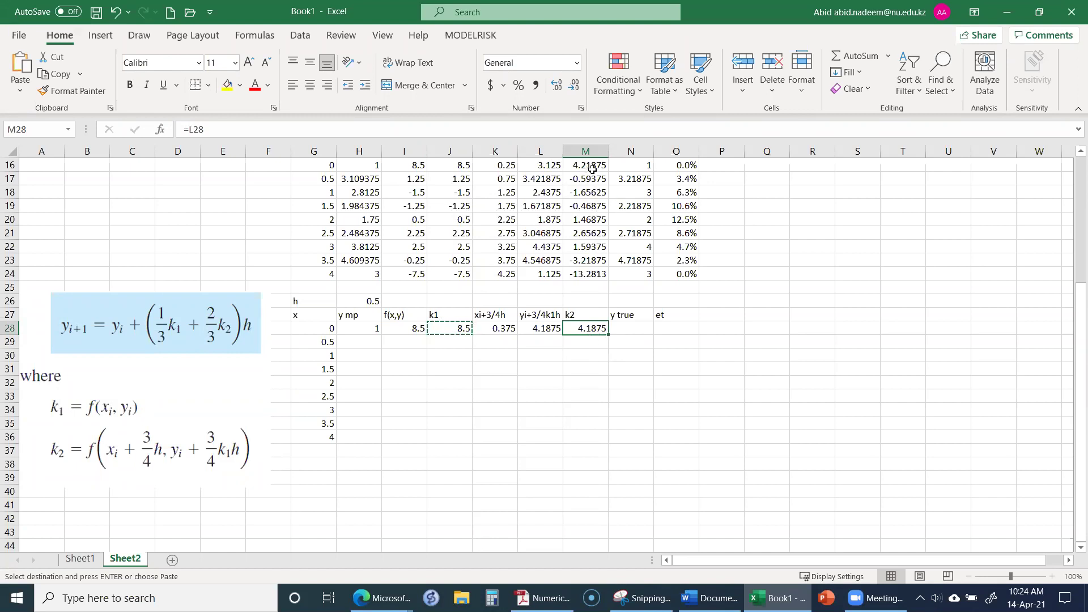
{"action": "left_click", "coordinate": [624, 322]}
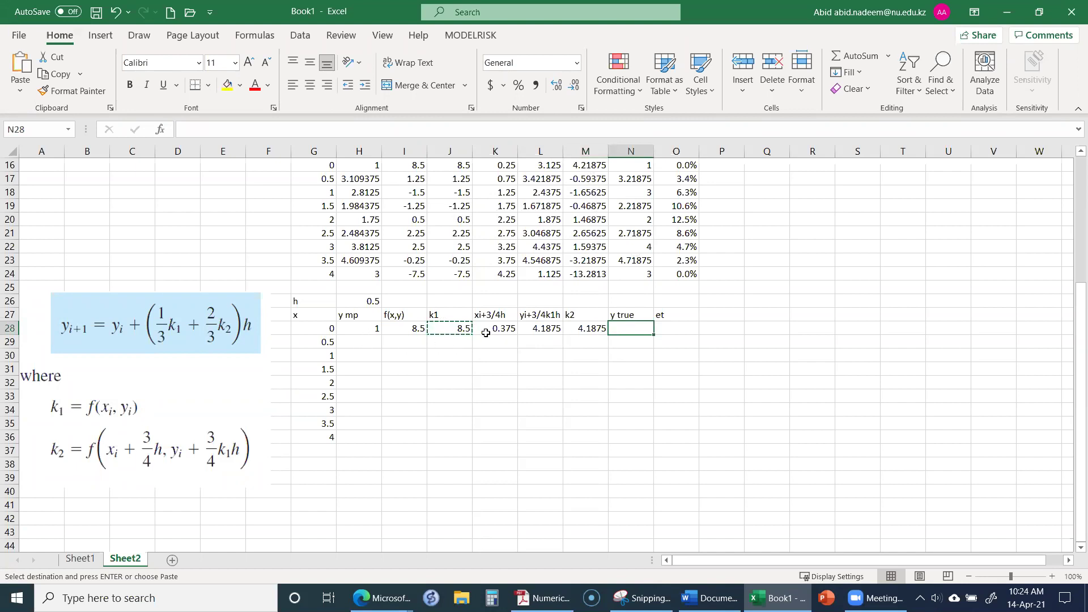
{"action": "left_click", "coordinate": [364, 343]}
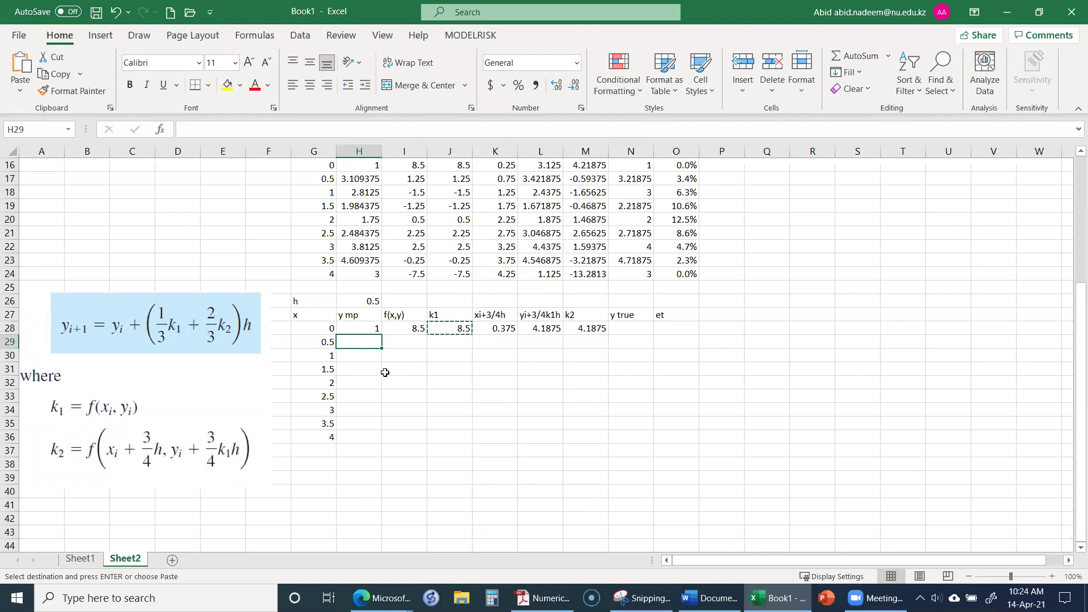
Begin H29's Ralston formula from the previous y in H28 with the k1 (J28) and 2/3 k2 (M28) terms.
{"action": "type", "text": "="}
{"action": "key", "text": "Up"}
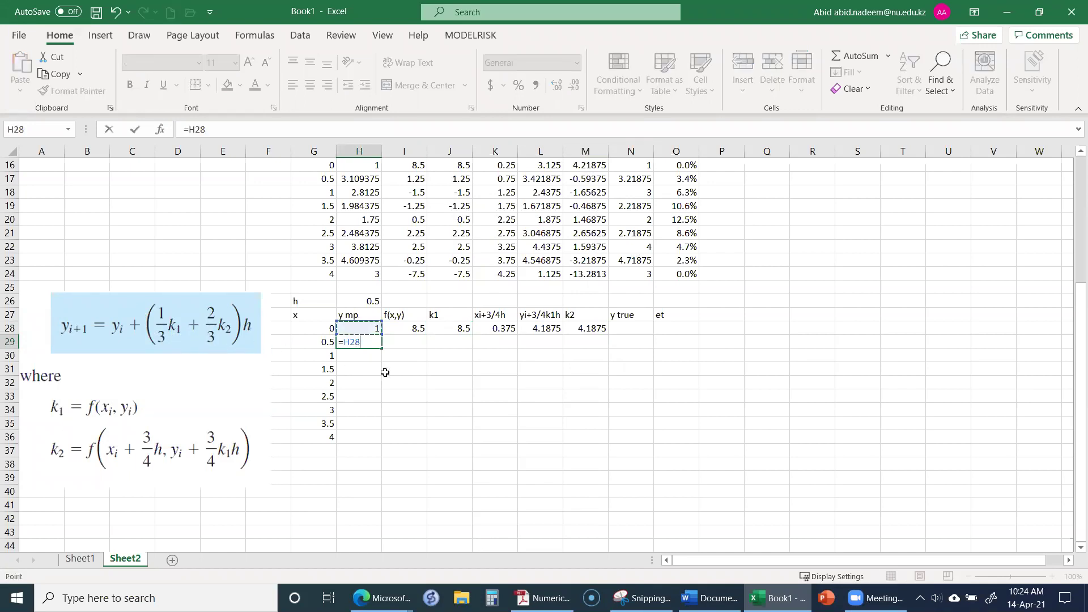
{"action": "type", "text": "+"}
{"action": "key", "text": "Up"}
{"action": "key", "text": "Right"}
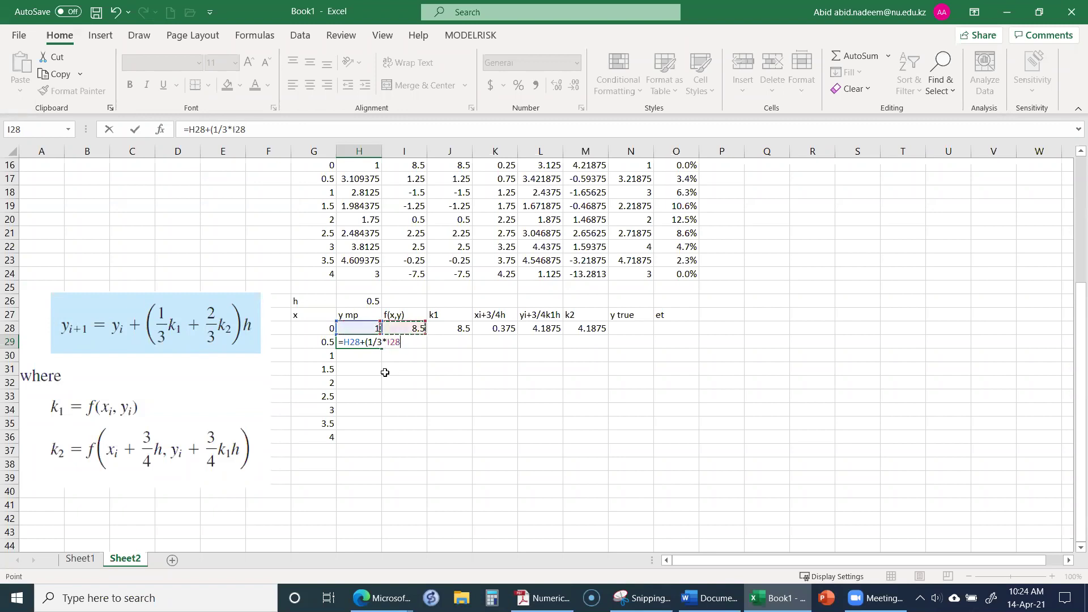
{"action": "key", "text": "Right"}
{"action": "type", "text": "+"}
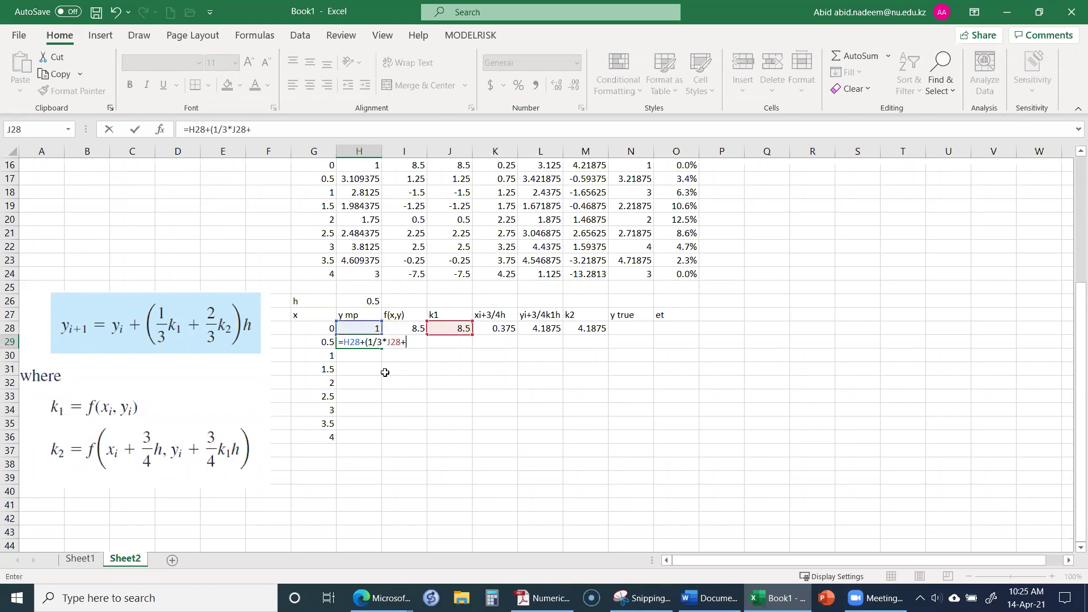
{"action": "type", "text": "2/3*"}
{"action": "key", "text": "Up"}
{"action": "key", "text": "Up"}
{"action": "key", "text": "Up"}
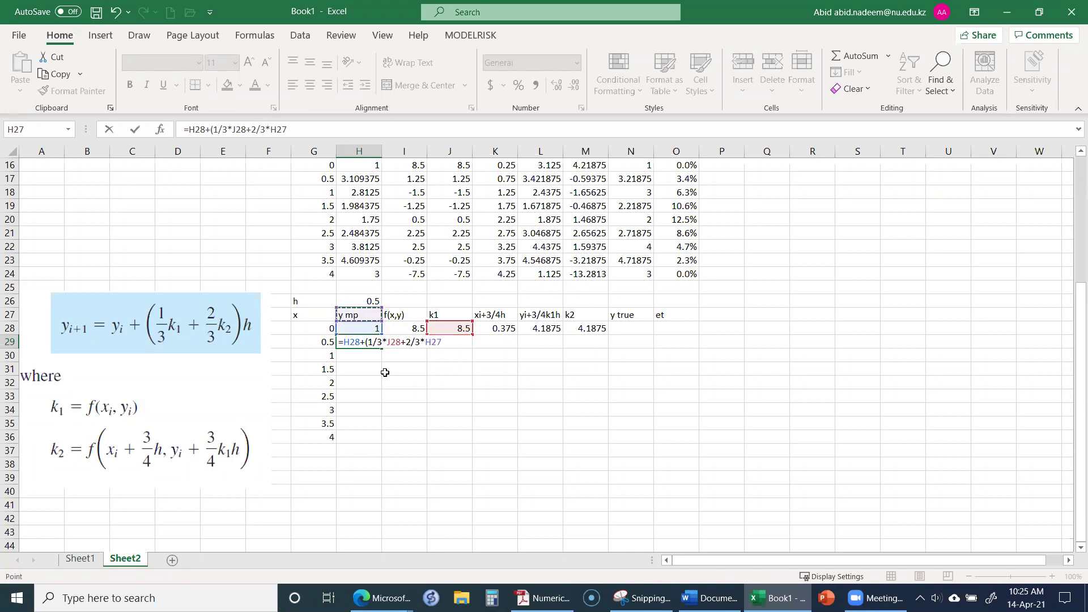
{"action": "key", "text": "Down"}
{"action": "key", "text": "Right"}
{"action": "key", "text": "Down"}
{"action": "key", "text": "Right"}
{"action": "key", "text": "Right"}
{"action": "key", "text": "Right"}
{"action": "key", "text": "Right"}
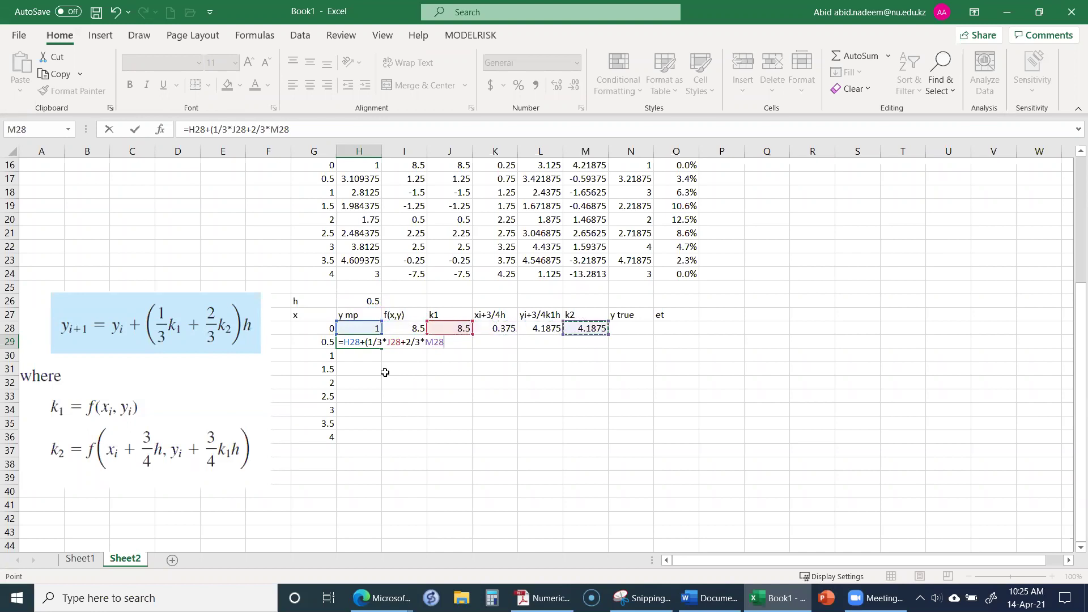
Finish the formula with the absolute step size $H$26 to get 3.8125, then compare on Sheet1.
{"action": "type", "text": ")*"}
{"action": "key", "text": "Up"}
{"action": "key", "text": "Up"}
{"action": "key", "text": "Up"}
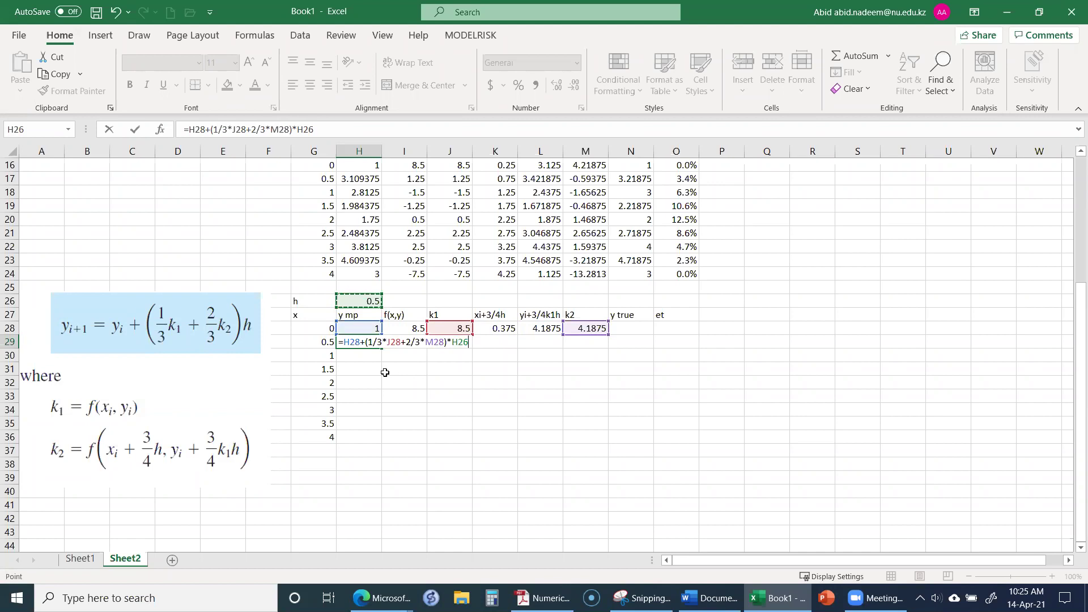
{"action": "key", "text": "F4"}
{"action": "key", "text": "Return"}
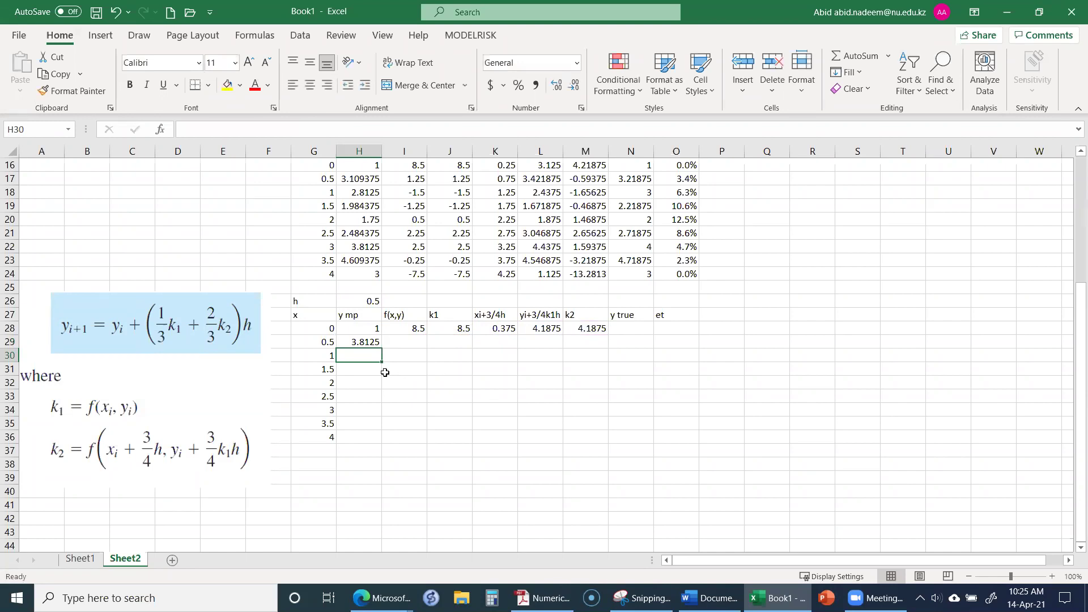
{"action": "left_click", "coordinate": [80, 559]}
Back on Sheet2, review the k2 formula in M28 and the k1 formula in J28, abandoning a copy of J28.
{"action": "scroll", "coordinate": [376, 412], "scroll_direction": "down", "scroll_amount": 4}
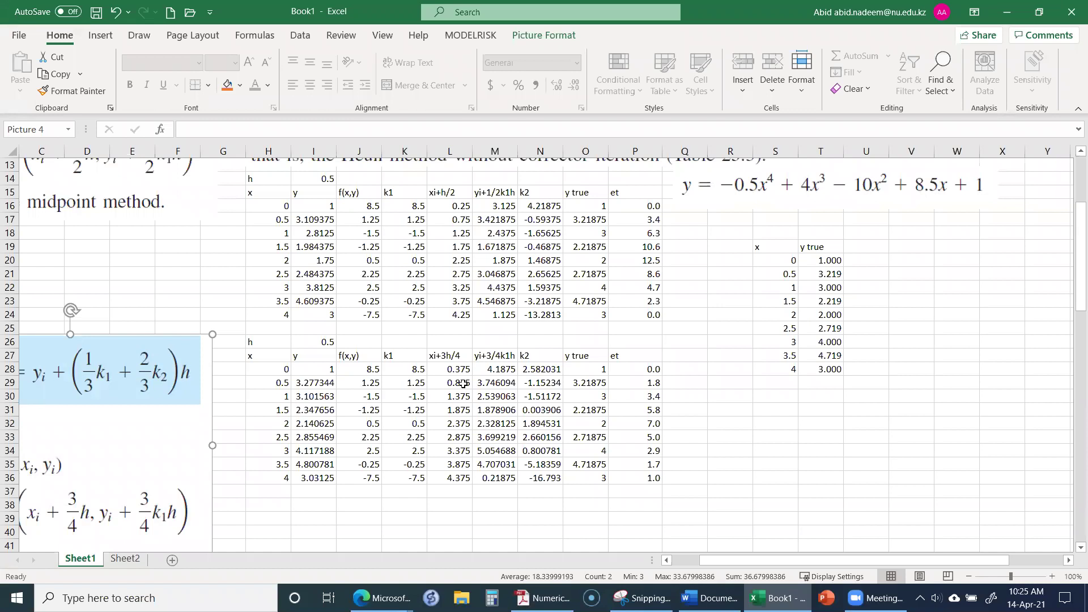
{"action": "left_click", "coordinate": [125, 559]}
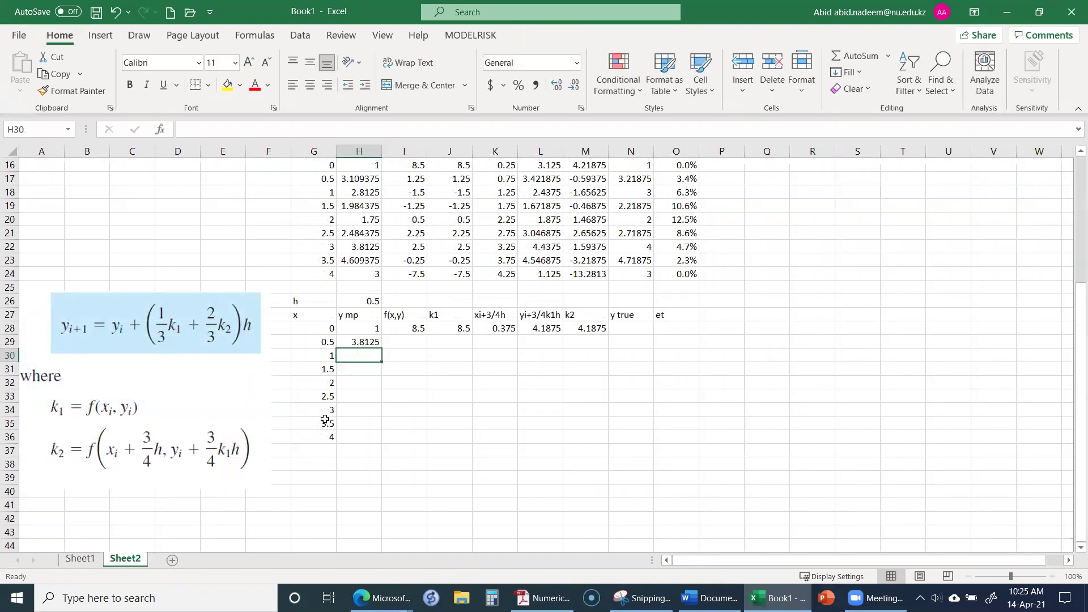
{"action": "left_click", "coordinate": [587, 329]}
{"action": "double_click", "coordinate": [590, 329]}
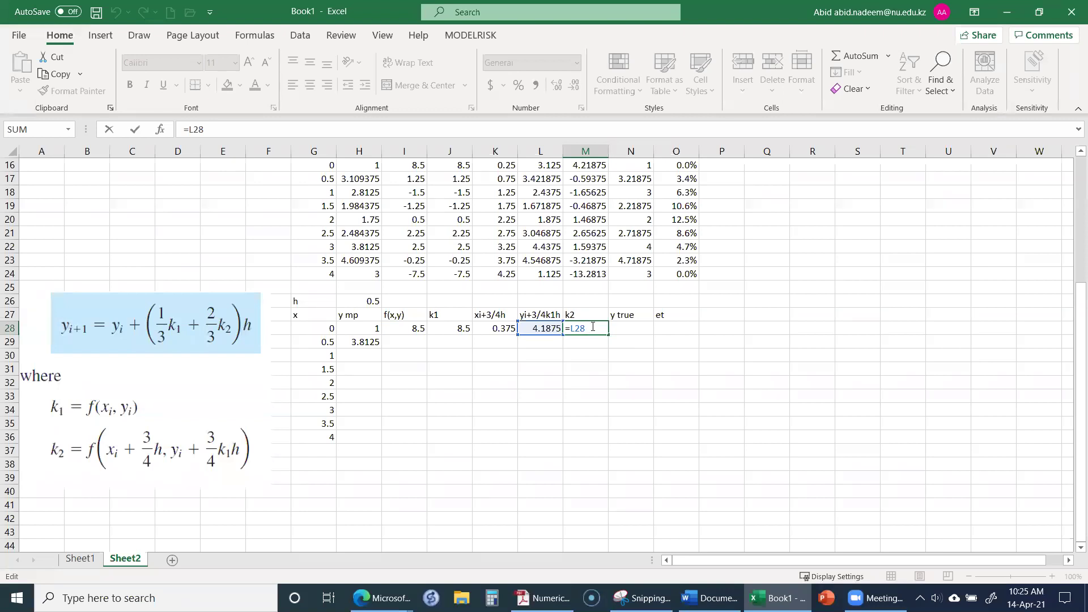
{"action": "key", "text": "Escape"}
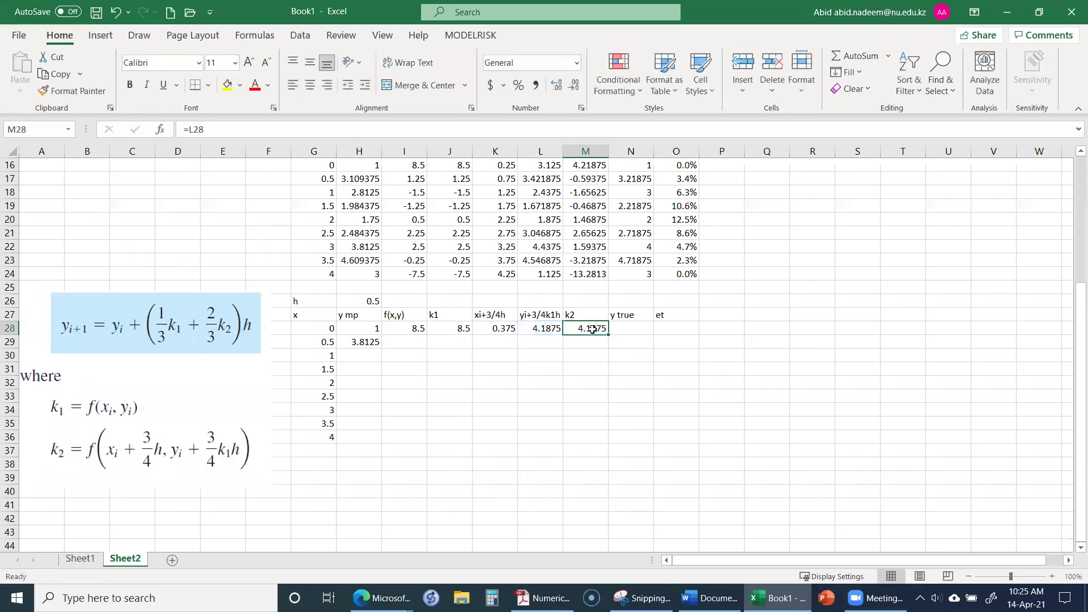
{"action": "left_click", "coordinate": [447, 328]}
{"action": "double_click", "coordinate": [447, 328]}
{"action": "key", "text": "Escape"}
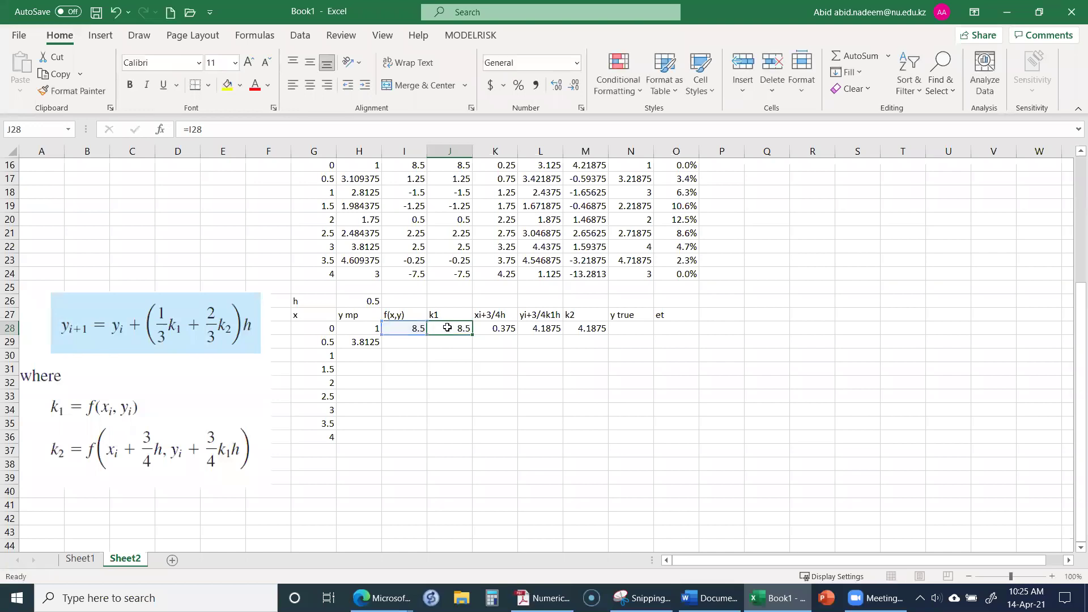
{"action": "right_click", "coordinate": [448, 330]}
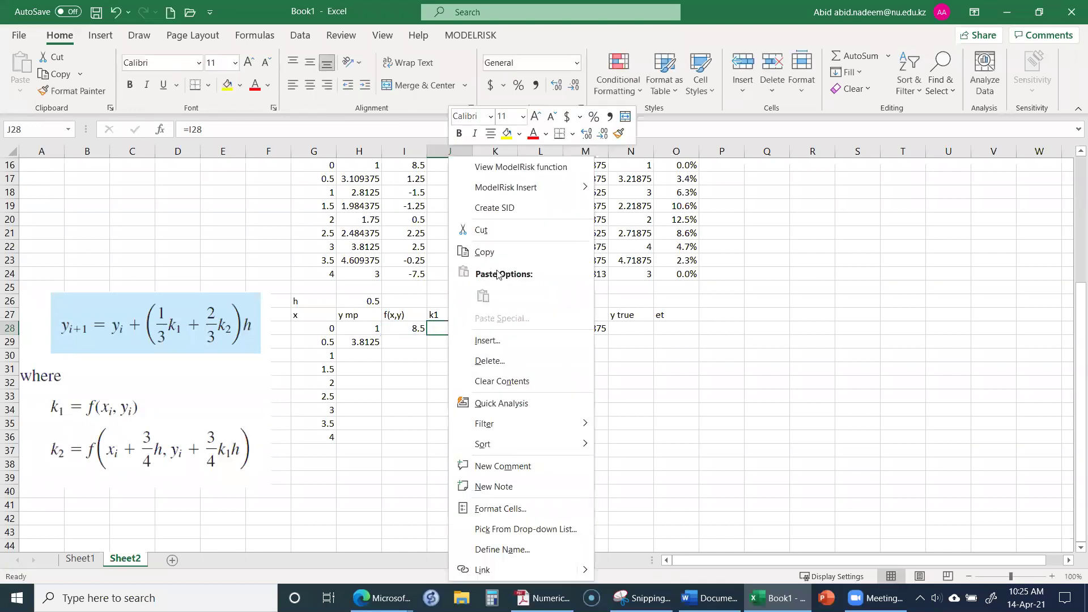
{"action": "left_click", "coordinate": [500, 254]}
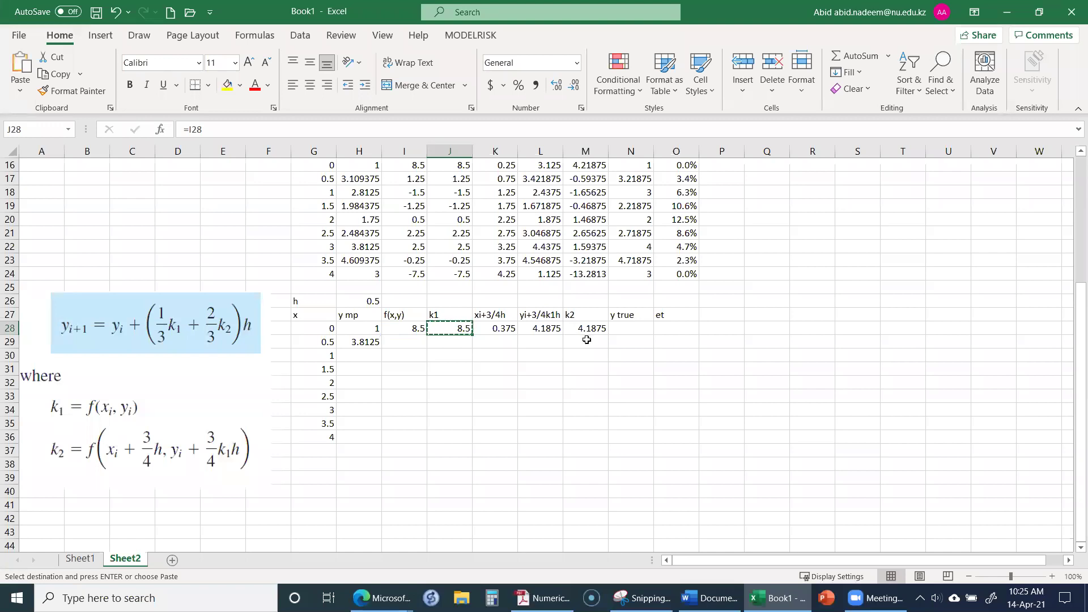
{"action": "key", "text": "Escape"}
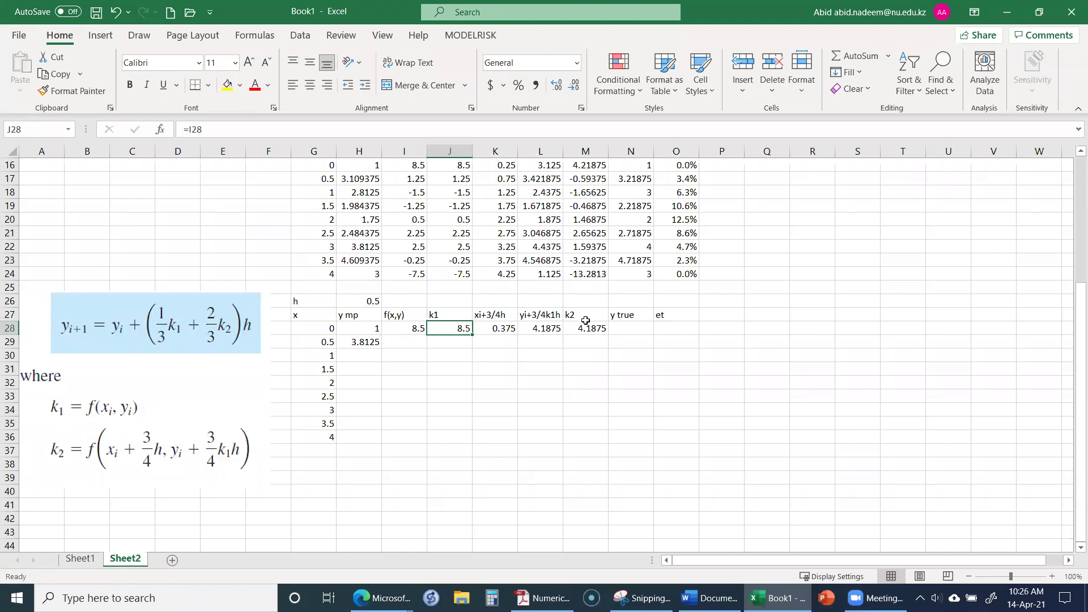
{"action": "left_click", "coordinate": [587, 329]}
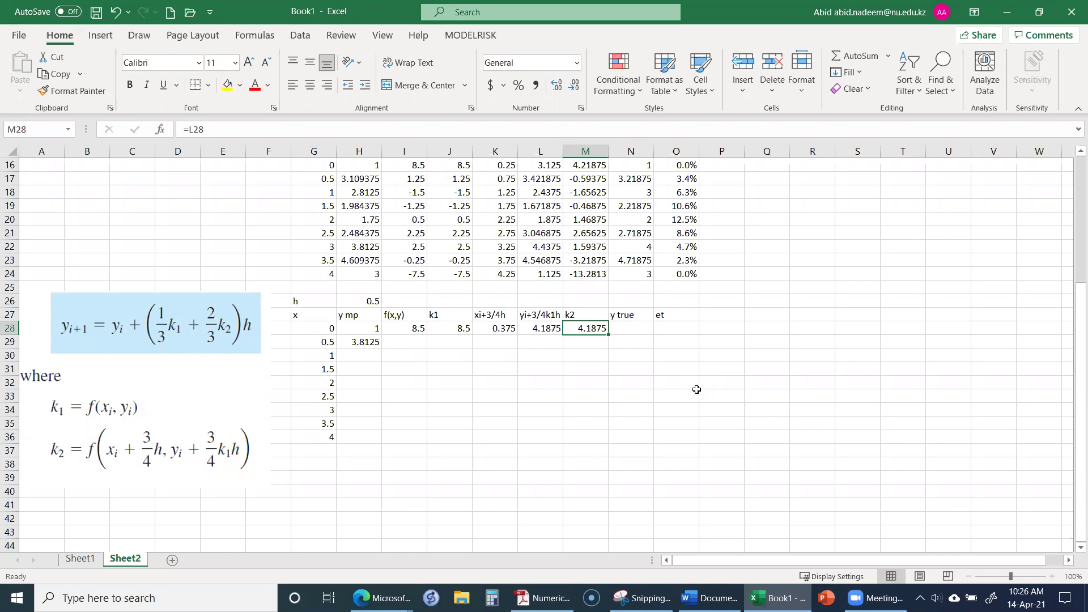
Copy I28's f(x,y) formula into M28 so k2 evaluates at xi+3/4h, giving 2.582031.
{"action": "left_click", "coordinate": [404, 327]}
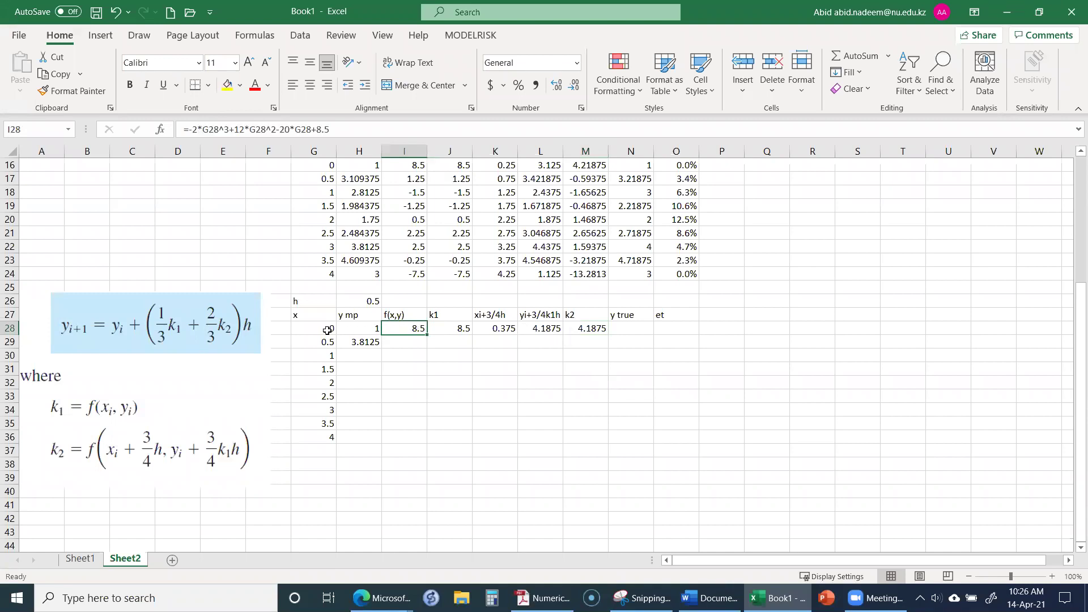
{"action": "double_click", "coordinate": [400, 328]}
{"action": "key", "text": "Escape"}
{"action": "right_click", "coordinate": [403, 328]}
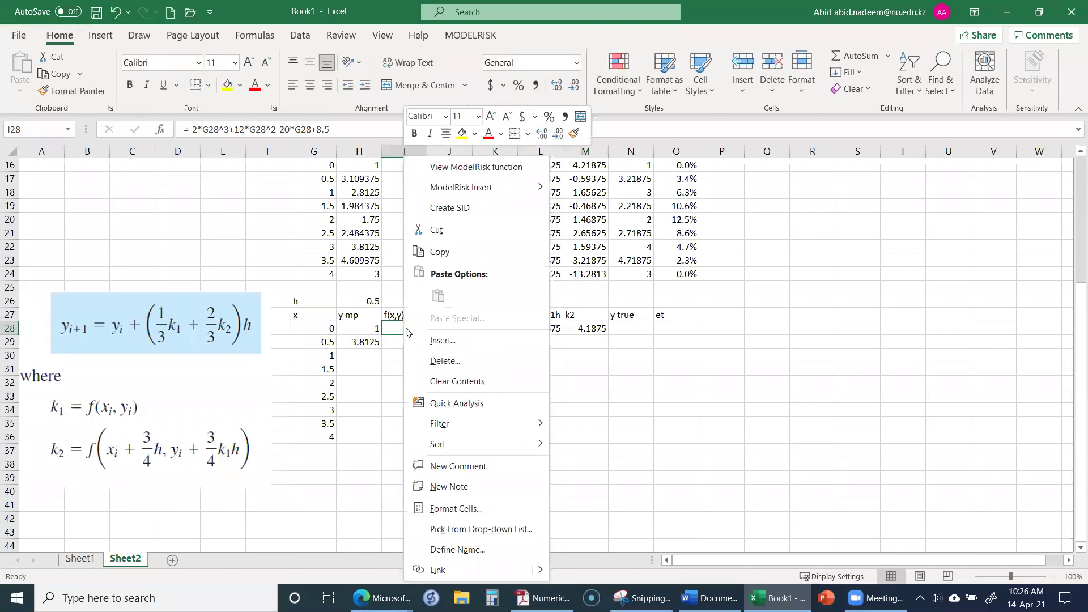
{"action": "left_click", "coordinate": [472, 261]}
{"action": "left_click", "coordinate": [578, 328]}
{"action": "right_click", "coordinate": [578, 328]}
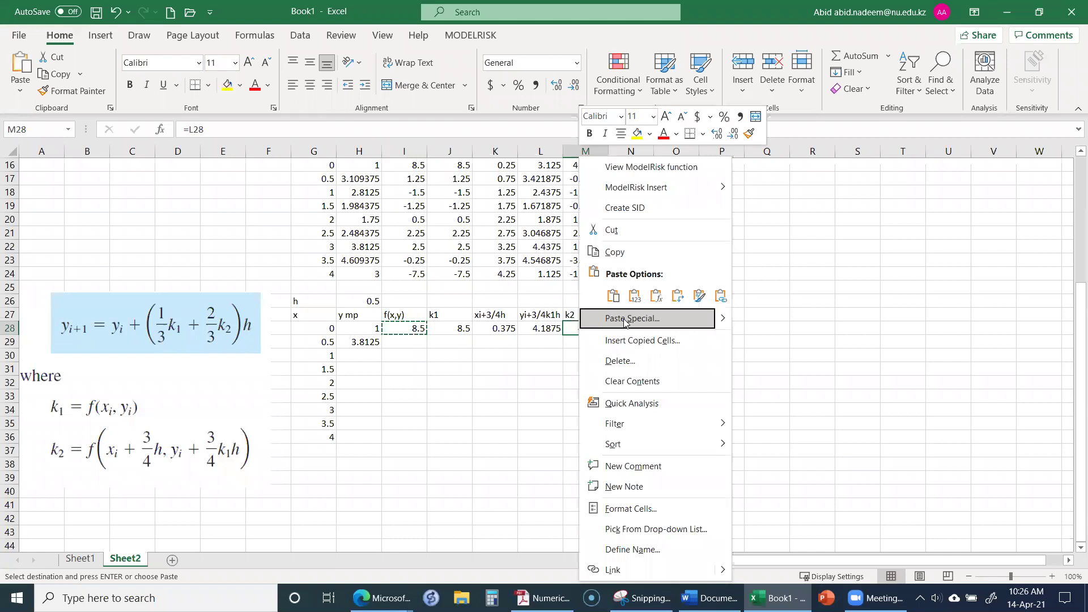
{"action": "left_click", "coordinate": [614, 295]}
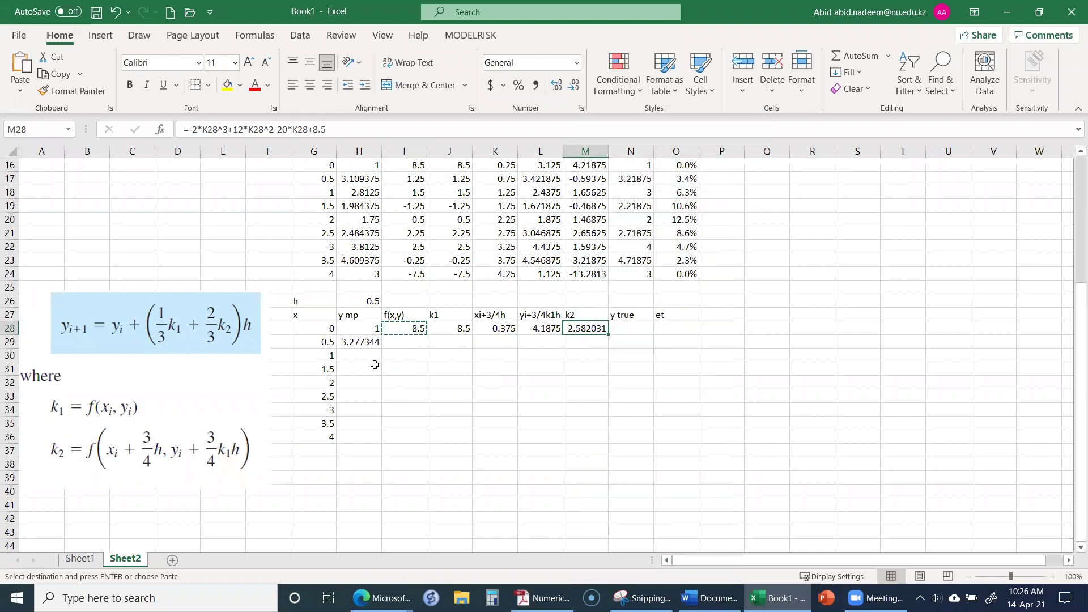
Check H29's updated y of 3.277344 against Sheet1's midpoint table.
{"action": "left_click", "coordinate": [369, 344]}
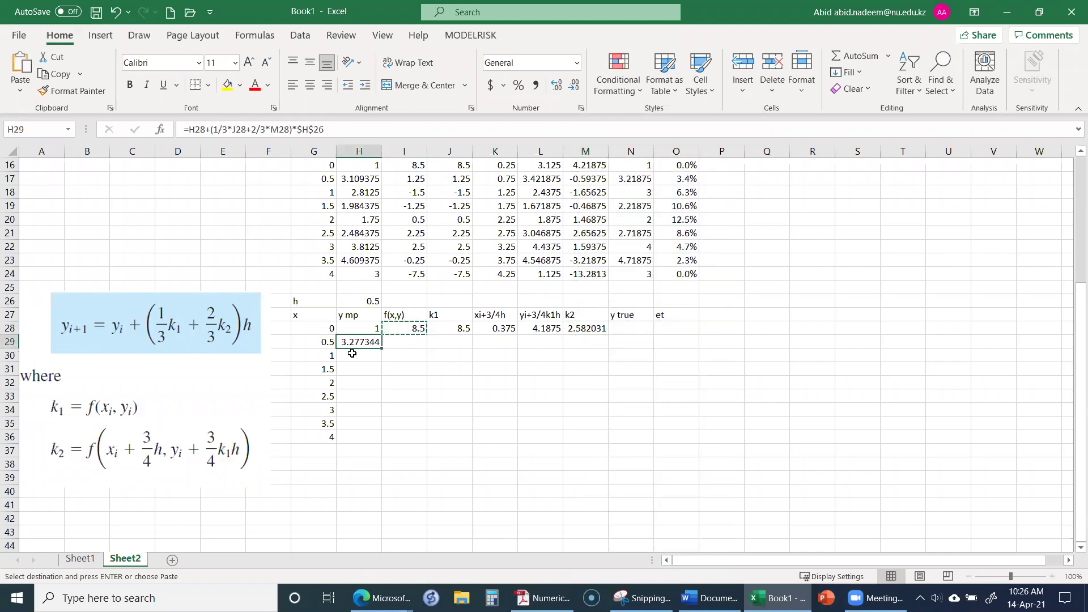
{"action": "left_click", "coordinate": [88, 564]}
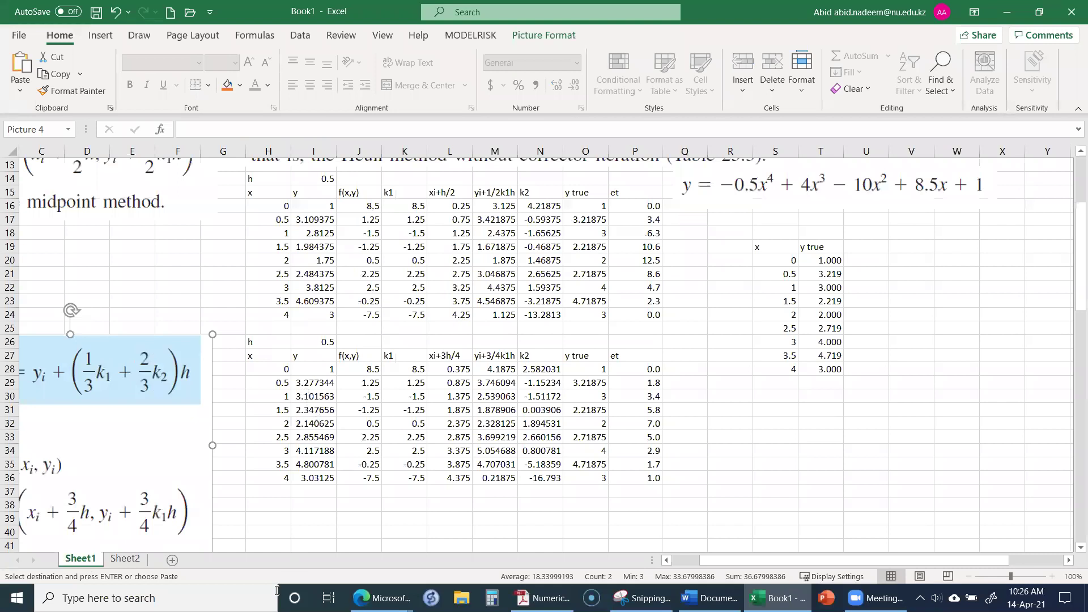
{"action": "left_click", "coordinate": [125, 559]}
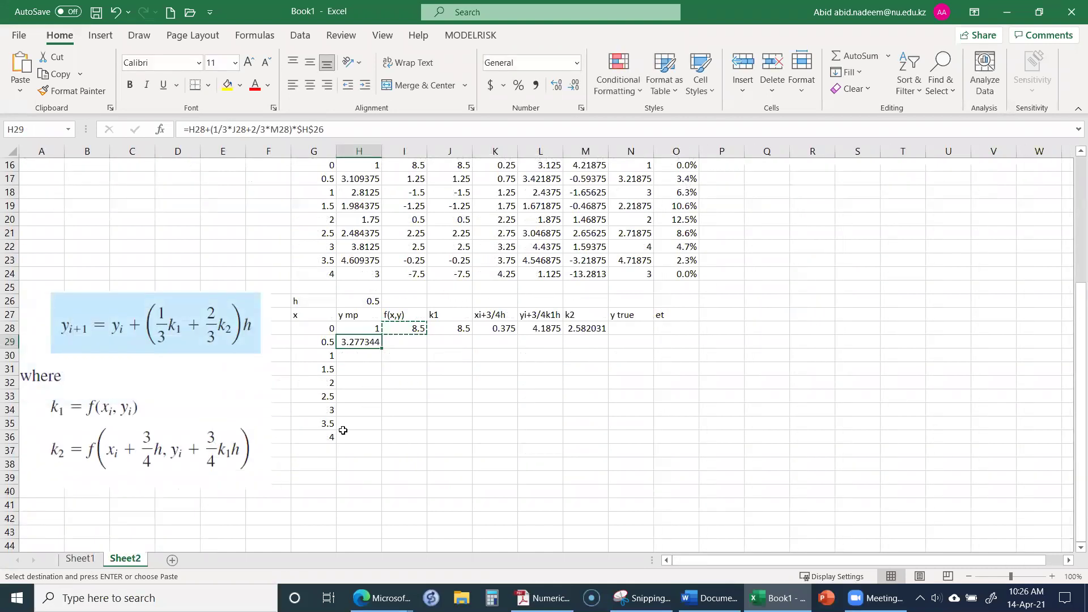
{"action": "left_click", "coordinate": [410, 343]}
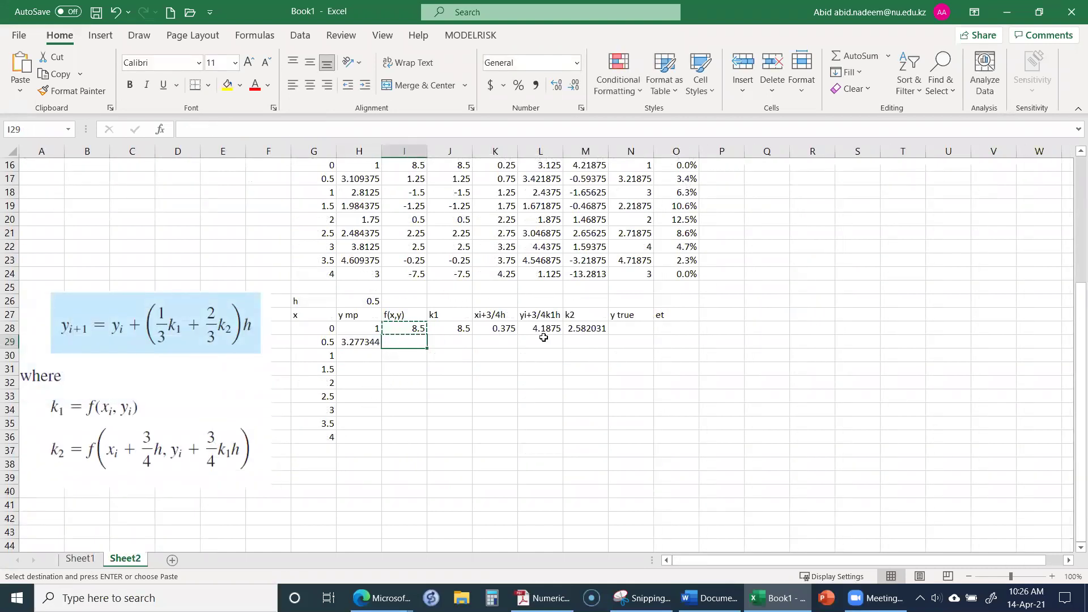
{"action": "left_click", "coordinate": [427, 328]}
{"action": "left_click", "coordinate": [631, 329]}
Copy the y true and error formulas from N16 and O16 into N28 and O28.
{"action": "scroll", "coordinate": [633, 328], "scroll_direction": "up", "scroll_amount": 2}
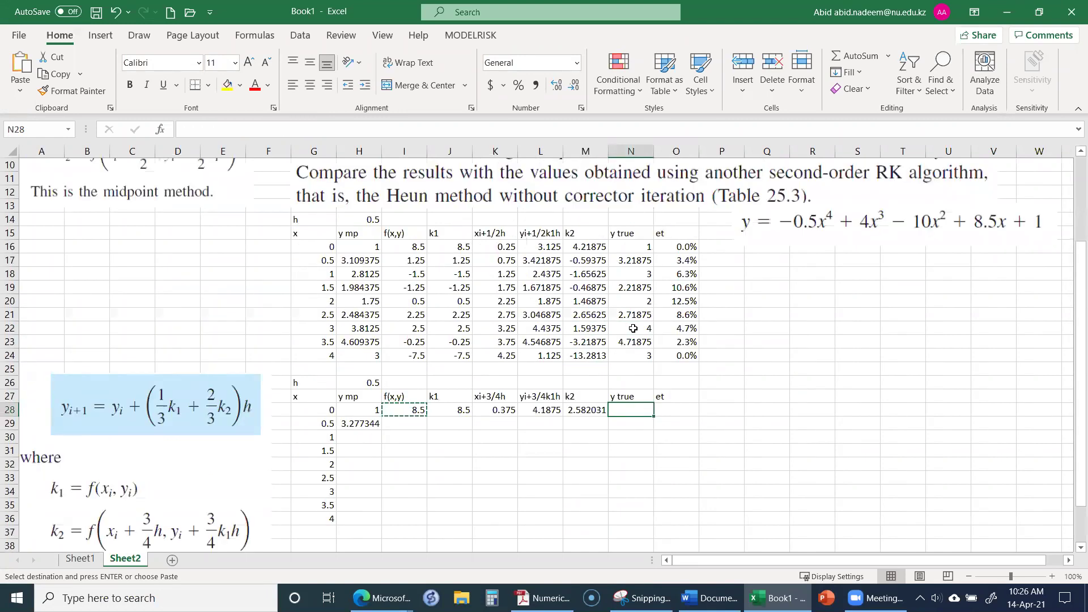
{"action": "left_click", "coordinate": [640, 249]}
{"action": "right_click", "coordinate": [639, 249]}
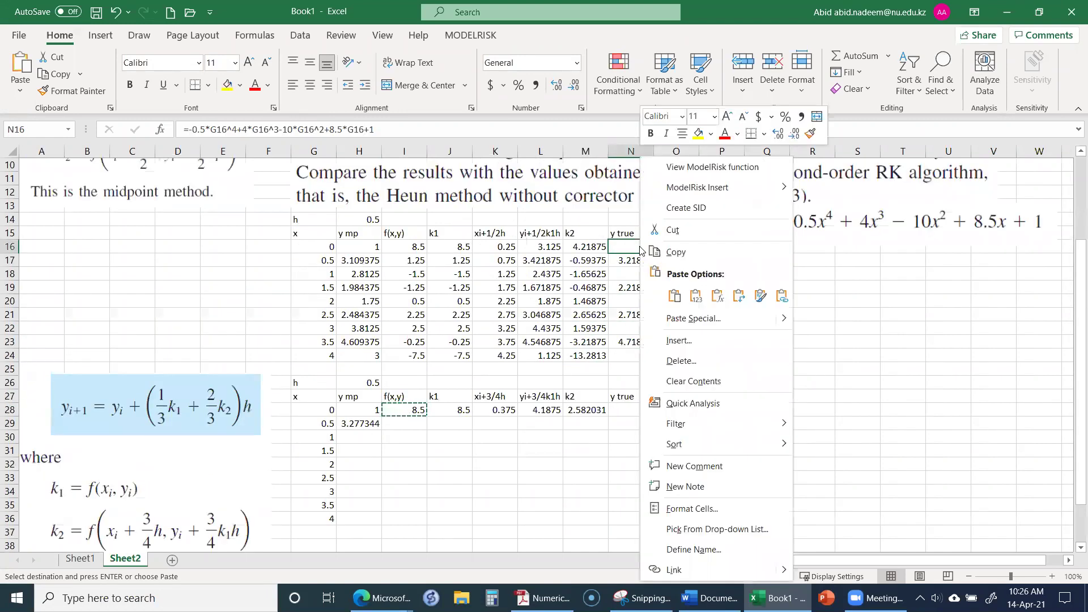
{"action": "left_click", "coordinate": [663, 252]}
{"action": "left_click", "coordinate": [625, 409]}
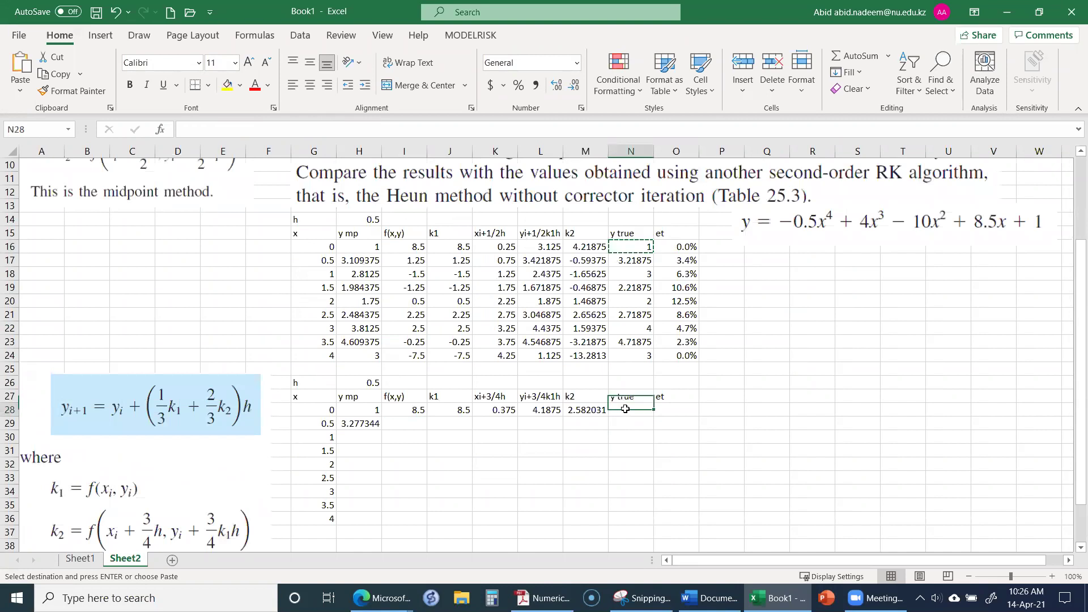
{"action": "right_click", "coordinate": [625, 410]}
{"action": "left_click", "coordinate": [672, 295]}
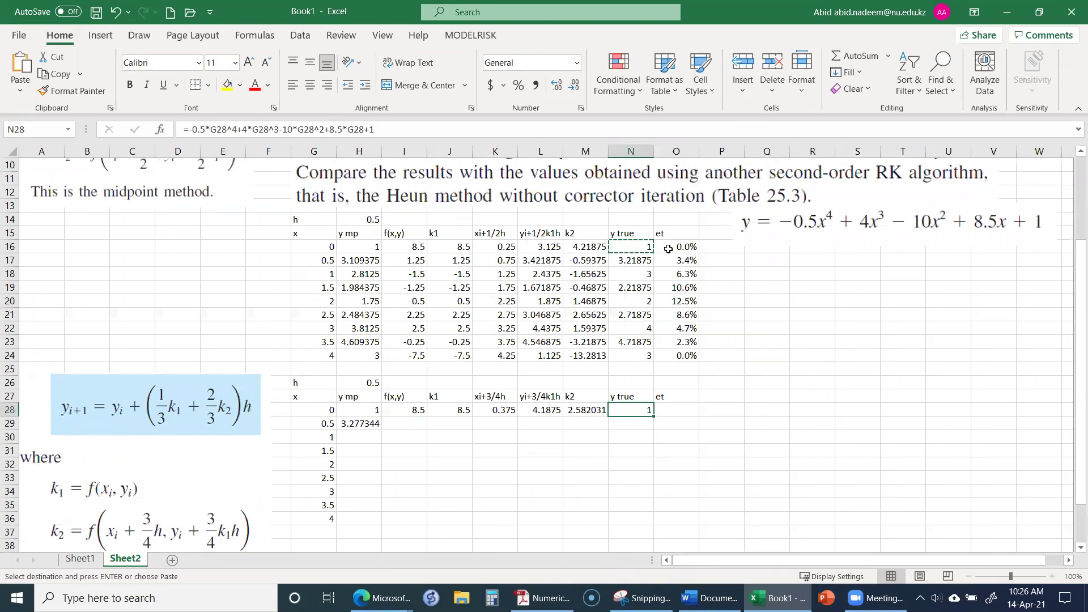
{"action": "left_click", "coordinate": [668, 249]}
{"action": "right_click", "coordinate": [668, 249]}
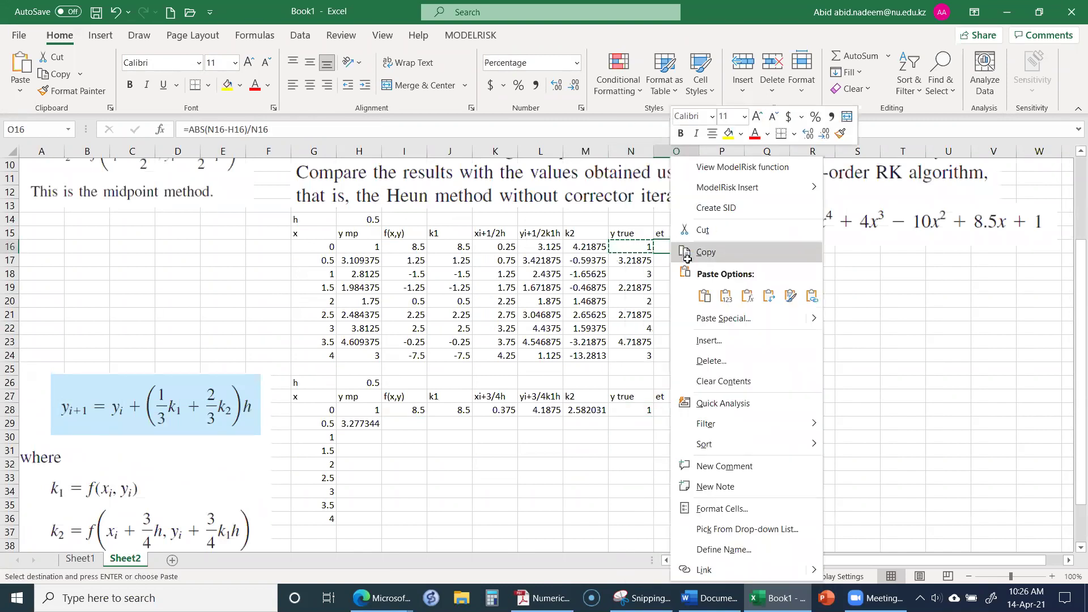
{"action": "left_click", "coordinate": [687, 252]}
{"action": "left_click", "coordinate": [667, 409]}
{"action": "right_click", "coordinate": [667, 409]}
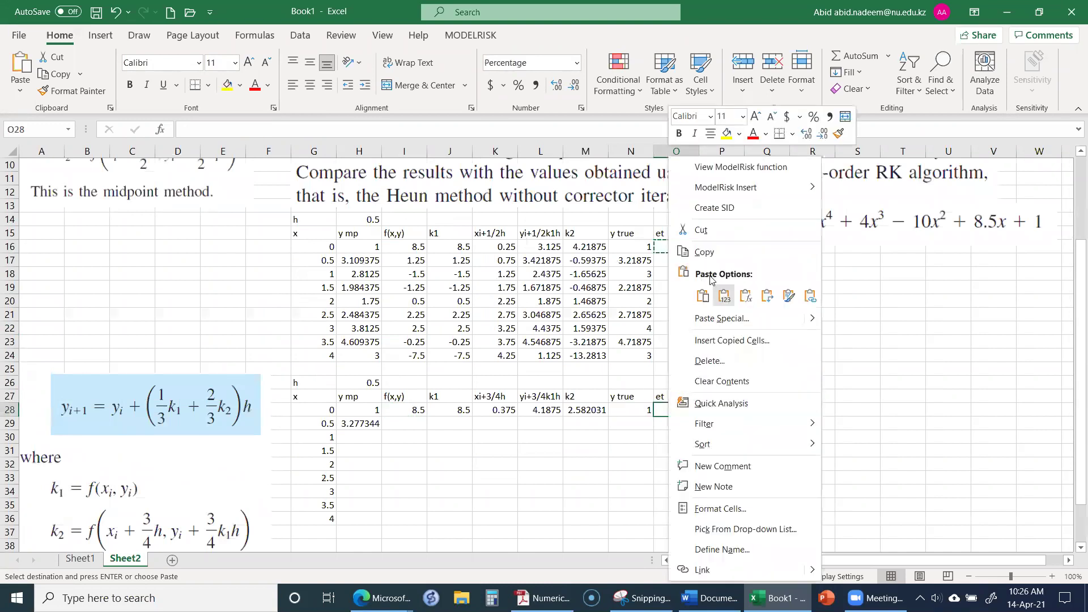
{"action": "left_click", "coordinate": [703, 296]}
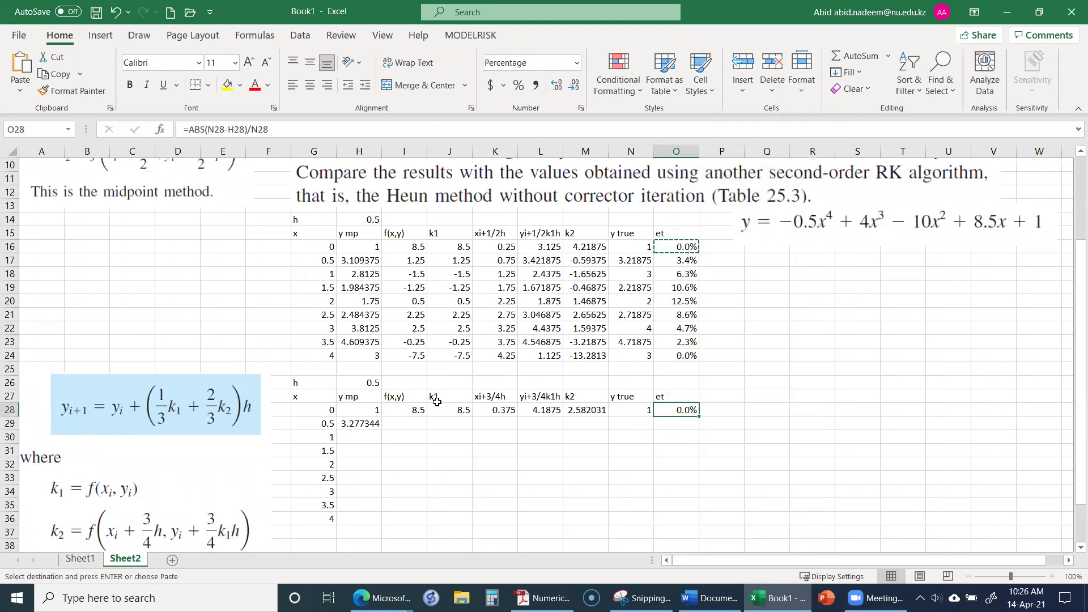
Fill the row formulas down to row 36 (x = 4), ending with y = 3.03125.
{"action": "left_click_drag", "start_coordinate": [409, 411], "coordinate": [698, 430]}
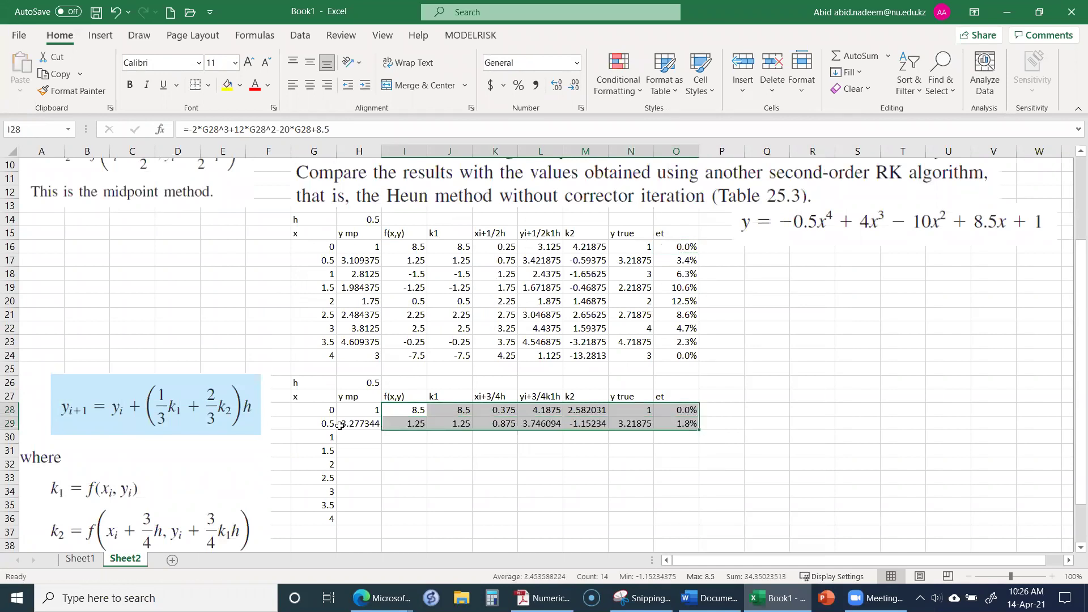
{"action": "left_click_drag", "start_coordinate": [327, 423], "coordinate": [701, 524]}
{"action": "scroll", "coordinate": [777, 531], "scroll_direction": "down", "scroll_amount": 3}
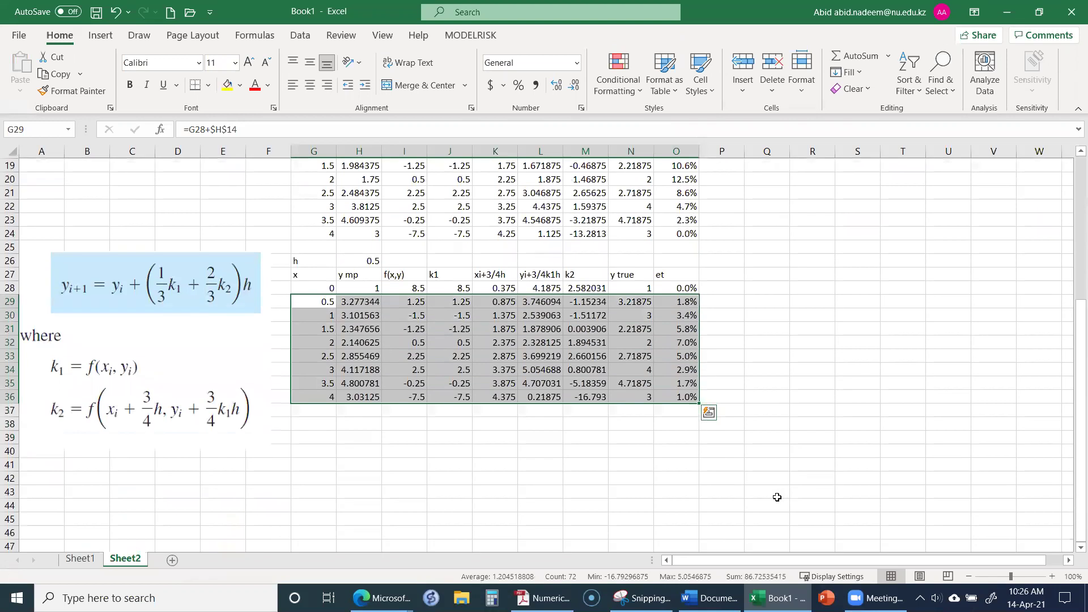
{"action": "left_click", "coordinate": [601, 355]}
{"action": "left_click", "coordinate": [362, 302]}
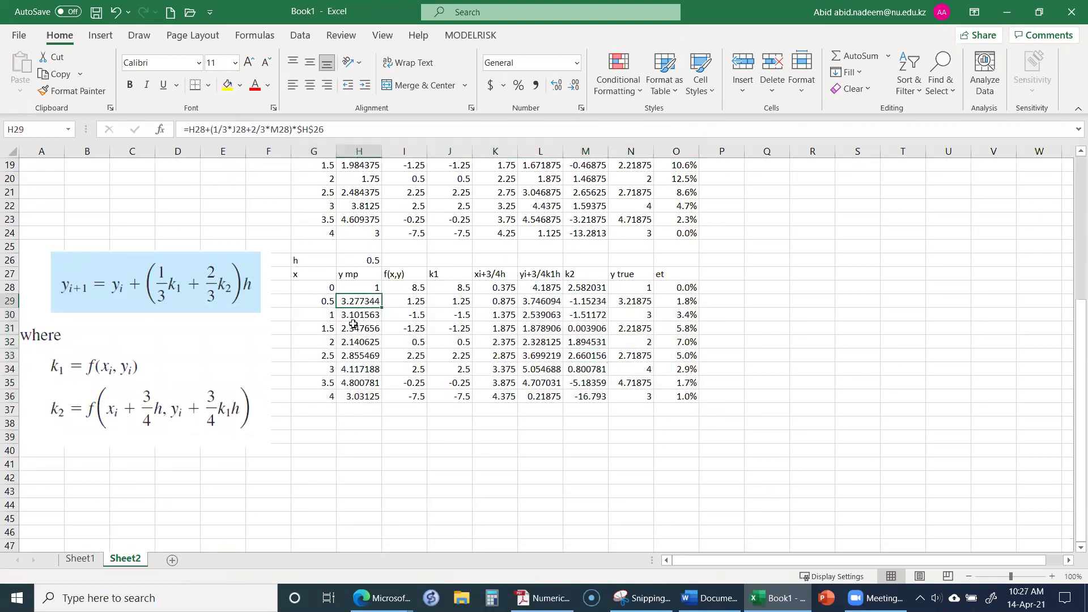
{"action": "left_click", "coordinate": [354, 316]}
{"action": "left_click", "coordinate": [355, 331]}
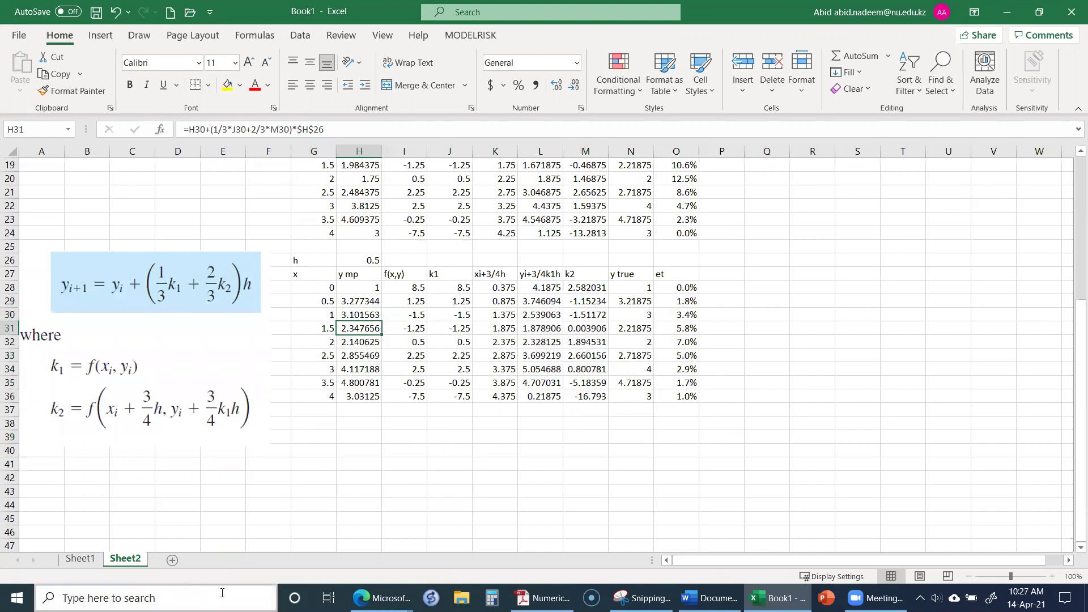
Bring up the textbook's Table 25.3 in the PDF for comparison.
{"action": "left_click", "coordinate": [543, 598]}
{"action": "scroll", "coordinate": [526, 336], "scroll_direction": "down", "scroll_amount": 10}
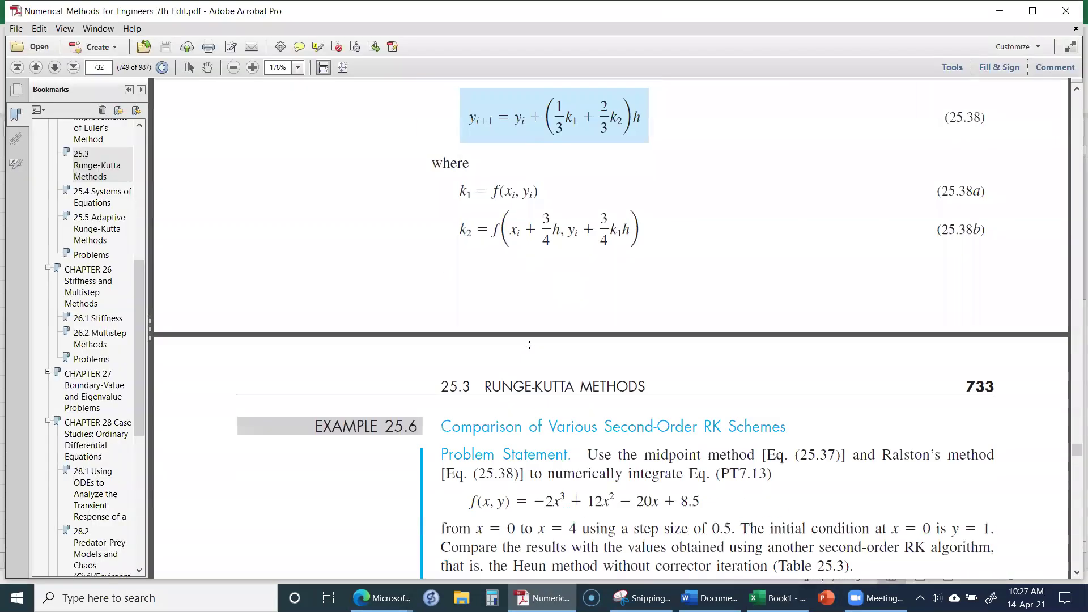
{"action": "scroll", "coordinate": [526, 336], "scroll_direction": "down", "scroll_amount": 15}
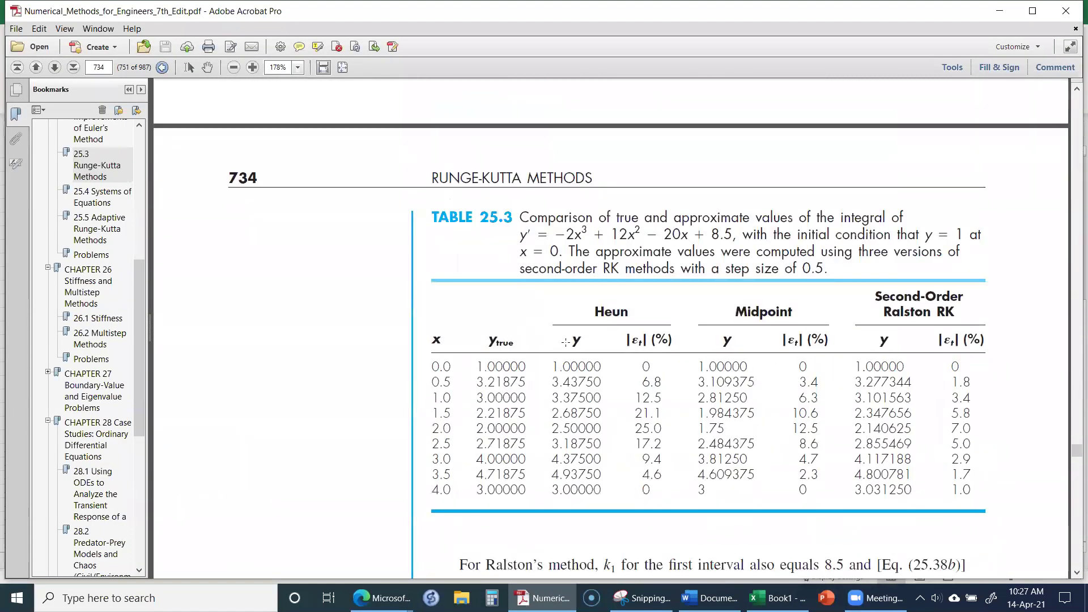
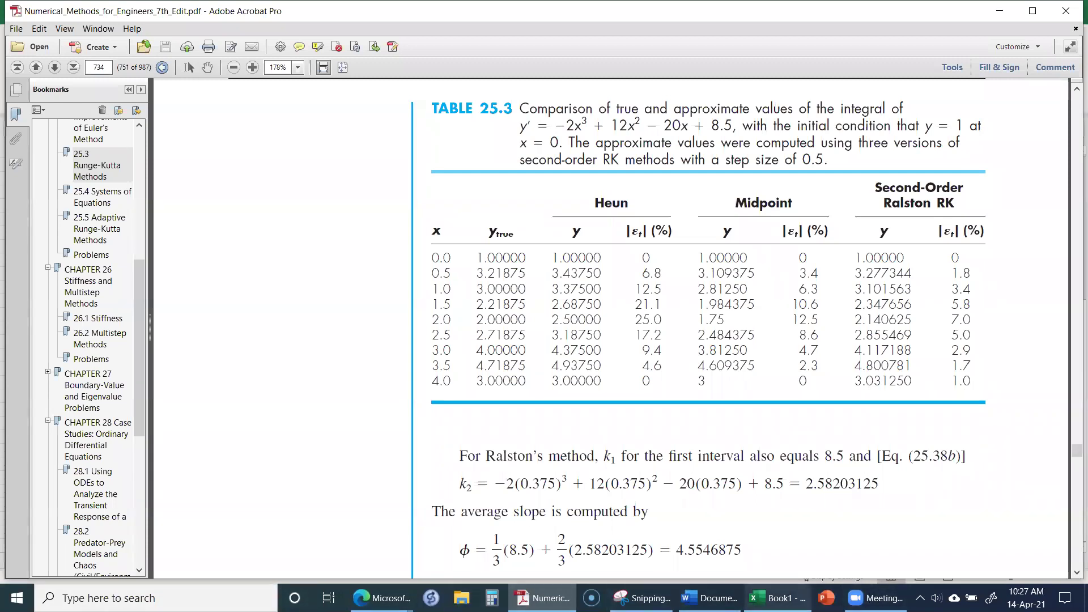
Switch from Acrobat back to the Excel Book1 workbook.
{"action": "left_click", "coordinate": [744, 581]}
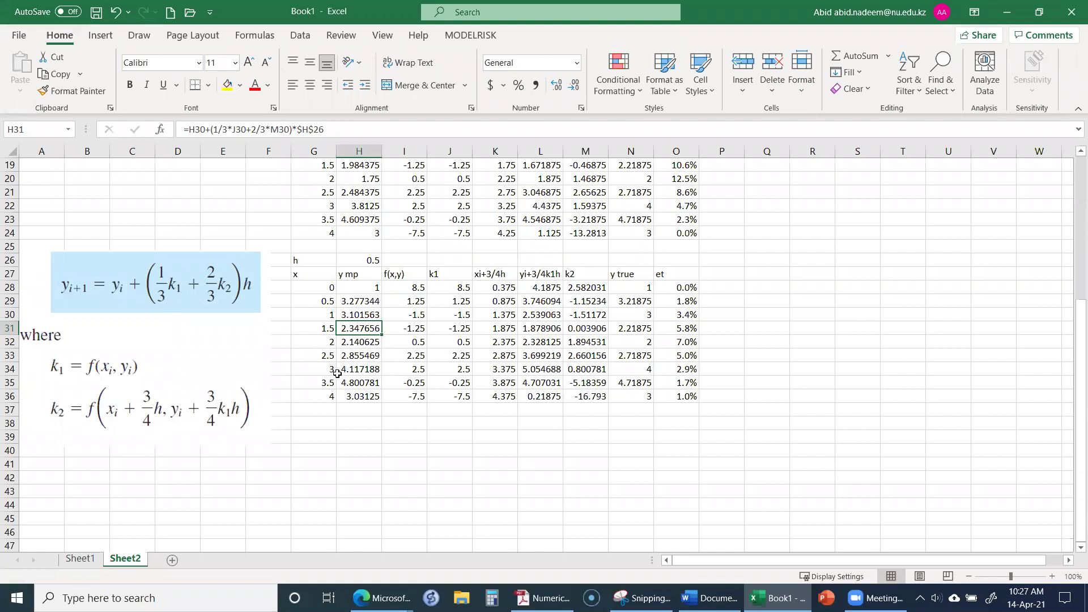
Copy the Heun method equation picture on Sheet1.
{"action": "scroll", "coordinate": [401, 361], "scroll_direction": "down", "scroll_amount": 1}
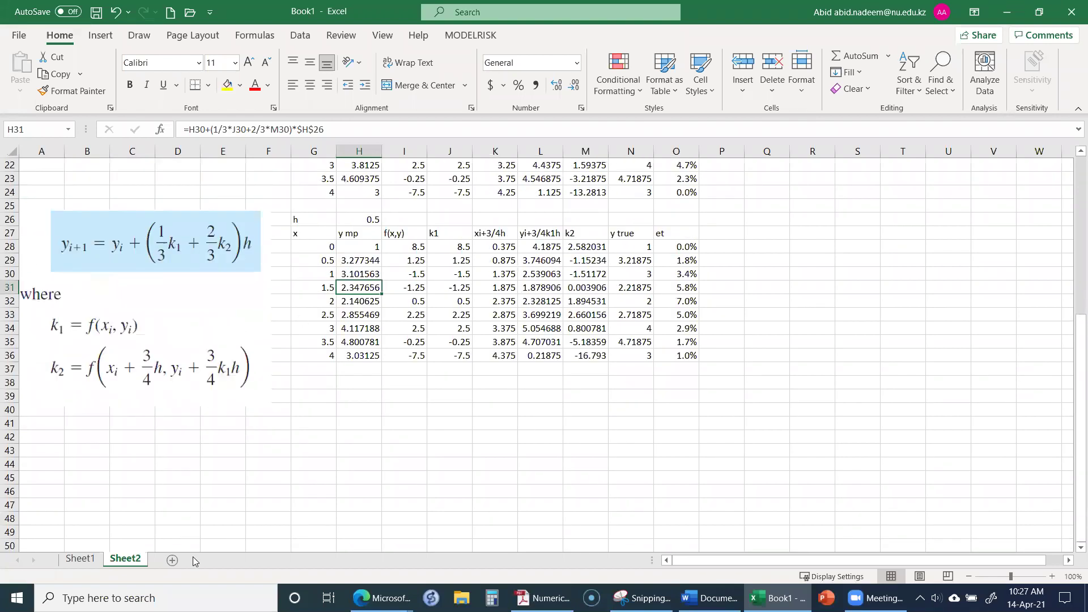
{"action": "left_click", "coordinate": [80, 559]}
{"action": "left_click", "coordinate": [246, 437]}
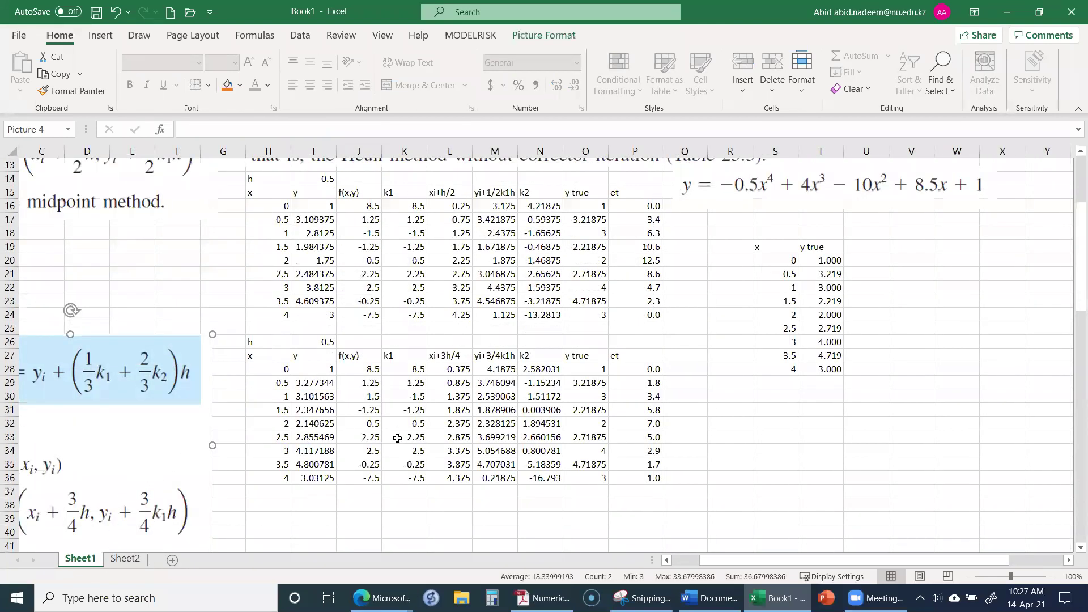
{"action": "scroll", "coordinate": [396, 437], "scroll_direction": "down", "scroll_amount": 2}
{"action": "scroll", "coordinate": [397, 437], "scroll_direction": "right", "scroll_amount": 1}
{"action": "scroll", "coordinate": [396, 437], "scroll_direction": "down", "scroll_amount": 4}
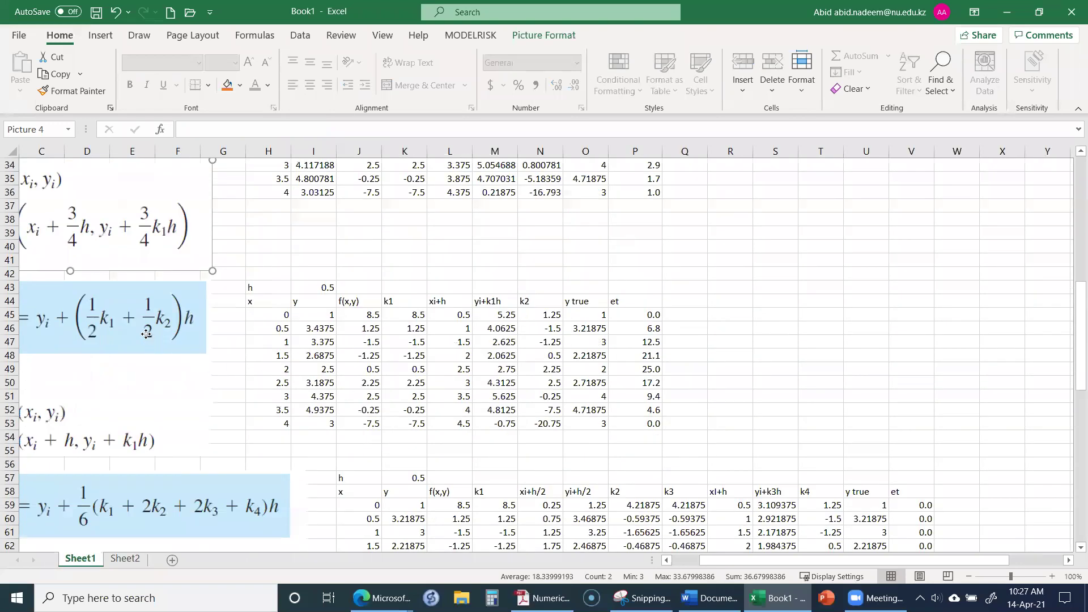
{"action": "left_click", "coordinate": [146, 335]}
{"action": "right_click", "coordinate": [146, 335]}
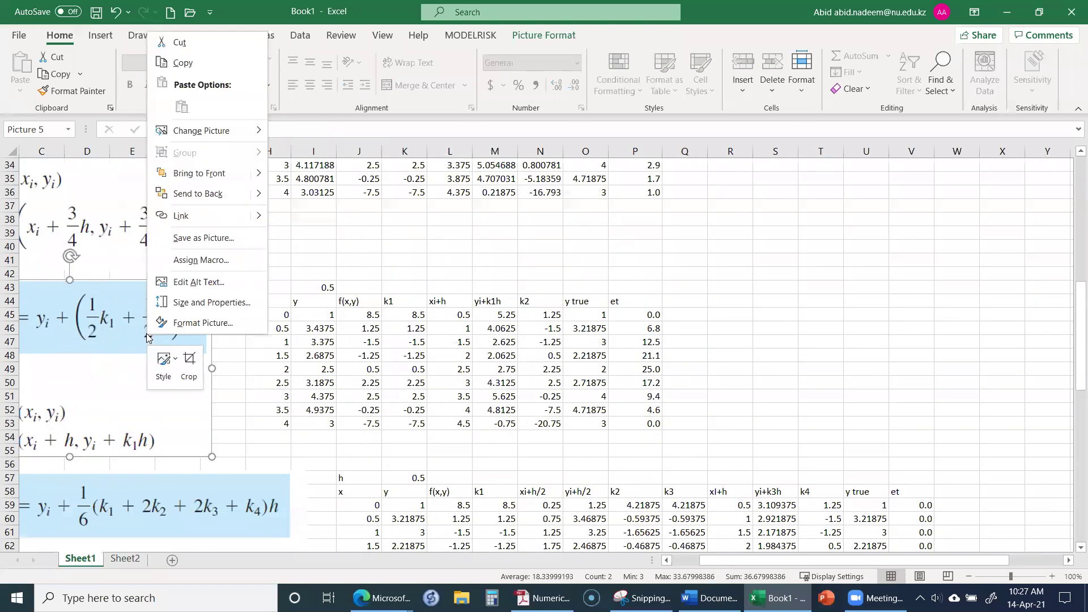
{"action": "left_click", "coordinate": [188, 69]}
Go back to the textbook PDF and scroll up its pages.
{"action": "left_click", "coordinate": [543, 598]}
{"action": "scroll", "coordinate": [525, 385], "scroll_direction": "up", "scroll_amount": 1}
{"action": "scroll", "coordinate": [525, 385], "scroll_direction": "up", "scroll_amount": 15}
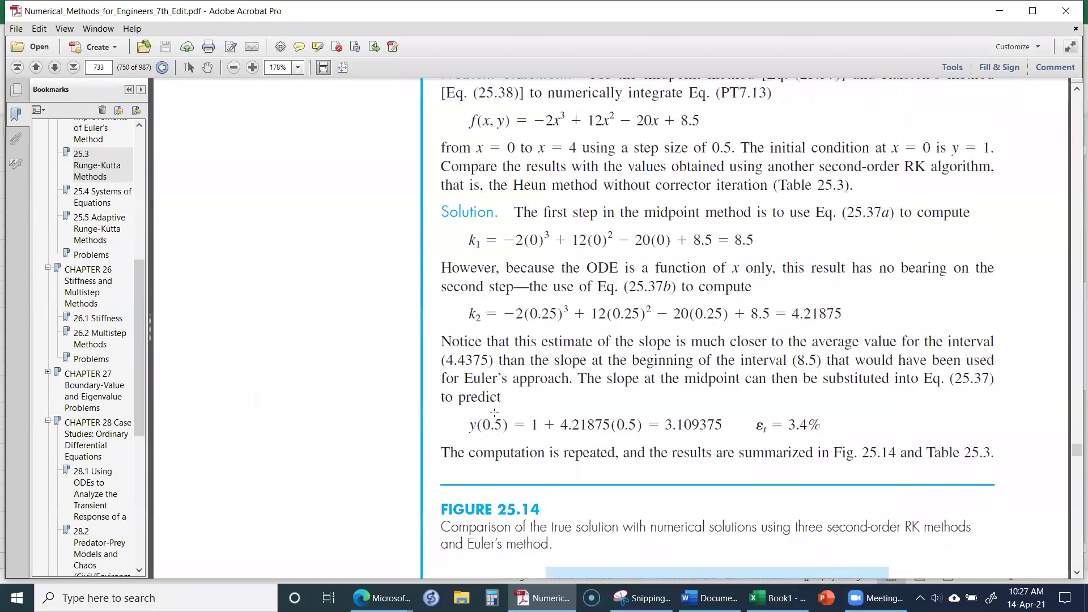
Scroll the PDF to page 732's Heun method equations and Example 25.6.
{"action": "scroll", "coordinate": [491, 405], "scroll_direction": "down", "scroll_amount": 3}
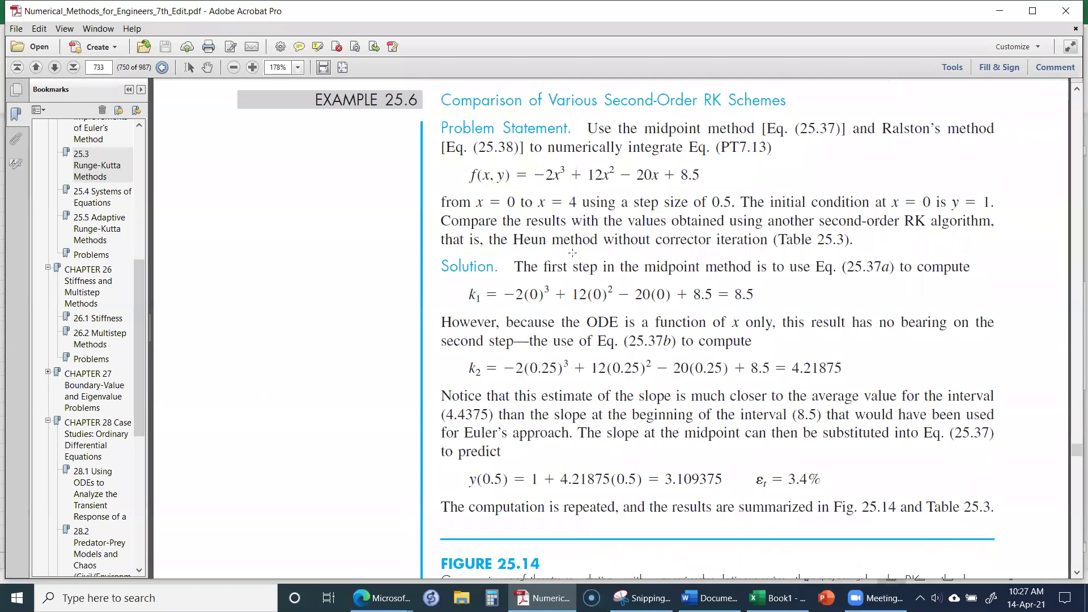
{"action": "scroll", "coordinate": [573, 252], "scroll_direction": "up", "scroll_amount": 15}
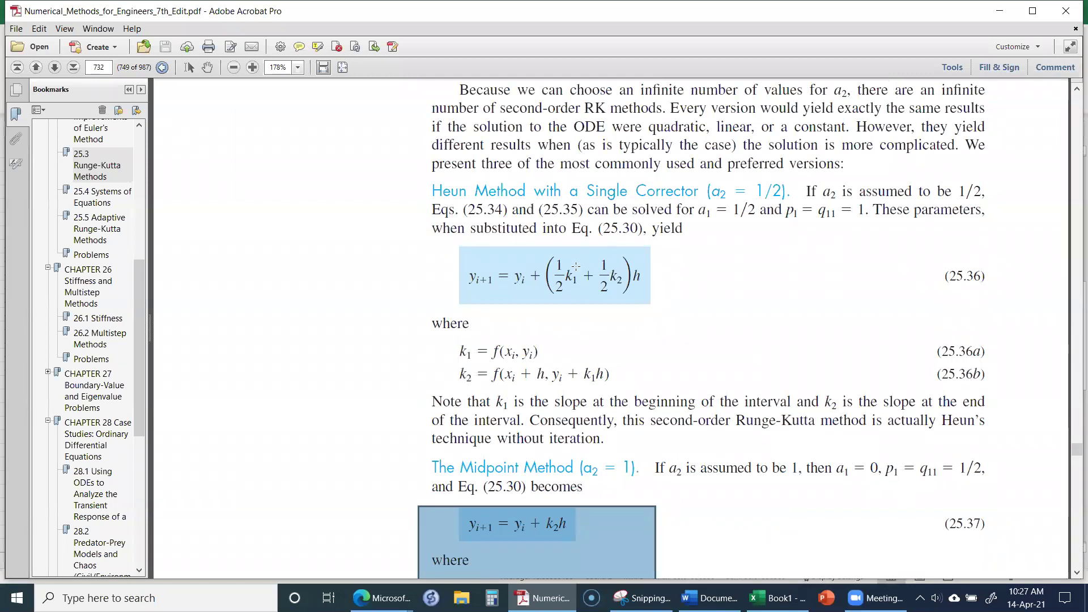
Paste the Heun equation picture at cell A41 on Sheet2.
{"action": "left_click", "coordinate": [777, 598]}
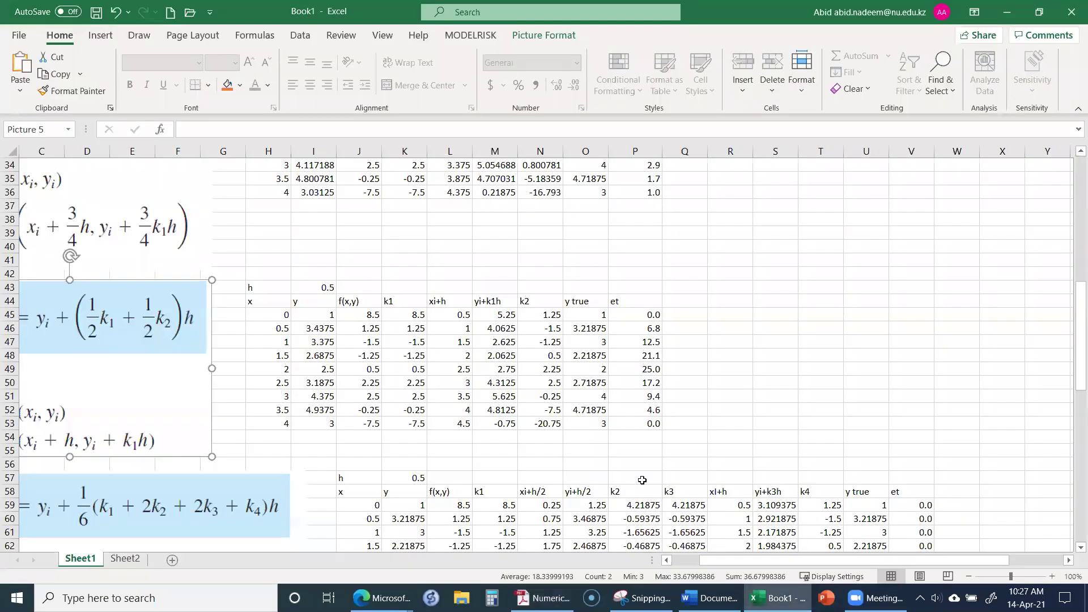
{"action": "left_click", "coordinate": [126, 559]}
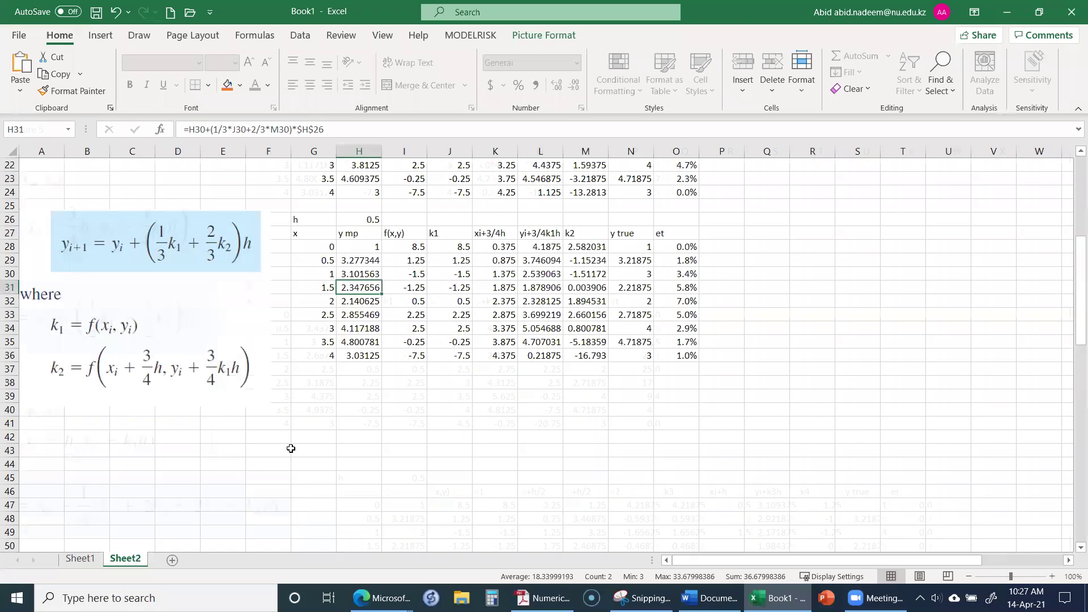
{"action": "scroll", "coordinate": [70, 339], "scroll_direction": "down", "scroll_amount": 2}
{"action": "left_click", "coordinate": [41, 345]}
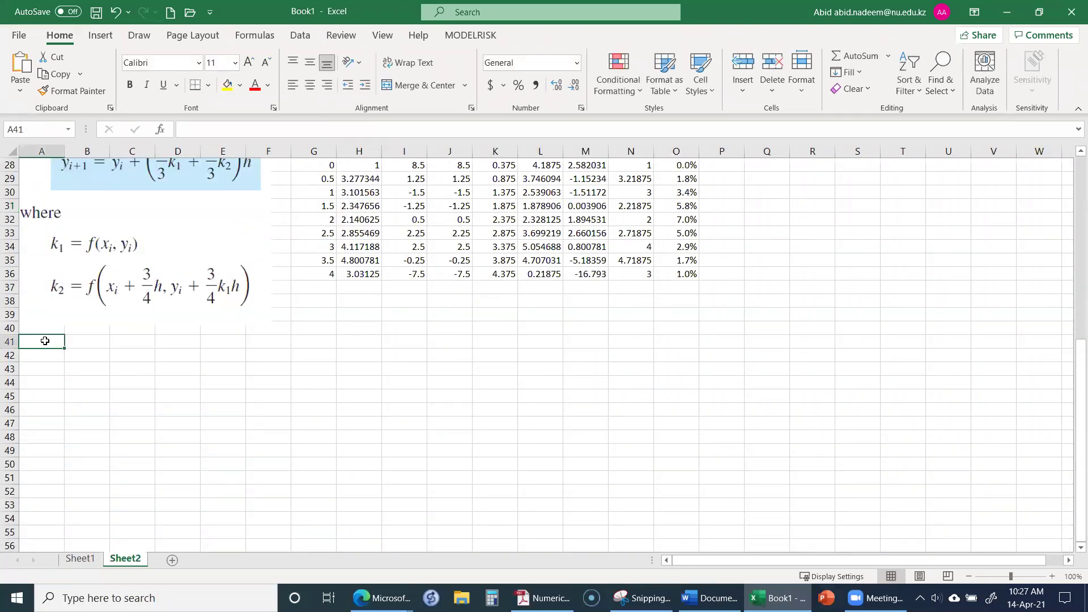
{"action": "right_click", "coordinate": [45, 346]}
{"action": "left_click", "coordinate": [80, 296]}
Copy the Ralston RK table G26:O36 and paste it starting at G41.
{"action": "scroll", "coordinate": [444, 381], "scroll_direction": "up", "scroll_amount": 2}
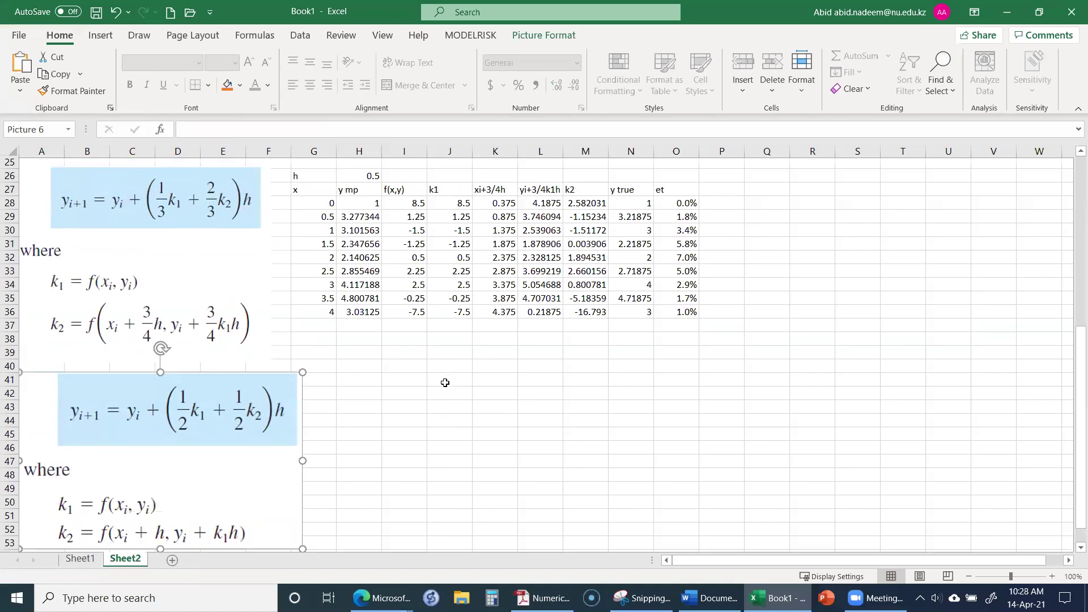
{"action": "left_click_drag", "start_coordinate": [301, 221], "coordinate": [658, 351]}
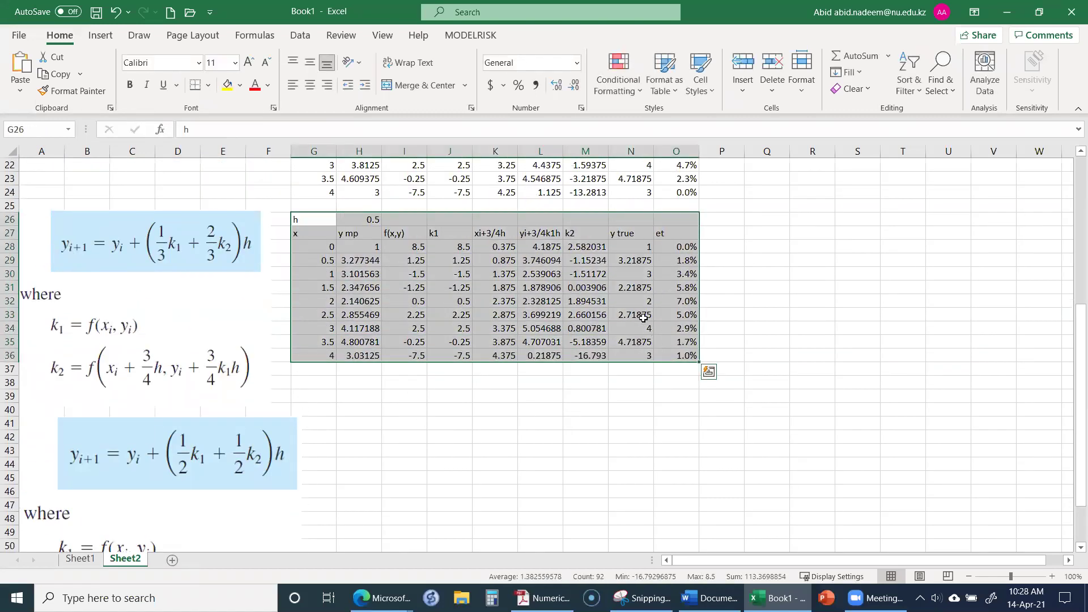
{"action": "right_click", "coordinate": [647, 322]}
{"action": "left_click", "coordinate": [697, 252]}
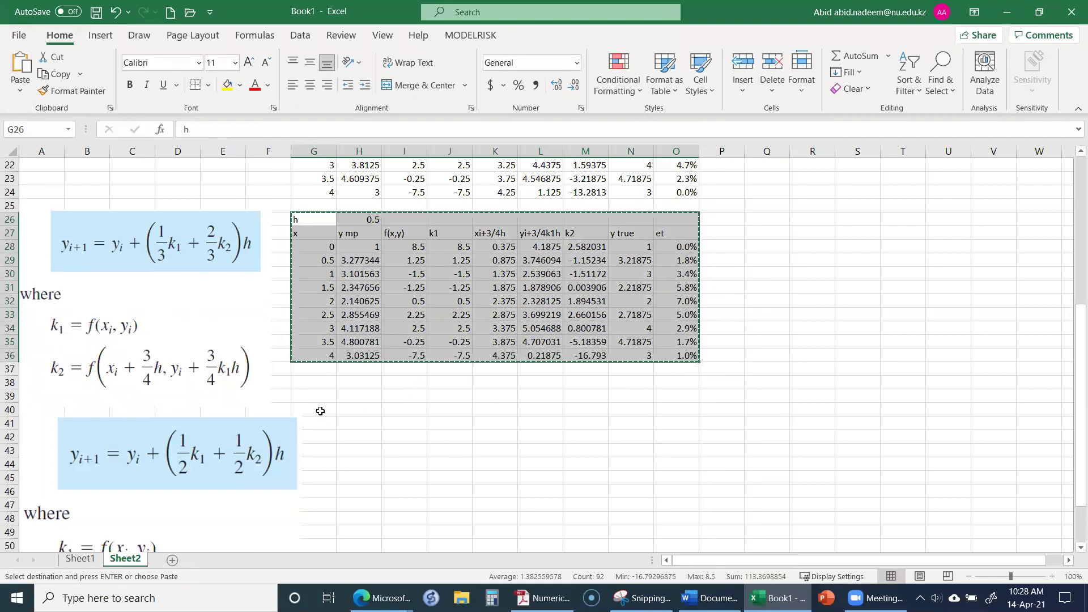
{"action": "right_click", "coordinate": [323, 429]}
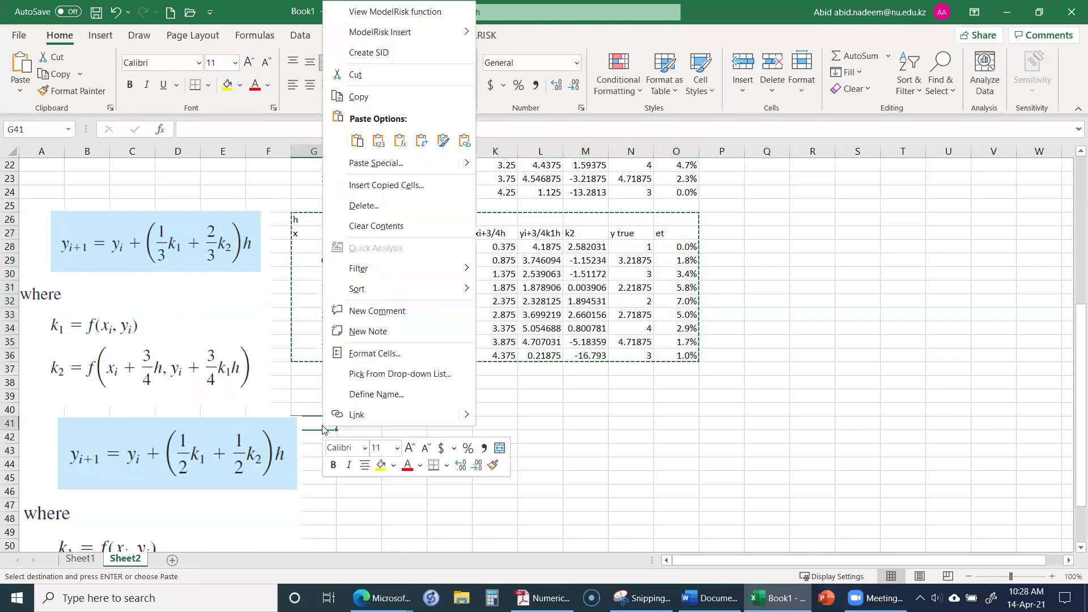
{"action": "left_click", "coordinate": [357, 140]}
Resize the pasted Heun picture and select the copied table's rows after x=0.
{"action": "left_click", "coordinate": [237, 423]}
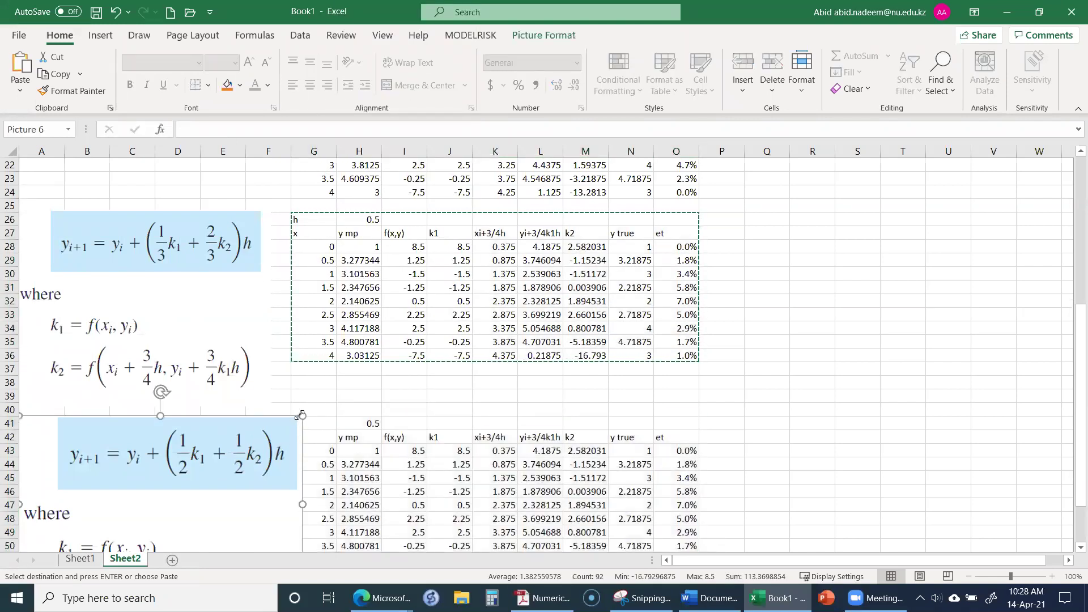
{"action": "left_click_drag", "start_coordinate": [299, 415], "coordinate": [269, 437]}
{"action": "scroll", "coordinate": [454, 417], "scroll_direction": "down", "scroll_amount": 5}
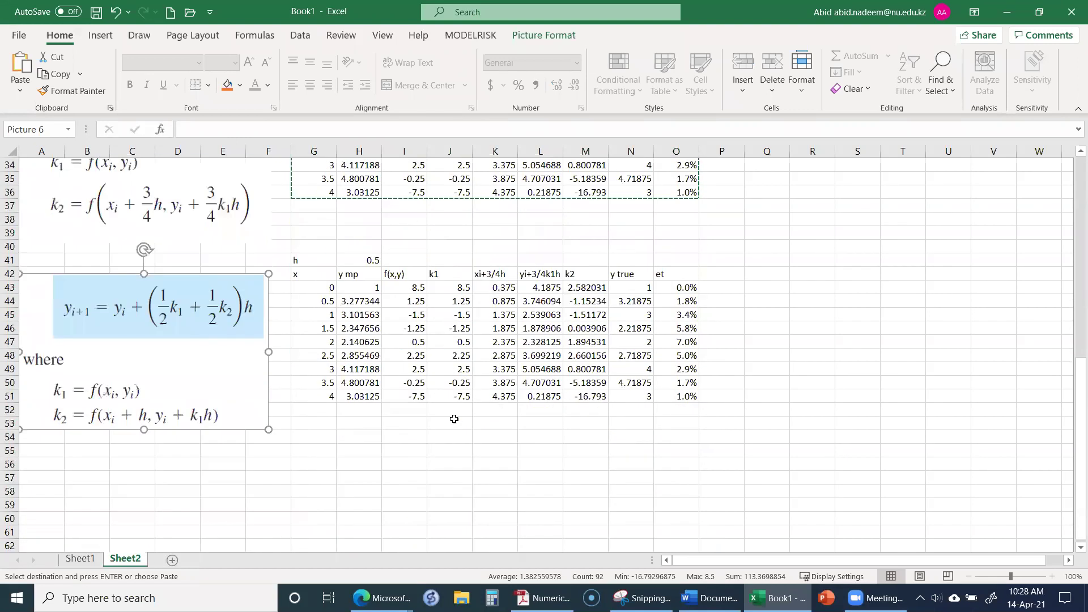
{"action": "scroll", "coordinate": [452, 327], "scroll_direction": "up", "scroll_amount": 1}
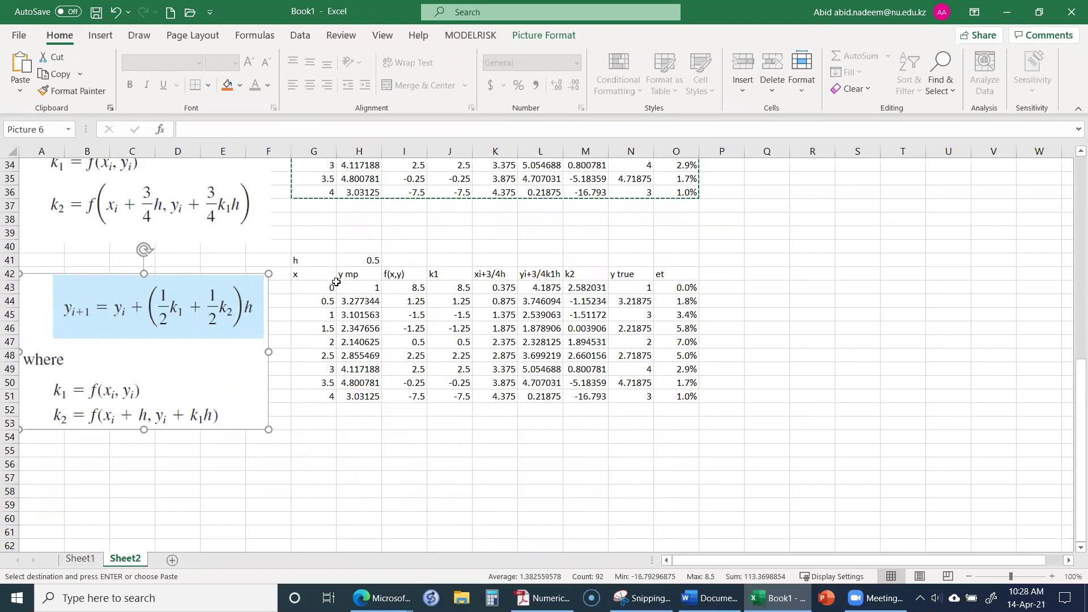
{"action": "left_click_drag", "start_coordinate": [346, 301], "coordinate": [682, 396]}
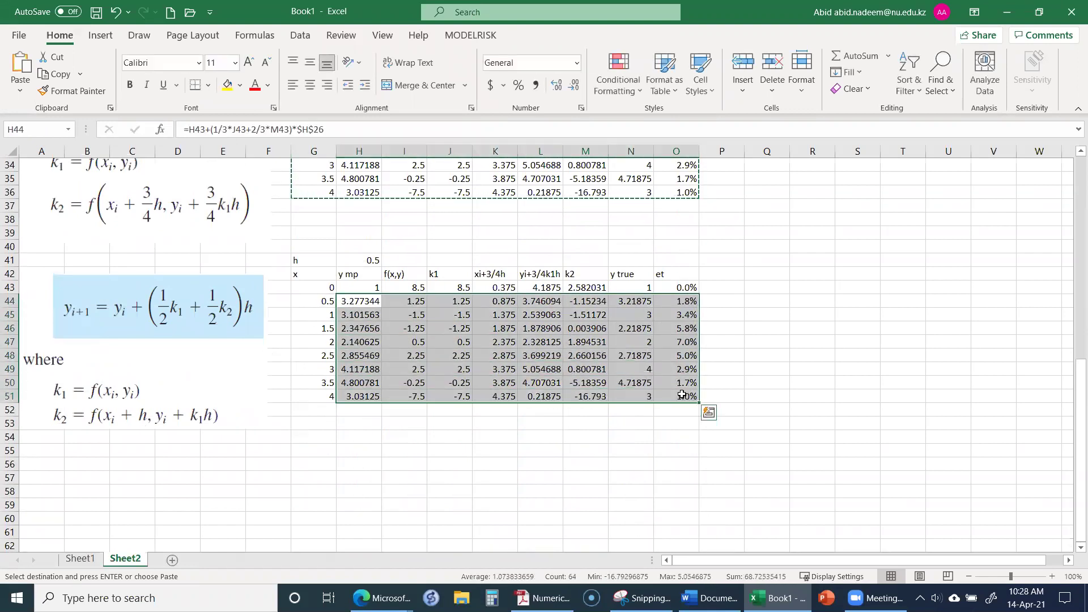
Clear the copied table's rows H44:O51 below x=0.
{"action": "key", "text": "Delete"}
{"action": "key", "text": "Up"}
{"action": "key", "text": "Right"}
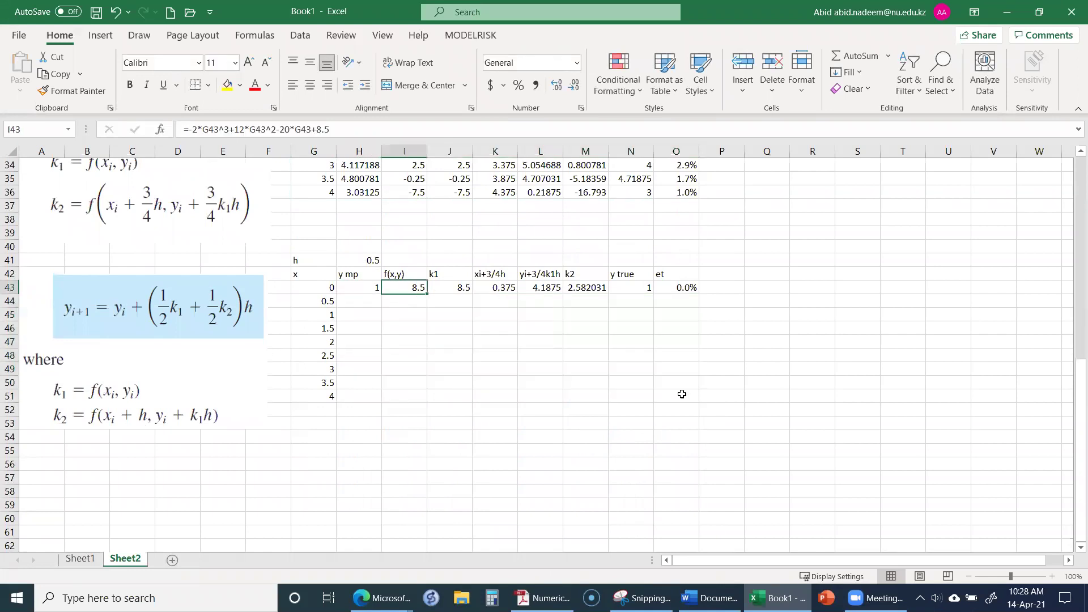
{"action": "left_click_drag", "start_coordinate": [419, 289], "coordinate": [666, 289]}
{"action": "left_click", "coordinate": [446, 288]}
{"action": "left_click_drag", "start_coordinate": [486, 291], "coordinate": [670, 294]}
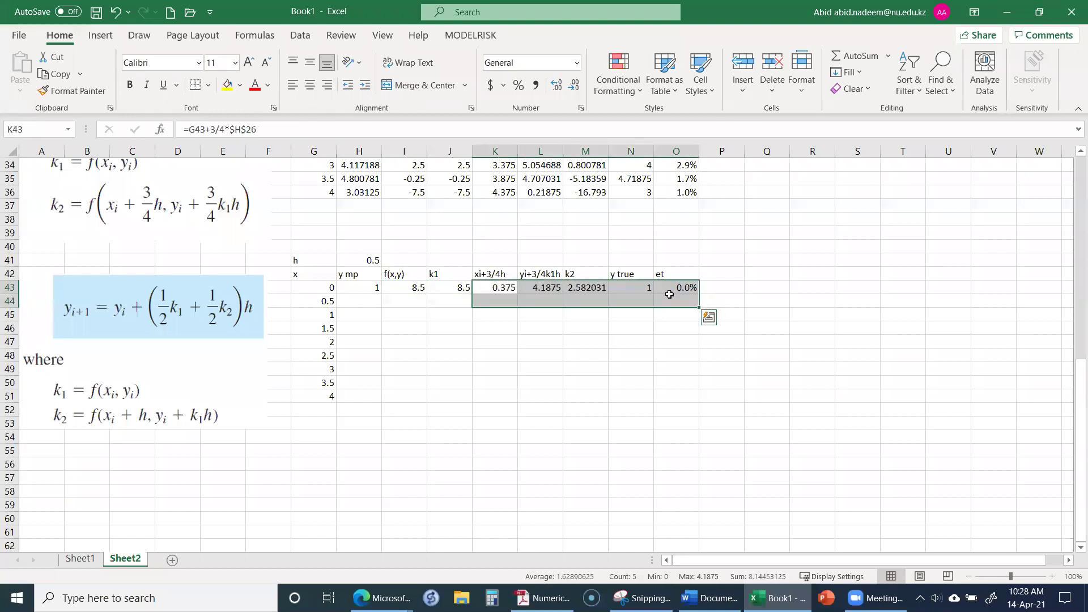
Clear only the x=0 row's xi and yi cells, undoing a delete that also removed k2.
{"action": "left_click", "coordinate": [506, 288]}
{"action": "left_click_drag", "start_coordinate": [506, 289], "coordinate": [578, 290]}
{"action": "key", "text": "Delete"}
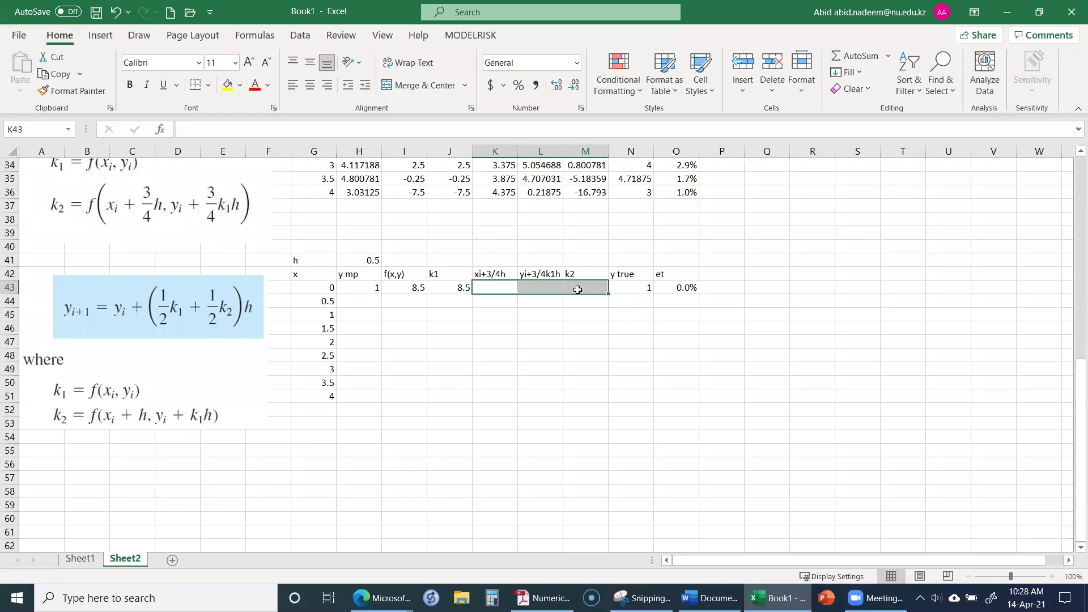
{"action": "left_click", "coordinate": [578, 290]}
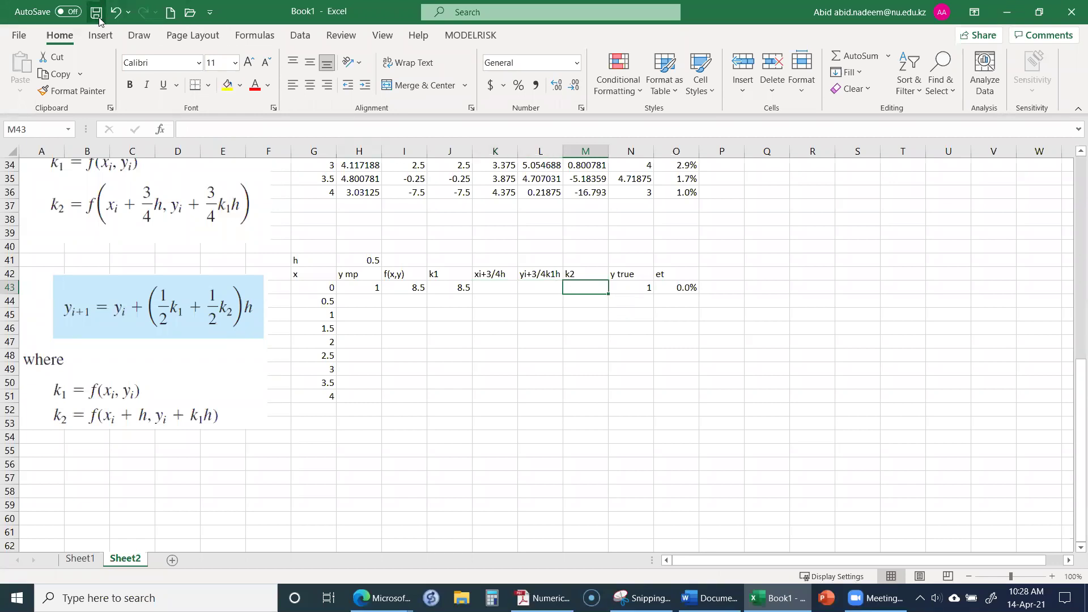
{"action": "left_click", "coordinate": [115, 12]}
{"action": "left_click_drag", "start_coordinate": [496, 288], "coordinate": [539, 287]}
{"action": "key", "text": "Delete"}
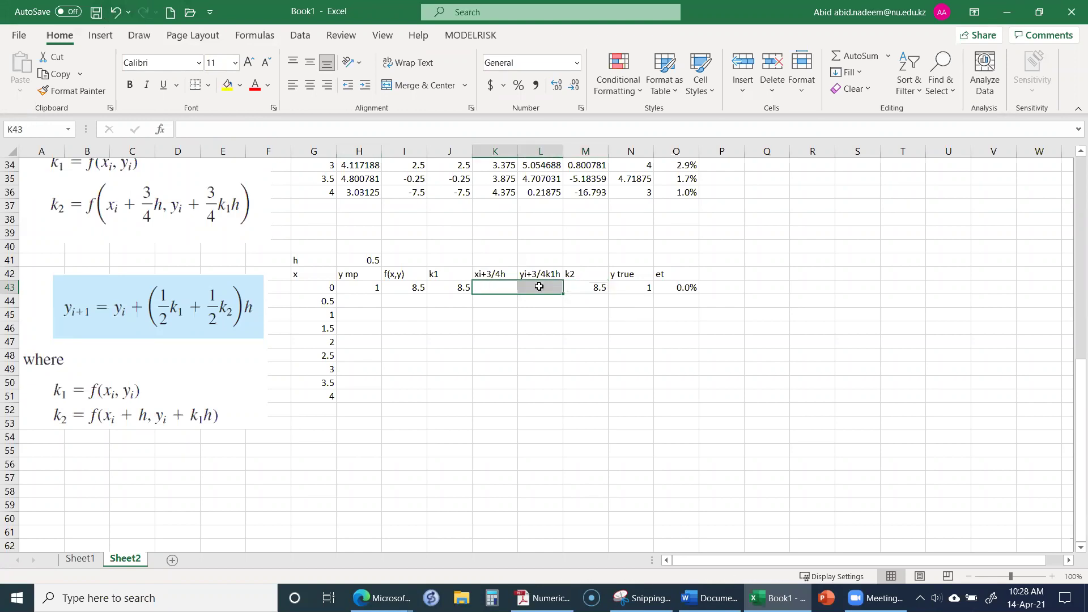
{"action": "key", "text": "shift+Left"}
{"action": "key", "text": "Left"}
{"action": "key", "text": "Left"}
{"action": "key", "text": "Left"}
{"action": "key", "text": "Left"}
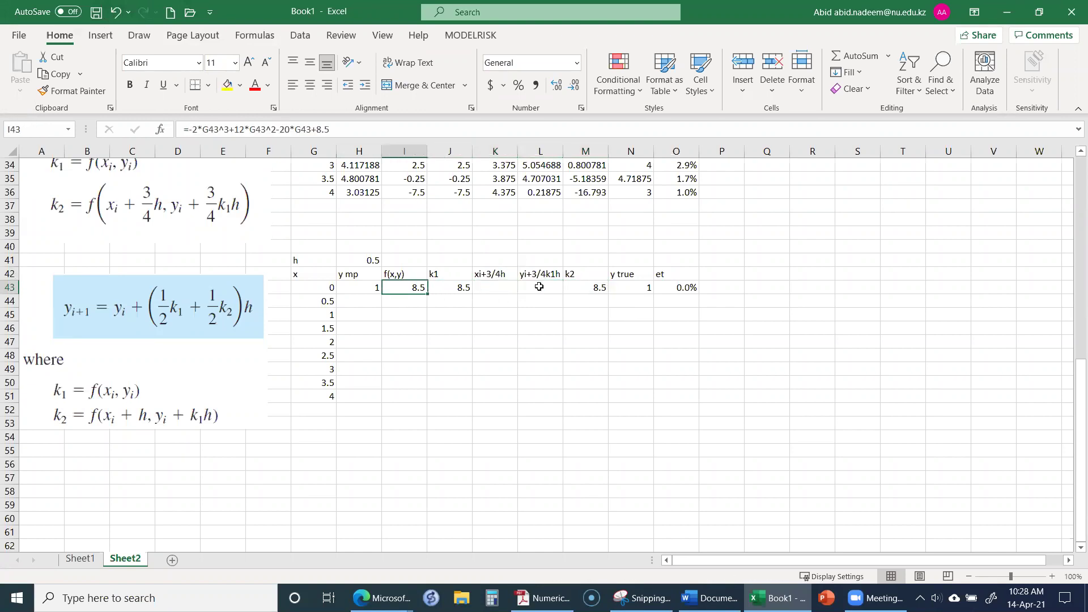
{"action": "key", "text": "Right"}
{"action": "key", "text": "Right"}
{"action": "key", "text": "Right"}
{"action": "key", "text": "Right"}
Rename the copied table's column headings to xi+h and yi+kih.
{"action": "key", "text": "Up"}
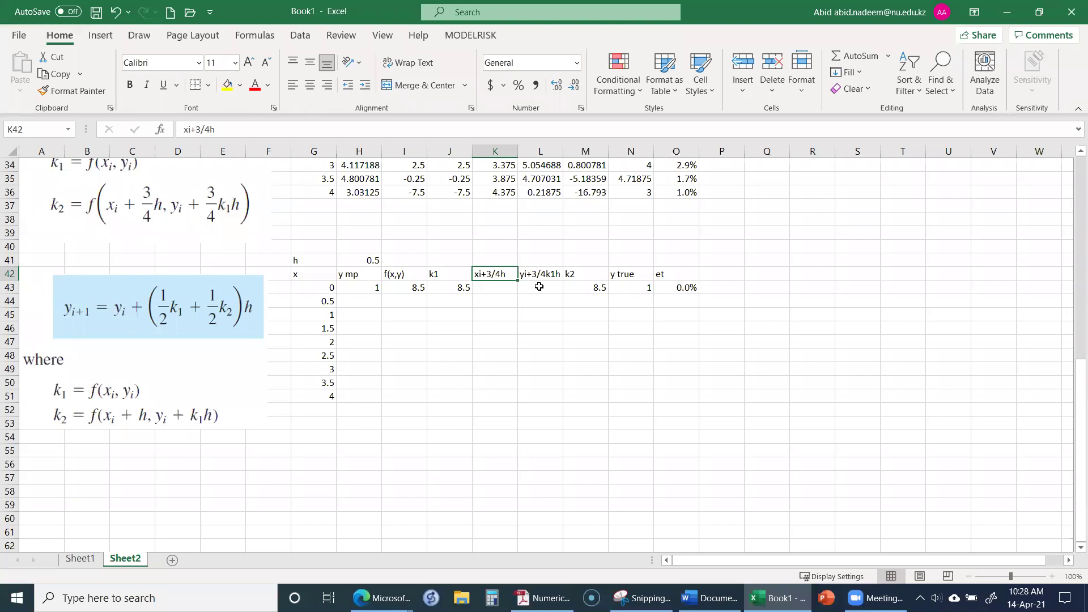
{"action": "key", "text": "BackSpace"}
{"action": "key", "text": "BackSpace"}
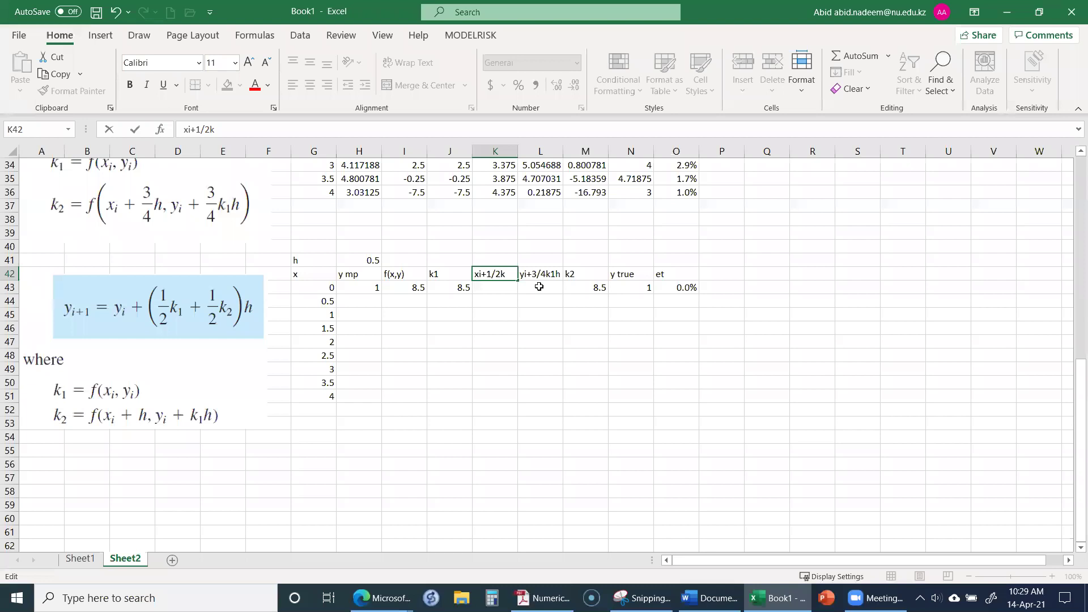
{"action": "type", "text": "1"}
{"action": "key", "text": "Tab"}
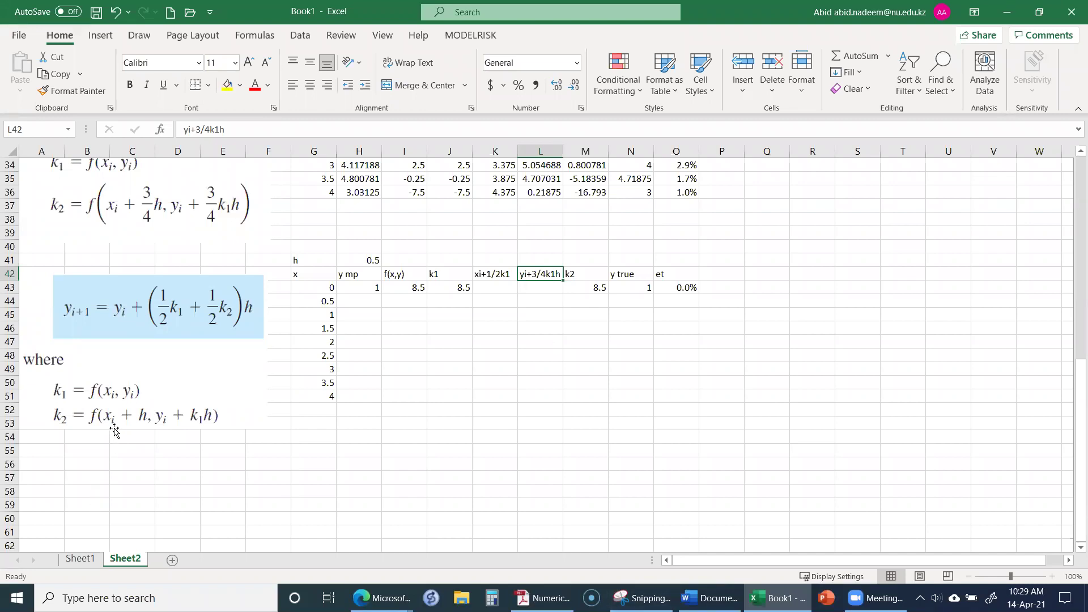
{"action": "left_click", "coordinate": [507, 273]}
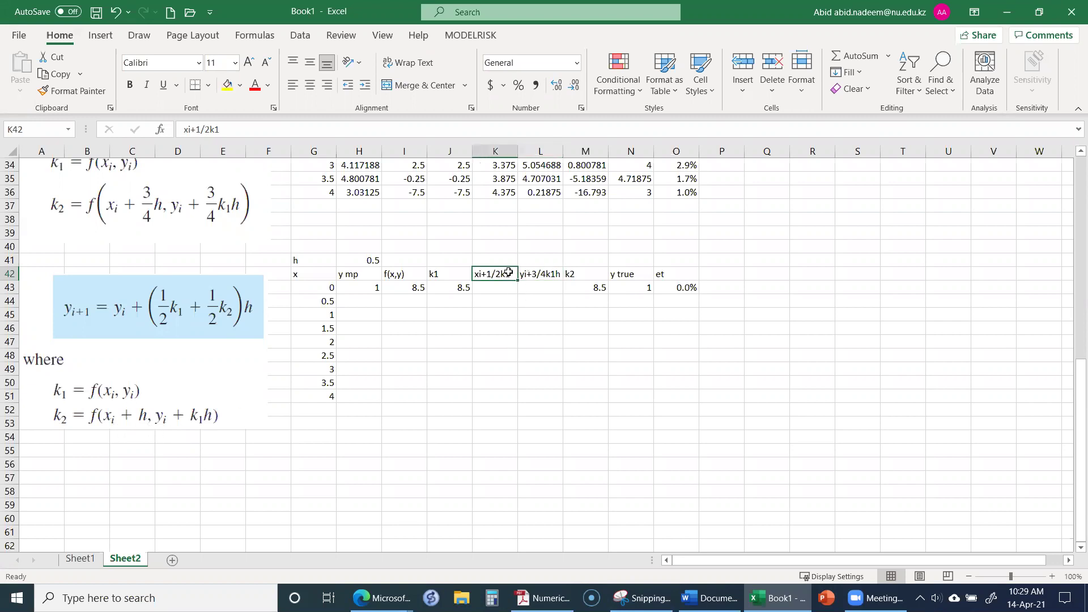
{"action": "type", "text": "xi+h"}
{"action": "key", "text": "Tab"}
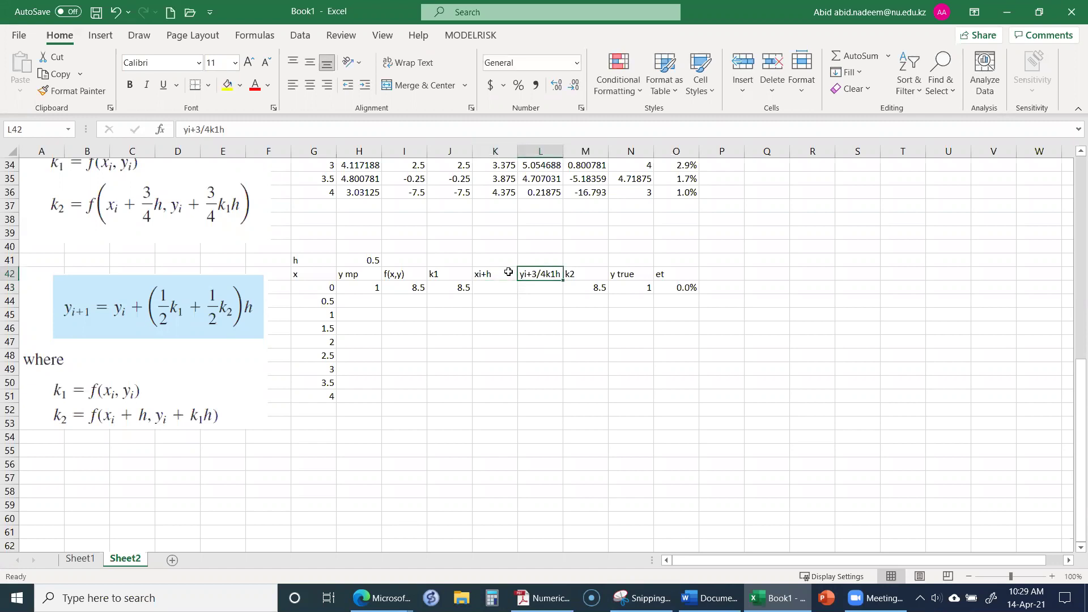
{"action": "type", "text": "yi+k"}
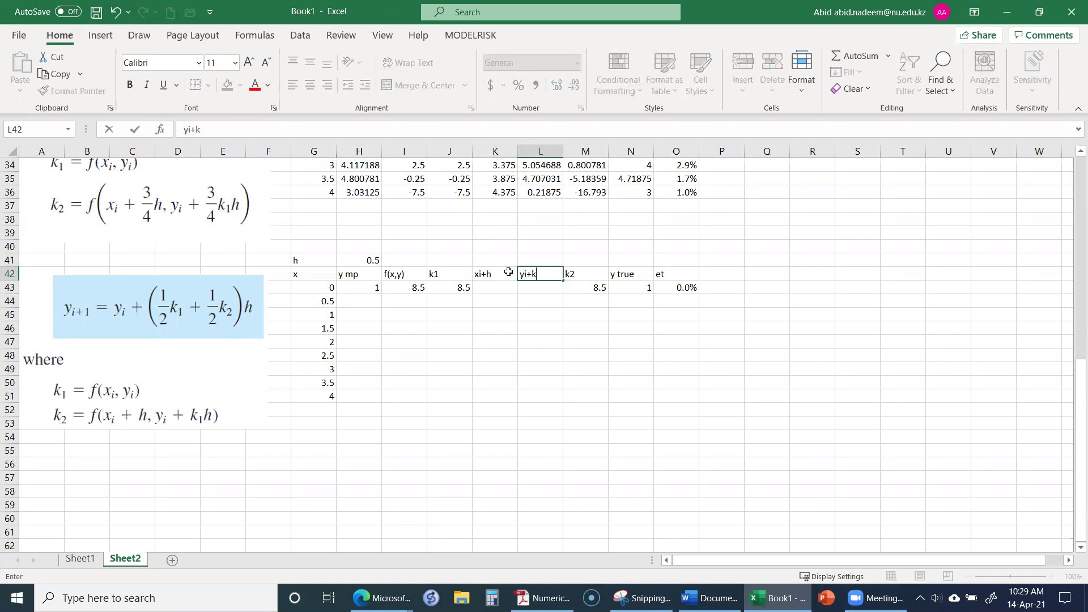
{"action": "key", "text": "Return"}
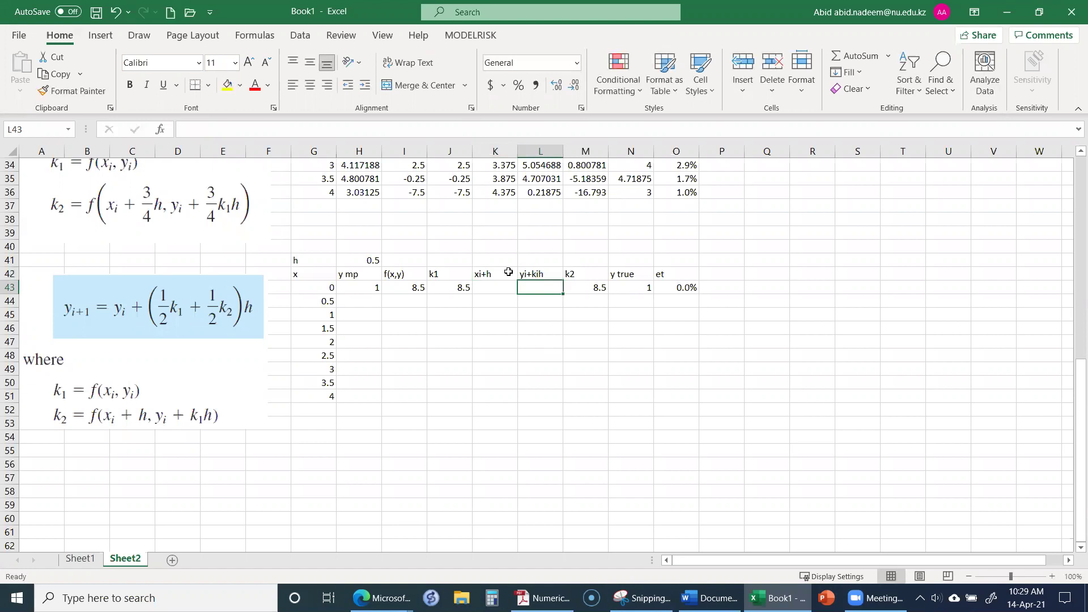
Begin the x=0 row's xi+h formula in K43 referencing G43.
{"action": "key", "text": "Left"}
{"action": "type", "text": "="}
{"action": "key", "text": "Left"}
{"action": "key", "text": "Left"}
{"action": "key", "text": "Left"}
{"action": "key", "text": "Left"}
Complete K43 as =G43+$H$41, giving xi+h of 0.5.
{"action": "type", "text": "+"}
{"action": "key", "text": "Up"}
{"action": "key", "text": "Up"}
{"action": "key", "text": "Left"}
{"action": "key", "text": "Left"}
{"action": "key", "text": "Left"}
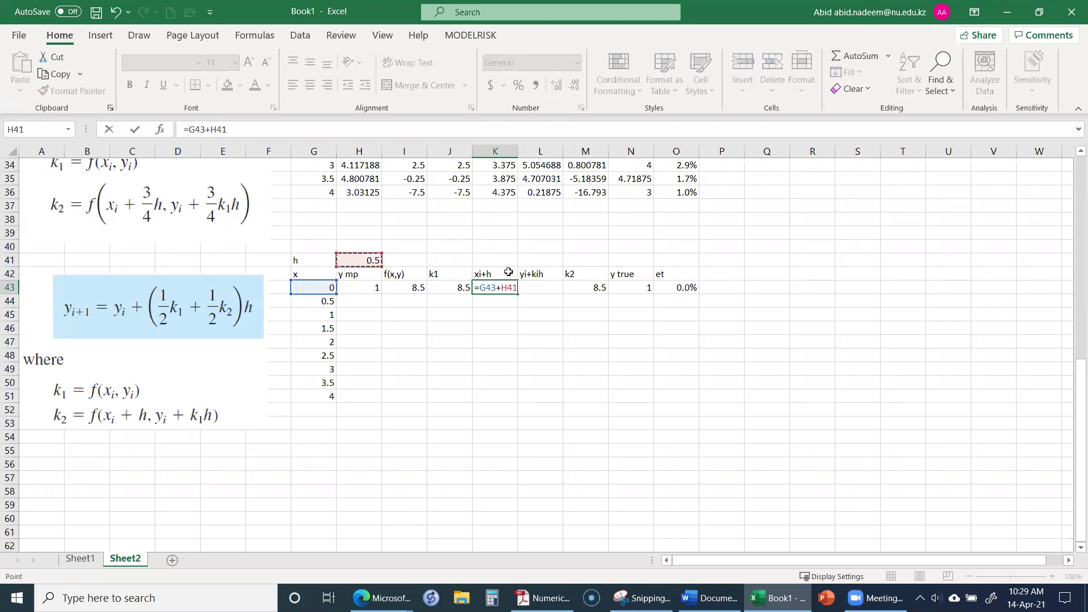
{"action": "key", "text": "F4"}
{"action": "key", "text": "ctrl+Return"}
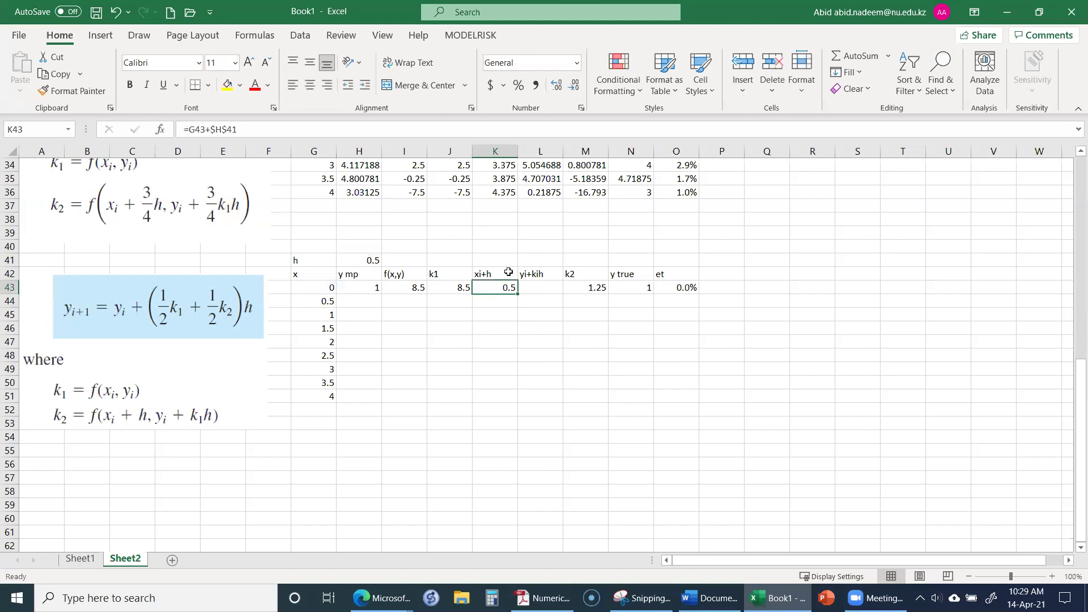
Enter =H43+J43*$H$41 in L43, giving yi+kih of 5.25.
{"action": "key", "text": "Right"}
{"action": "type", "text": "="}
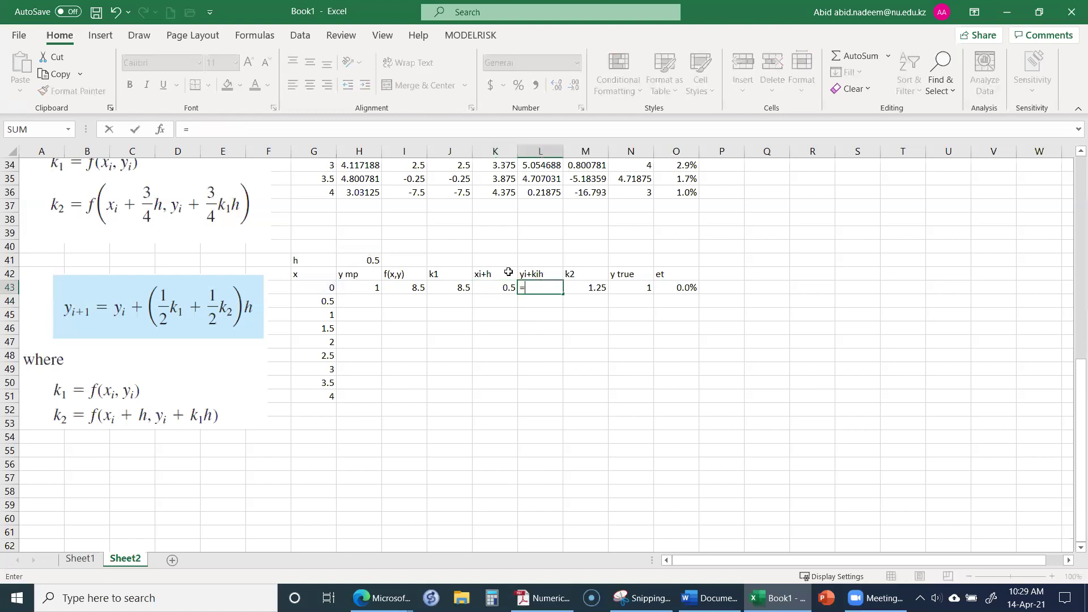
{"action": "key", "text": "Left"}
{"action": "key", "text": "Left"}
{"action": "key", "text": "Left"}
{"action": "key", "text": "Left"}
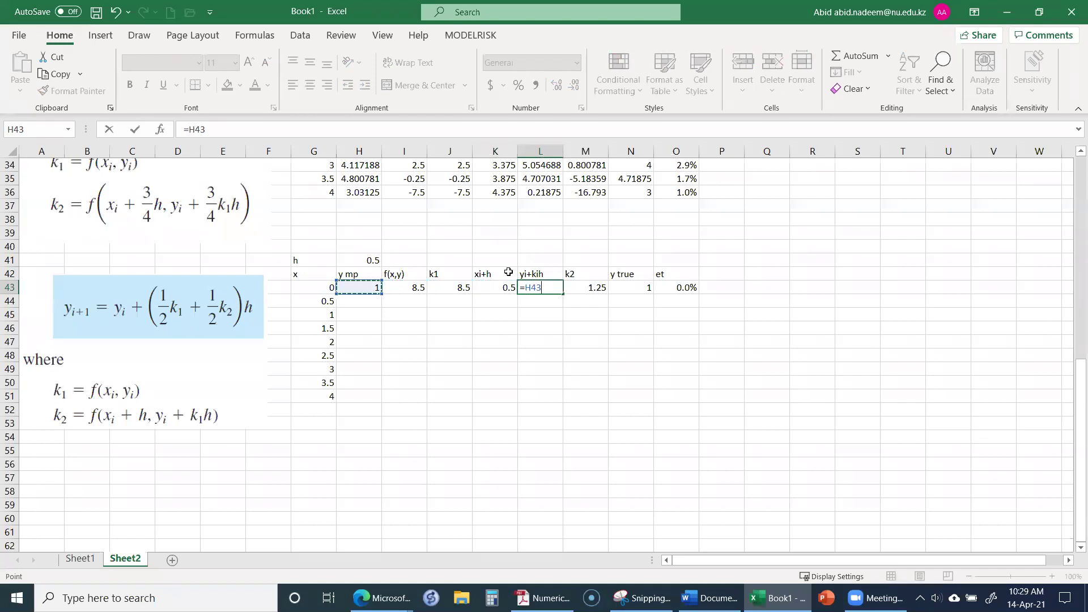
{"action": "type", "text": "+"}
{"action": "key", "text": "Left"}
{"action": "key", "text": "Left"}
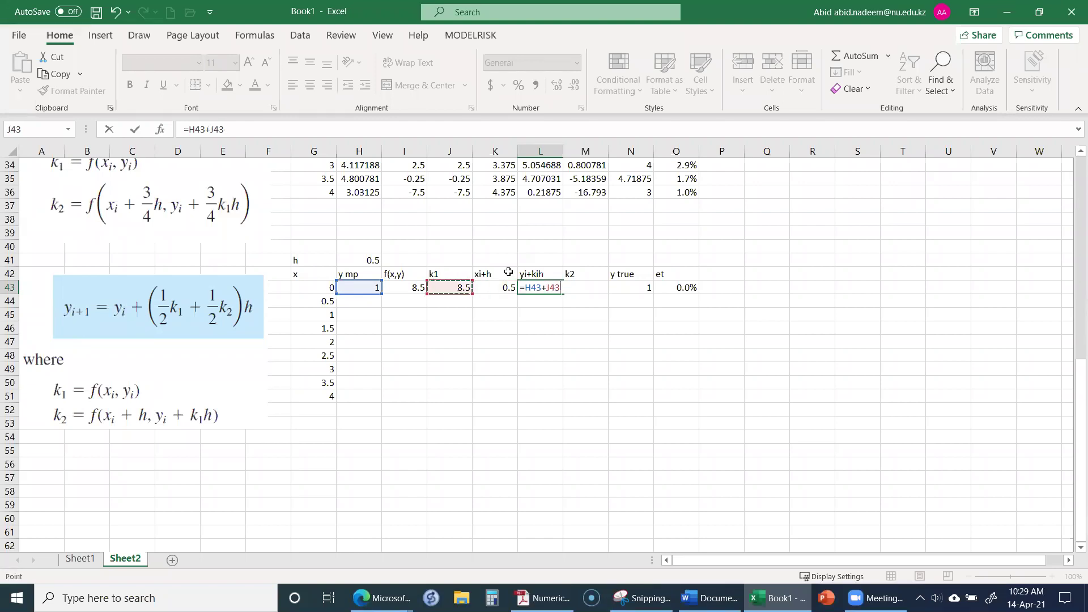
{"action": "type", "text": "*"}
{"action": "key", "text": "Left"}
{"action": "key", "text": "Left"}
{"action": "key", "text": "Left"}
{"action": "key", "text": "Left"}
{"action": "key", "text": "Up"}
{"action": "key", "text": "Up"}
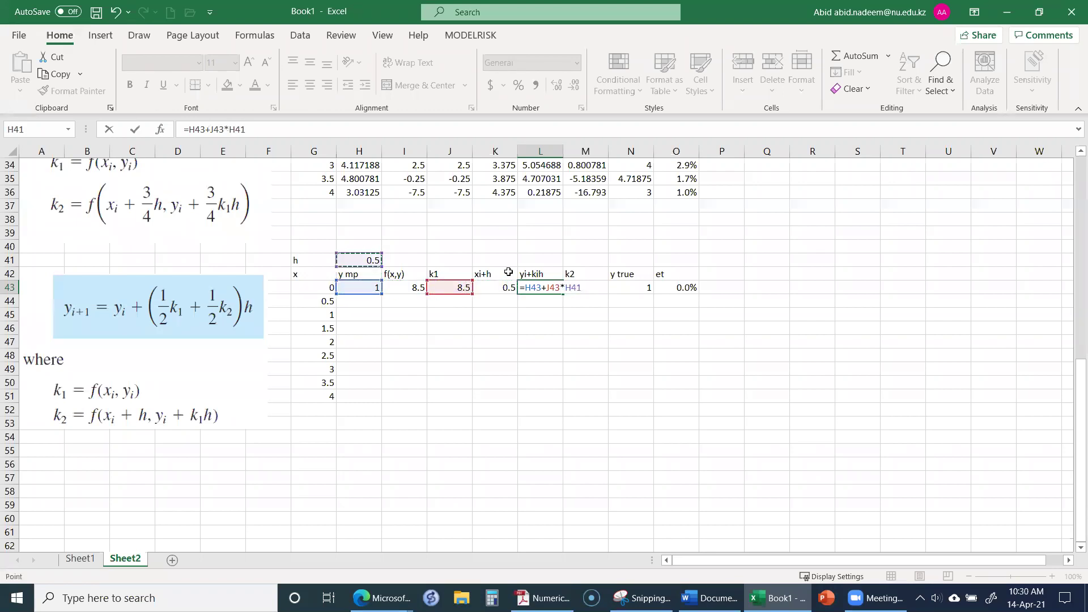
{"action": "key", "text": "Return"}
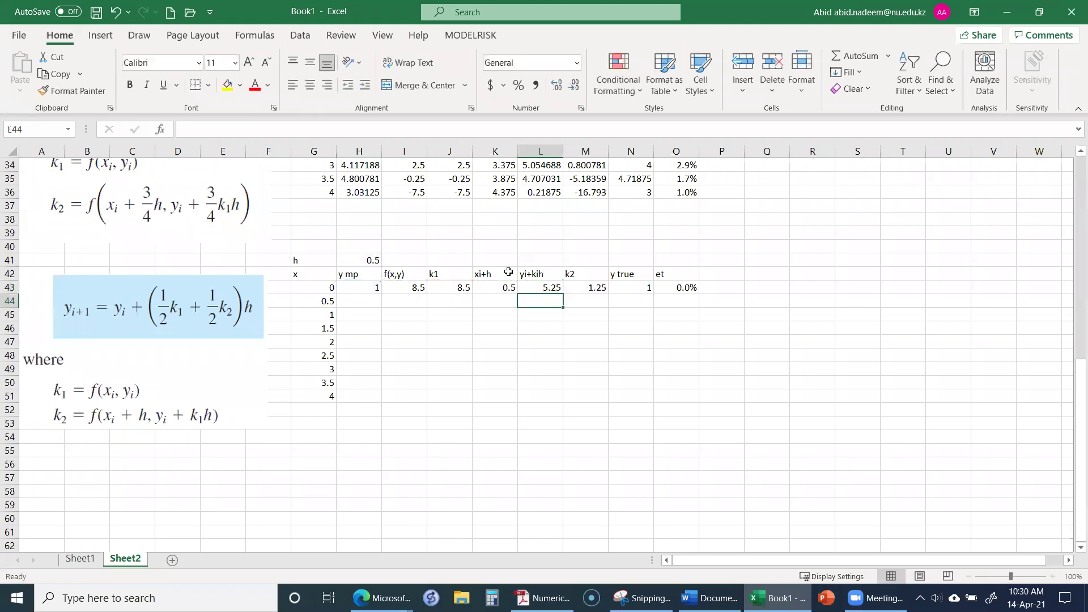
{"action": "key", "text": "Up"}
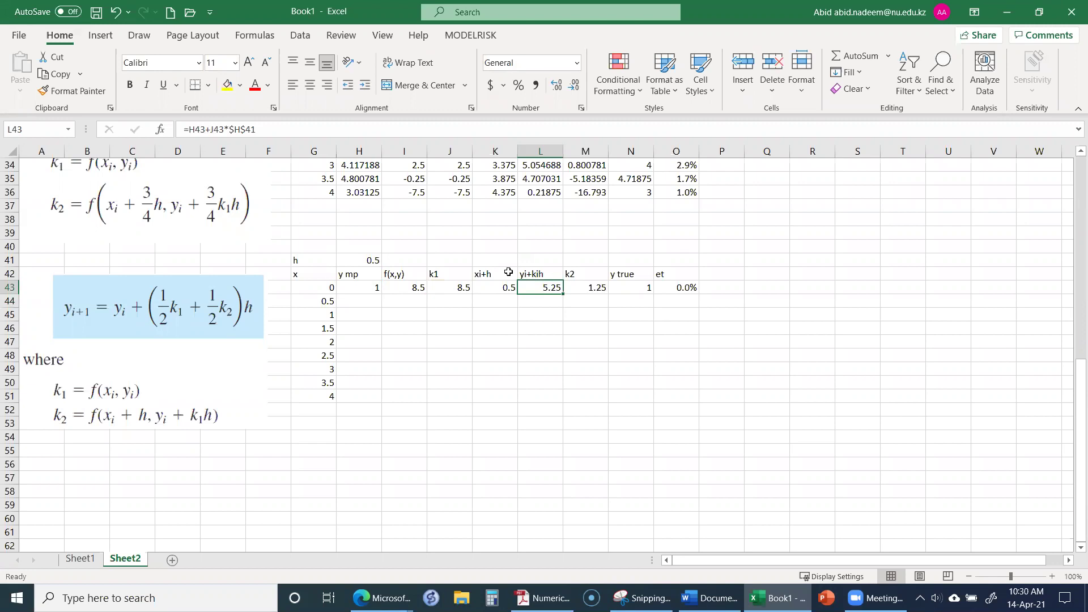
Enter =H43+(1/2*J43+1/2*M43)*$H$41 in H44, giving the next y of 3.4375.
{"action": "left_click", "coordinate": [79, 559]}
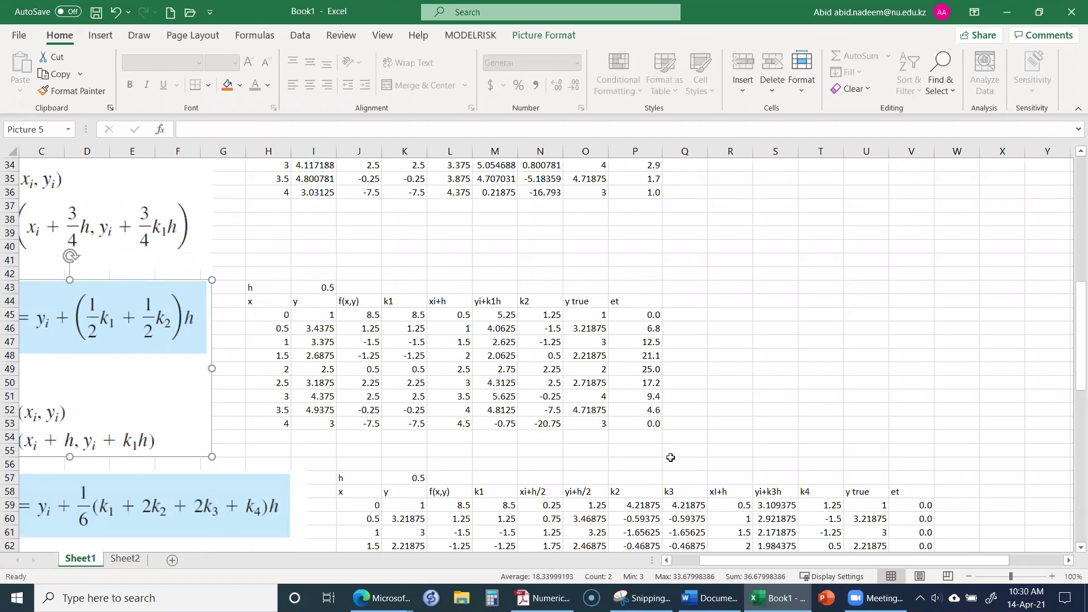
{"action": "left_click", "coordinate": [124, 559]}
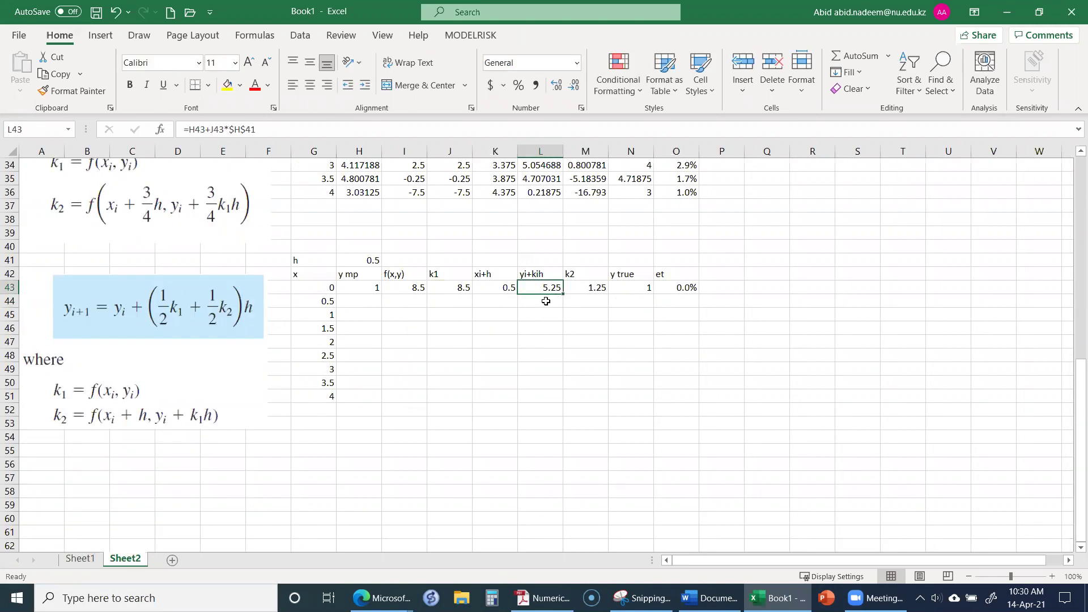
{"action": "left_click", "coordinate": [371, 300]}
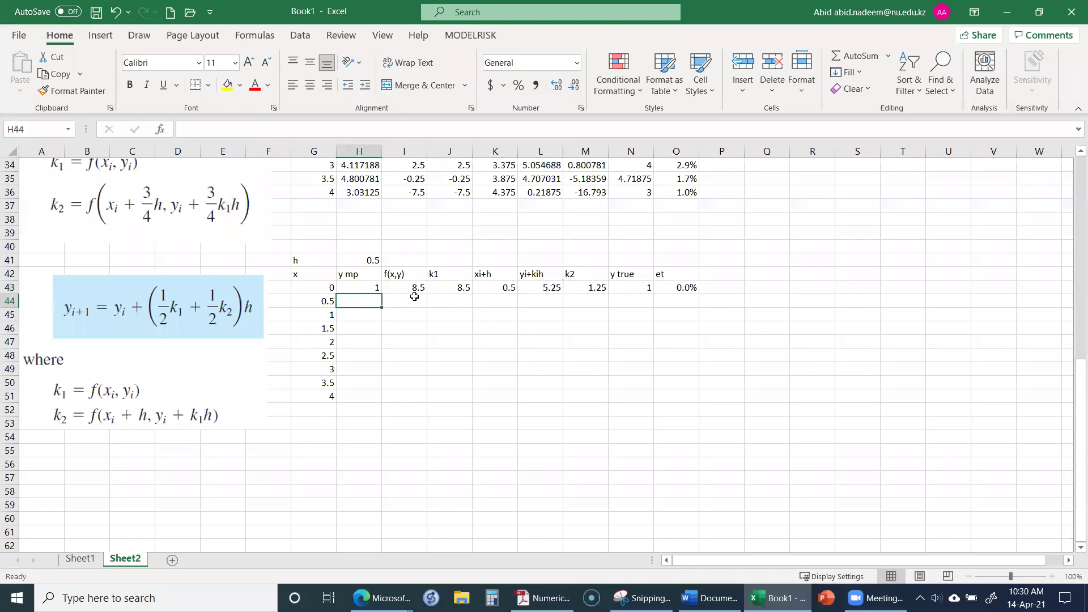
{"action": "type", "text": "="}
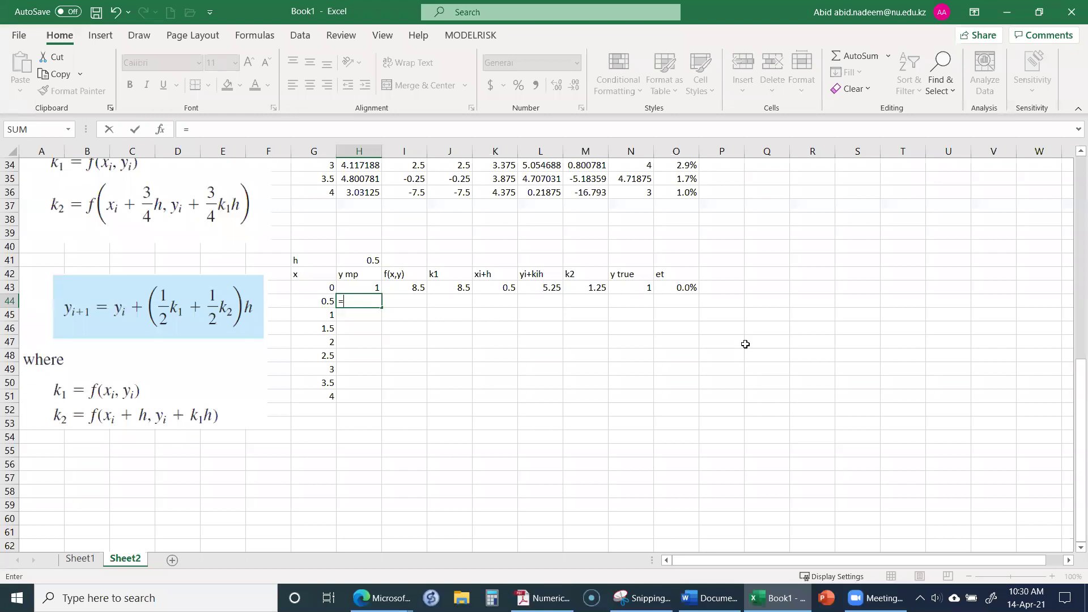
{"action": "key", "text": "Up"}
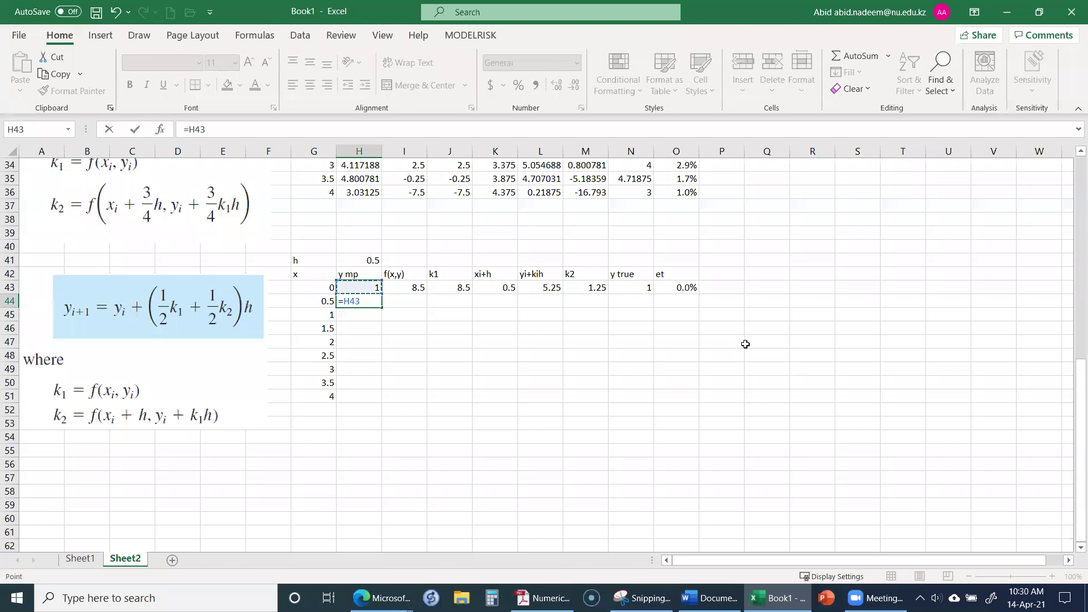
{"action": "type", "text": "+(1/2*"}
{"action": "key", "text": "Up"}
{"action": "key", "text": "Up"}
{"action": "key", "text": "Down"}
{"action": "key", "text": "Right"}
{"action": "key", "text": "Right"}
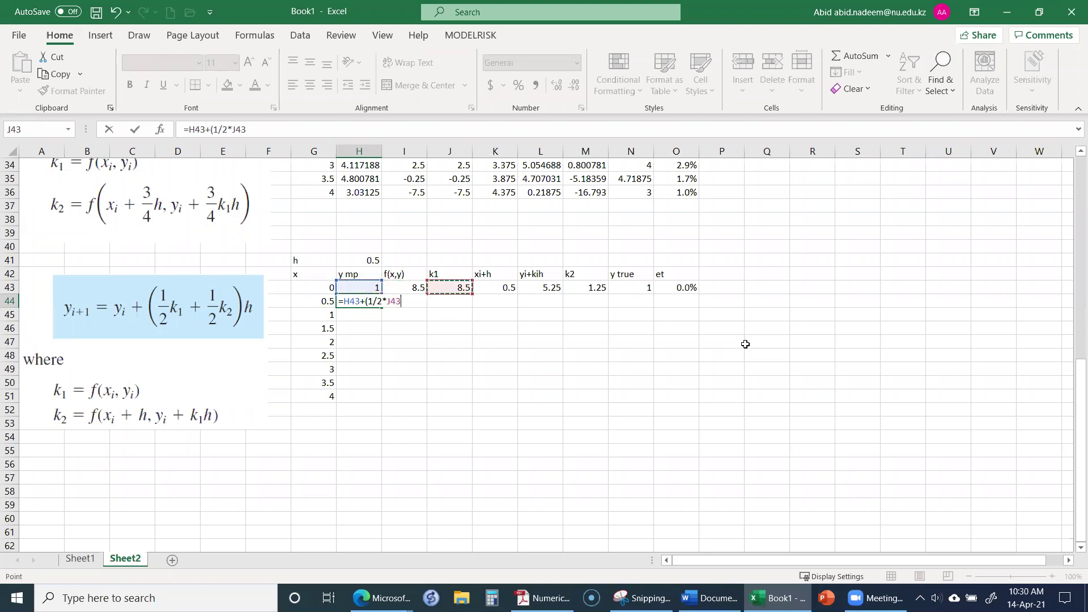
{"action": "type", "text": "+1/2*"}
{"action": "key", "text": "Up"}
{"action": "key", "text": "Right"}
{"action": "key", "text": "Right"}
{"action": "key", "text": "Right"}
{"action": "key", "text": "Right"}
{"action": "key", "text": "Right"}
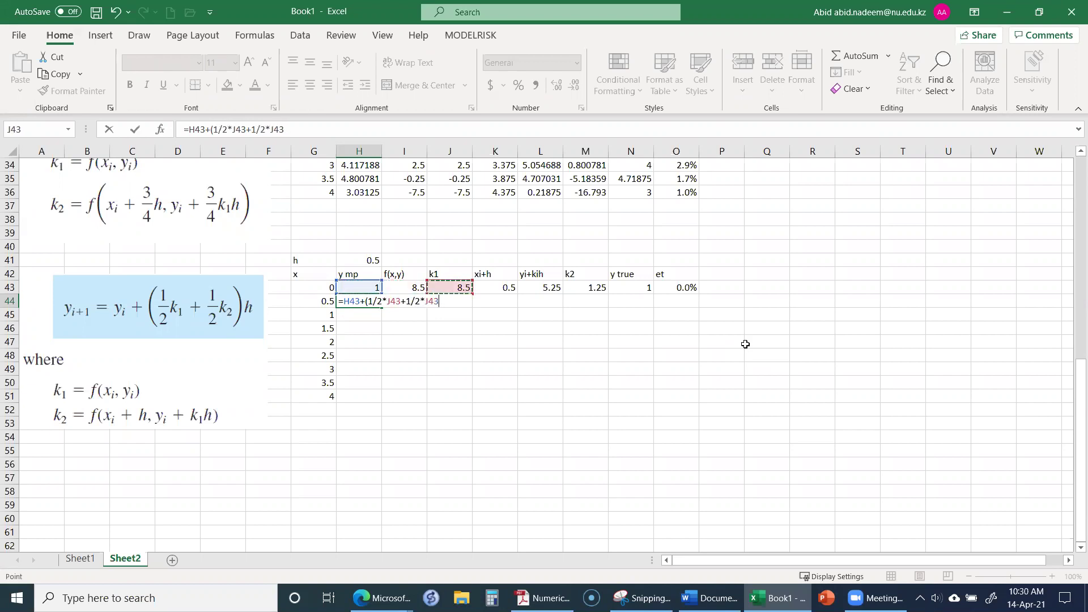
{"action": "type", "text": ")*"}
{"action": "key", "text": "Up"}
{"action": "key", "text": "Up"}
{"action": "key", "text": "Up"}
{"action": "key", "text": "F4"}
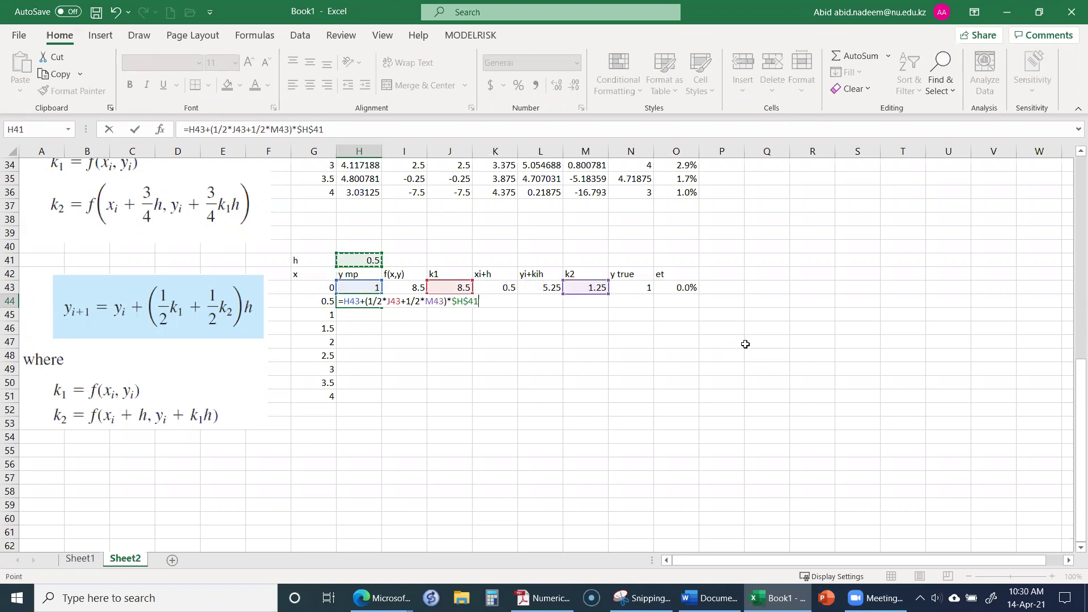
{"action": "key", "text": "Return"}
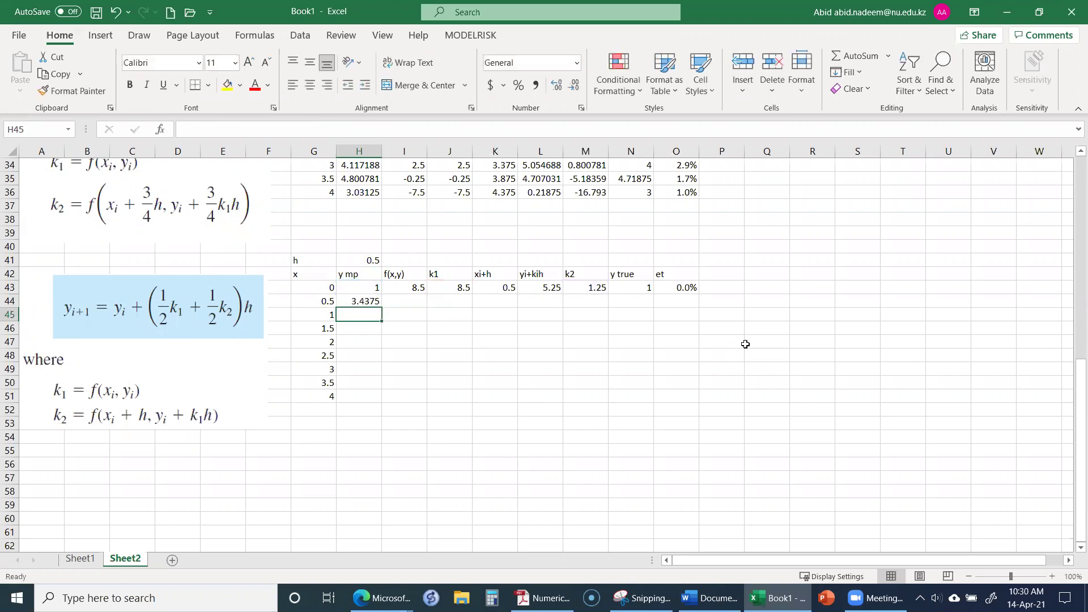
{"action": "key", "text": "Up"}
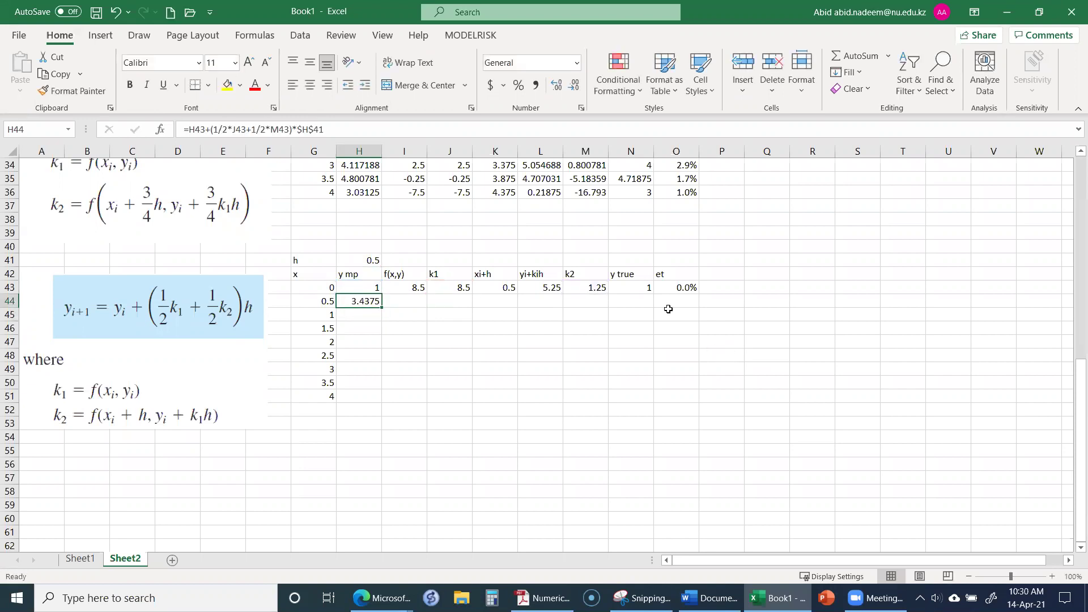
Fill the y-through-et formulas down to x=4, ending at y = 3 with errors peaking at 25.0%.
{"action": "left_click_drag", "start_coordinate": [414, 286], "coordinate": [504, 287]}
{"action": "left_click_drag", "start_coordinate": [574, 285], "coordinate": [701, 307]}
{"action": "left_click_drag", "start_coordinate": [367, 301], "coordinate": [688, 399]}
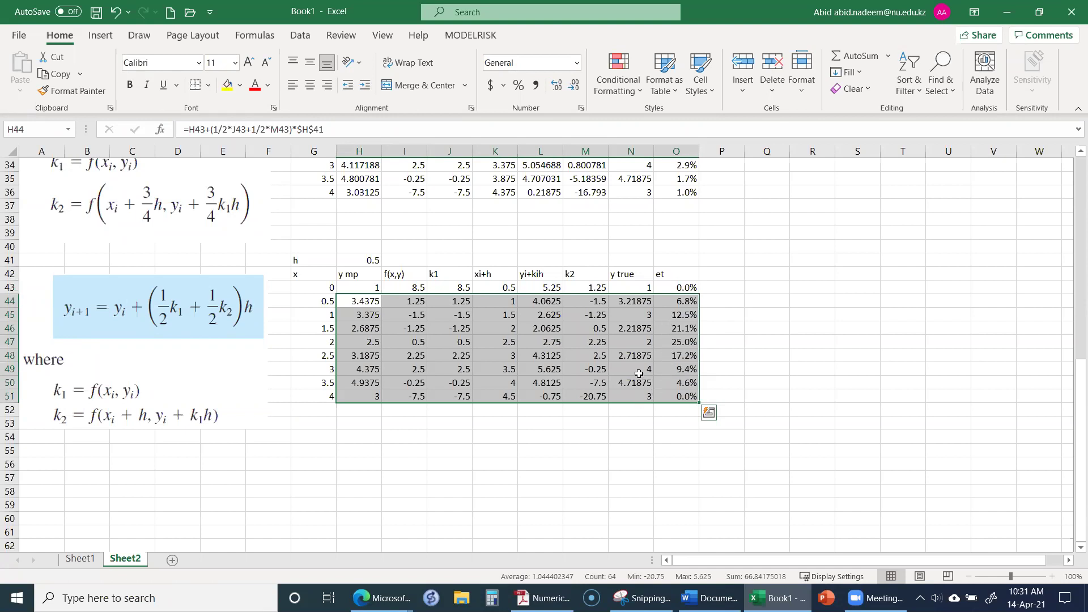
{"action": "left_click", "coordinate": [670, 342]}
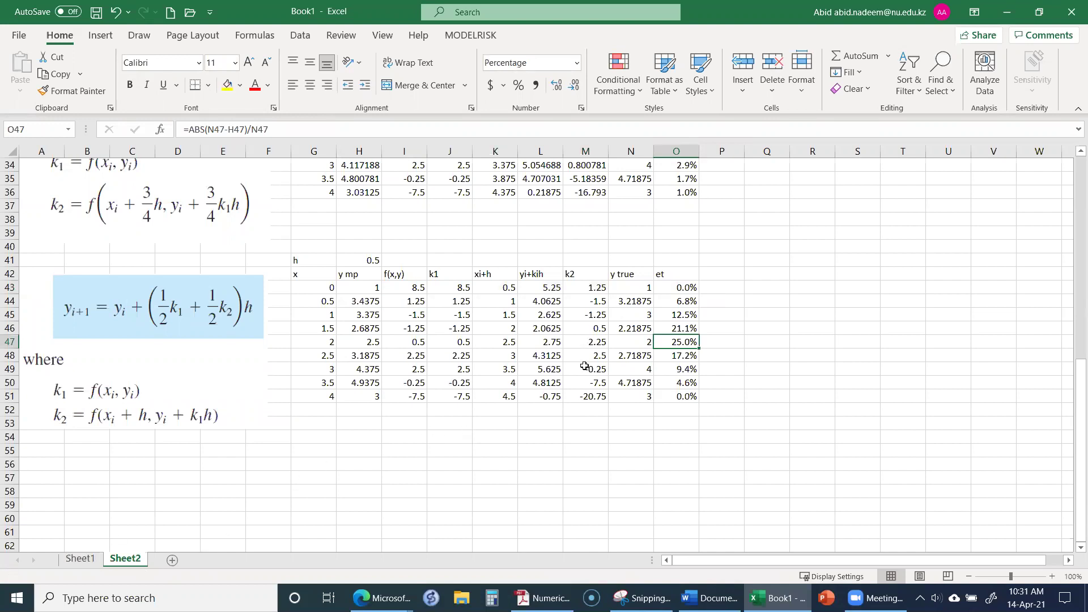
{"action": "scroll", "coordinate": [655, 306], "scroll_direction": "up", "scroll_amount": 3}
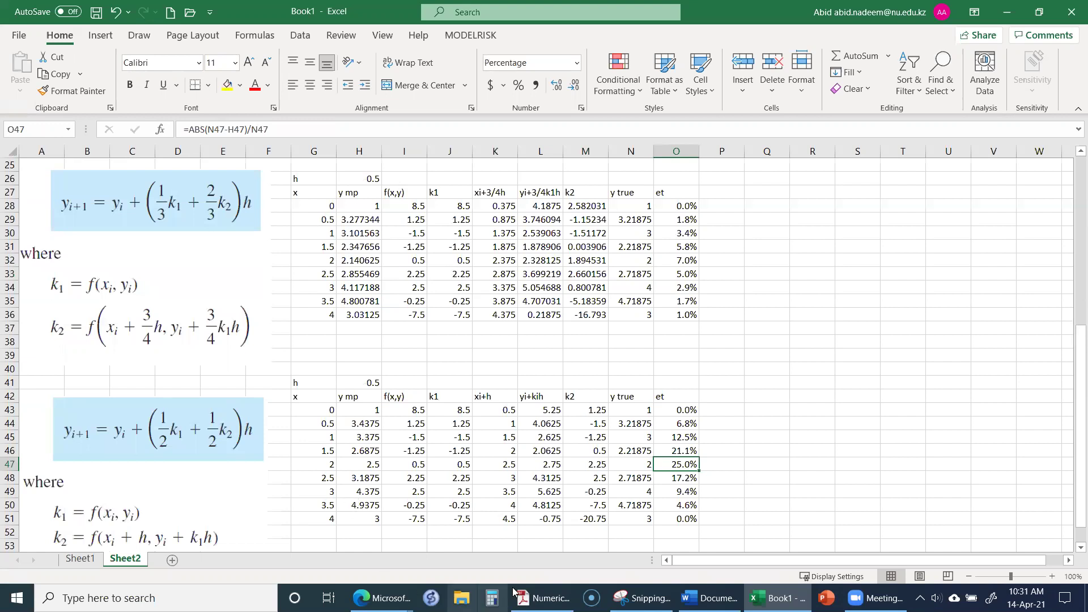
Compare the results with Table 25.3 and Figure 25.14 on PDF pages 733–734.
{"action": "left_click", "coordinate": [539, 598]}
{"action": "scroll", "coordinate": [545, 418], "scroll_direction": "down", "scroll_amount": 20}
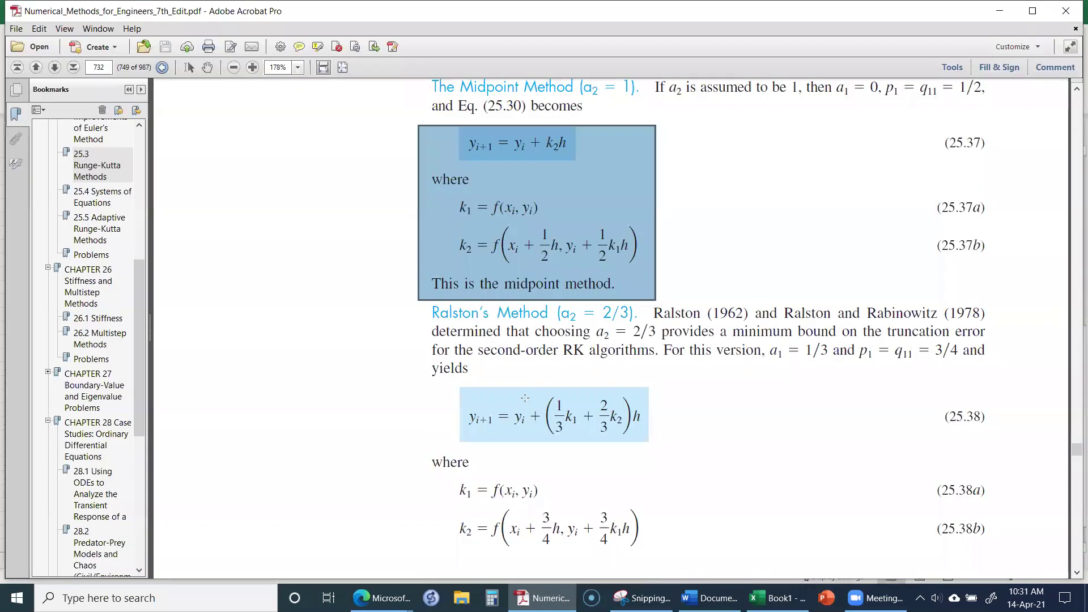
{"action": "scroll", "coordinate": [580, 370], "scroll_direction": "down", "scroll_amount": 12}
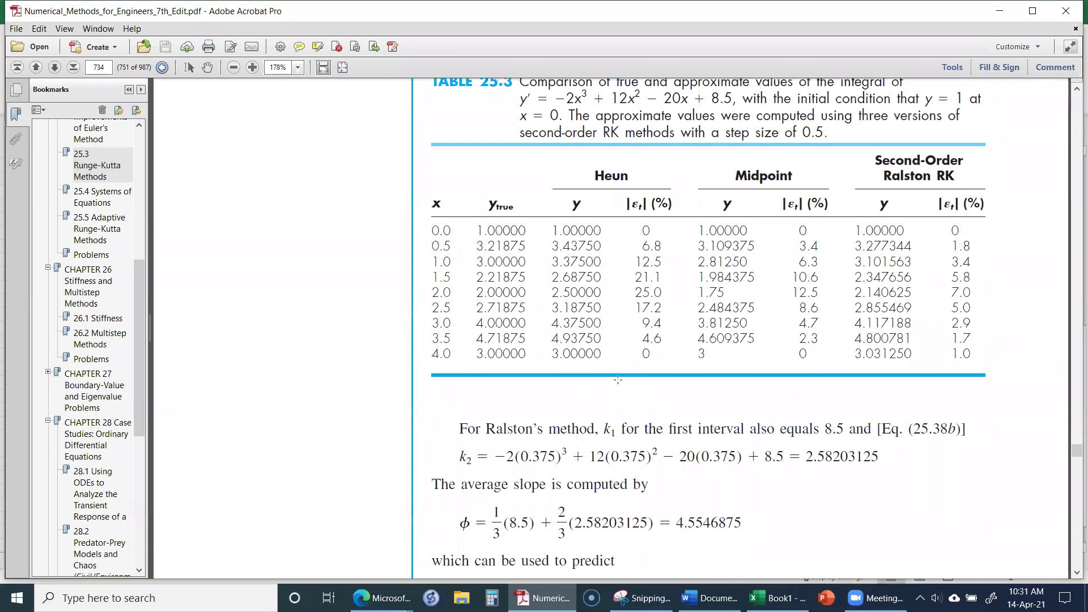
{"action": "scroll", "coordinate": [681, 422], "scroll_direction": "up", "scroll_amount": 3}
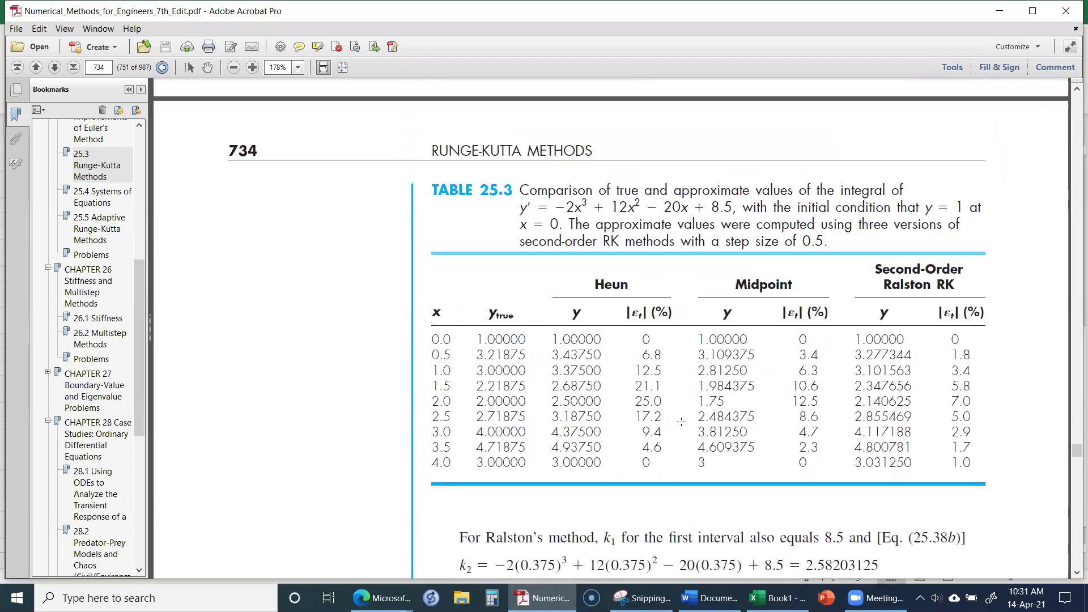
{"action": "scroll", "coordinate": [681, 421], "scroll_direction": "up", "scroll_amount": 15}
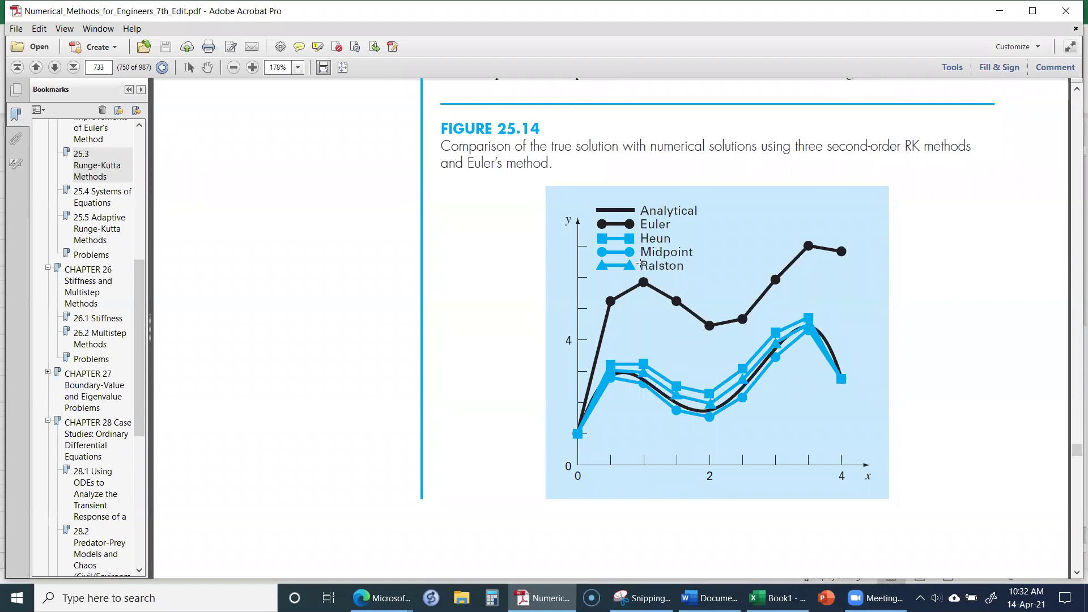
Scroll past the third-order method to page 735's classical fourth-order RK formula, Eq. 25.40.
{"action": "scroll", "coordinate": [624, 334], "scroll_direction": "down", "scroll_amount": 10}
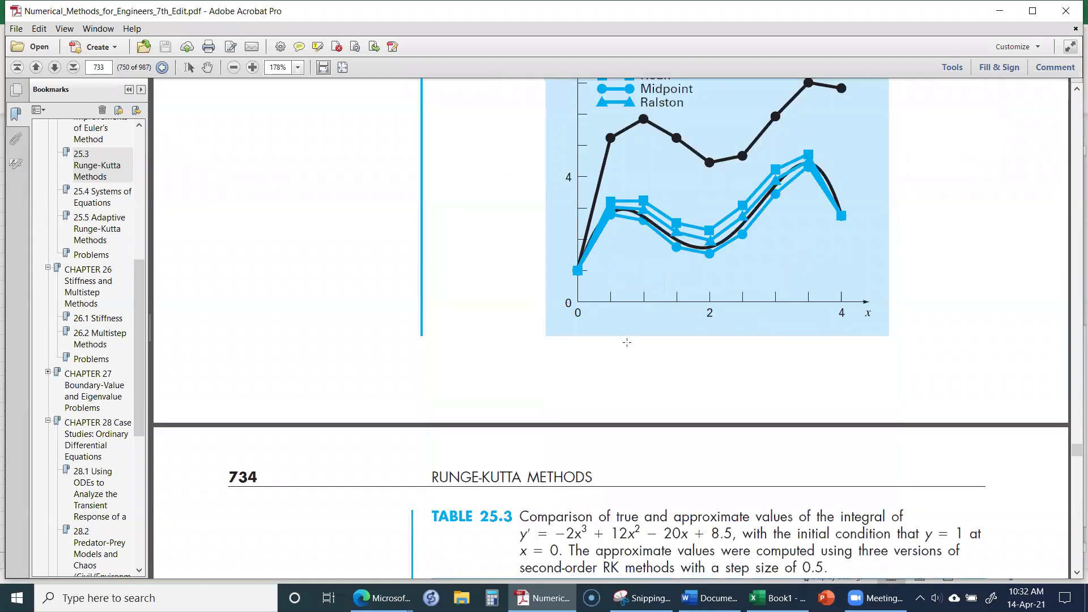
{"action": "scroll", "coordinate": [635, 331], "scroll_direction": "down", "scroll_amount": 8}
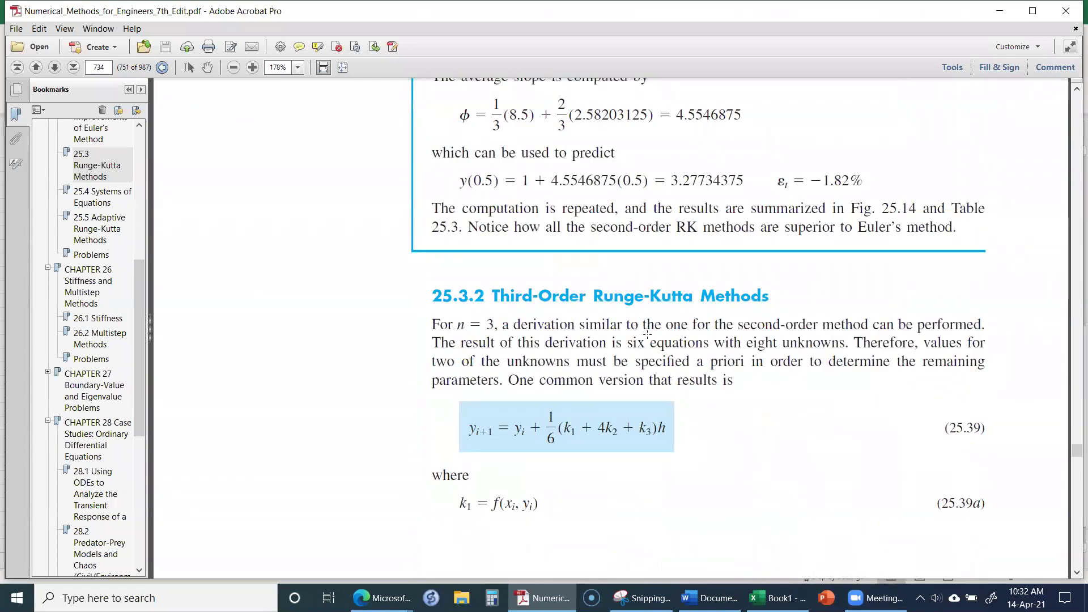
{"action": "scroll", "coordinate": [650, 335], "scroll_direction": "down", "scroll_amount": 3}
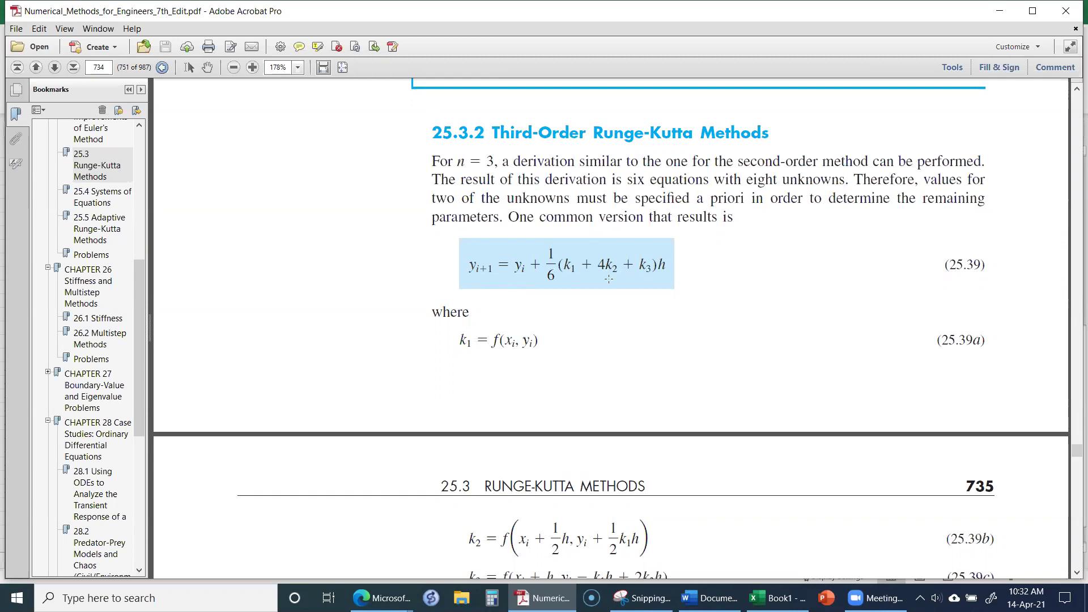
{"action": "scroll", "coordinate": [551, 260], "scroll_direction": "down", "scroll_amount": 3}
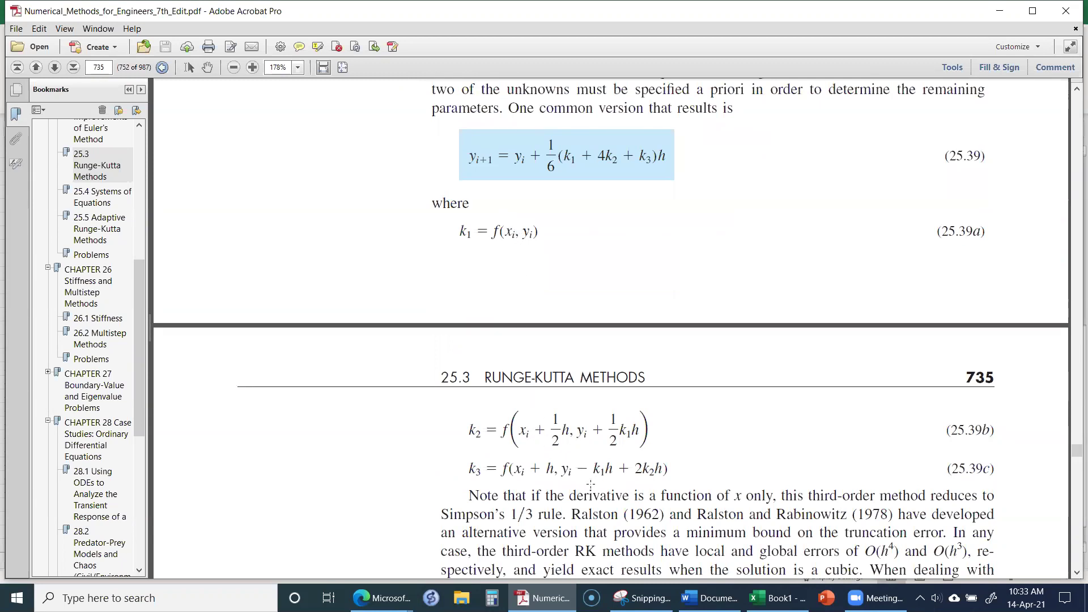
{"action": "scroll", "coordinate": [598, 476], "scroll_direction": "down", "scroll_amount": 2}
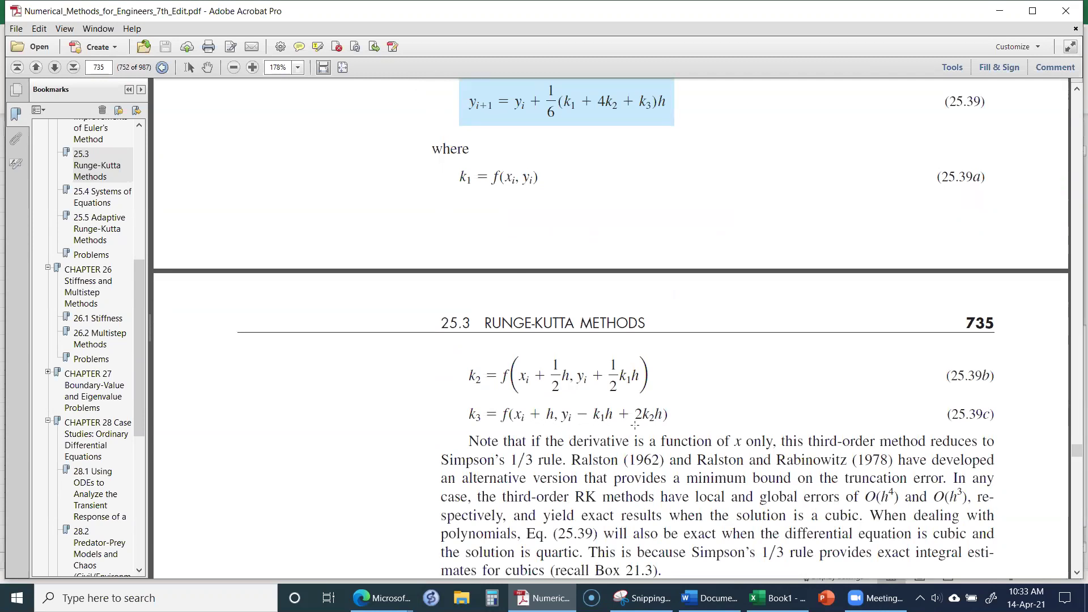
{"action": "scroll", "coordinate": [635, 424], "scroll_direction": "down", "scroll_amount": 5}
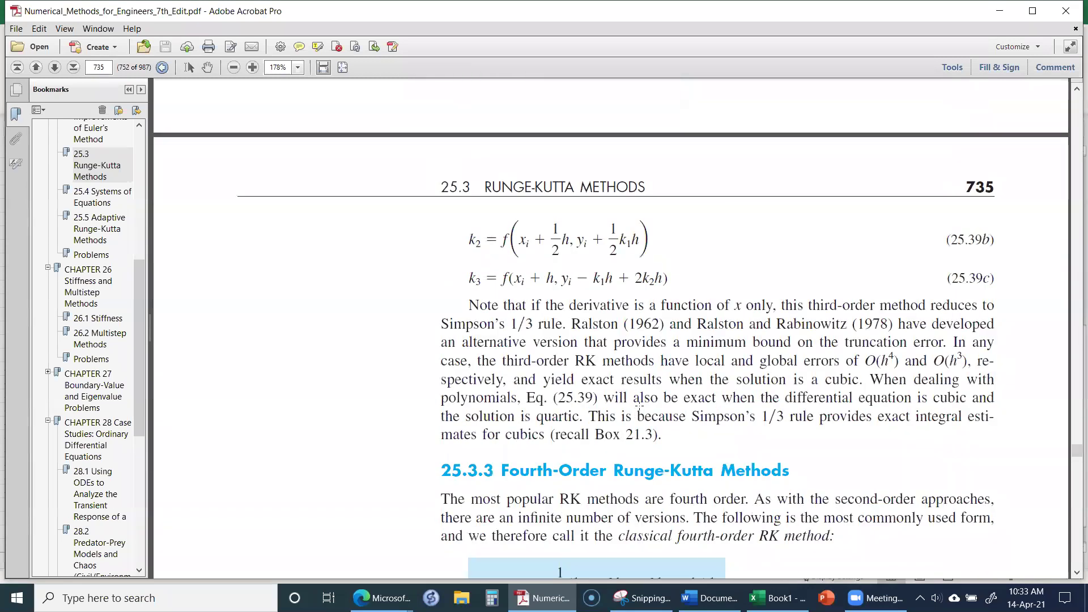
{"action": "scroll", "coordinate": [640, 404], "scroll_direction": "down", "scroll_amount": 9}
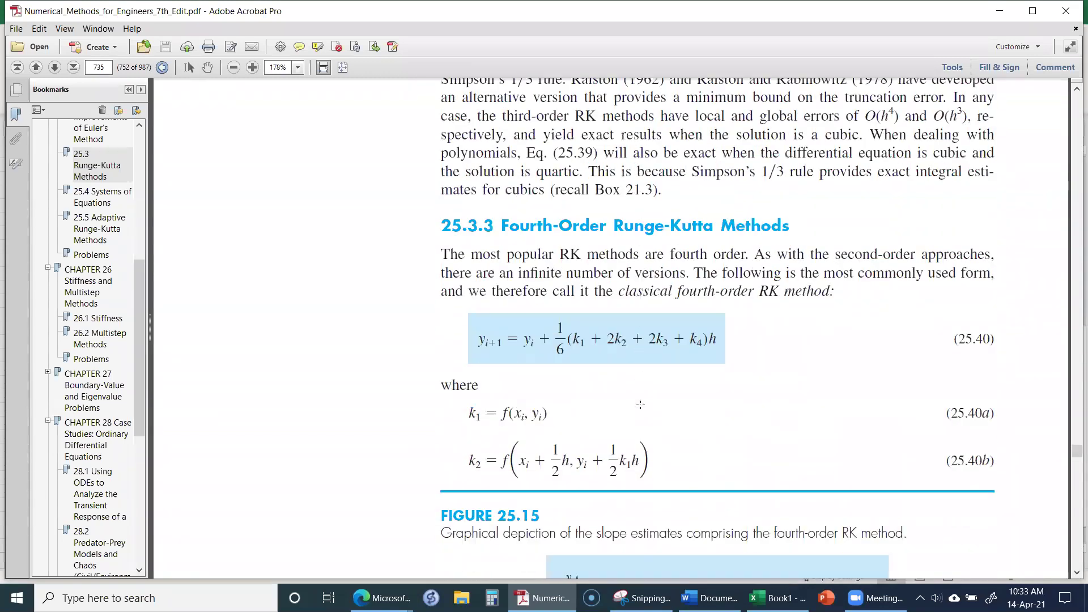
{"action": "scroll", "coordinate": [640, 404], "scroll_direction": "down", "scroll_amount": 3}
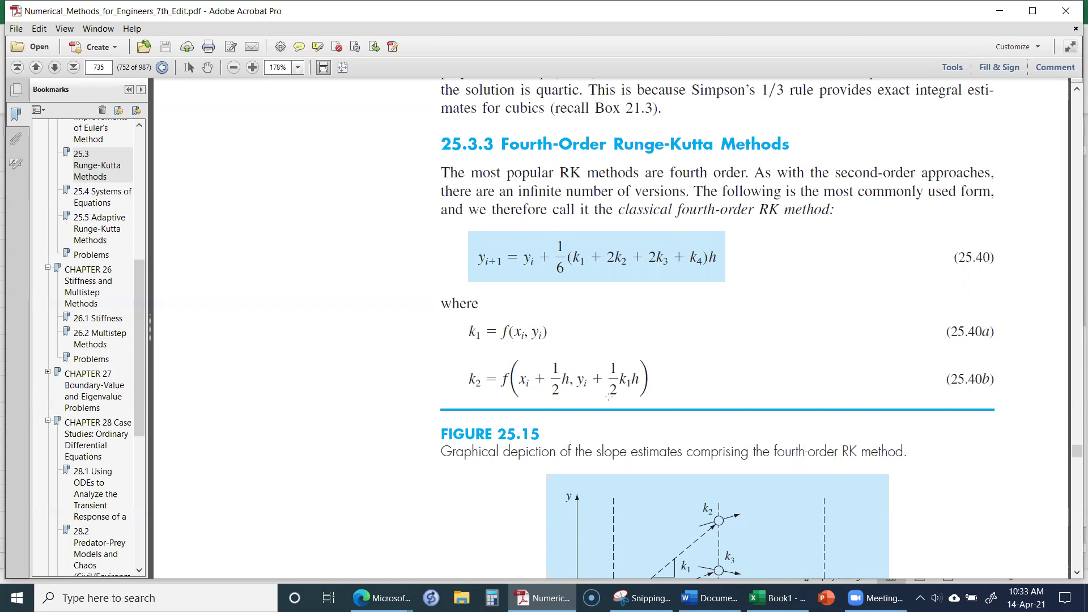
Read the k3/k4 equations and Example 25.7's solution on page 736, then switch back to Book1.
{"action": "scroll", "coordinate": [609, 397], "scroll_direction": "down", "scroll_amount": 10}
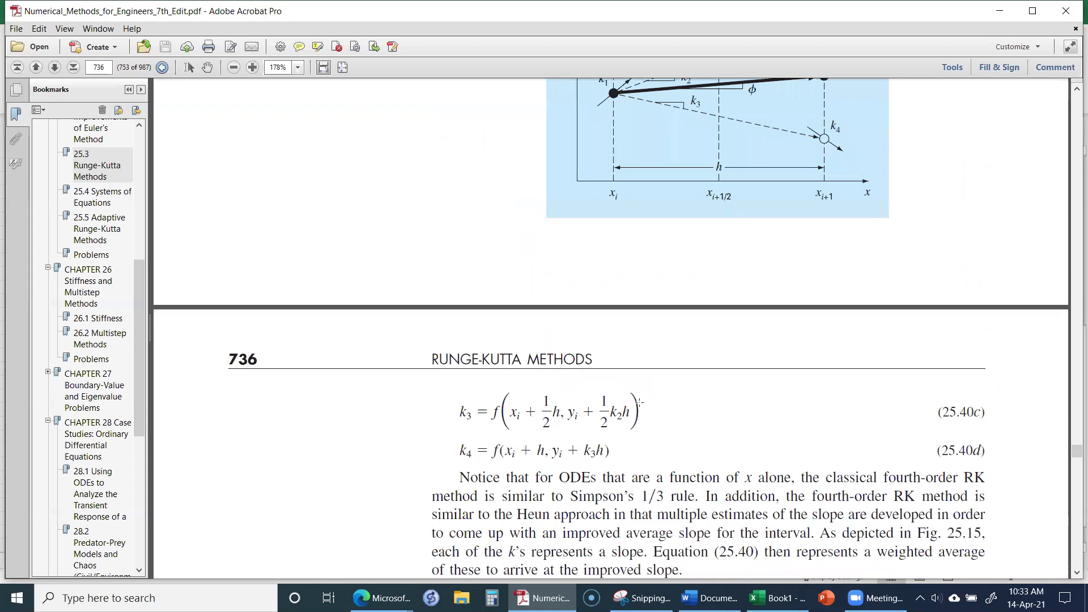
{"action": "scroll", "coordinate": [640, 402], "scroll_direction": "up", "scroll_amount": 10}
{"action": "scroll", "coordinate": [578, 368], "scroll_direction": "down", "scroll_amount": 1}
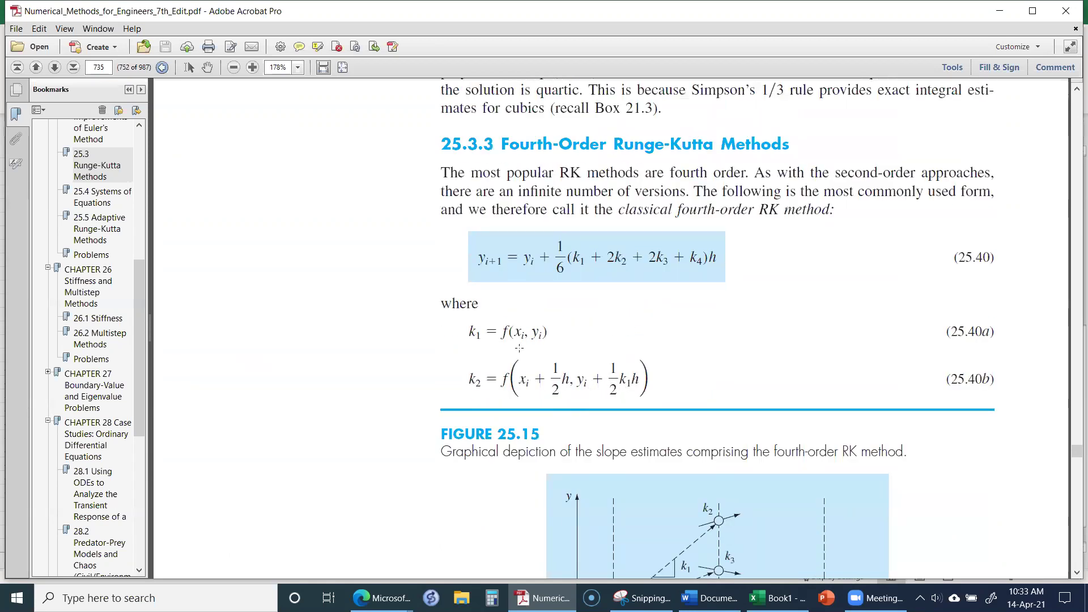
{"action": "scroll", "coordinate": [568, 359], "scroll_direction": "down", "scroll_amount": 10}
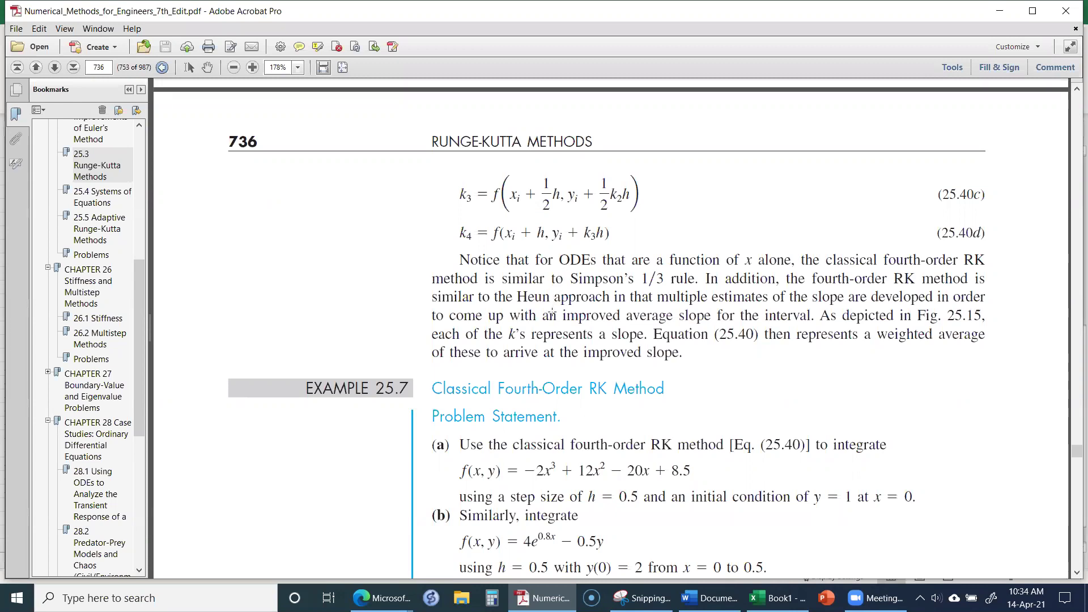
{"action": "scroll", "coordinate": [552, 315], "scroll_direction": "down", "scroll_amount": 3}
{"action": "scroll", "coordinate": [554, 311], "scroll_direction": "up", "scroll_amount": 3}
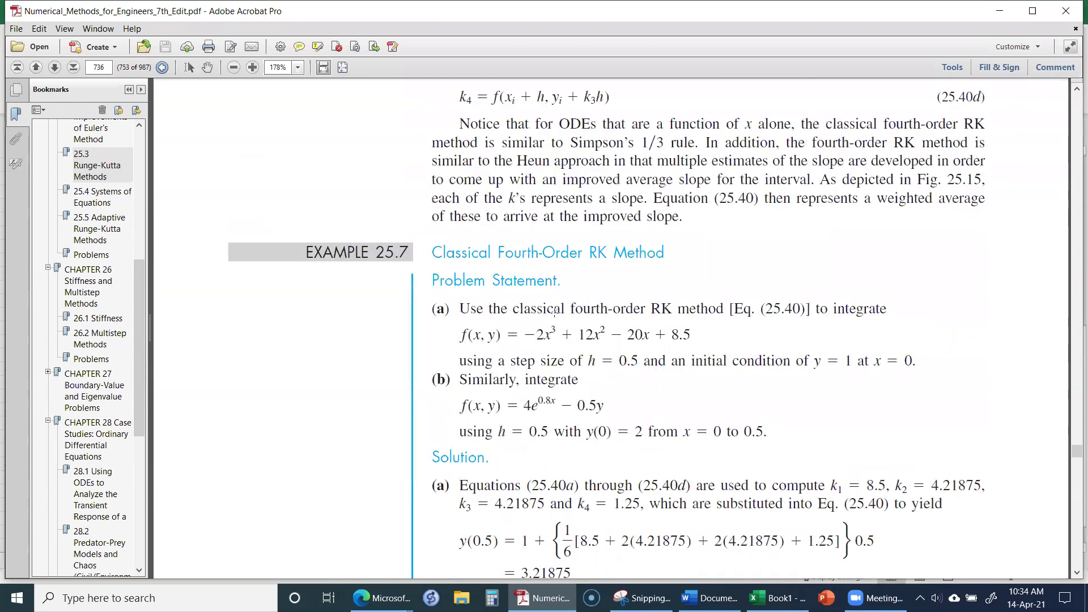
{"action": "scroll", "coordinate": [524, 240], "scroll_direction": "down", "scroll_amount": 2}
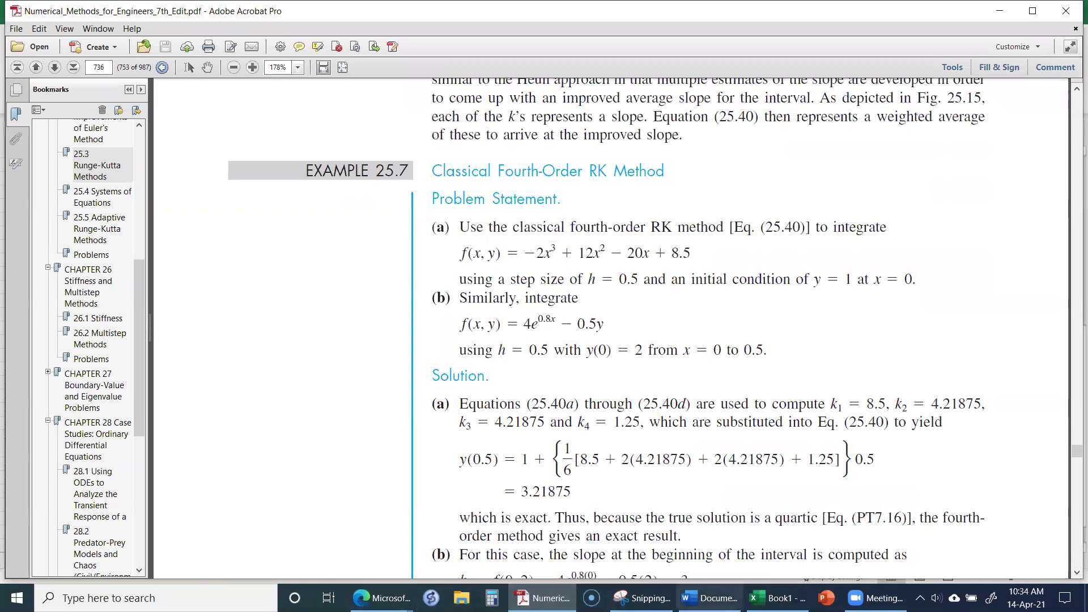
{"action": "left_click", "coordinate": [777, 598]}
Copy the fourth-order RK formula picture from Sheet1 and paste it at Sheet2 cell A56.
{"action": "scroll", "coordinate": [391, 424], "scroll_direction": "down", "scroll_amount": 4}
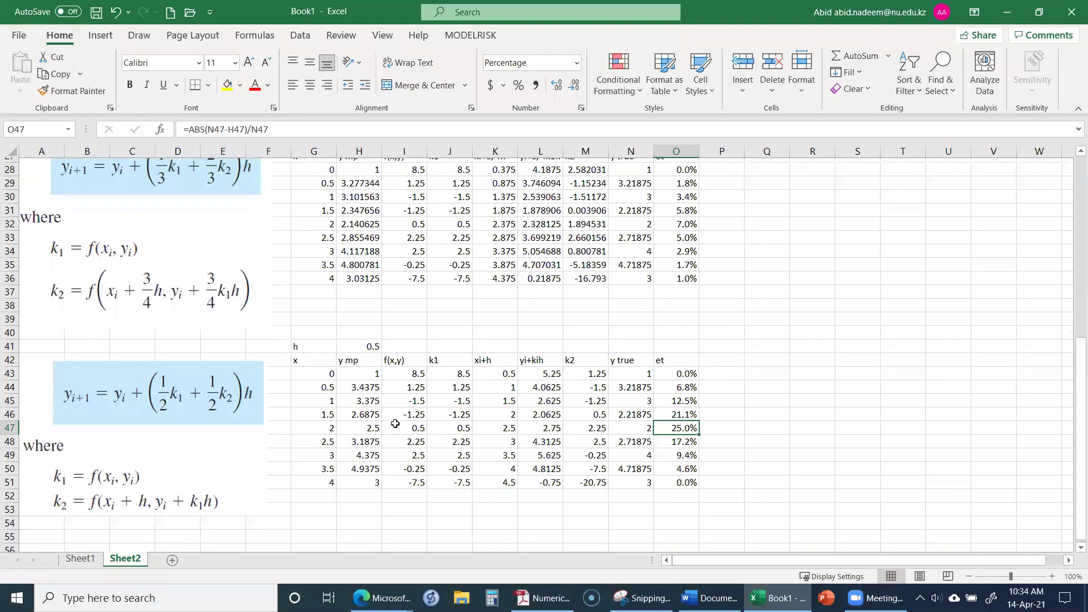
{"action": "left_click", "coordinate": [79, 558]}
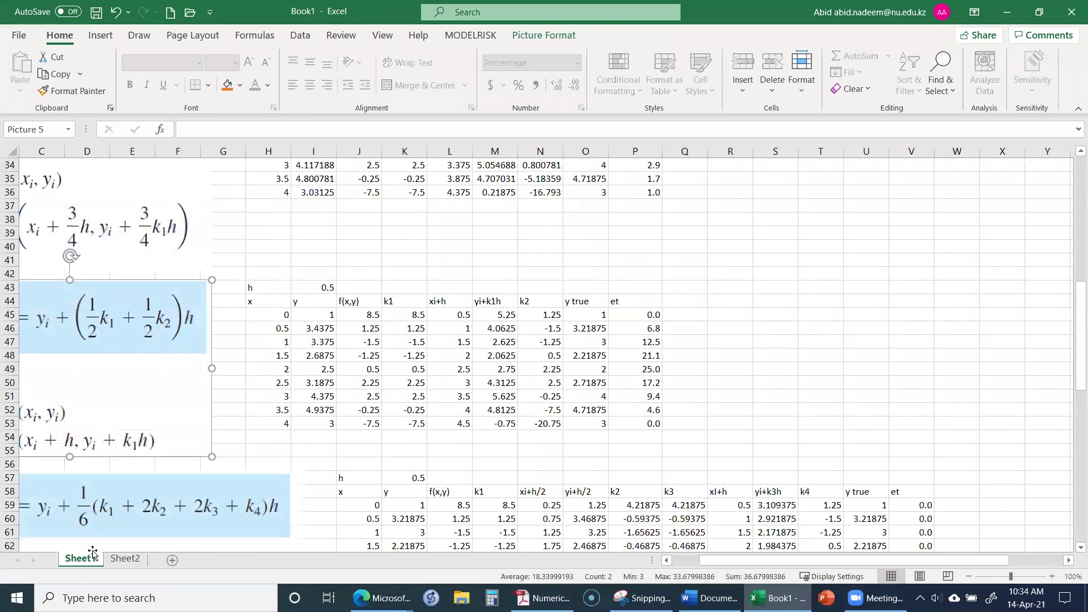
{"action": "scroll", "coordinate": [193, 462], "scroll_direction": "down", "scroll_amount": 6}
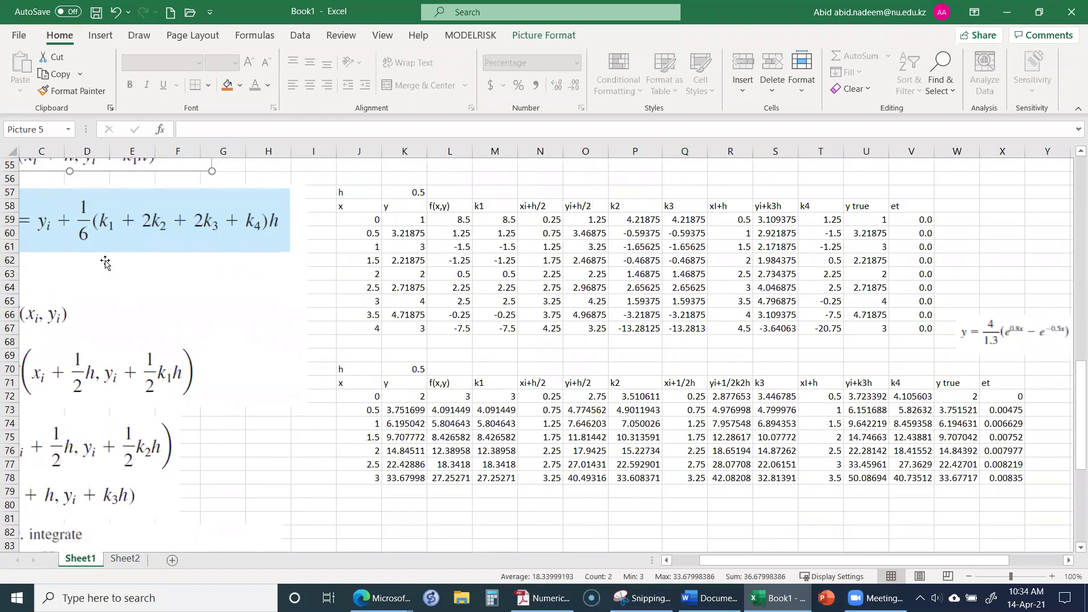
{"action": "left_click", "coordinate": [131, 235]}
{"action": "right_click", "coordinate": [131, 235]}
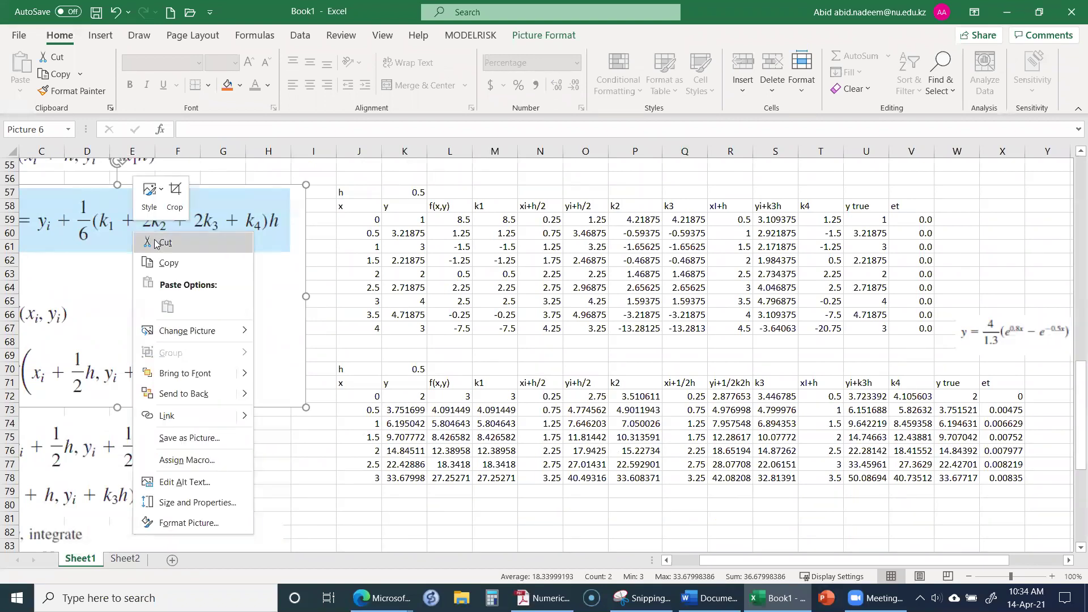
{"action": "left_click", "coordinate": [169, 262]}
{"action": "left_click", "coordinate": [123, 559]}
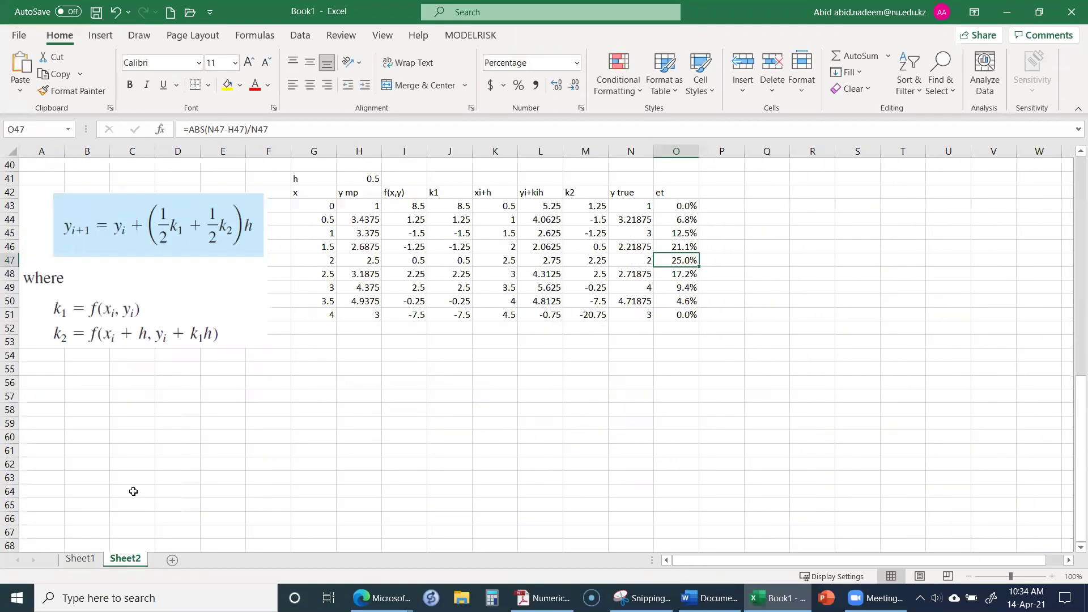
{"action": "scroll", "coordinate": [110, 391], "scroll_direction": "down", "scroll_amount": 1}
{"action": "scroll", "coordinate": [109, 391], "scroll_direction": "down", "scroll_amount": 4}
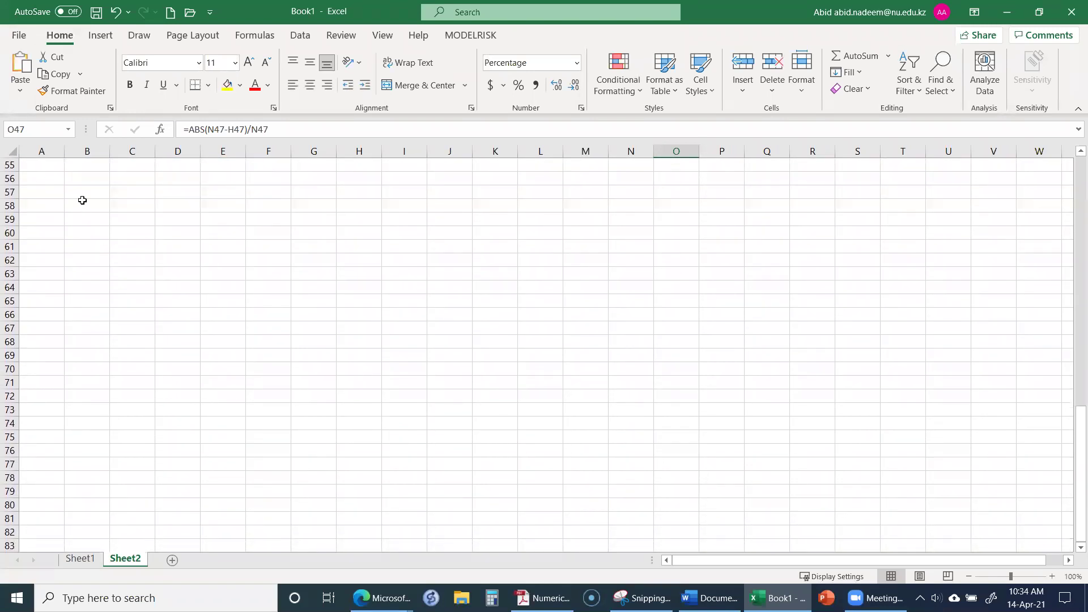
{"action": "left_click", "coordinate": [45, 177]}
{"action": "right_click", "coordinate": [49, 177]}
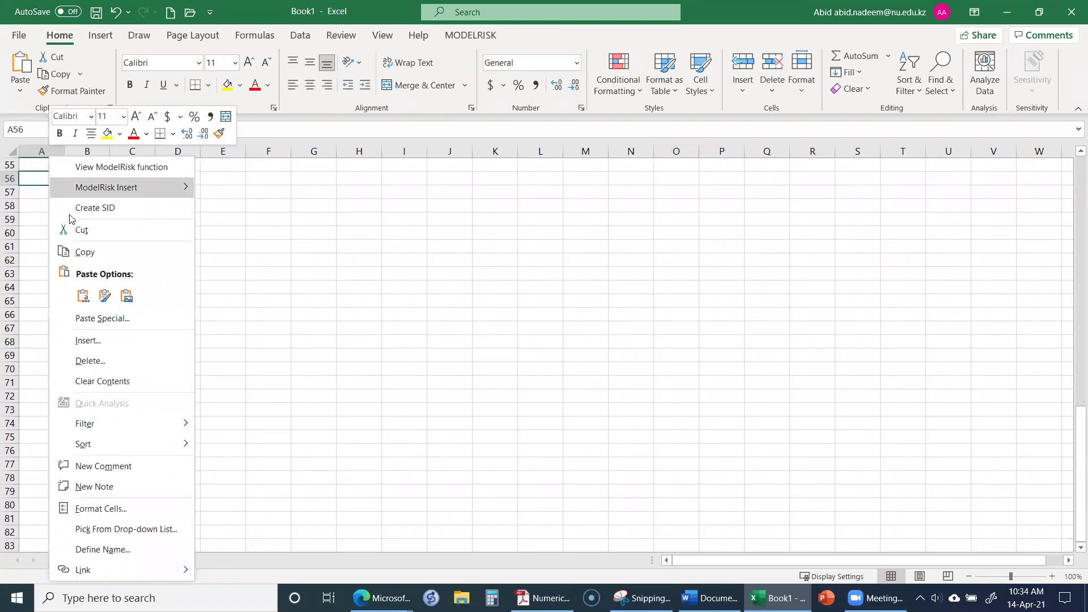
{"action": "left_click", "coordinate": [83, 295]}
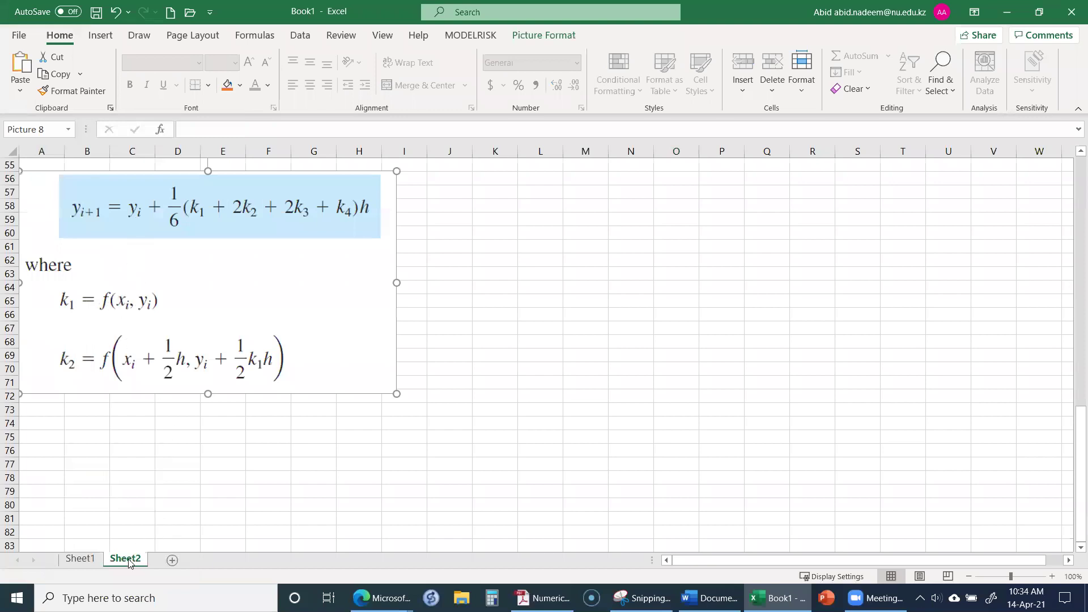
{"action": "left_click", "coordinate": [85, 518]}
Copy the k3 and k4 equation picture from Sheet1 and paste it at Sheet2 cell A73.
{"action": "left_click", "coordinate": [79, 559]}
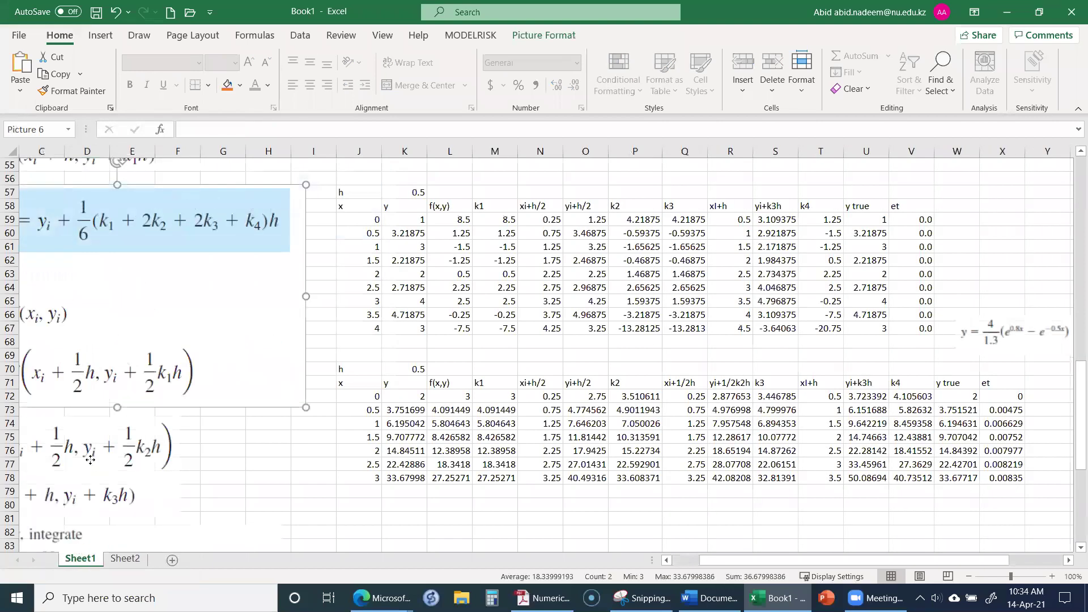
{"action": "left_click", "coordinate": [92, 462]}
{"action": "right_click", "coordinate": [91, 462]}
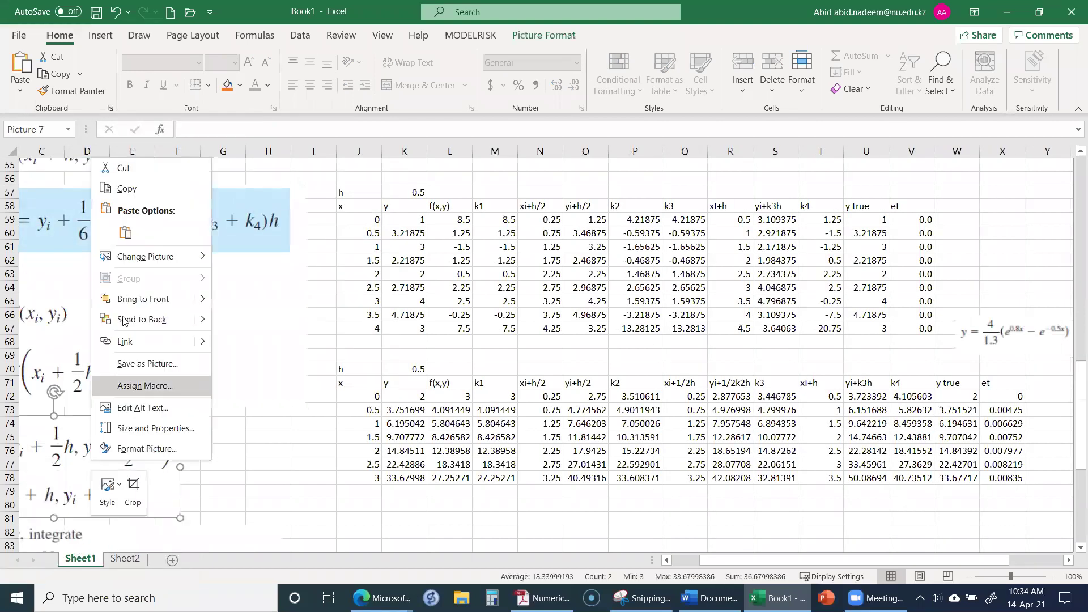
{"action": "left_click", "coordinate": [134, 190]}
{"action": "left_click", "coordinate": [122, 558]}
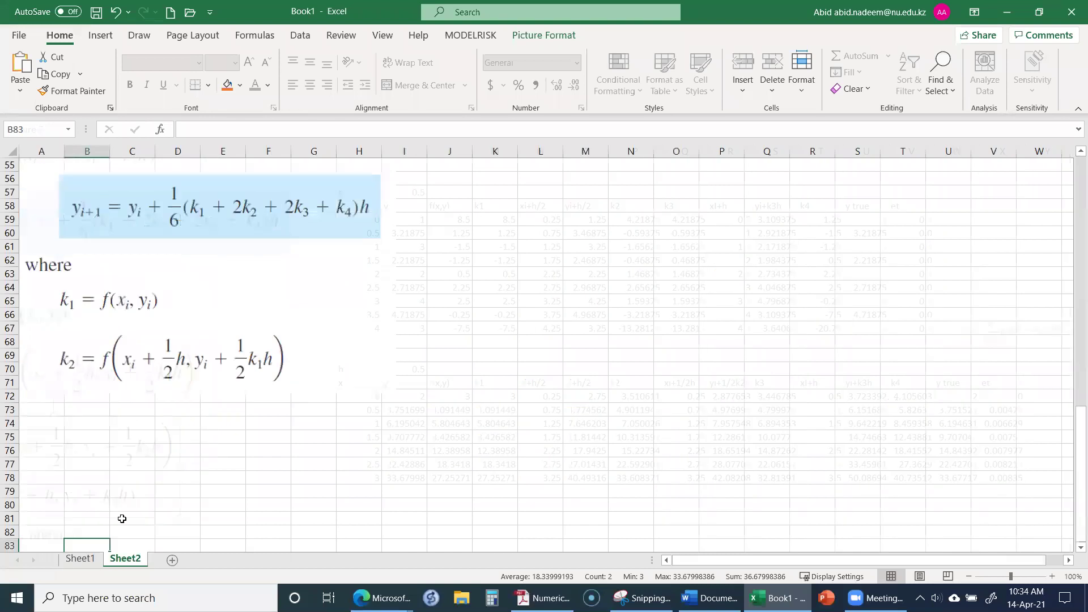
{"action": "left_click", "coordinate": [53, 415]}
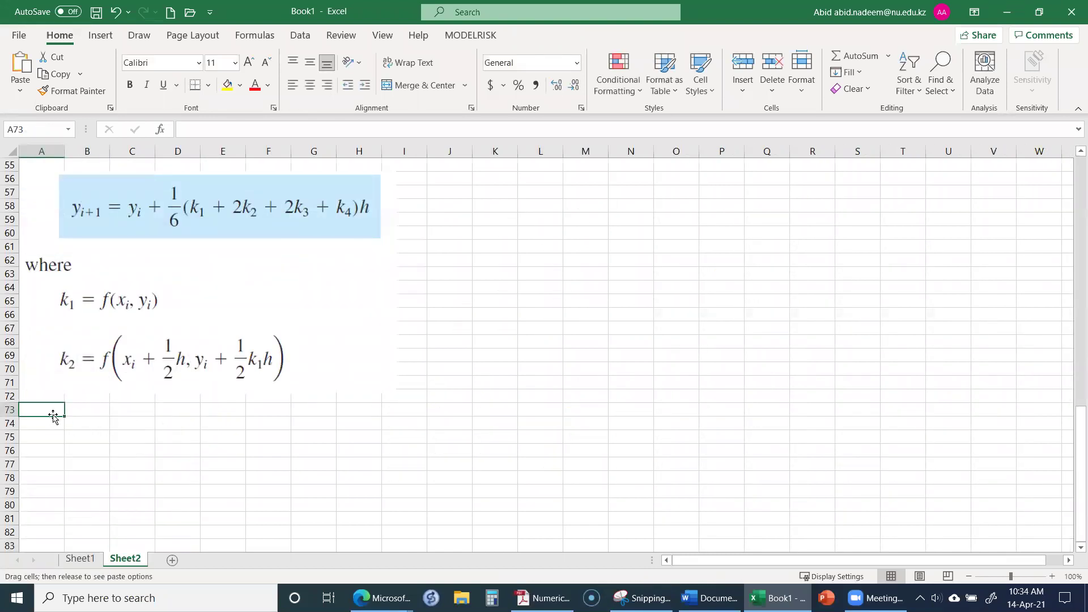
{"action": "right_click", "coordinate": [44, 407]}
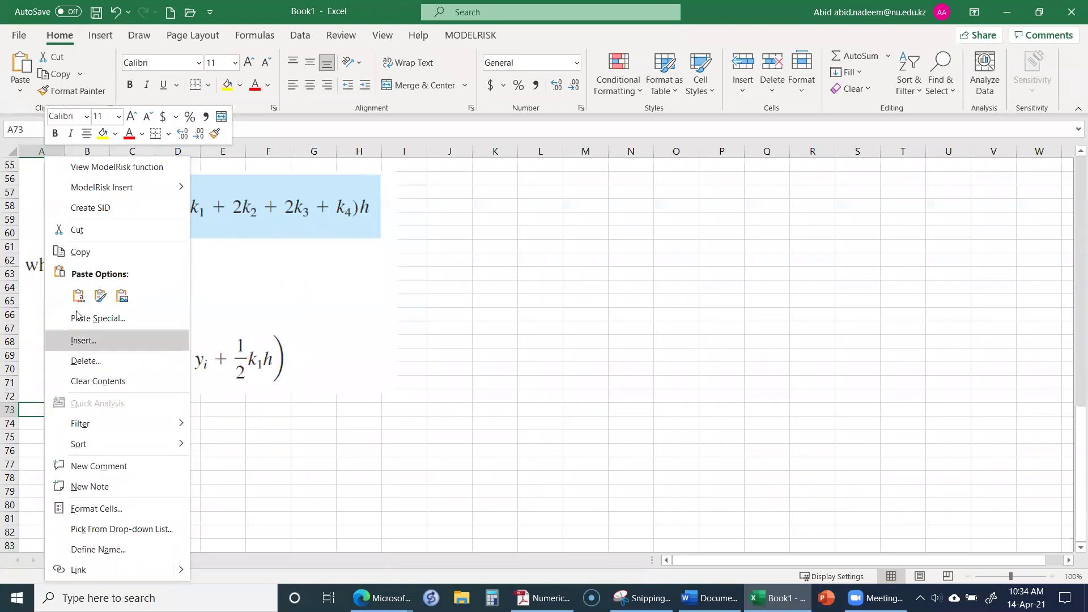
{"action": "left_click", "coordinate": [77, 297]}
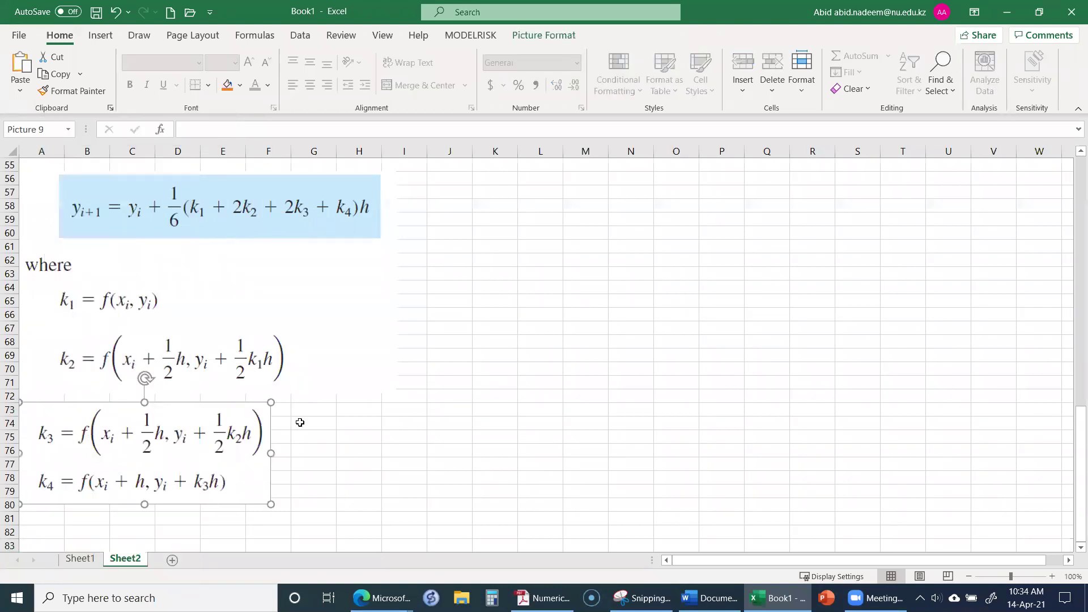
{"action": "scroll", "coordinate": [556, 311], "scroll_direction": "up", "scroll_amount": 18}
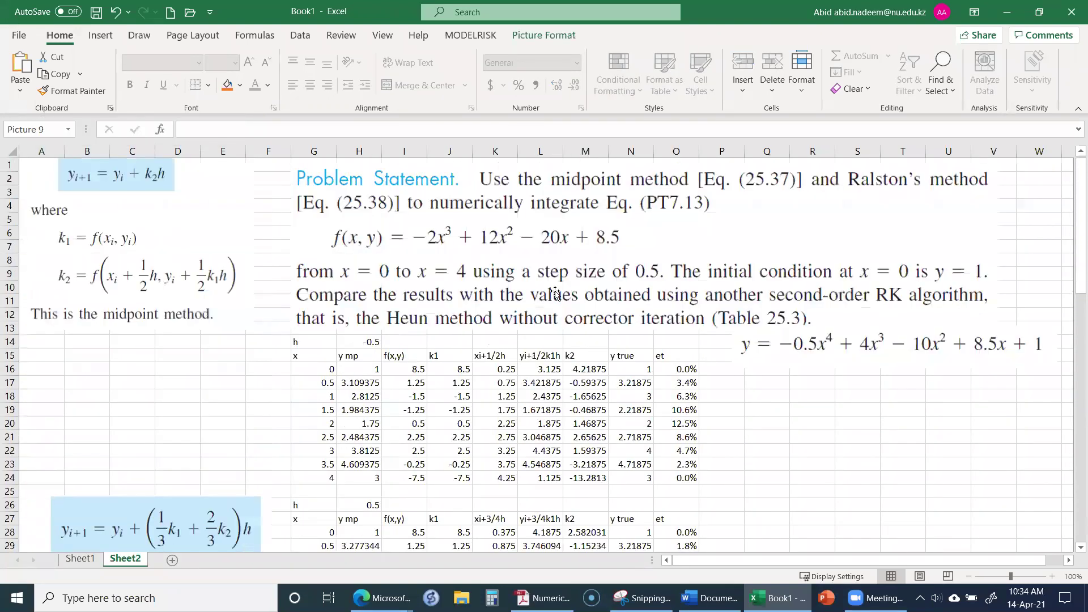
Copy the problem-statement picture and paste it at J56 beside the RK4 formulas.
{"action": "right_click", "coordinate": [491, 211]}
{"action": "left_click", "coordinate": [531, 244]}
{"action": "scroll", "coordinate": [471, 330], "scroll_direction": "down", "scroll_amount": 20}
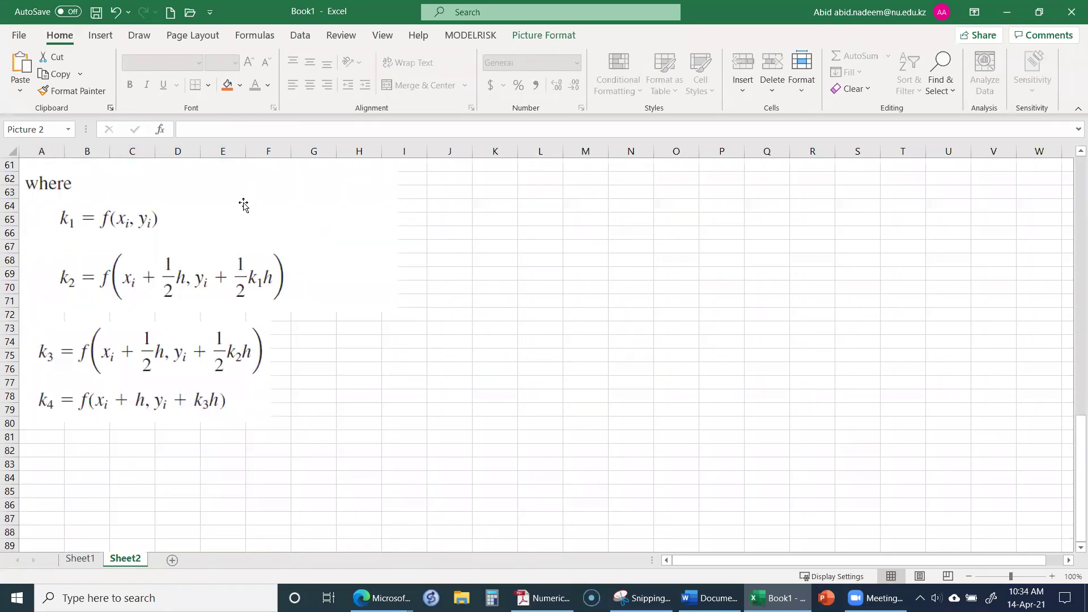
{"action": "scroll", "coordinate": [253, 245], "scroll_direction": "up", "scroll_amount": 3}
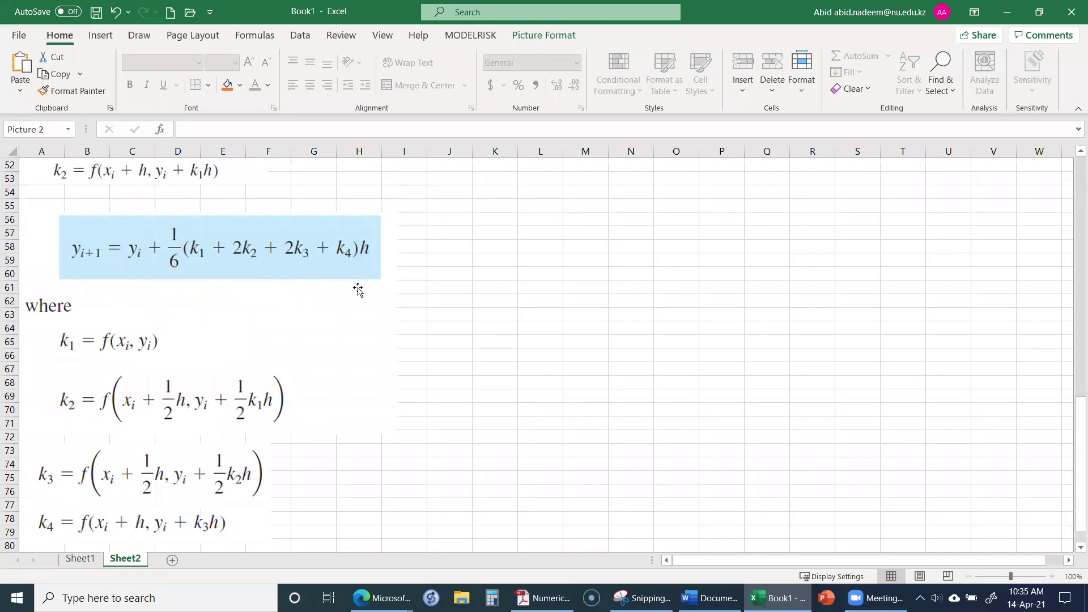
{"action": "scroll", "coordinate": [374, 281], "scroll_direction": "down", "scroll_amount": 1}
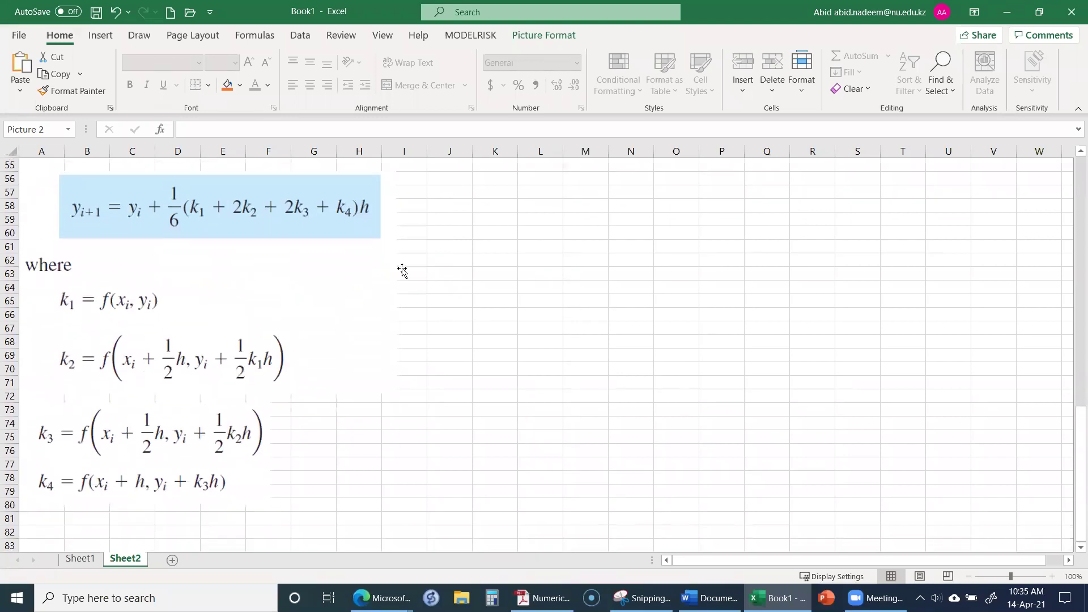
{"action": "left_click", "coordinate": [451, 184]}
{"action": "right_click", "coordinate": [451, 183]}
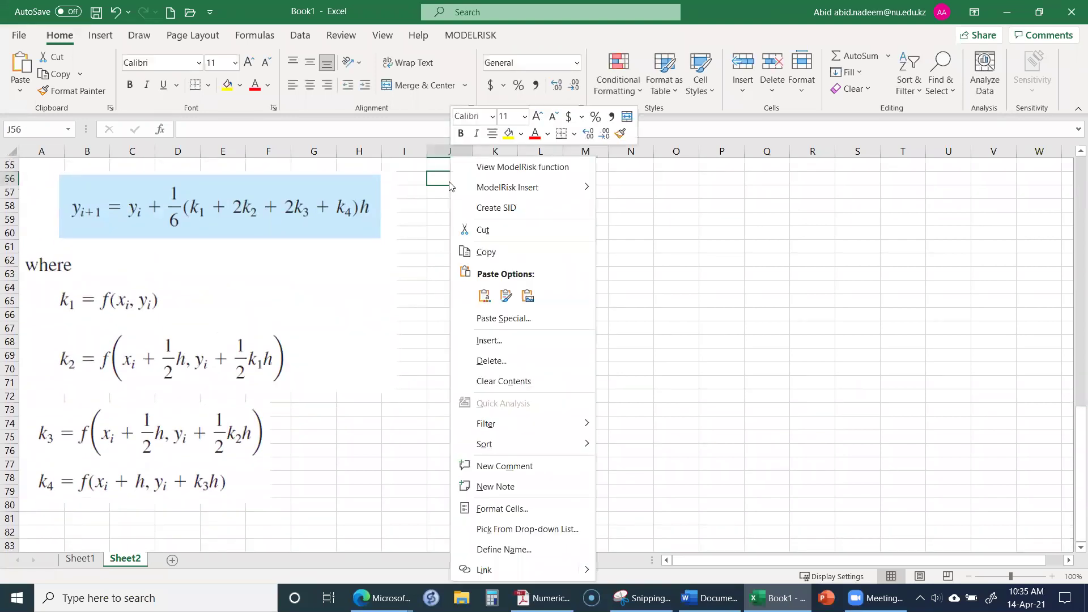
{"action": "left_click", "coordinate": [483, 295]}
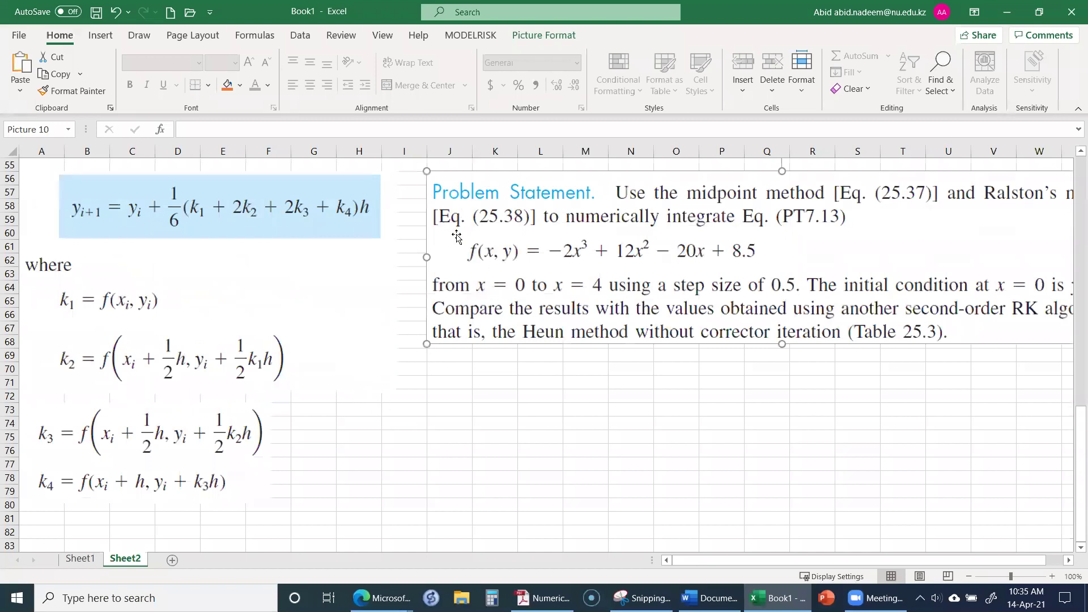
{"action": "scroll", "coordinate": [456, 236], "scroll_direction": "up", "scroll_amount": 4}
{"action": "scroll", "coordinate": [451, 237], "scroll_direction": "up", "scroll_amount": 1}
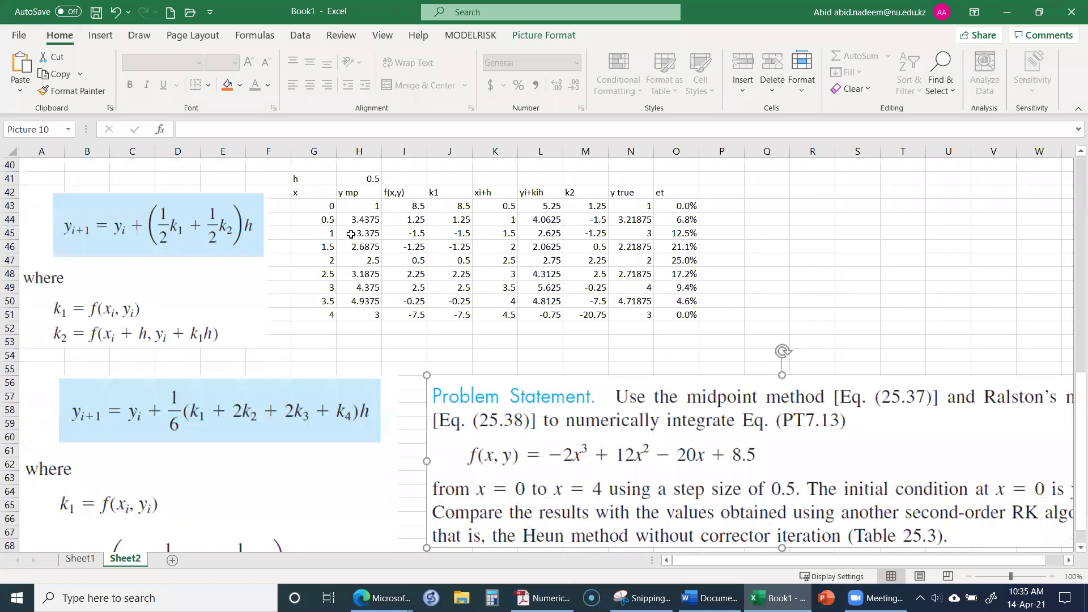
{"action": "scroll", "coordinate": [167, 479], "scroll_direction": "down", "scroll_amount": 2}
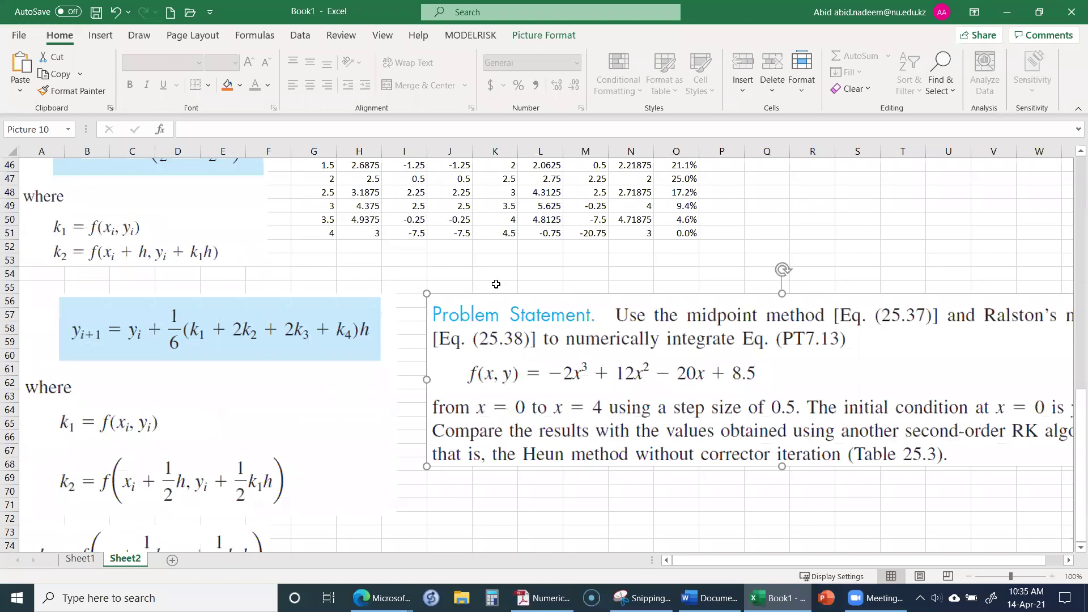
{"action": "scroll", "coordinate": [475, 391], "scroll_direction": "down", "scroll_amount": 4}
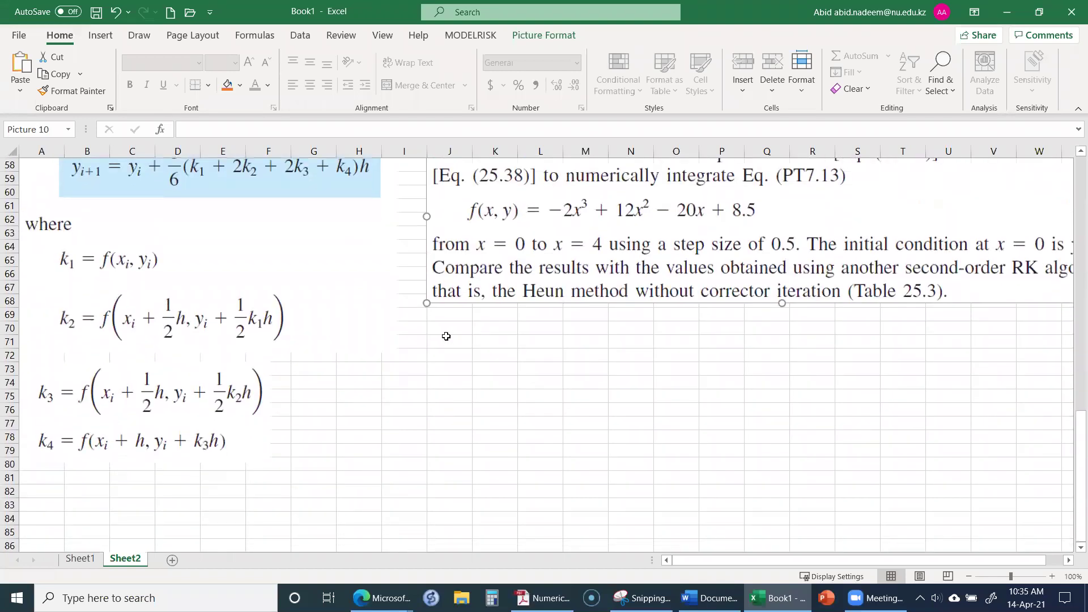
{"action": "left_click", "coordinate": [443, 337]}
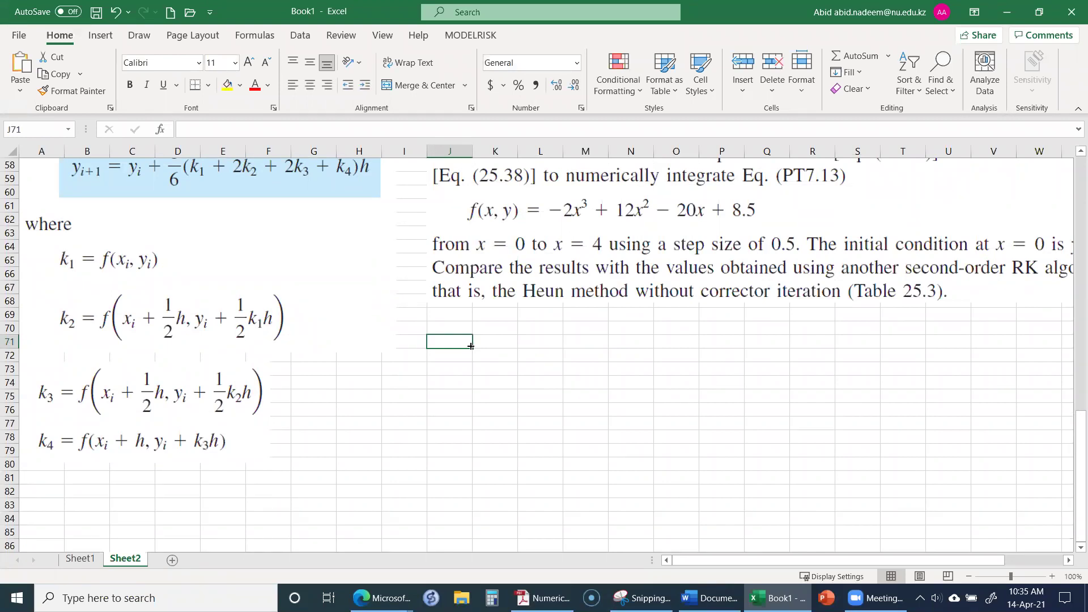
Enter the step-size label h with value 0.5 in J70:K70.
{"action": "key", "text": "Up"}
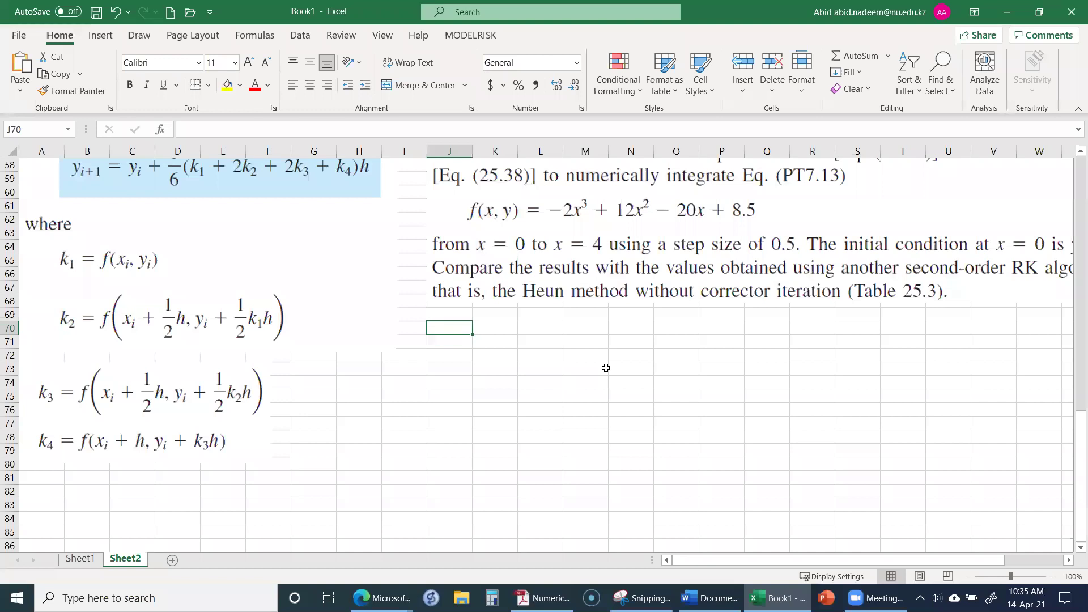
{"action": "type", "text": "h"}
{"action": "key", "text": "Tab"}
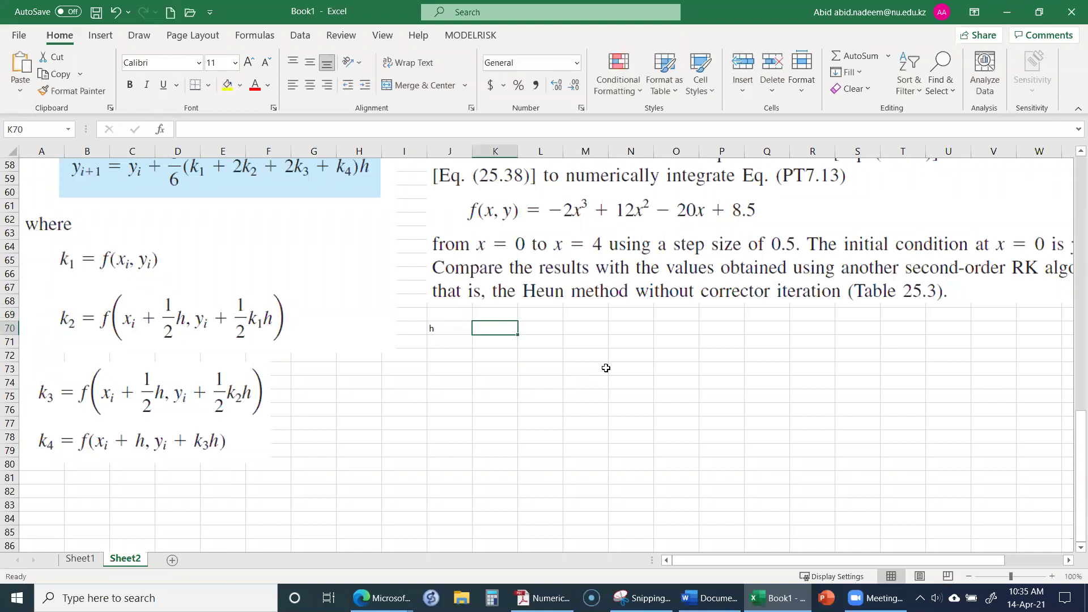
{"action": "type", "text": ".5"}
{"action": "key", "text": "Return"}
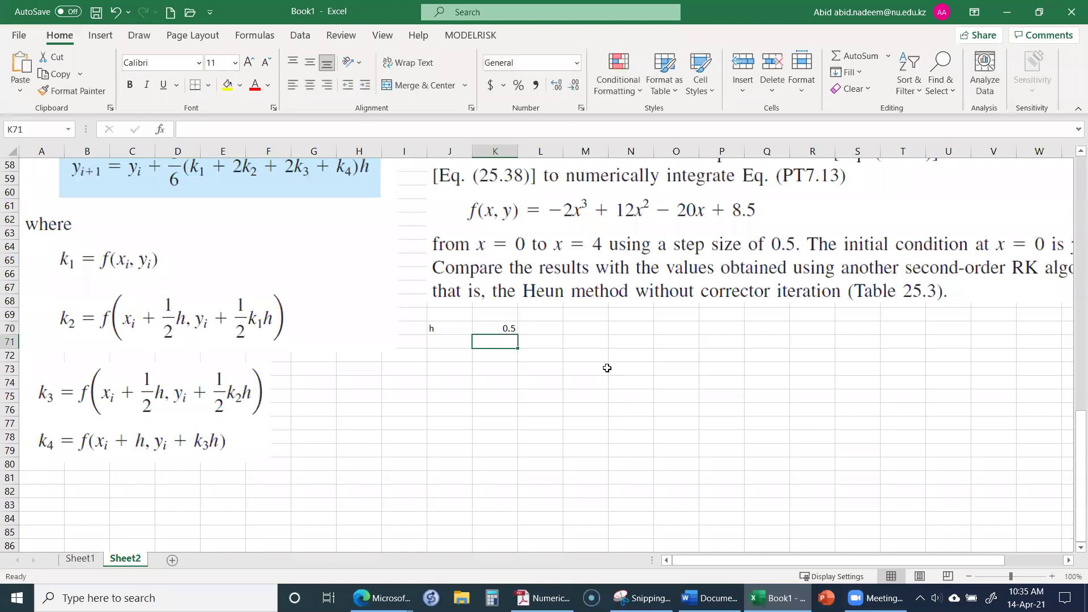
Add the column headings x, y and f(x,y) in J71:L71.
{"action": "key", "text": "Left"}
{"action": "type", "text": "x"}
{"action": "key", "text": "Tab"}
{"action": "type", "text": "y"}
{"action": "key", "text": "Tab"}
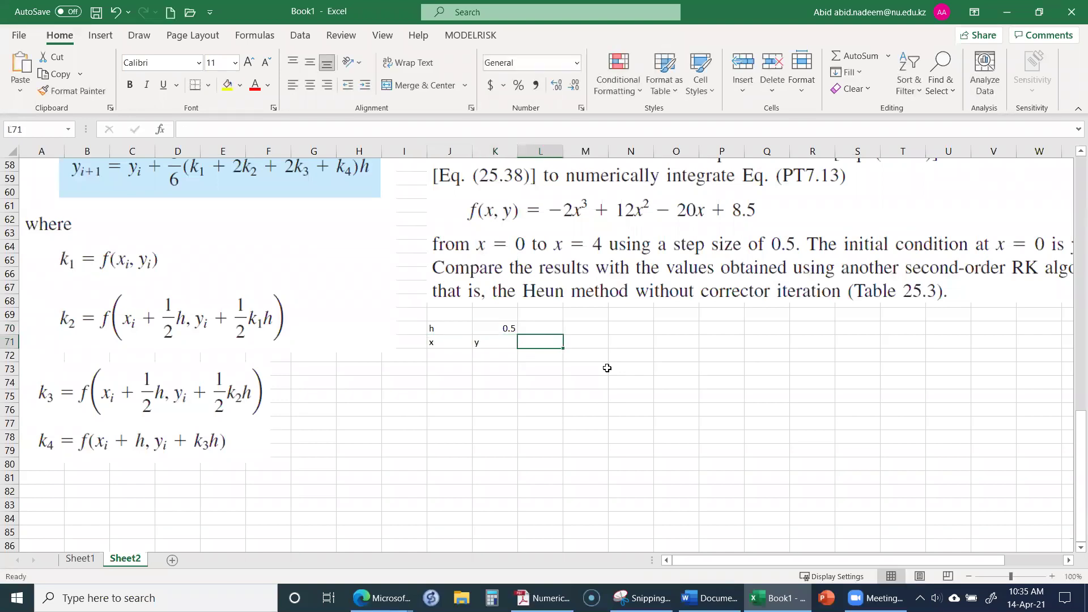
{"action": "type", "text": "f(x"}
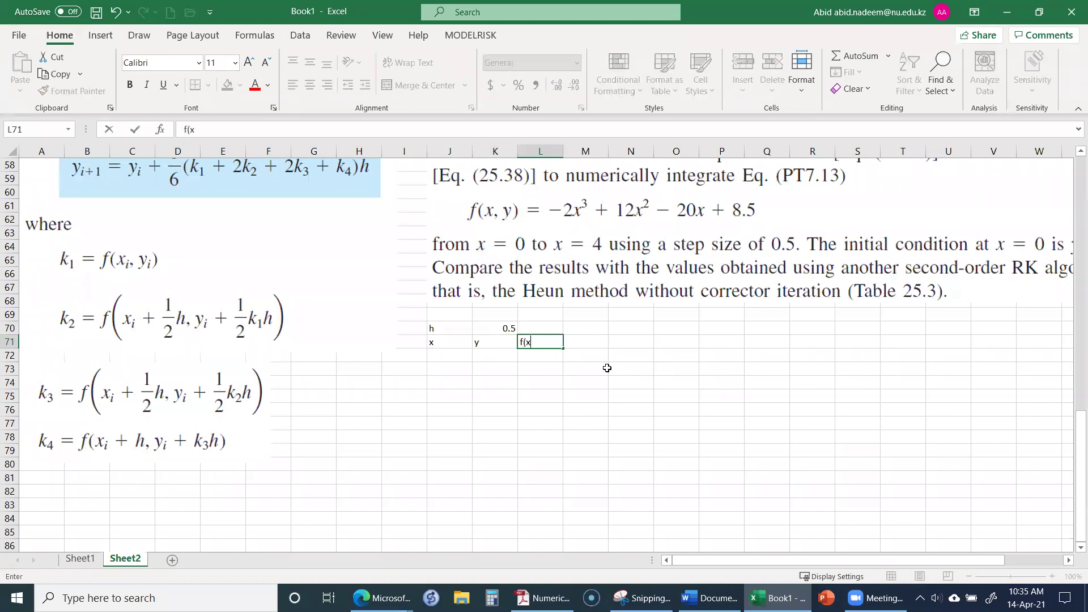
{"action": "type", "text": ",y)"}
{"action": "key", "text": "Return"}
Enter the initial values x = 0 and y = 1 in J72:K72.
{"action": "key", "text": "Up"}
{"action": "key", "text": "Left"}
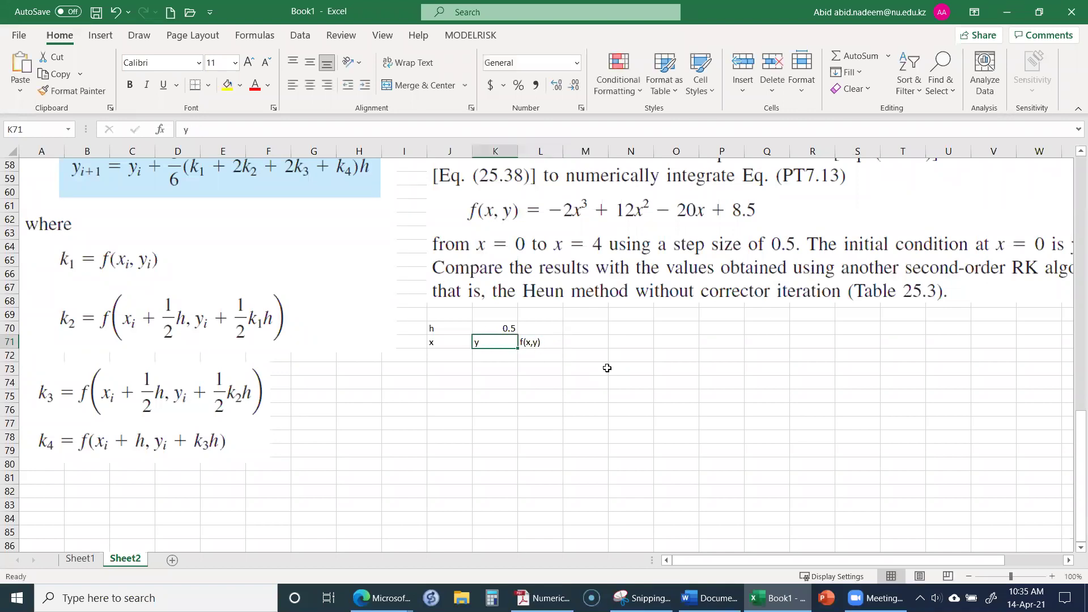
{"action": "key", "text": "Left"}
{"action": "key", "text": "Down"}
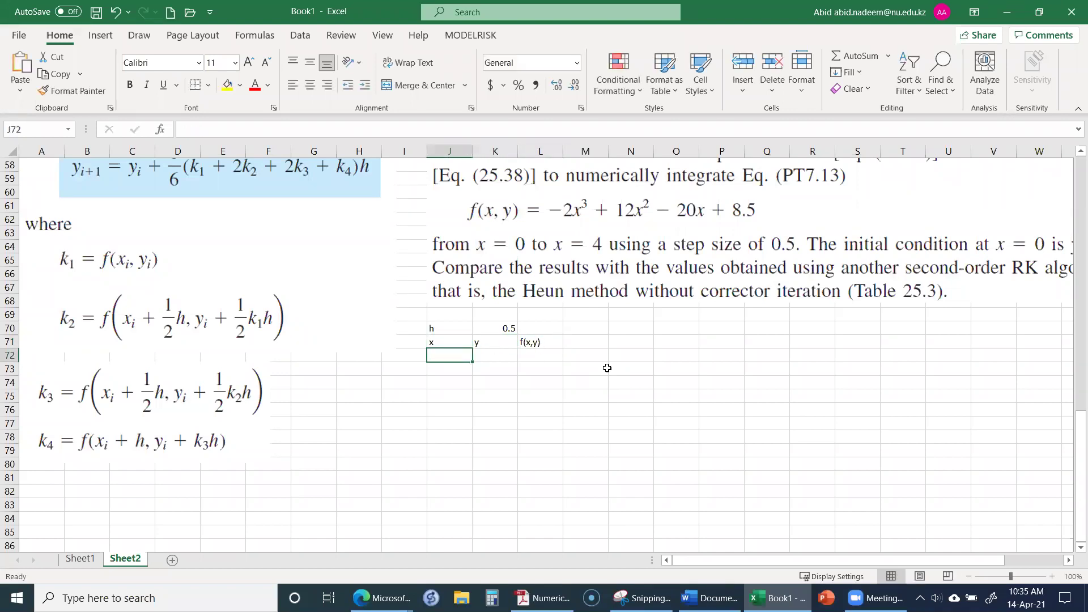
{"action": "type", "text": "0"}
{"action": "key", "text": "Tab"}
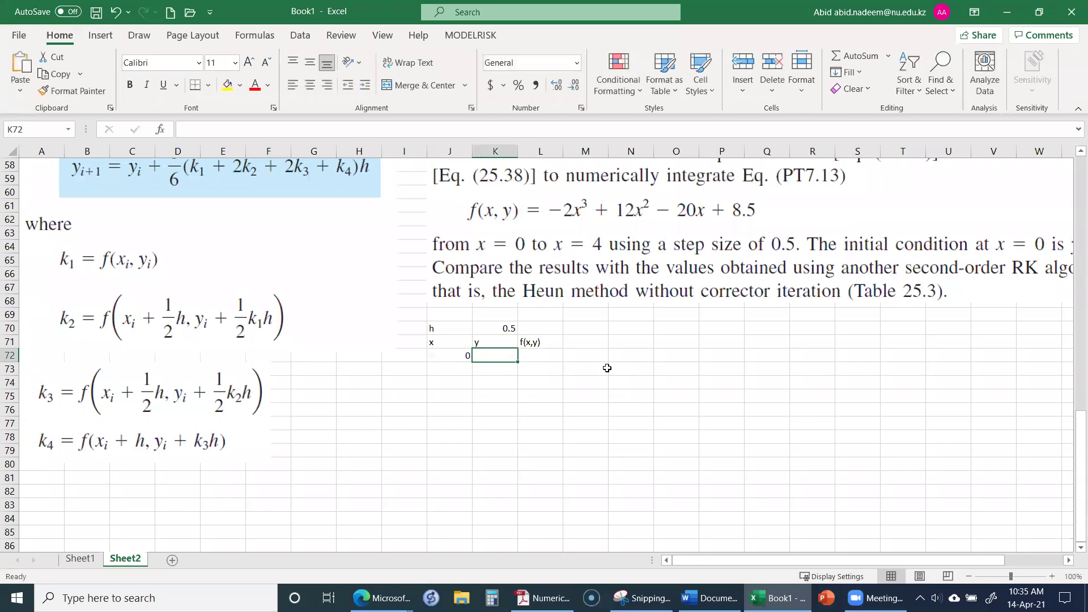
{"action": "type", "text": "1"}
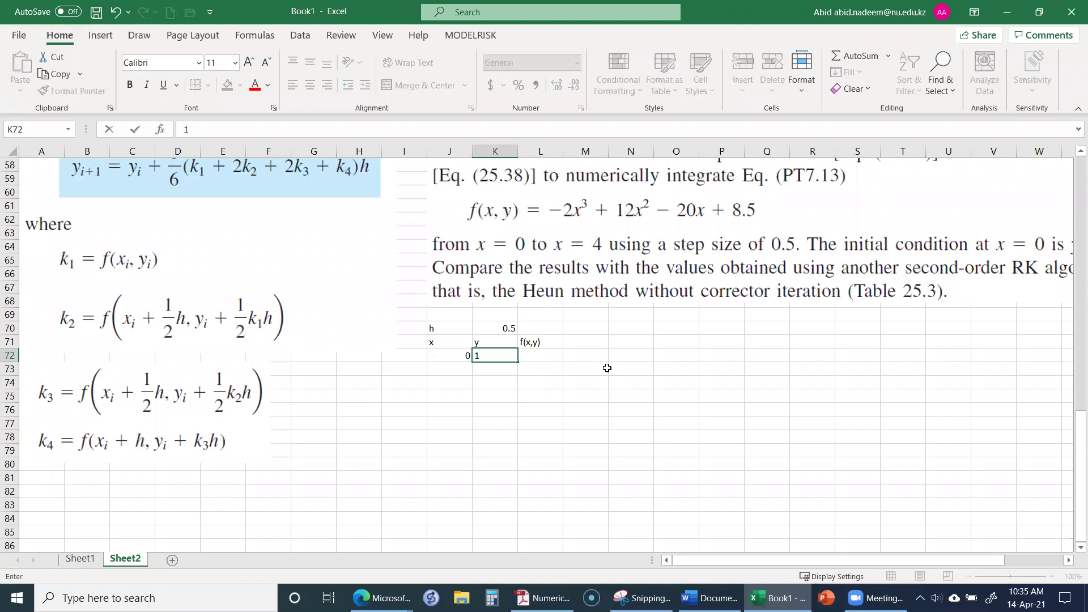
{"action": "key", "text": "Return"}
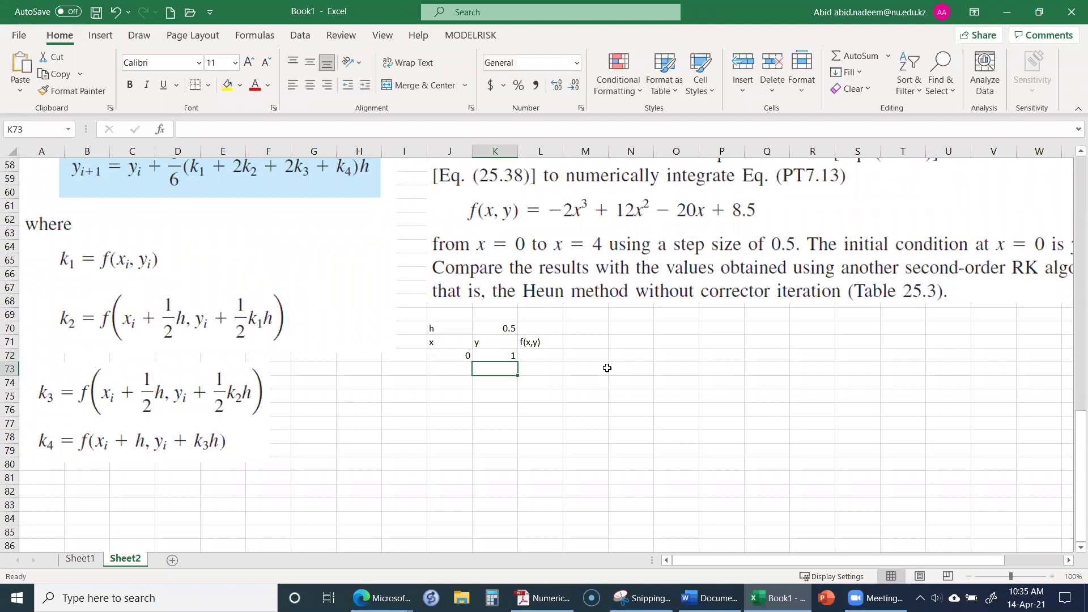
{"action": "left_click_drag", "start_coordinate": [723, 558], "coordinate": [639, 564]}
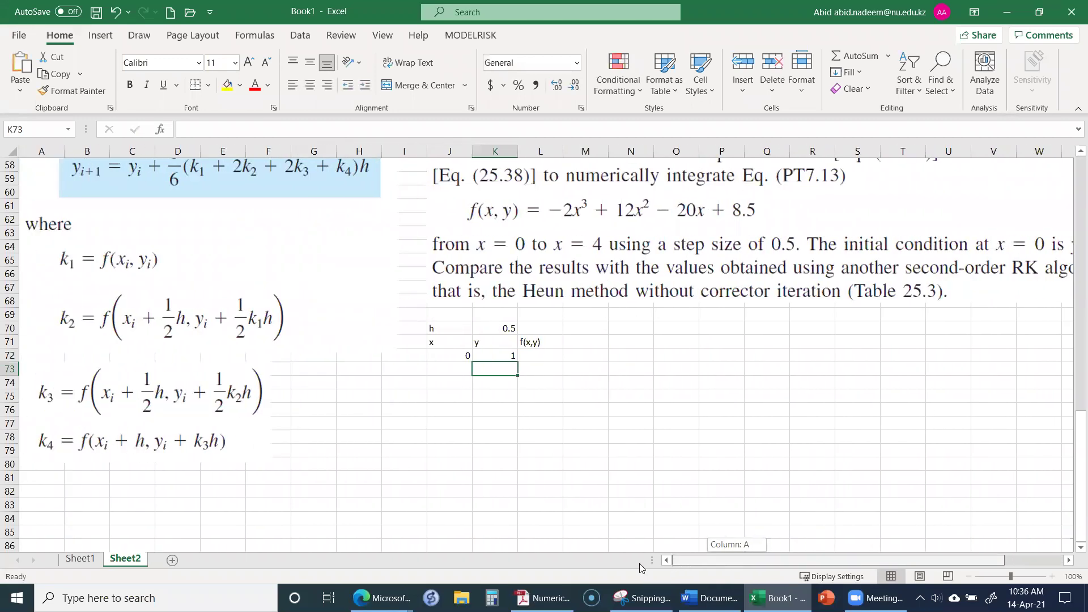
Copy the f(x,y) formula from I43 into L72, giving 8.5 at x = 0.
{"action": "left_click", "coordinate": [532, 355]}
{"action": "scroll", "coordinate": [516, 346], "scroll_direction": "up", "scroll_amount": 4}
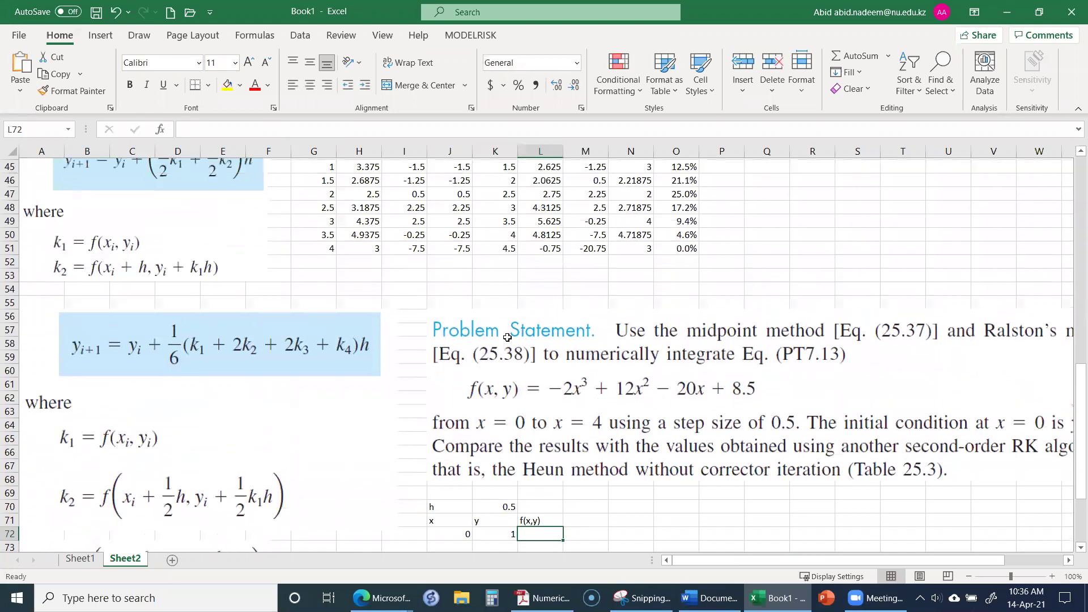
{"action": "scroll", "coordinate": [507, 338], "scroll_direction": "up", "scroll_amount": 3}
{"action": "left_click", "coordinate": [406, 247]}
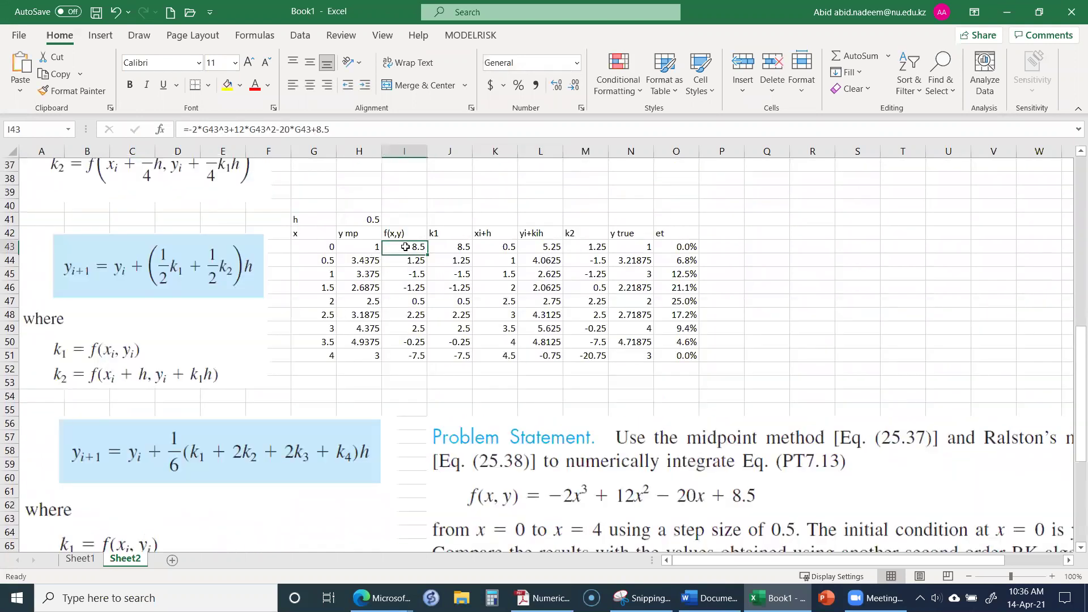
{"action": "right_click", "coordinate": [406, 247]}
{"action": "left_click", "coordinate": [432, 263]}
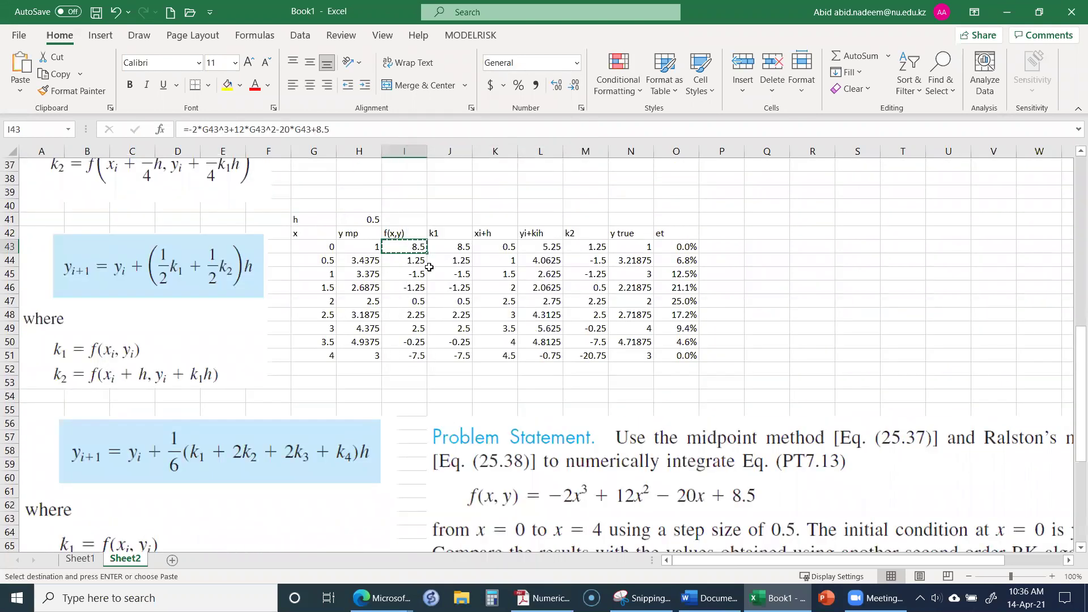
{"action": "scroll", "coordinate": [448, 306], "scroll_direction": "down", "scroll_amount": 5}
{"action": "scroll", "coordinate": [533, 326], "scroll_direction": "down", "scroll_amount": 3}
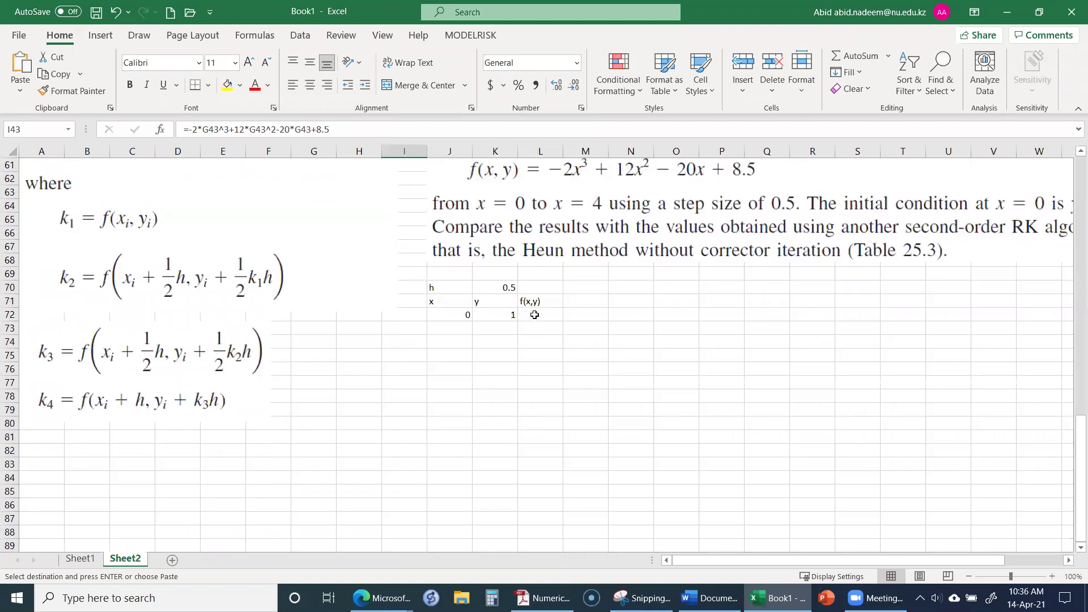
{"action": "left_click", "coordinate": [535, 314]}
{"action": "right_click", "coordinate": [535, 315]}
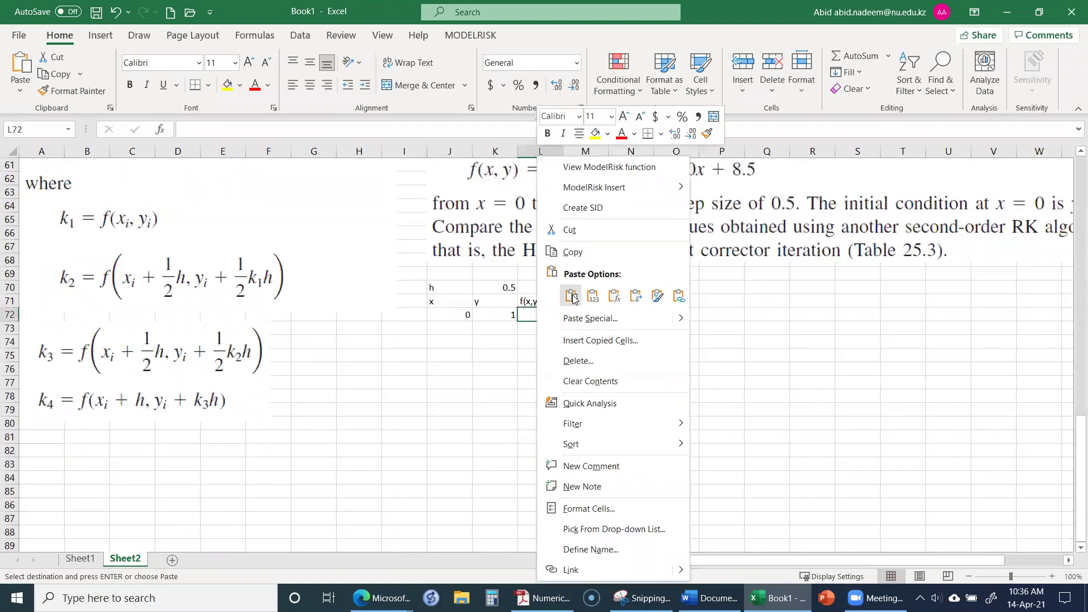
{"action": "left_click", "coordinate": [572, 297]}
Add a k1 heading in M71 and set M72 to =L72.
{"action": "left_click", "coordinate": [583, 301]}
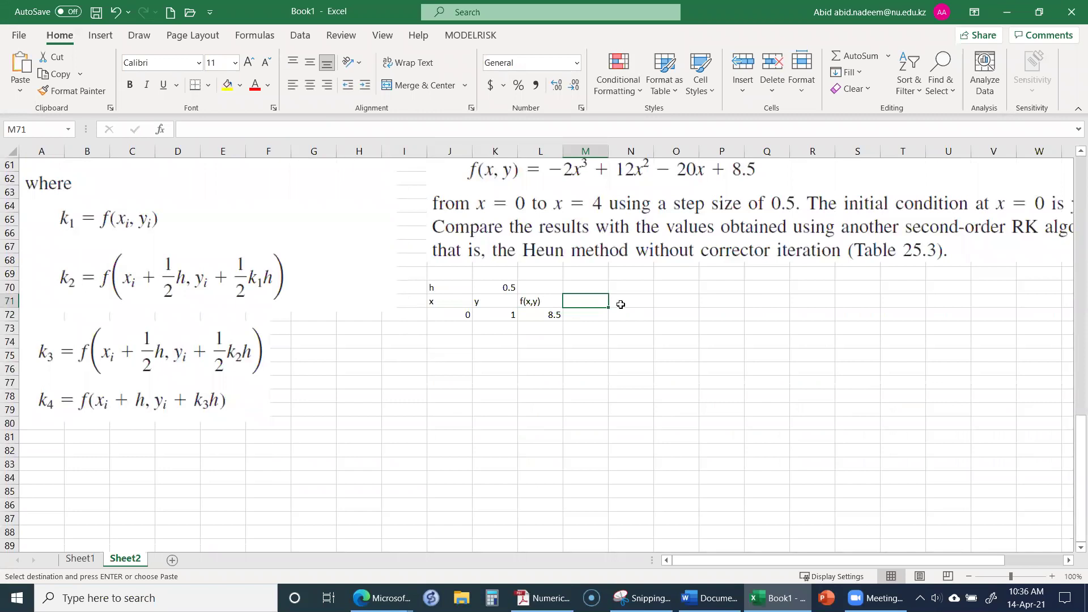
{"action": "type", "text": "k1"}
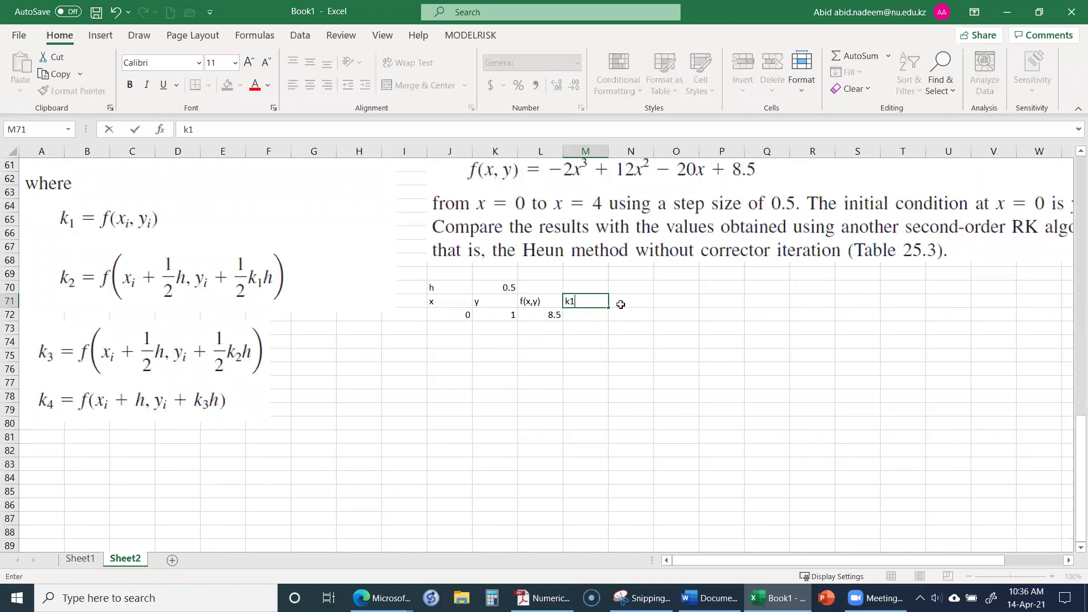
{"action": "key", "text": "Return"}
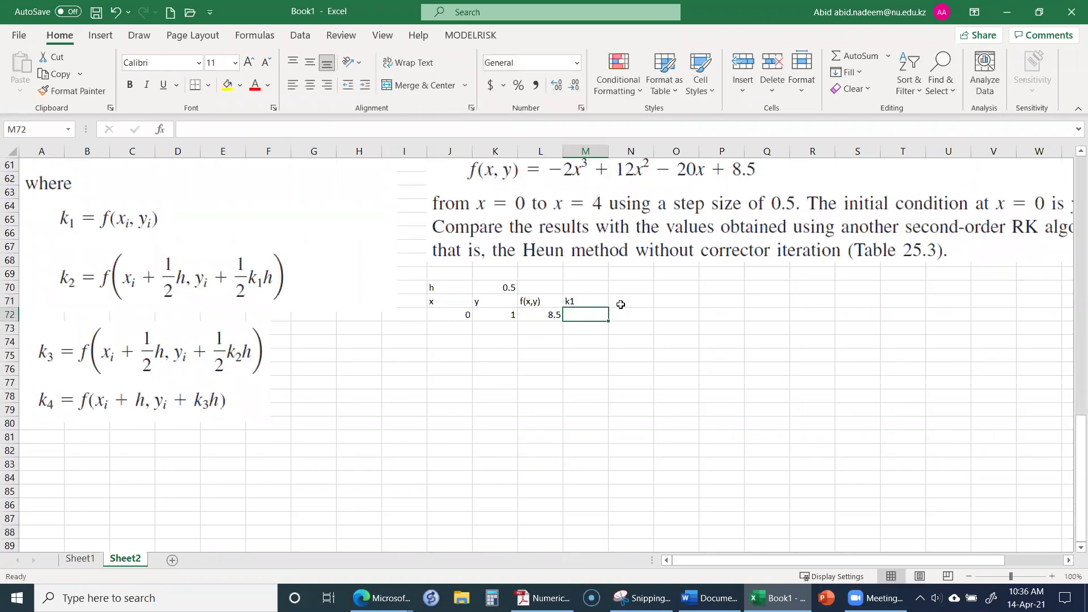
{"action": "type", "text": "="}
{"action": "key", "text": "Left"}
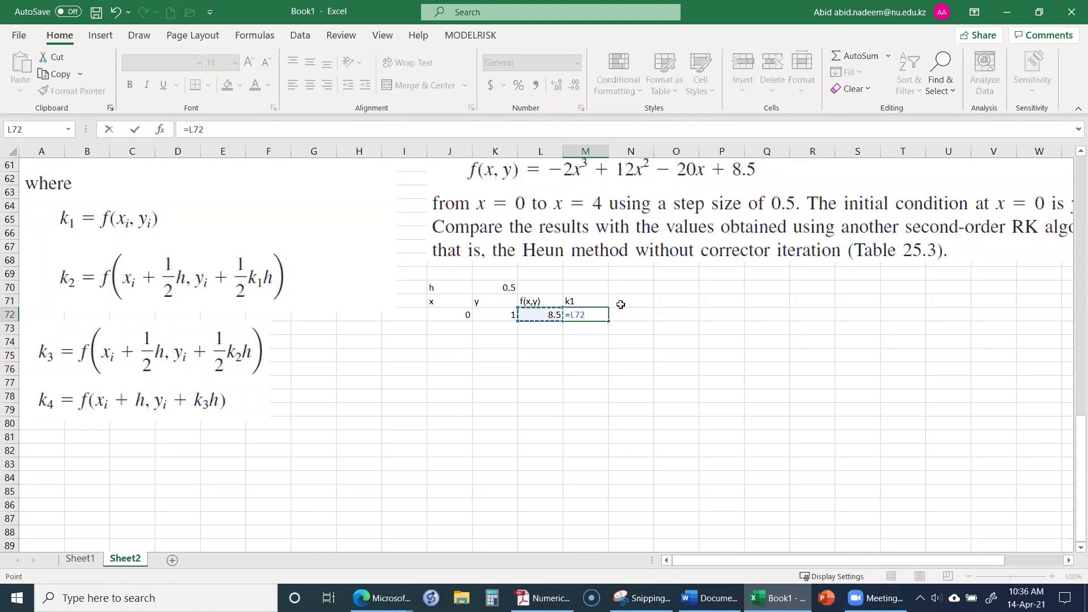
{"action": "key", "text": "ctrl+Return"}
Add the headings xi+1/2h in N71 and yi+1/2k1h in O71.
{"action": "left_click", "coordinate": [620, 305]}
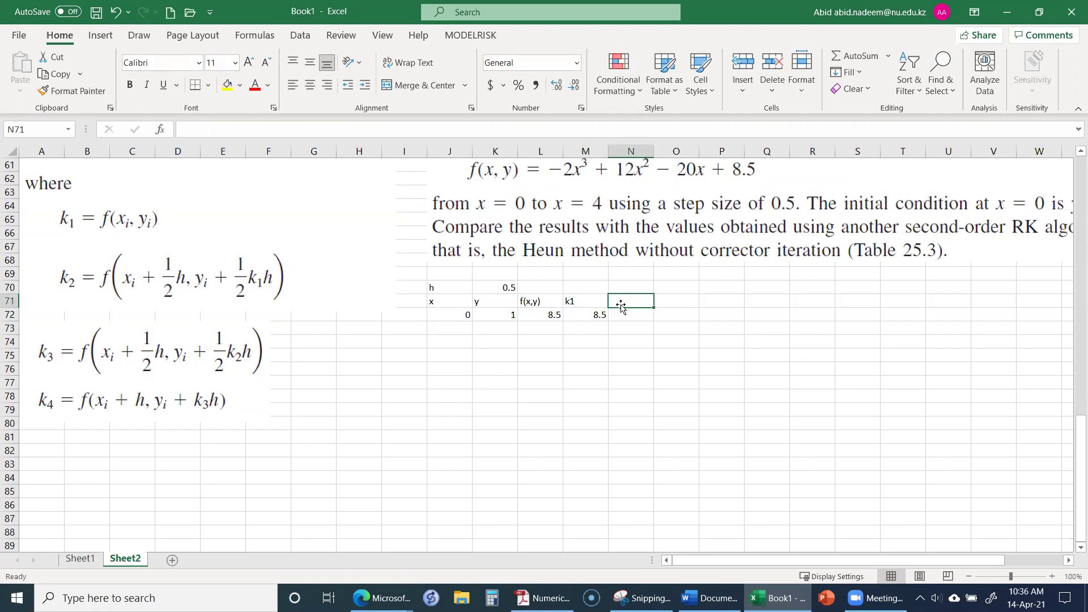
{"action": "type", "text": "xi+1/"}
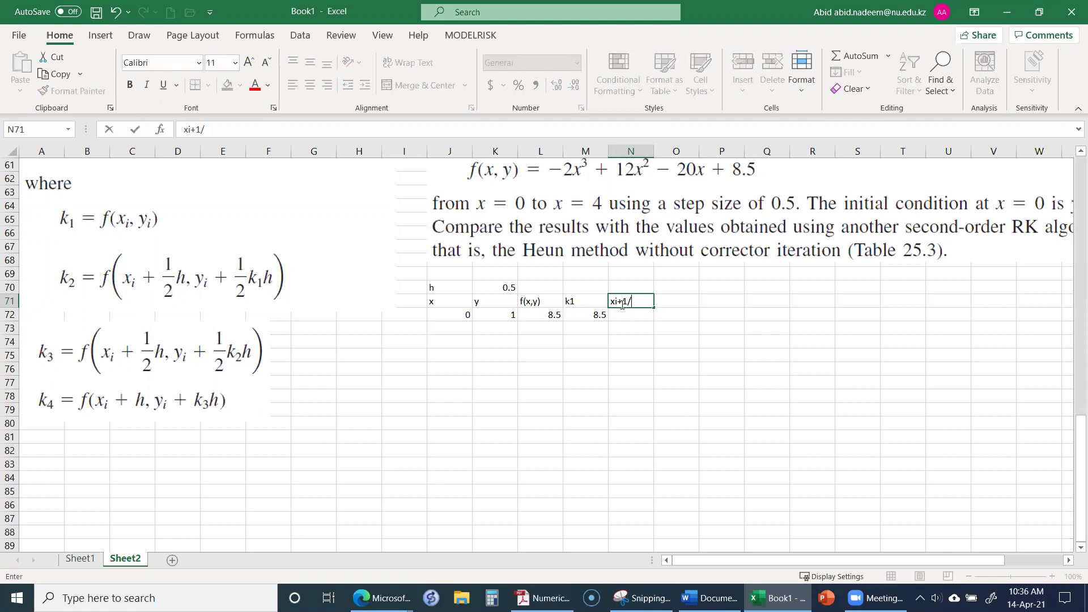
{"action": "type", "text": "2h"}
{"action": "key", "text": "Return"}
{"action": "left_click", "coordinate": [621, 306]}
{"action": "key", "text": "Tab"}
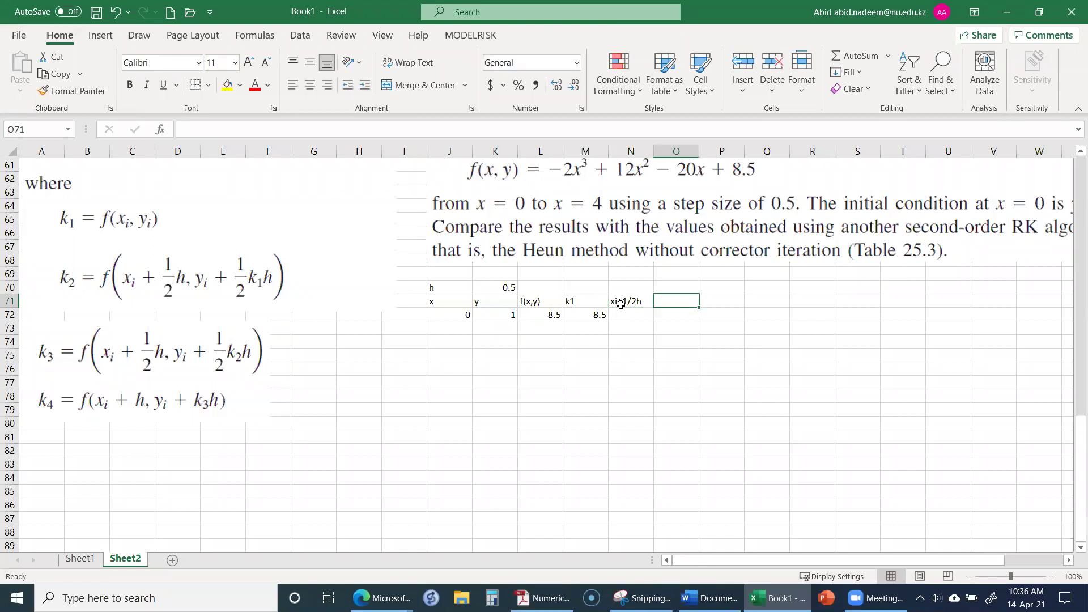
{"action": "scroll", "coordinate": [581, 292], "scroll_direction": "up", "scroll_amount": 2}
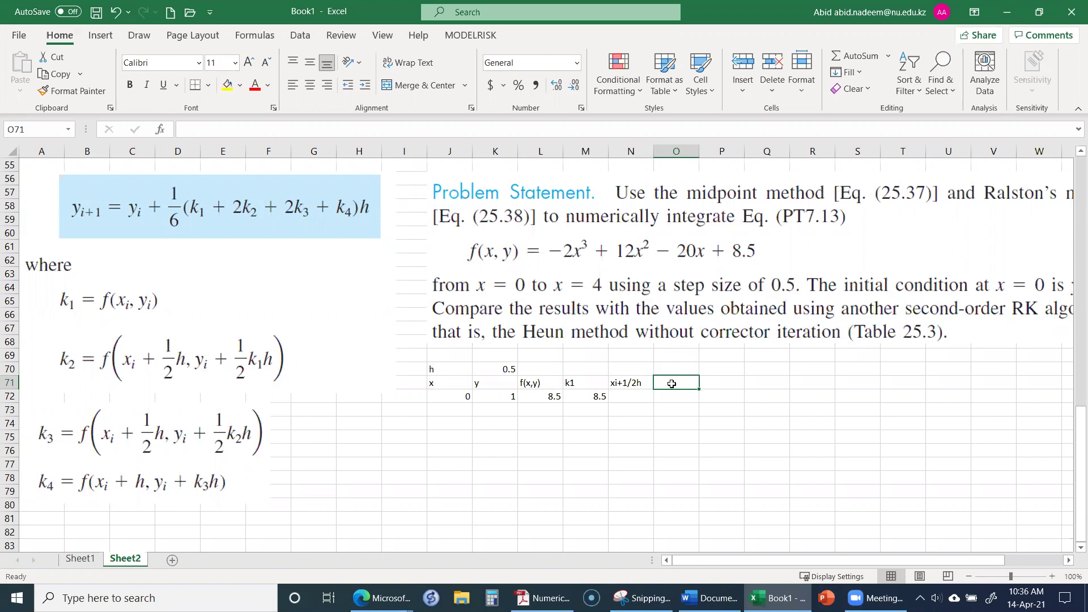
{"action": "type", "text": "yl"}
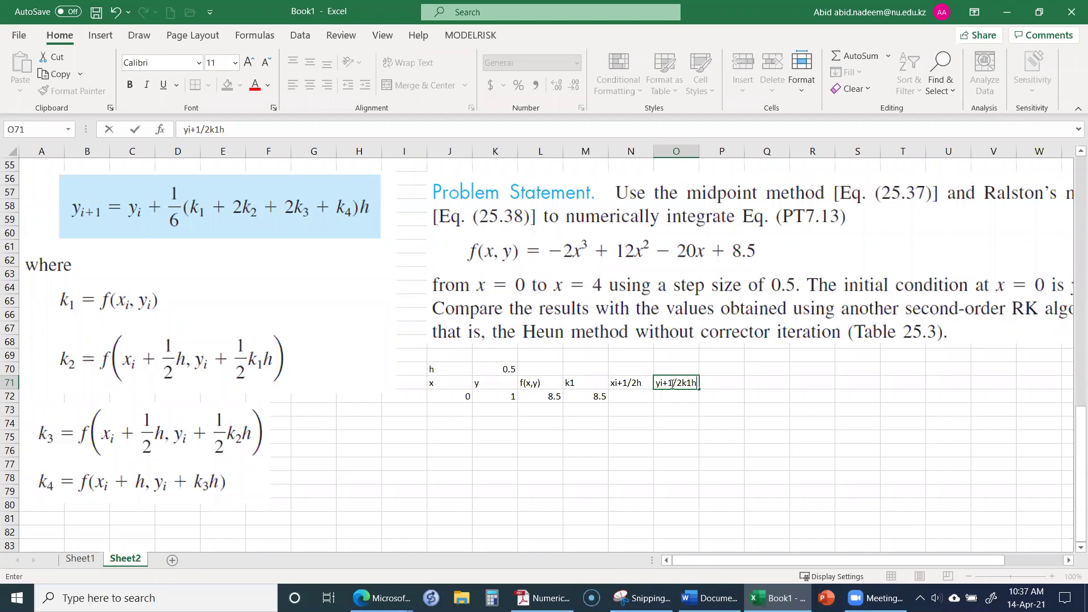
{"action": "key", "text": "Return"}
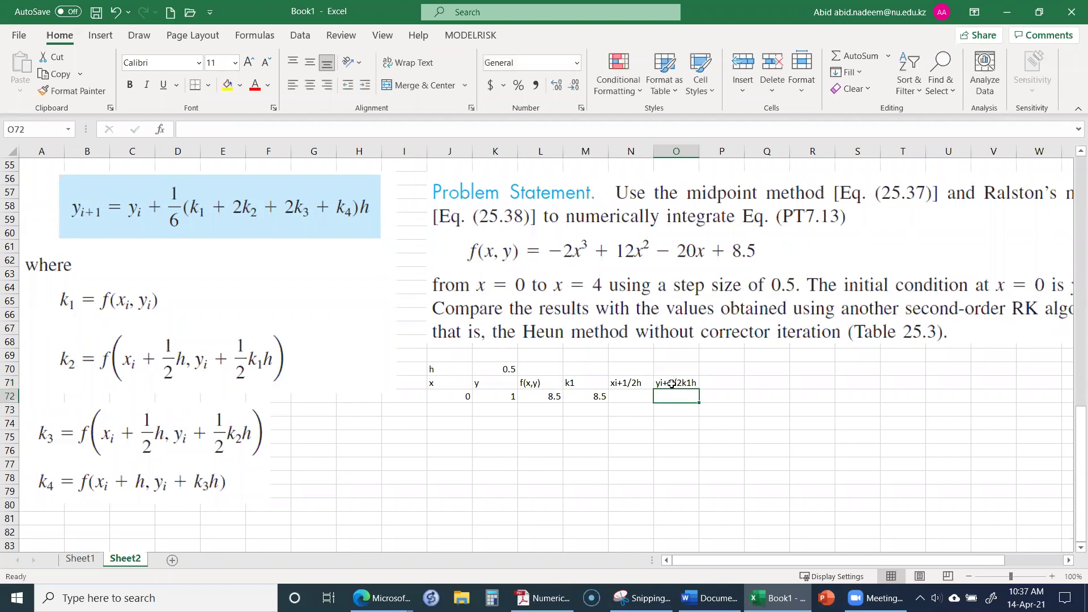
Enter =J72+1/2*$K$70 in N72 for the midpoint x, giving 0.25.
{"action": "key", "text": "Left"}
{"action": "type", "text": "="}
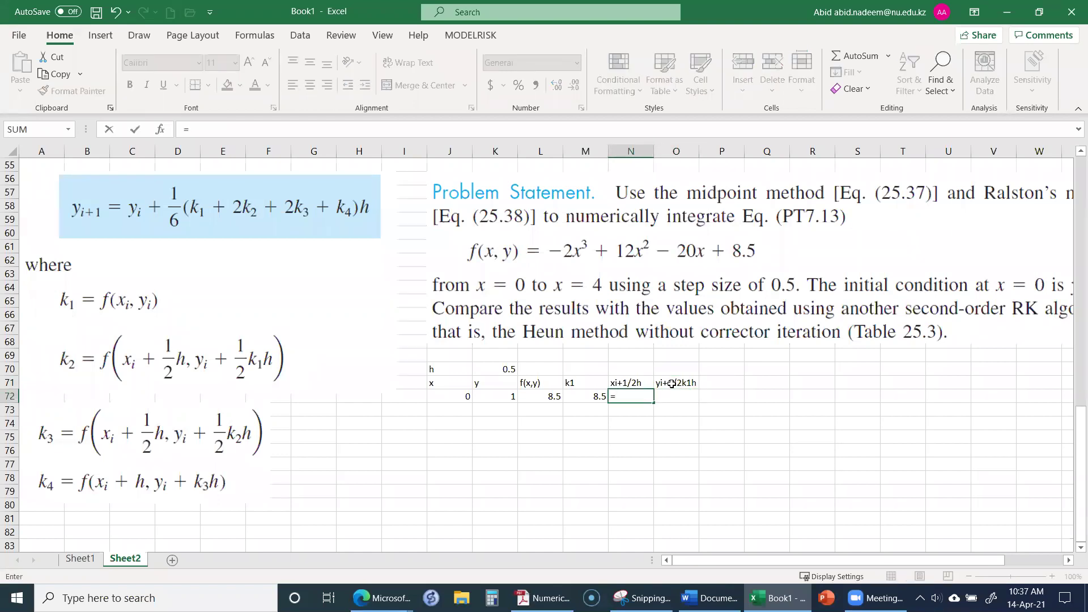
{"action": "key", "text": "Left"}
{"action": "key", "text": "Left"}
{"action": "key", "text": "Left"}
{"action": "key", "text": "Left"}
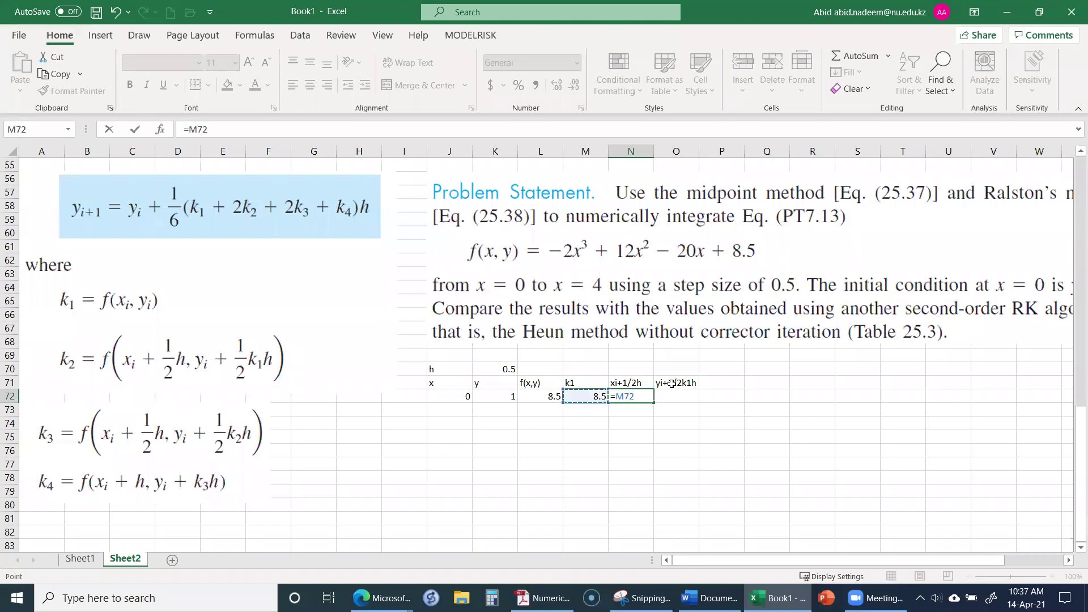
{"action": "type", "text": "+1/2"}
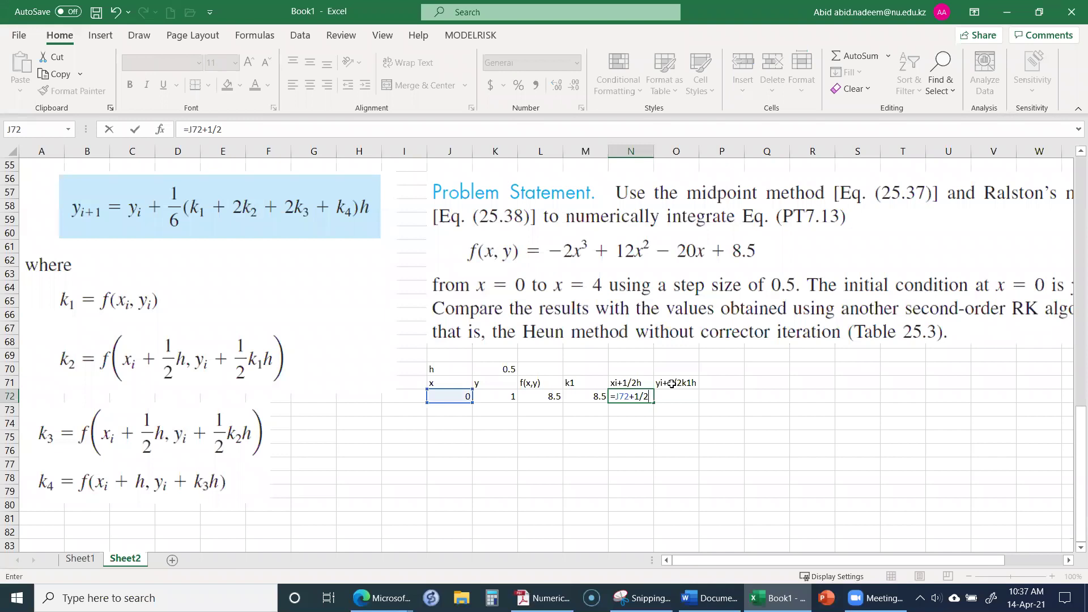
{"action": "type", "text": "*"}
{"action": "key", "text": "Left"}
{"action": "key", "text": "Left"}
{"action": "key", "text": "Left"}
{"action": "key", "text": "Up"}
{"action": "key", "text": "Up"}
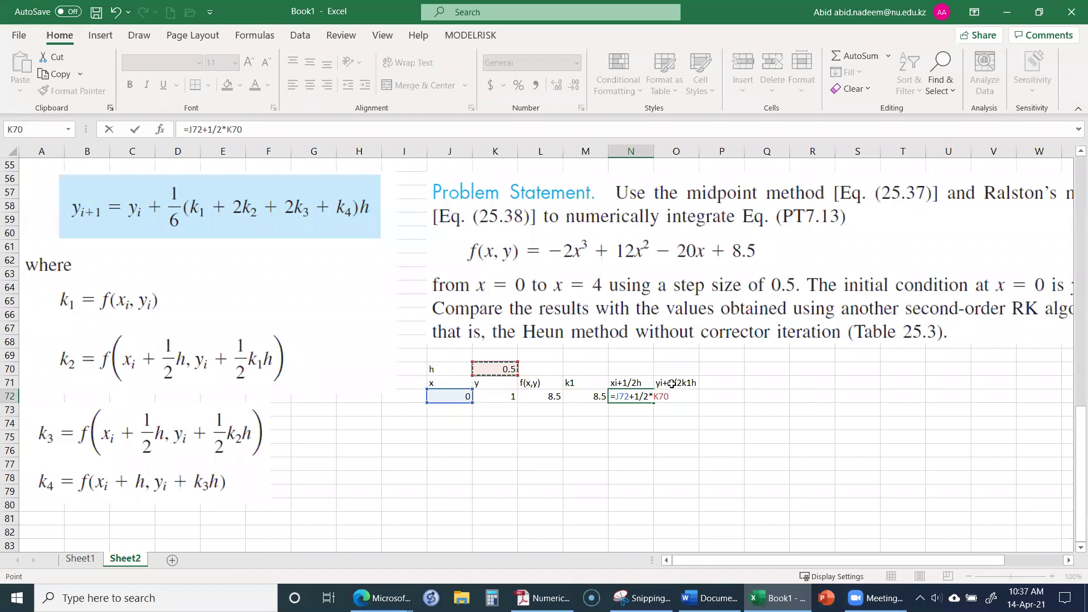
{"action": "key", "text": "F4"}
{"action": "key", "text": "Return"}
{"action": "key", "text": "Up"}
Enter =K72+1/2*M72*$K$70 in O72, giving 3.125, and add a k2 heading in P71.
{"action": "key", "text": "Right"}
{"action": "type", "text": "="}
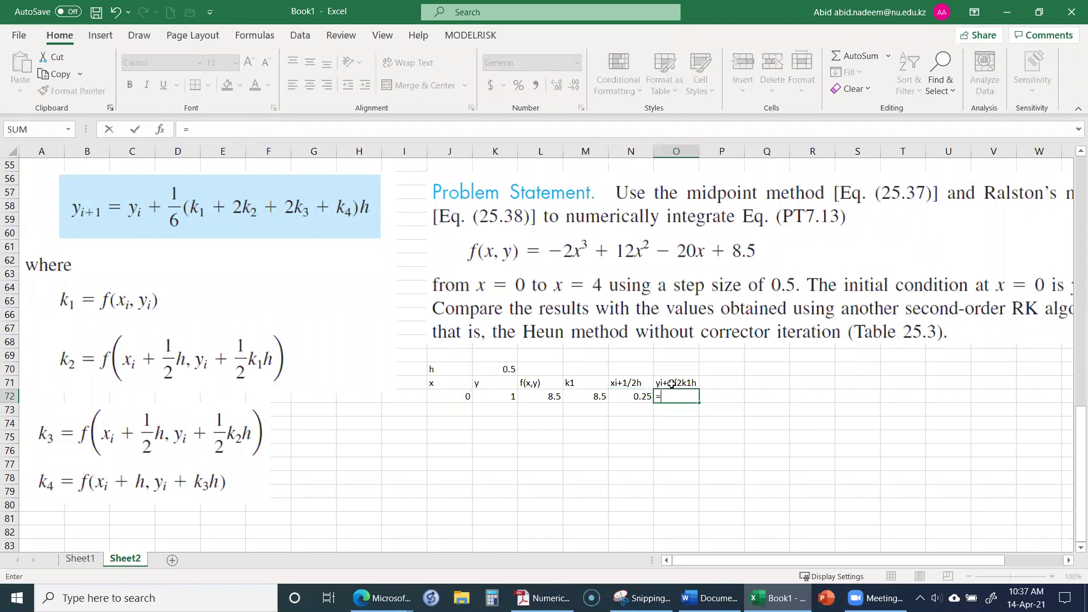
{"action": "key", "text": "Left"}
{"action": "key", "text": "Left"}
{"action": "key", "text": "Left"}
{"action": "key", "text": "Left"}
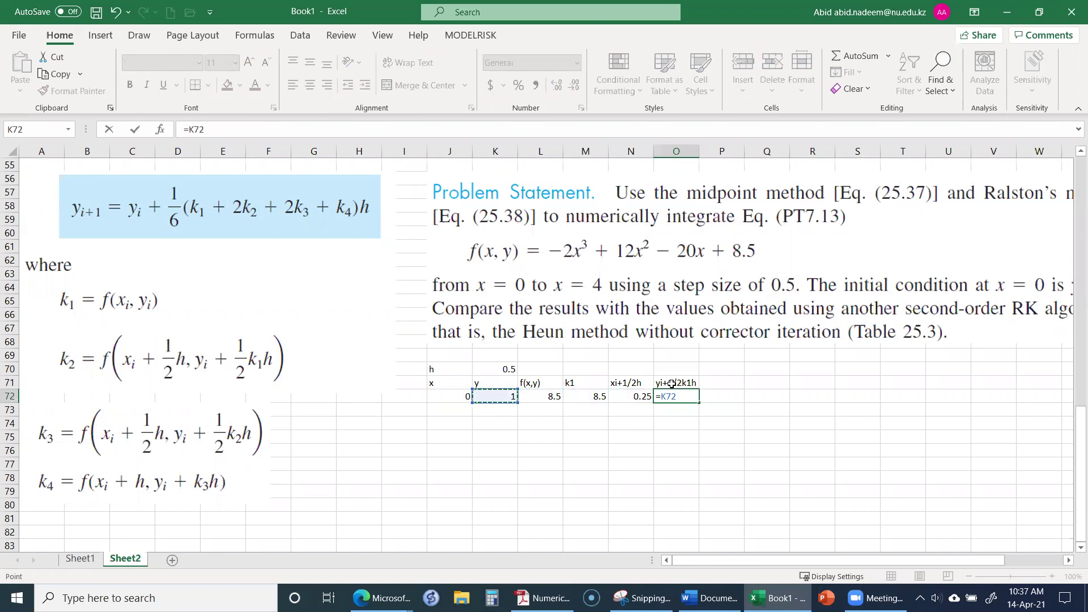
{"action": "type", "text": "+1/2*"}
{"action": "key", "text": "Left"}
{"action": "key", "text": "Left"}
{"action": "type", "text": "*"}
{"action": "key", "text": "Left"}
{"action": "key", "text": "Left"}
{"action": "key", "text": "Left"}
{"action": "key", "text": "Left"}
{"action": "key", "text": "Up"}
{"action": "key", "text": "Up"}
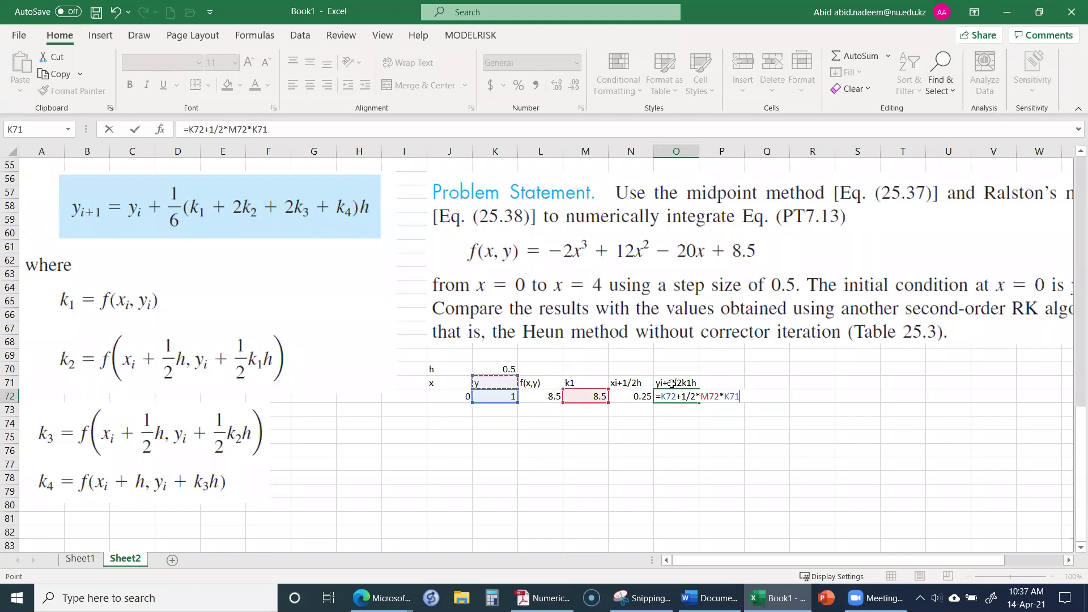
{"action": "key", "text": "F4"}
{"action": "key", "text": "Return"}
{"action": "key", "text": "Up"}
{"action": "key", "text": "Up"}
{"action": "key", "text": "Right"}
{"action": "type", "text": "k"}
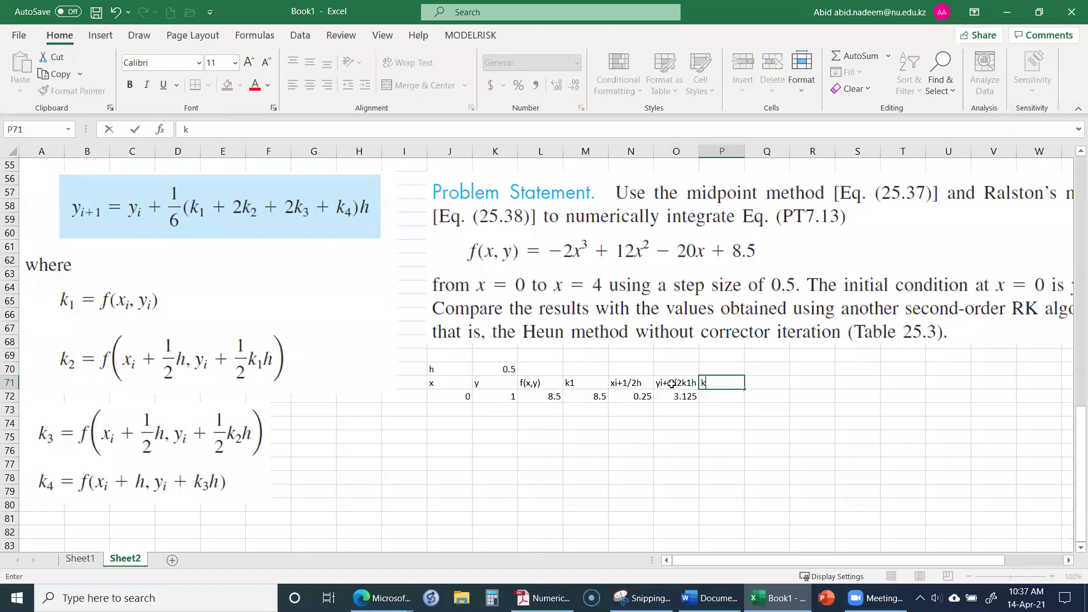
{"action": "key", "text": "Return"}
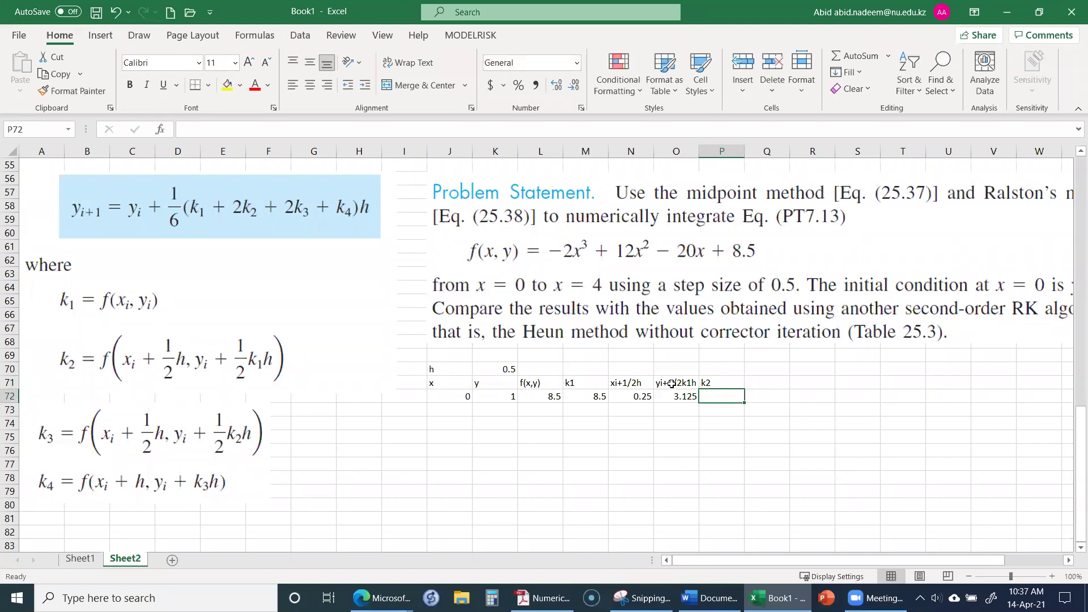
Copy the f(x,y) formula from L72 into P72, giving k2 = 4.21875.
{"action": "left_click", "coordinate": [537, 396]}
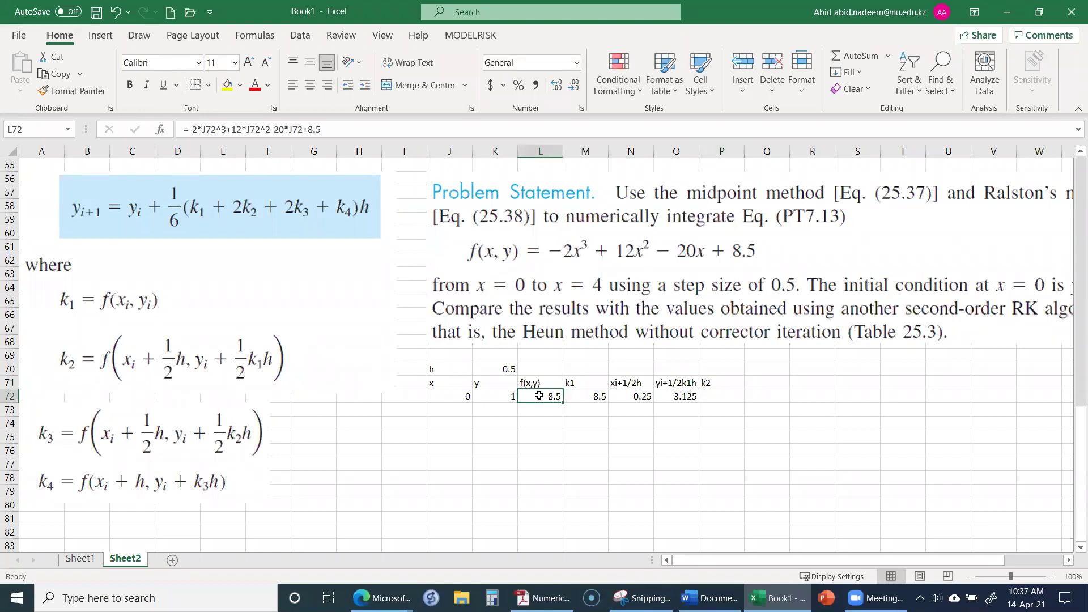
{"action": "right_click", "coordinate": [539, 396]}
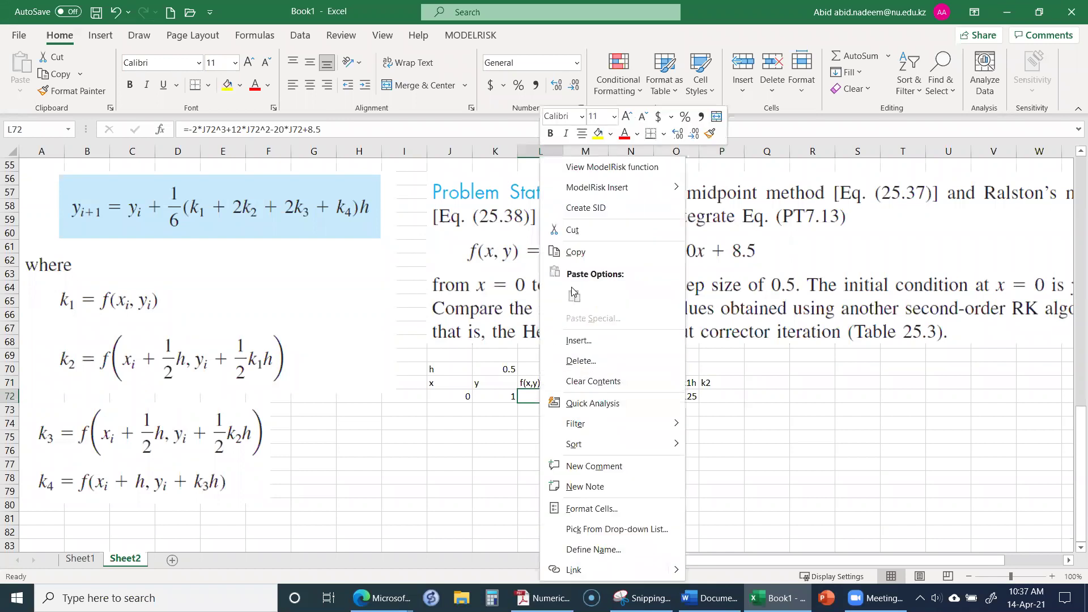
{"action": "left_click", "coordinate": [582, 254]}
{"action": "left_click", "coordinate": [710, 396]}
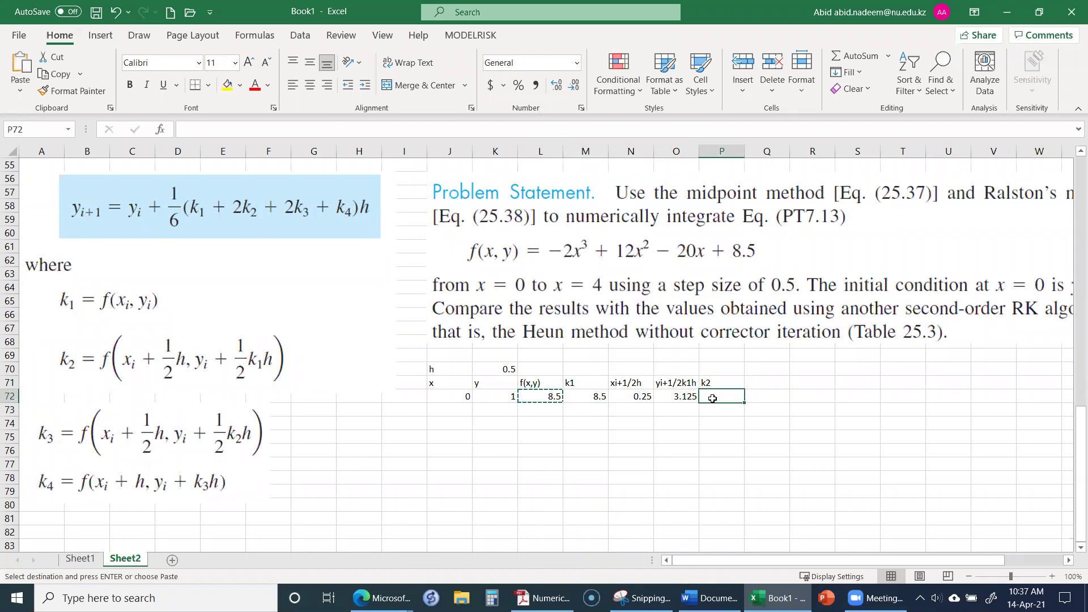
{"action": "right_click", "coordinate": [712, 397]}
{"action": "left_click", "coordinate": [747, 295]}
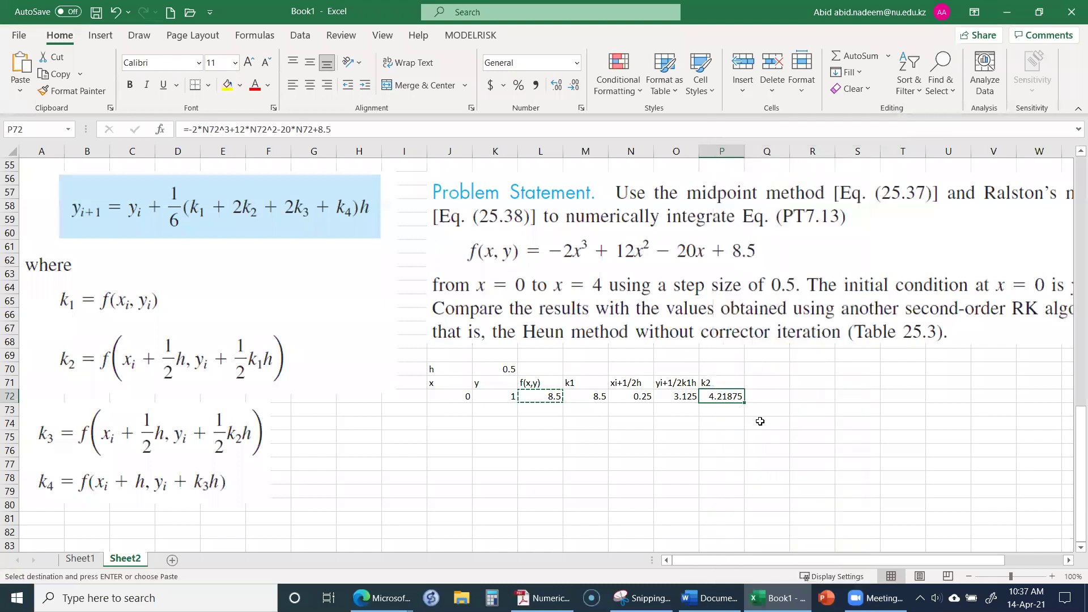
Copy the xi+1/2h heading into Q71.
{"action": "left_click", "coordinate": [756, 387]}
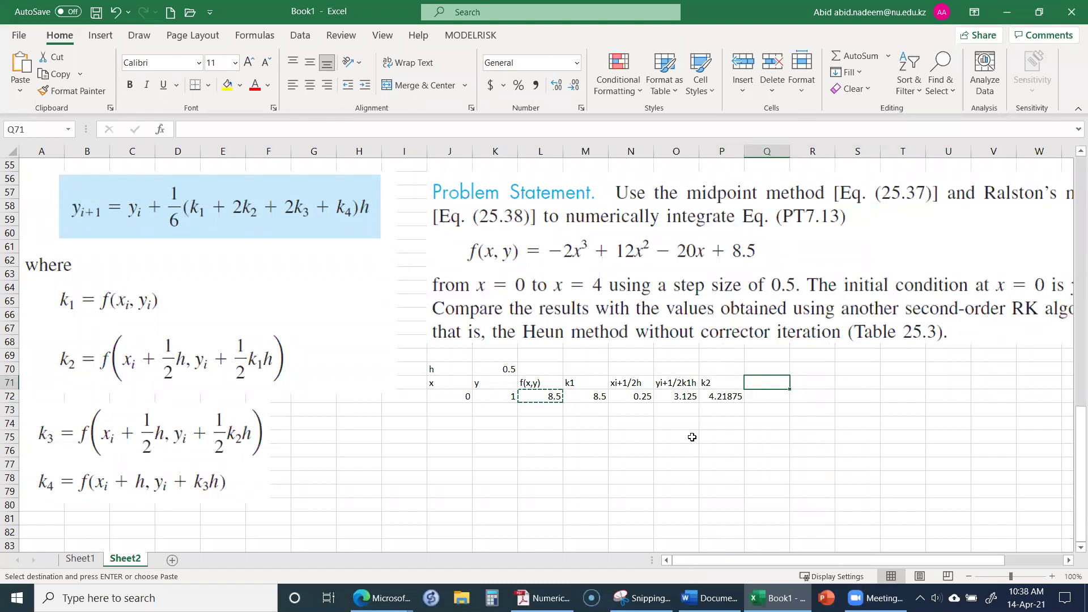
{"action": "left_click", "coordinate": [626, 386]}
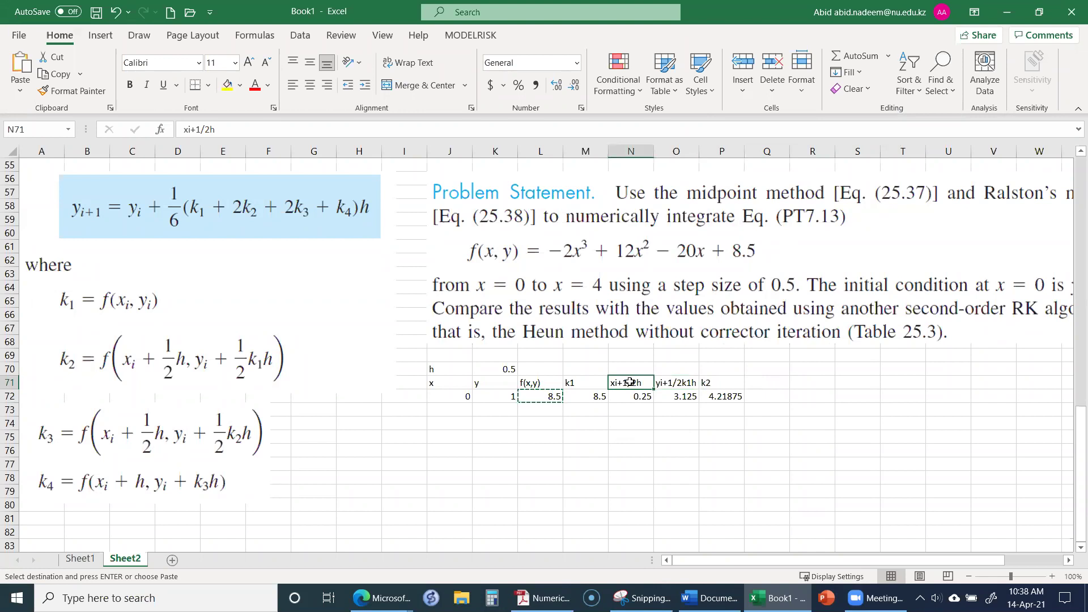
{"action": "right_click", "coordinate": [630, 386]}
{"action": "left_click", "coordinate": [686, 251]}
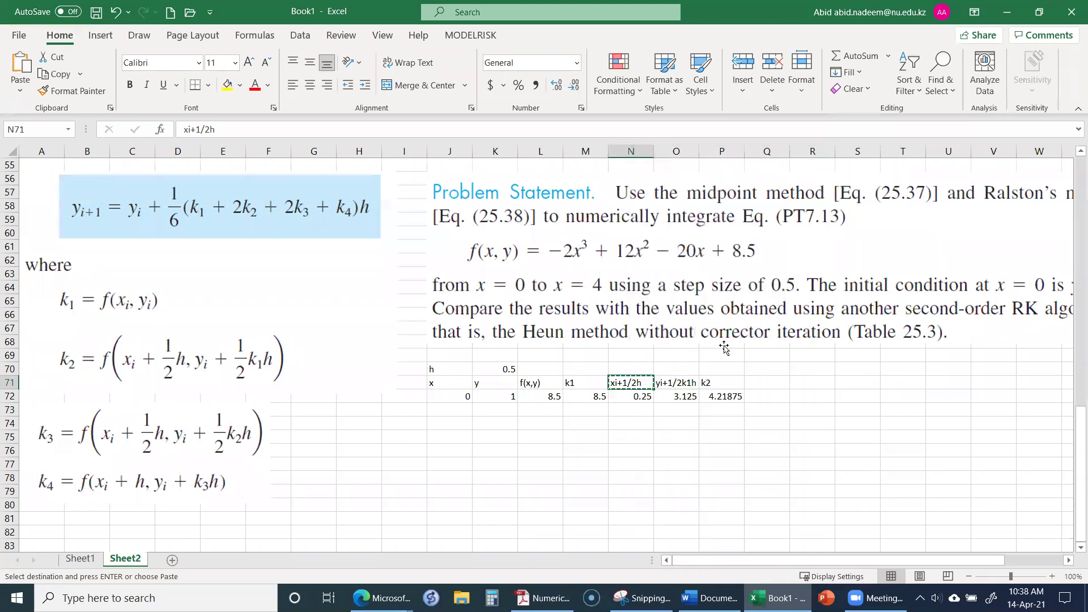
{"action": "left_click", "coordinate": [764, 385]}
{"action": "right_click", "coordinate": [764, 385]}
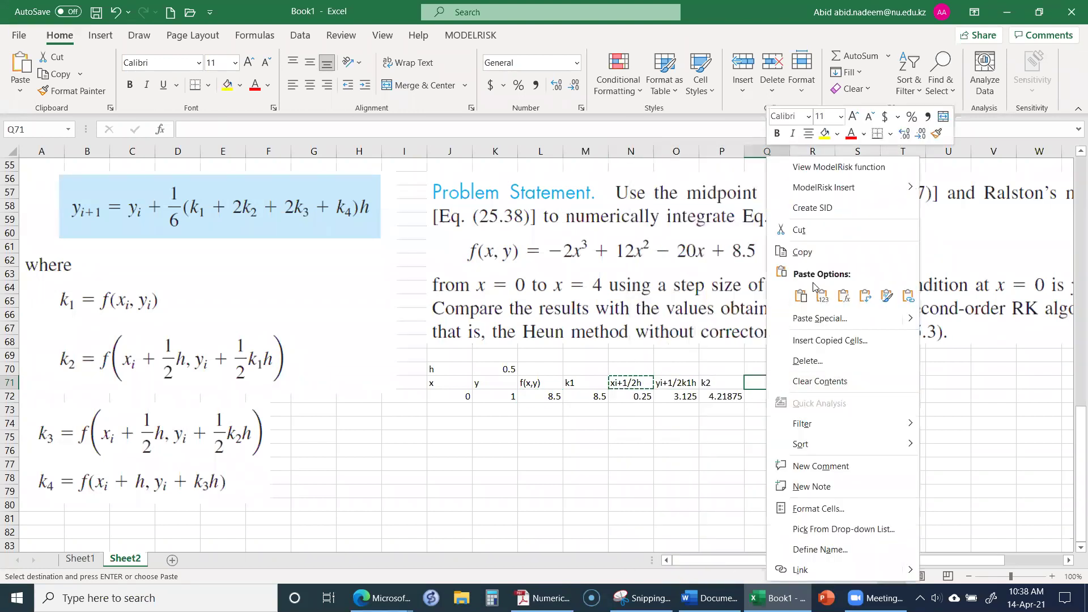
{"action": "left_click", "coordinate": [801, 294]}
Copy the yi+1/2k1h heading into R71 and change it to yi+1/2k2h.
{"action": "left_click", "coordinate": [798, 378]}
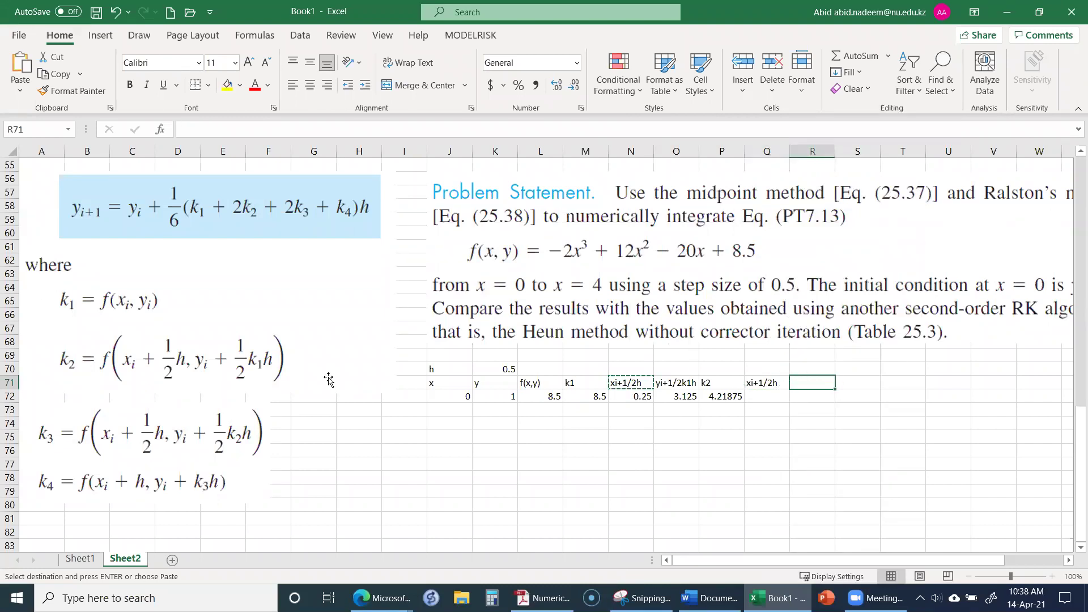
{"action": "left_click", "coordinate": [666, 383]}
{"action": "right_click", "coordinate": [667, 384]}
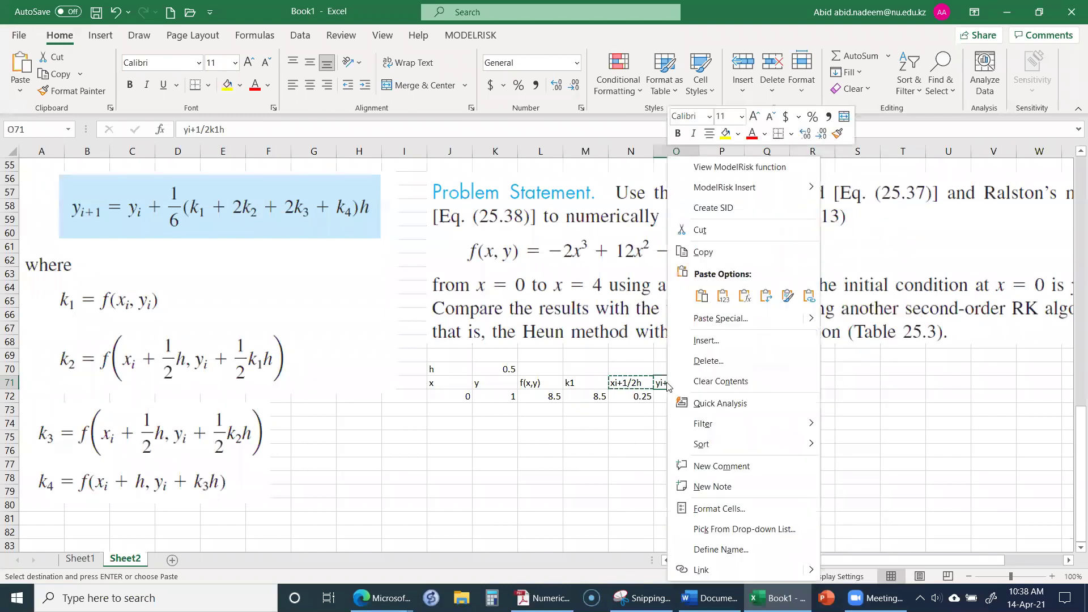
{"action": "left_click", "coordinate": [703, 249]}
{"action": "right_click", "coordinate": [804, 383]}
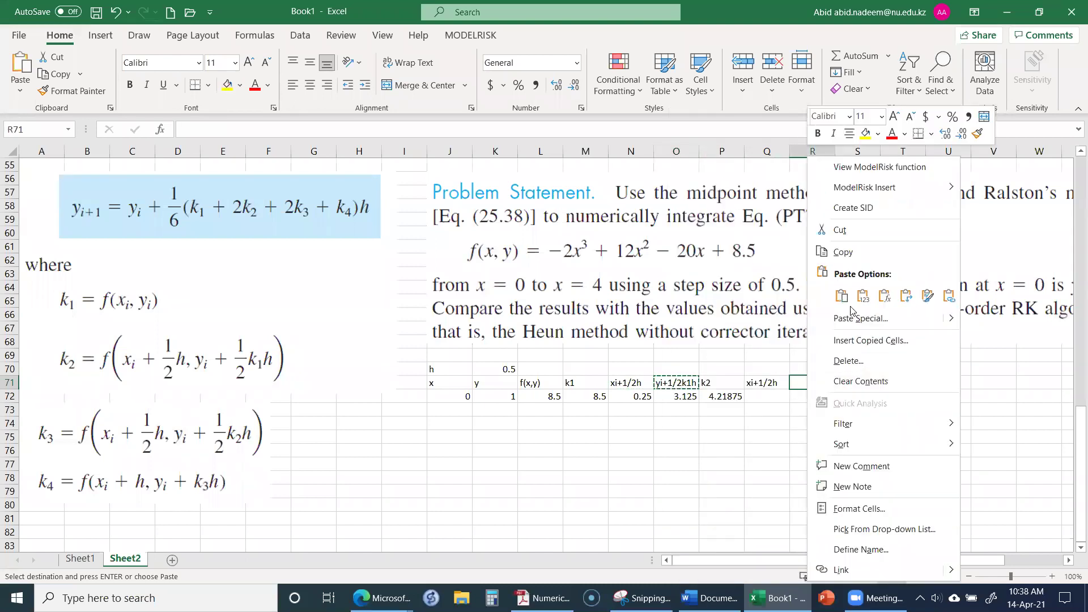
{"action": "left_click", "coordinate": [842, 296]}
{"action": "double_click", "coordinate": [822, 383]}
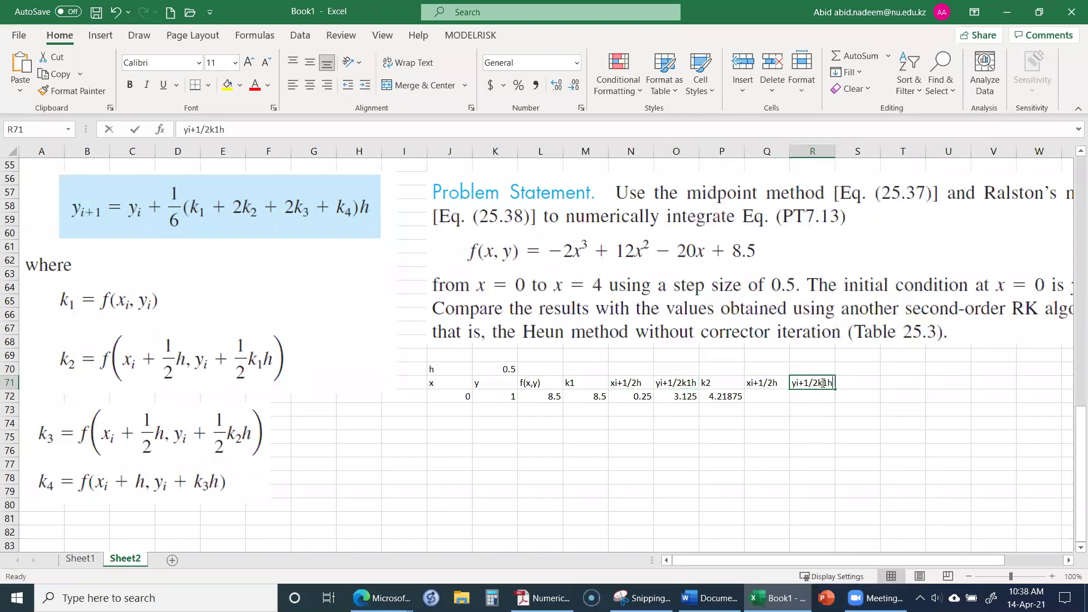
{"action": "key", "text": "Delete"}
{"action": "type", "text": "2"}
{"action": "key", "text": "Return"}
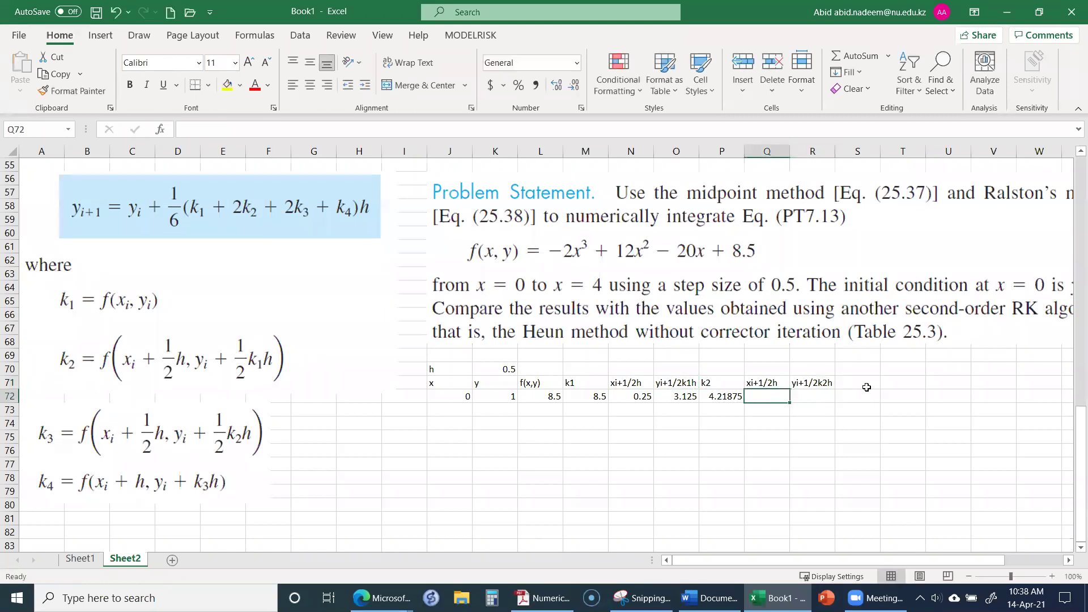
Enter the xi+1/2h formula in Q72 (x plus half the step size h), giving 0.25.
{"action": "type", "text": "="}
{"action": "key", "text": "Left"}
{"action": "key", "text": "Left"}
{"action": "key", "text": "Left"}
{"action": "key", "text": "Left"}
{"action": "key", "text": "Left"}
{"action": "key", "text": "Left"}
{"action": "key", "text": "Left"}
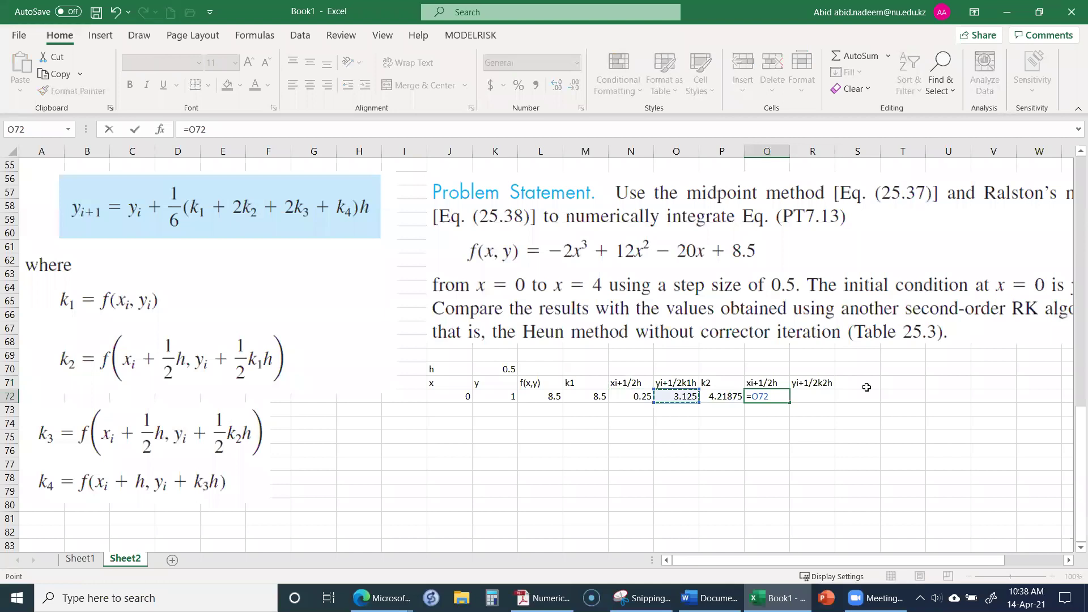
{"action": "type", "text": "+"}
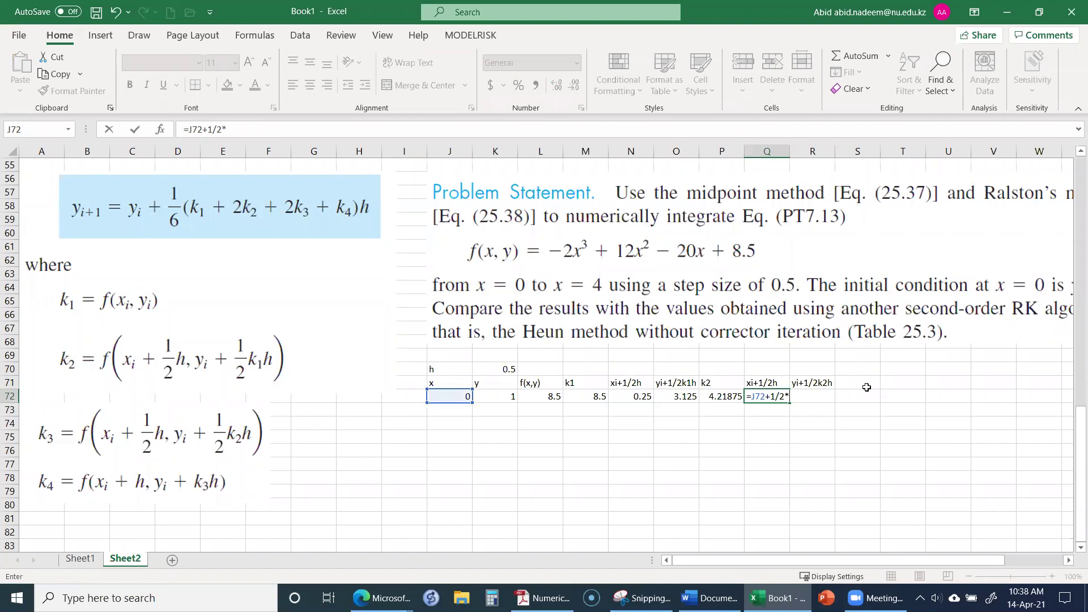
{"action": "type", "text": "1/2*"}
{"action": "key", "text": "Up"}
{"action": "key", "text": "Up"}
{"action": "key", "text": "Left"}
{"action": "key", "text": "Left"}
{"action": "key", "text": "Left"}
{"action": "key", "text": "Left"}
{"action": "key", "text": "Left"}
{"action": "key", "text": "Left"}
{"action": "key", "text": "Left"}
{"action": "key", "text": "Right"}
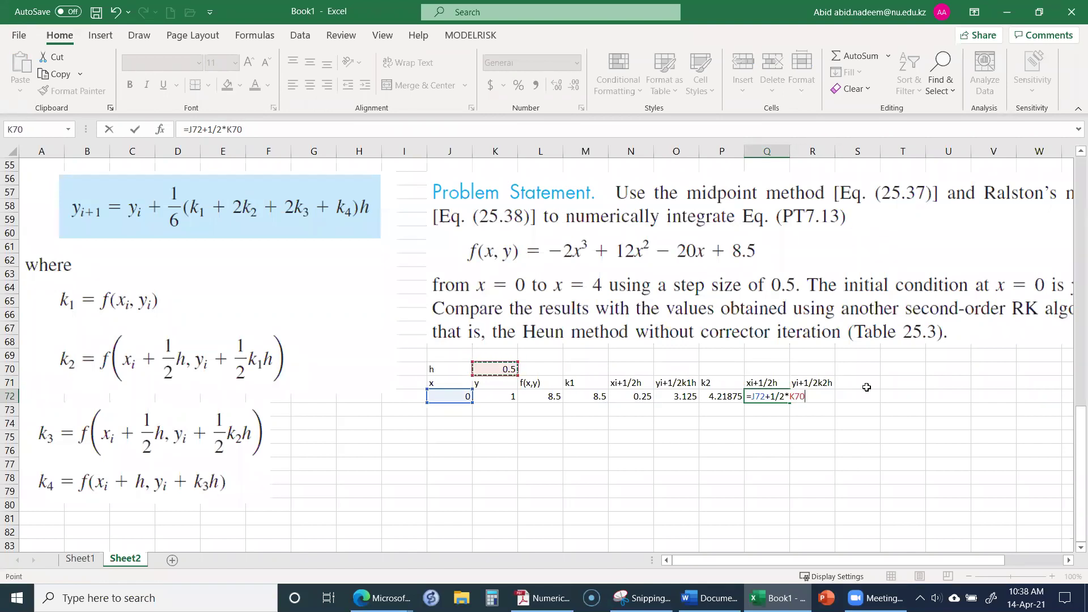
{"action": "key", "text": "Return"}
{"action": "key", "text": "Up"}
Enter the yi+1/2k2h formula in R72 (y plus half k2 times h), giving 2.054688.
{"action": "key", "text": "Right"}
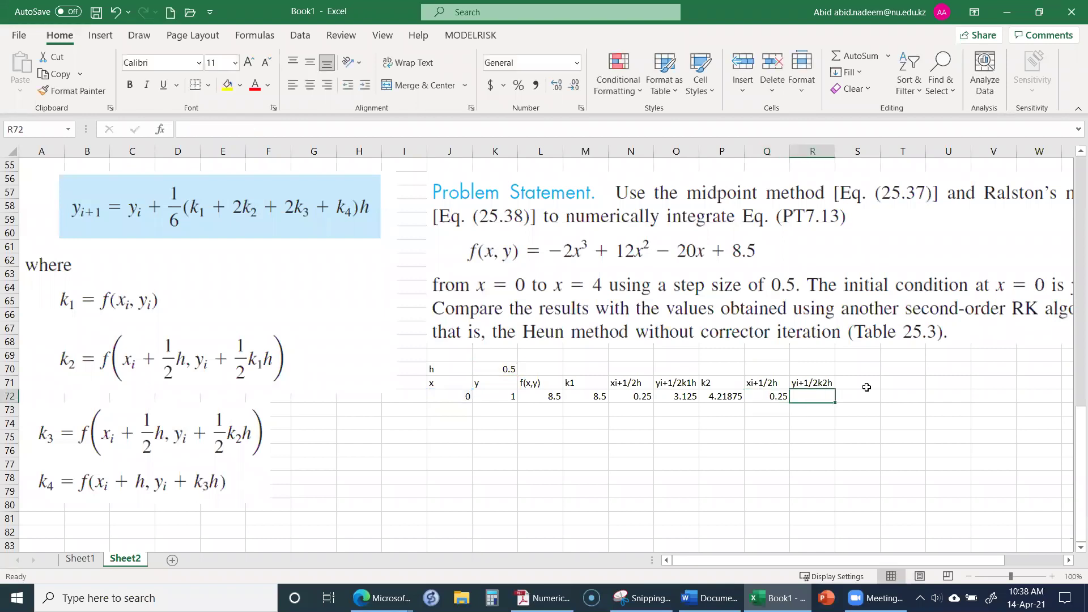
{"action": "type", "text": "="}
{"action": "key", "text": "Left"}
{"action": "key", "text": "Left"}
{"action": "key", "text": "Left"}
{"action": "key", "text": "Left"}
{"action": "key", "text": "Left"}
{"action": "key", "text": "Left"}
{"action": "key", "text": "Left"}
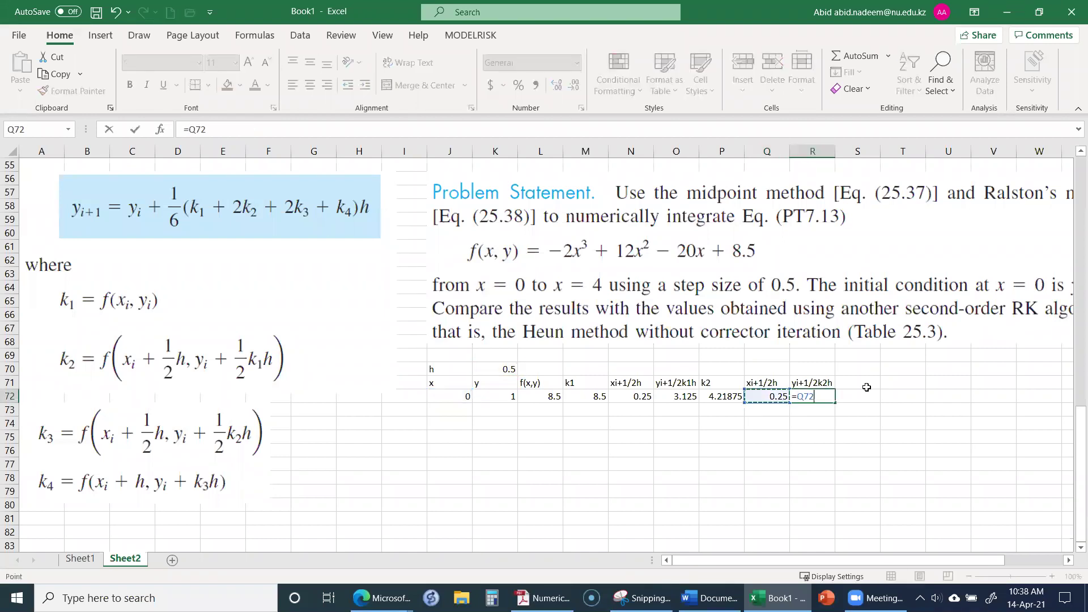
{"action": "type", "text": "+"}
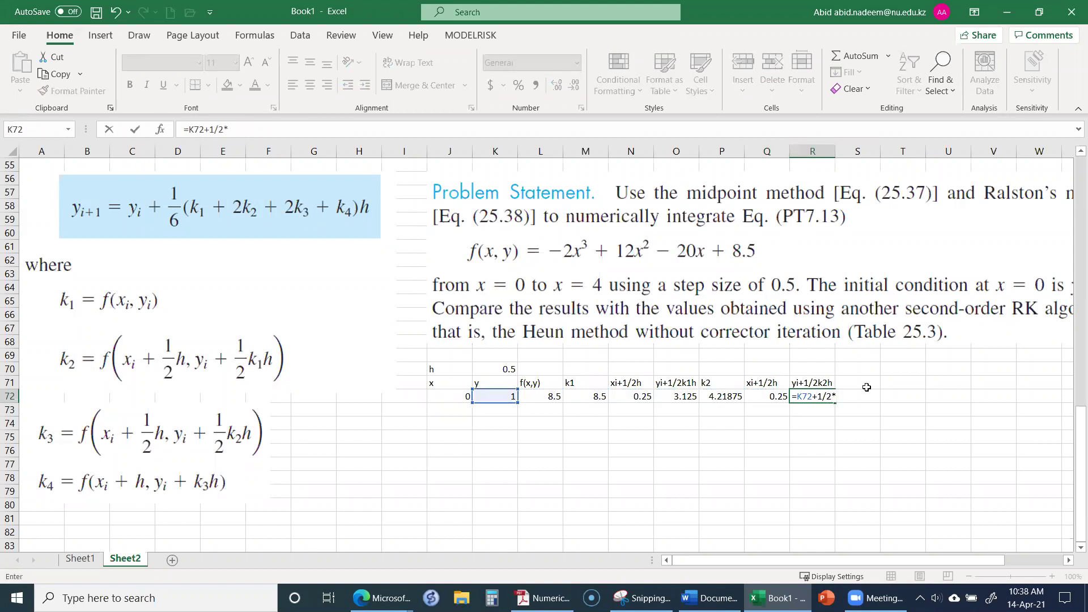
{"action": "type", "text": "1/2*"}
{"action": "key", "text": "Left"}
{"action": "key", "text": "Left"}
{"action": "type", "text": "*"}
{"action": "key", "text": "Left"}
{"action": "key", "text": "Left"}
{"action": "key", "text": "Left"}
{"action": "key", "text": "Left"}
{"action": "key", "text": "Left"}
{"action": "key", "text": "Left"}
{"action": "key", "text": "Left"}
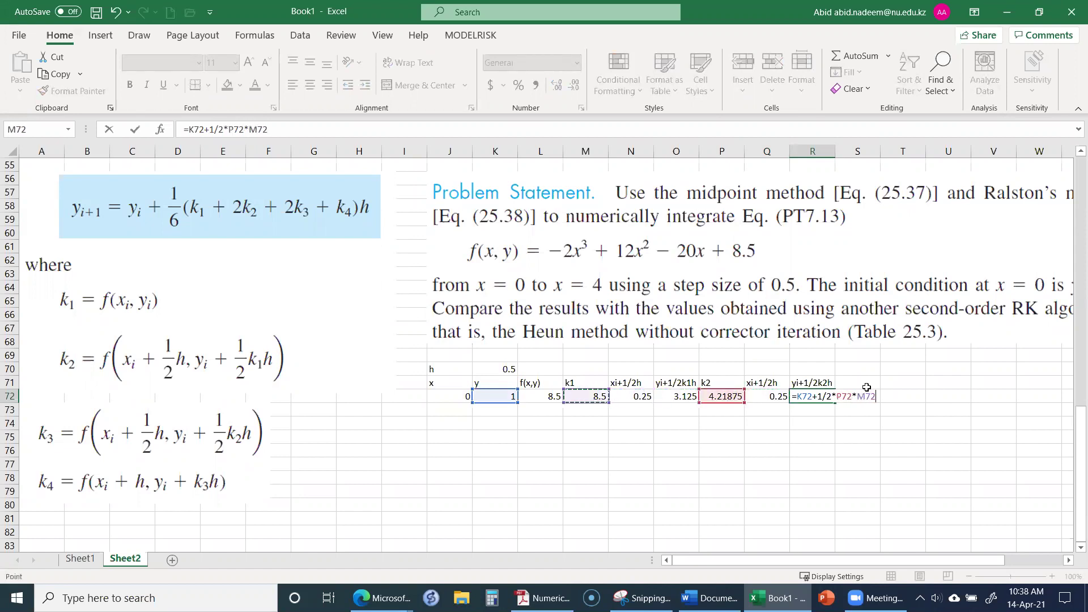
{"action": "key", "text": "Up"}
{"action": "key", "text": "Up"}
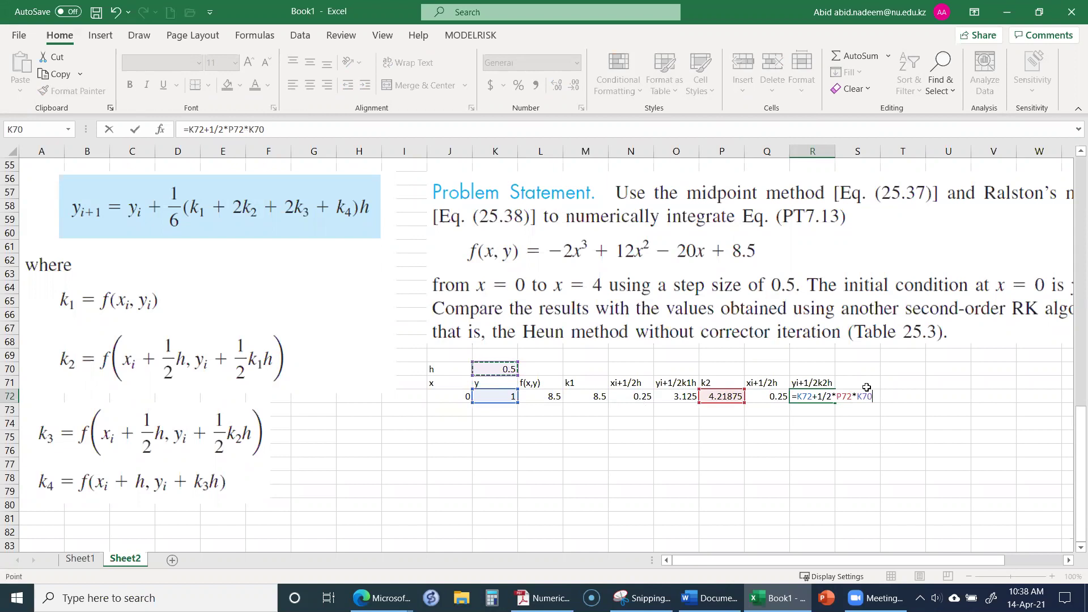
{"action": "key", "text": "Return"}
{"action": "key", "text": "Up"}
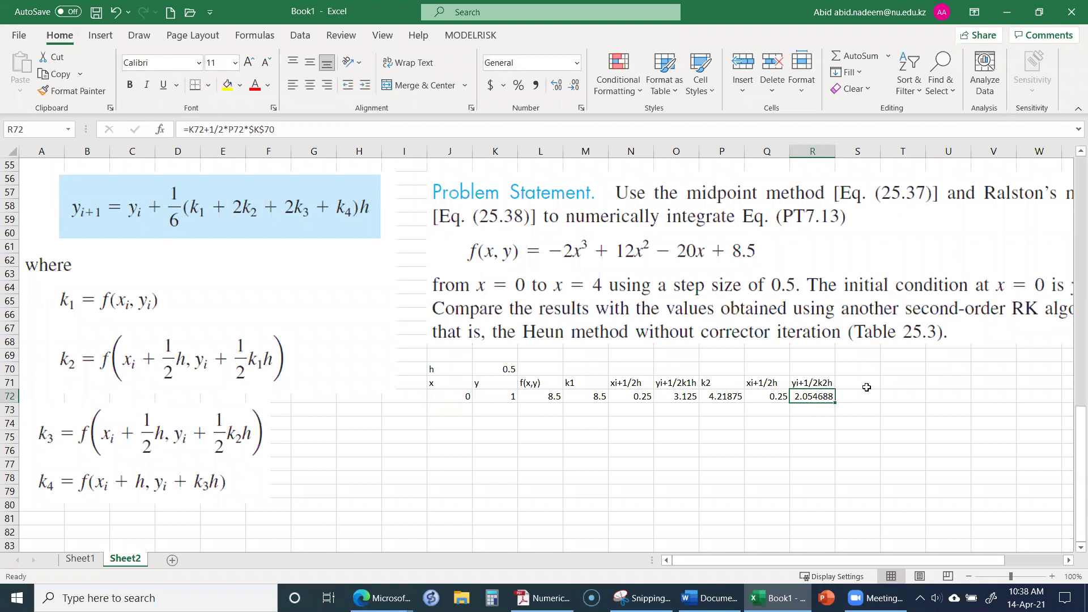
{"action": "key", "text": "Up"}
Head S71 as k3 and copy the k2 formula from P72 into S72, giving 4.21875.
{"action": "left_click", "coordinate": [867, 388]}
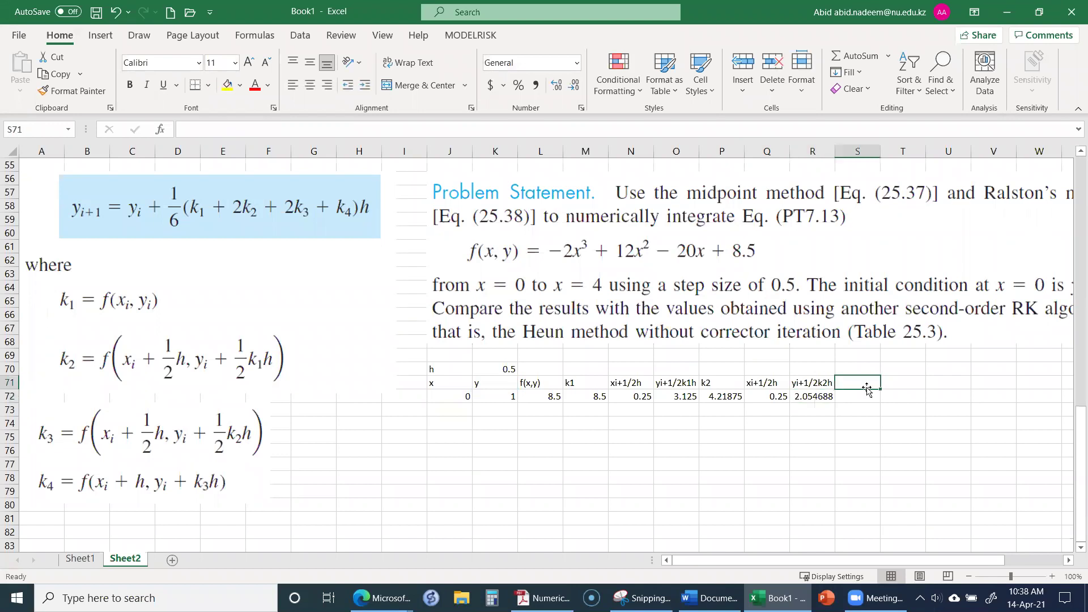
{"action": "type", "text": "k3"}
{"action": "key", "text": "Return"}
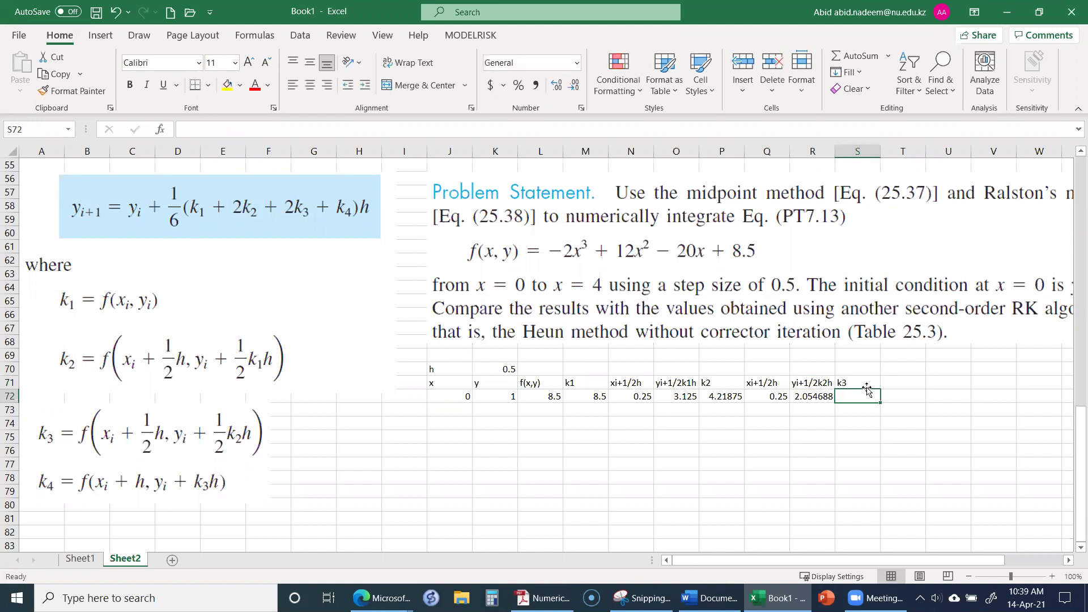
{"action": "left_click", "coordinate": [711, 396]}
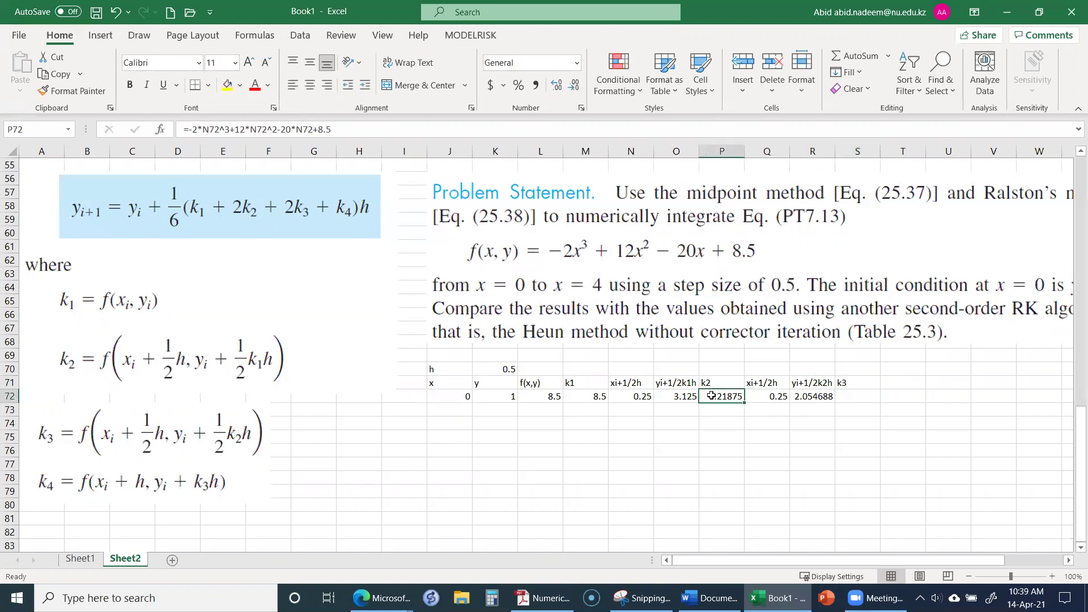
{"action": "double_click", "coordinate": [712, 396]}
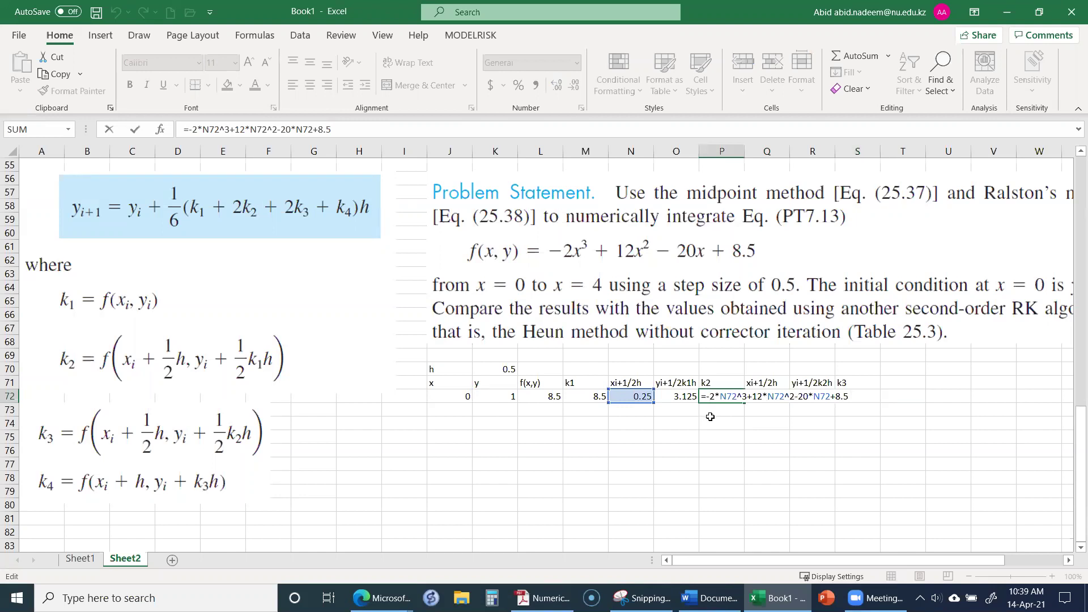
{"action": "key", "text": "Escape"}
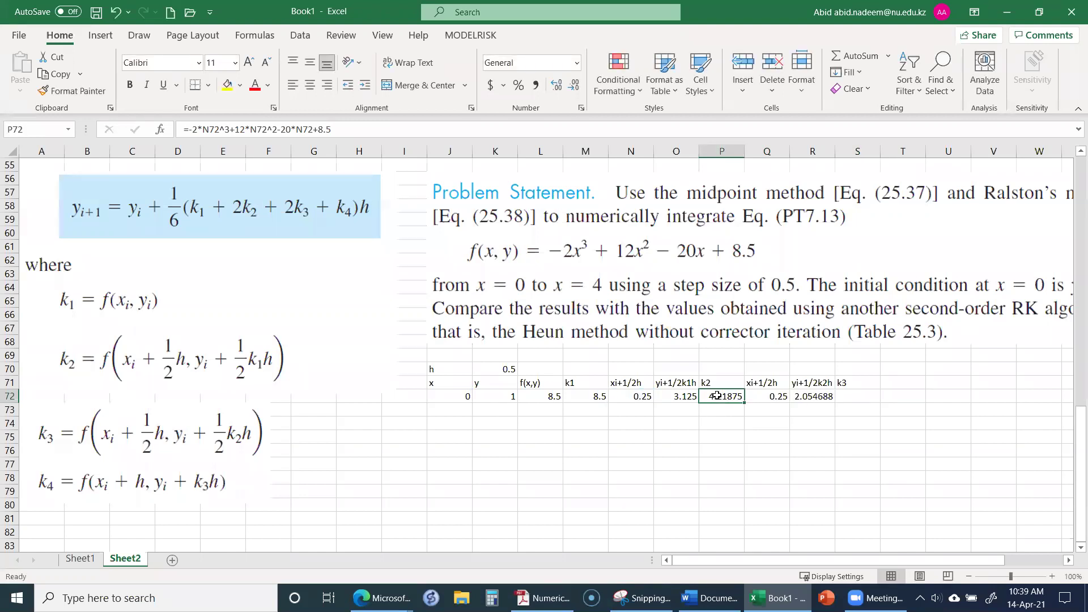
{"action": "right_click", "coordinate": [715, 397]}
{"action": "left_click", "coordinate": [754, 252]}
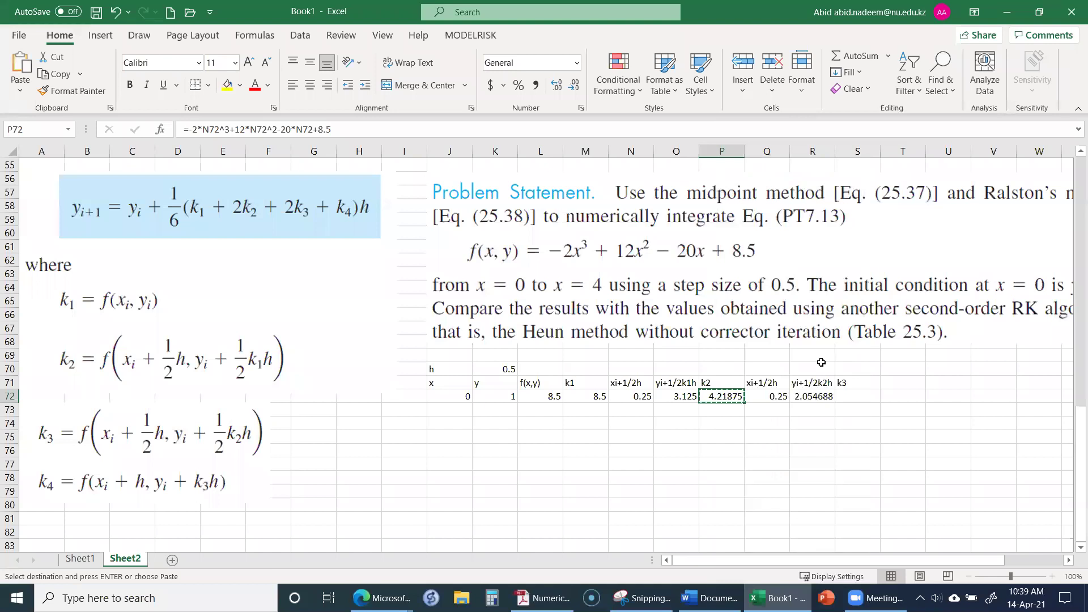
{"action": "left_click", "coordinate": [852, 397]}
{"action": "right_click", "coordinate": [852, 398]}
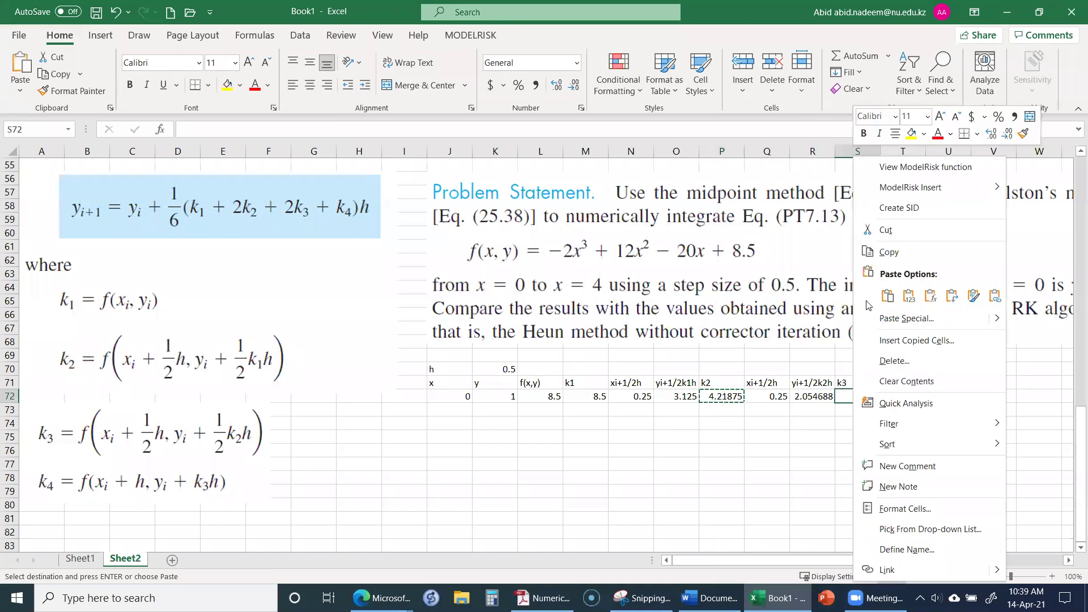
{"action": "left_click", "coordinate": [887, 296]}
{"action": "left_click", "coordinate": [914, 383]}
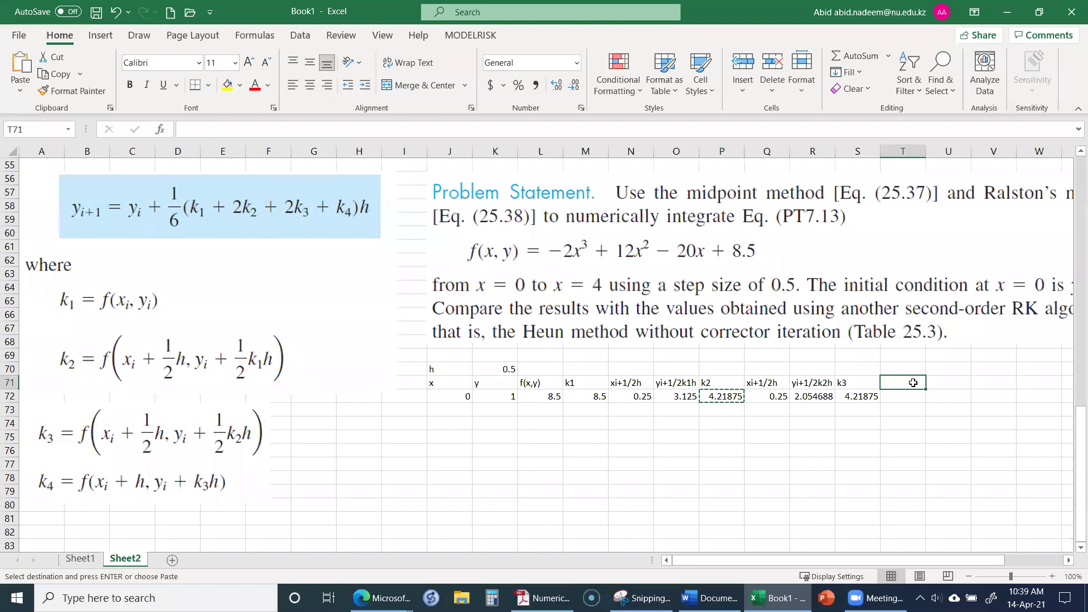
Add the xi+h and yi+h headings in T71 and U71.
{"action": "type", "text": "x"}
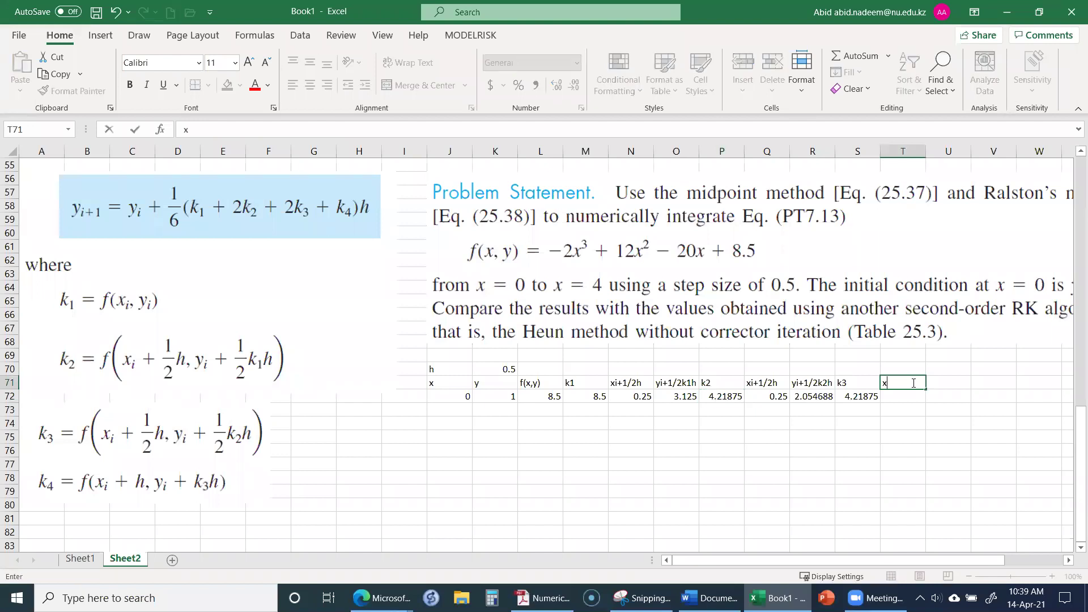
{"action": "type", "text": "i+h"}
{"action": "key", "text": "ctrl+Return"}
{"action": "key", "text": "Right"}
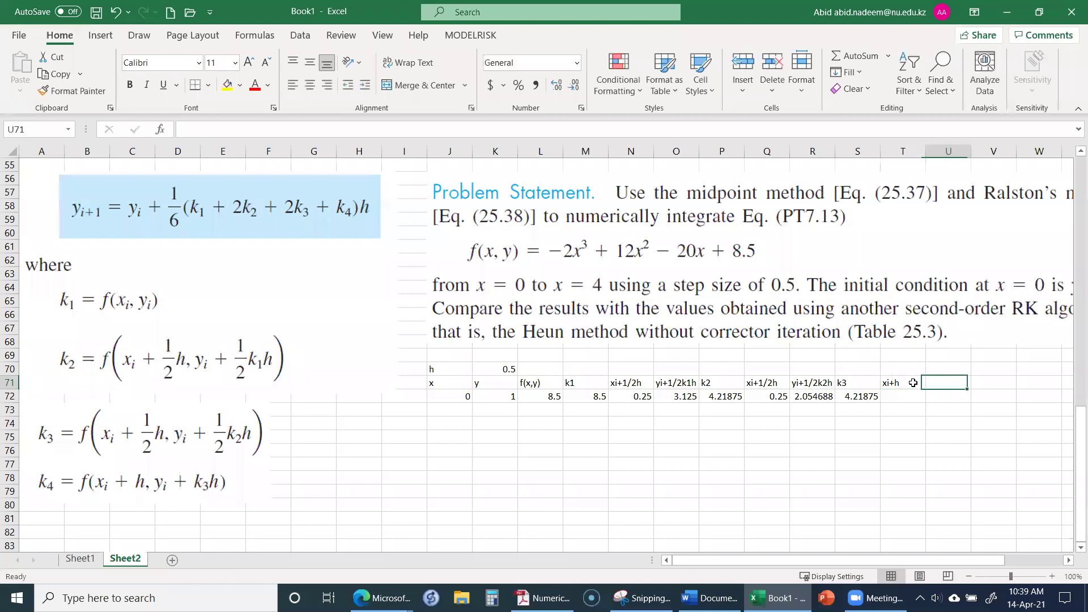
{"action": "type", "text": "yi+h"}
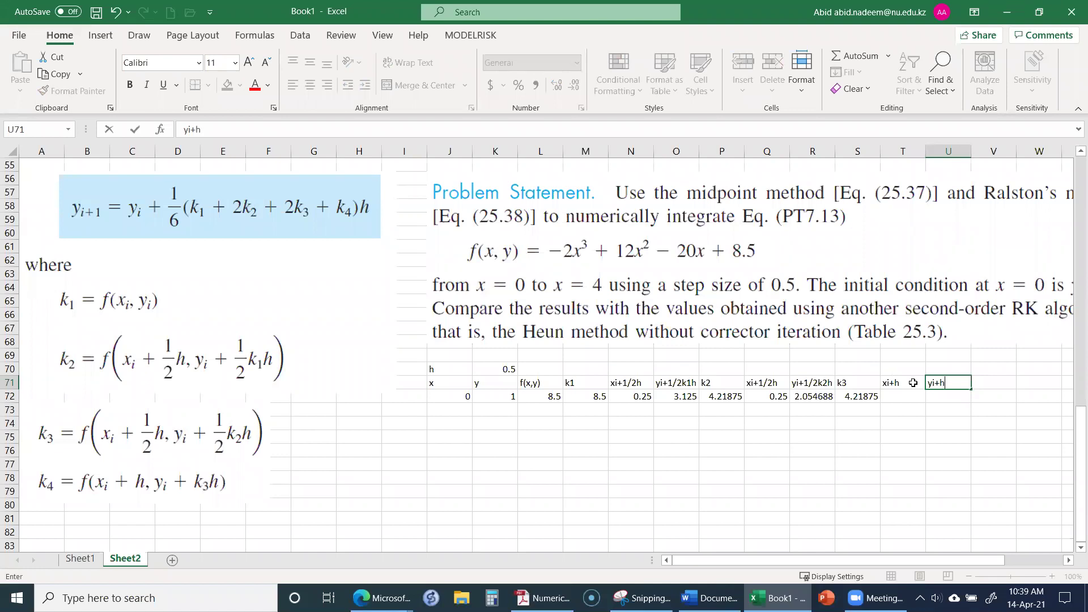
{"action": "key", "text": "Return"}
Enter the xi+h formula in T72 (J72 plus the step size in K70), giving 0.5.
{"action": "key", "text": "Left"}
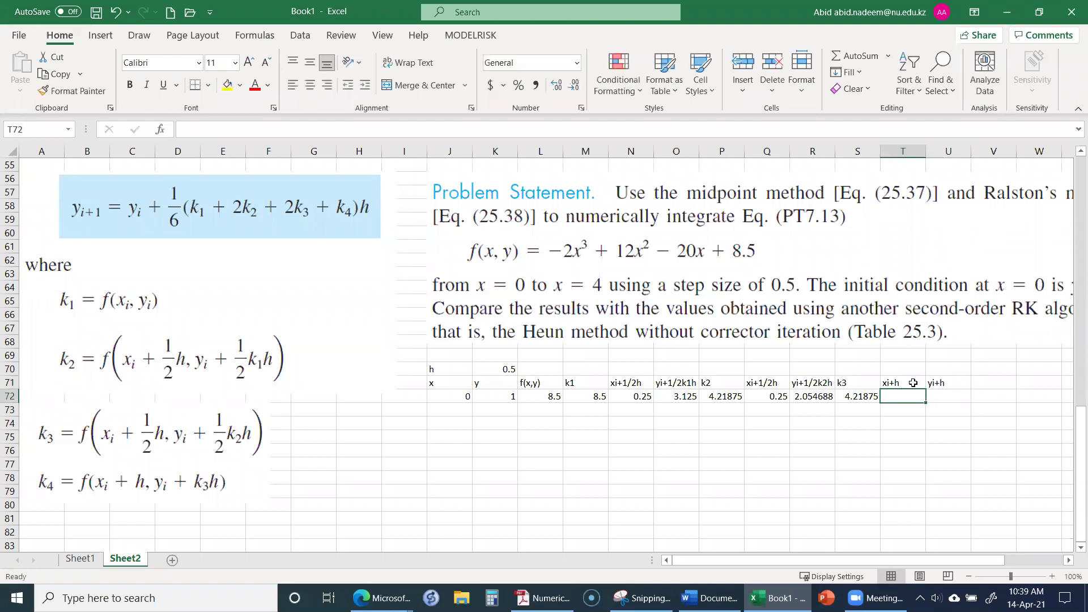
{"action": "type", "text": "="}
{"action": "key", "text": "Left"}
{"action": "key", "text": "Left"}
{"action": "key", "text": "Left"}
{"action": "key", "text": "Left"}
{"action": "key", "text": "Left"}
{"action": "key", "text": "Left"}
{"action": "key", "text": "Left"}
{"action": "key", "text": "Left"}
{"action": "key", "text": "Left"}
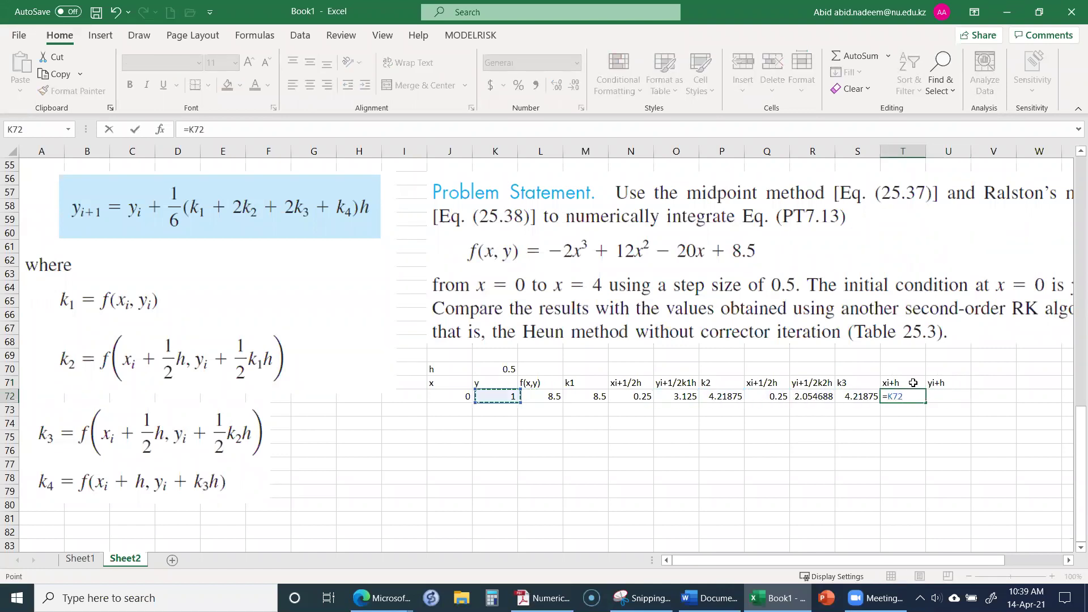
{"action": "key", "text": "Left"}
{"action": "type", "text": "="}
{"action": "key", "text": "Left"}
{"action": "key", "text": "Left"}
{"action": "key", "text": "Left"}
{"action": "key", "text": "Left"}
{"action": "key", "text": "Left"}
{"action": "key", "text": "Left"}
{"action": "key", "text": "Left"}
{"action": "key", "text": "Left"}
{"action": "key", "text": "Left"}
{"action": "key", "text": "Up"}
{"action": "key", "text": "Up"}
{"action": "key", "text": "F4"}
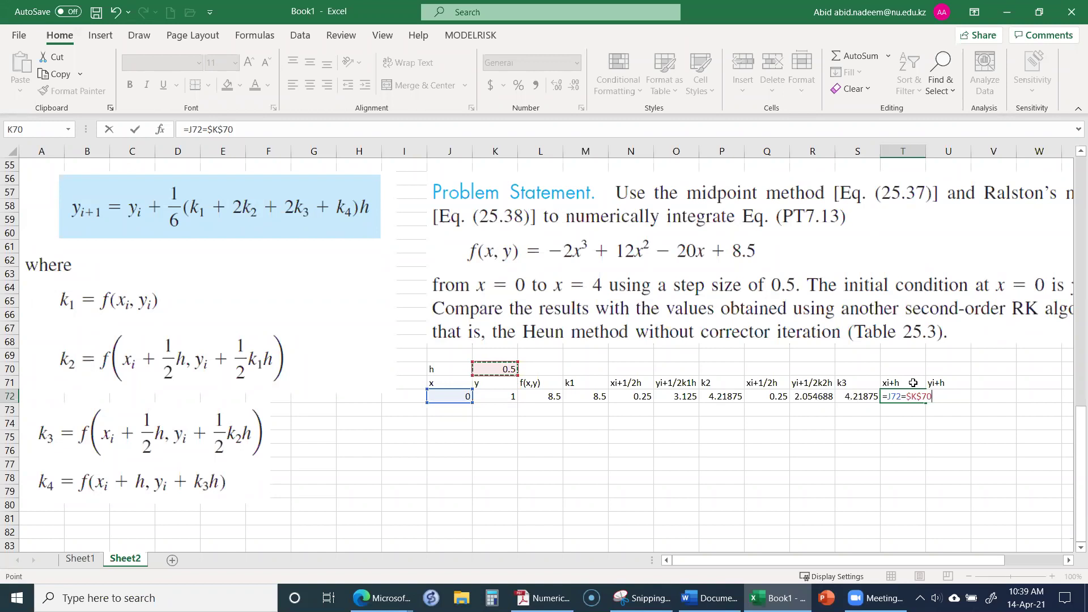
{"action": "key", "text": "ctrl+Return"}
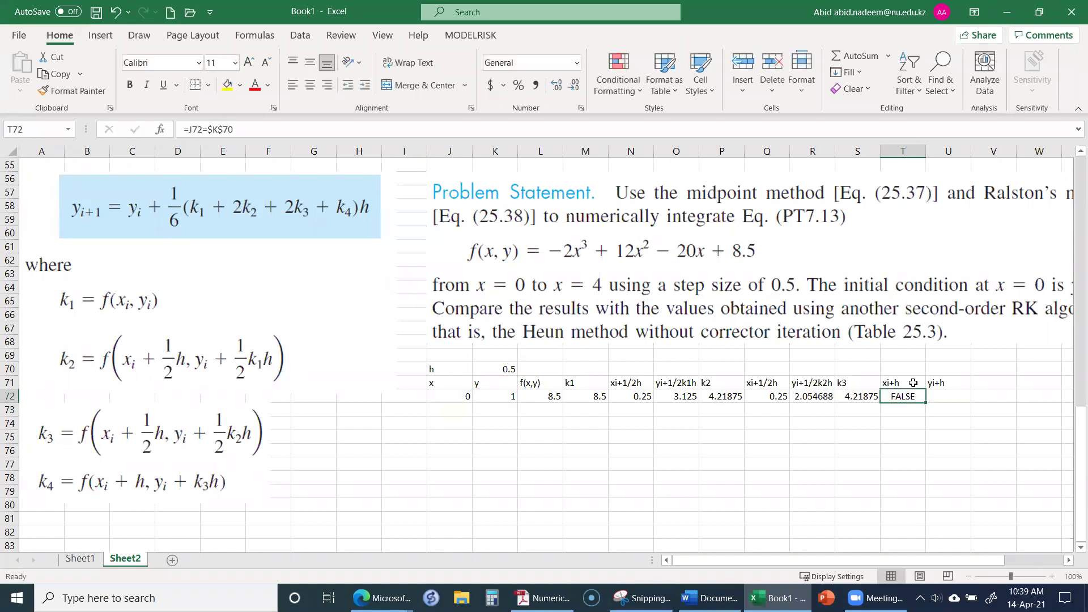
{"action": "type", "text": "="}
{"action": "key", "text": "Left"}
{"action": "key", "text": "Left"}
{"action": "key", "text": "Left"}
{"action": "key", "text": "Left"}
{"action": "key", "text": "Left"}
{"action": "key", "text": "Left"}
{"action": "key", "text": "Left"}
{"action": "key", "text": "Left"}
{"action": "key", "text": "Left"}
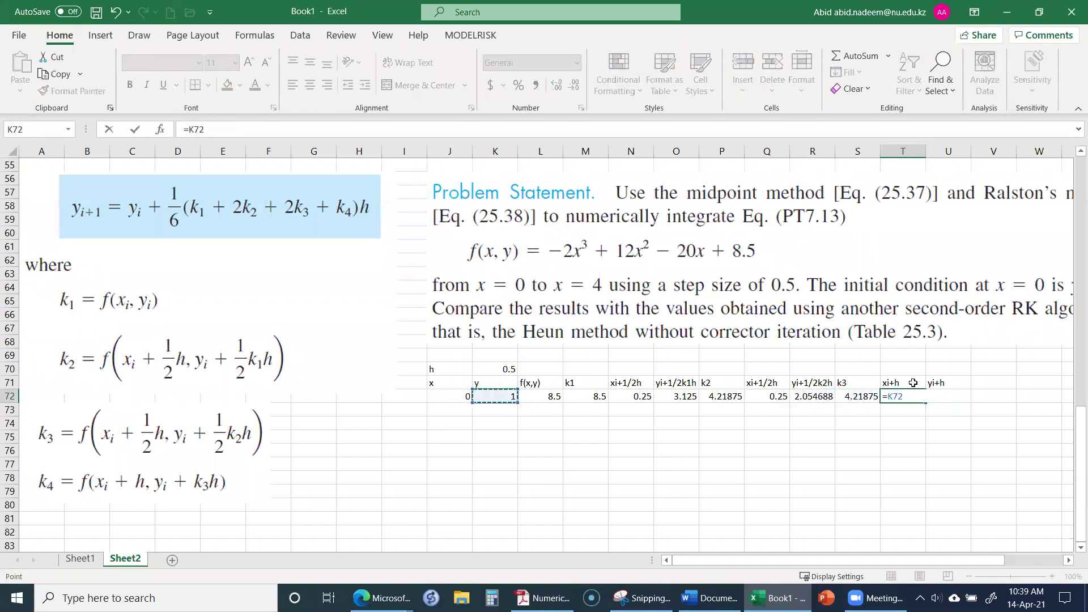
{"action": "key", "text": "Left"}
{"action": "type", "text": "+"}
{"action": "key", "text": "Up"}
{"action": "key", "text": "Up"}
{"action": "key", "text": "Left"}
{"action": "key", "text": "Left"}
{"action": "key", "text": "Left"}
{"action": "key", "text": "Left"}
{"action": "key", "text": "Left"}
{"action": "key", "text": "Left"}
{"action": "key", "text": "Left"}
{"action": "key", "text": "Left"}
{"action": "key", "text": "Left"}
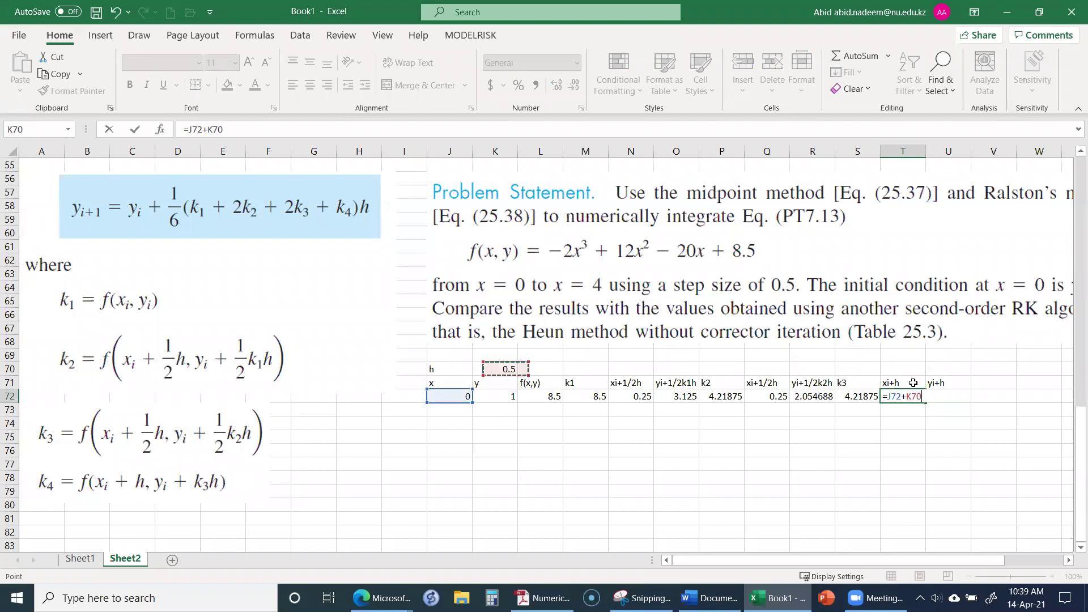
{"action": "key", "text": "Return"}
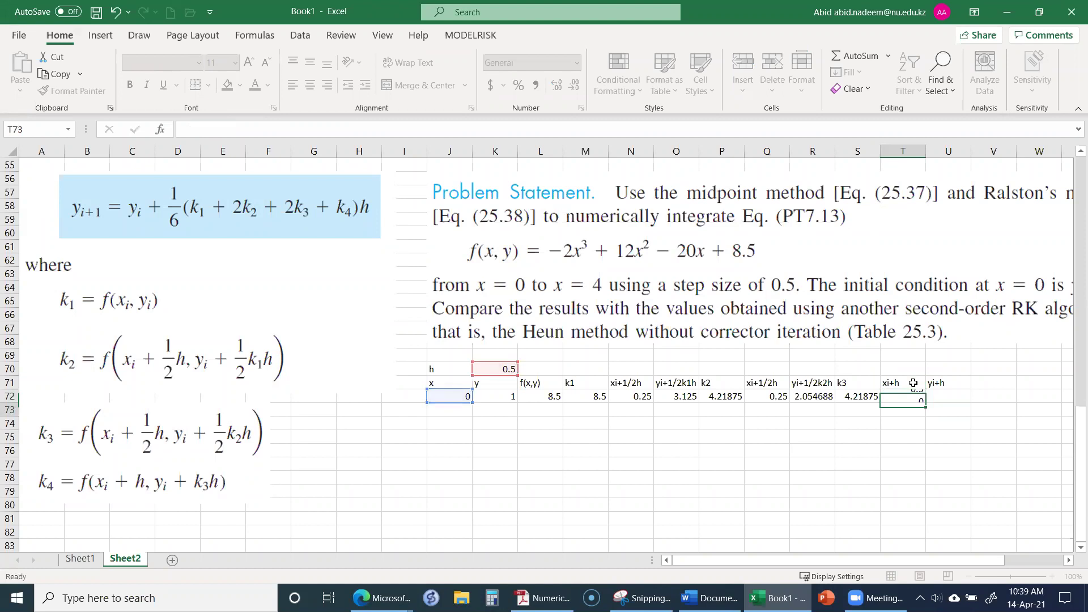
Rename U71 to yi+k3h and enter =K72+S72*$K$70 in U72, giving 3.109375.
{"action": "key", "text": "Up"}
{"action": "key", "text": "Right"}
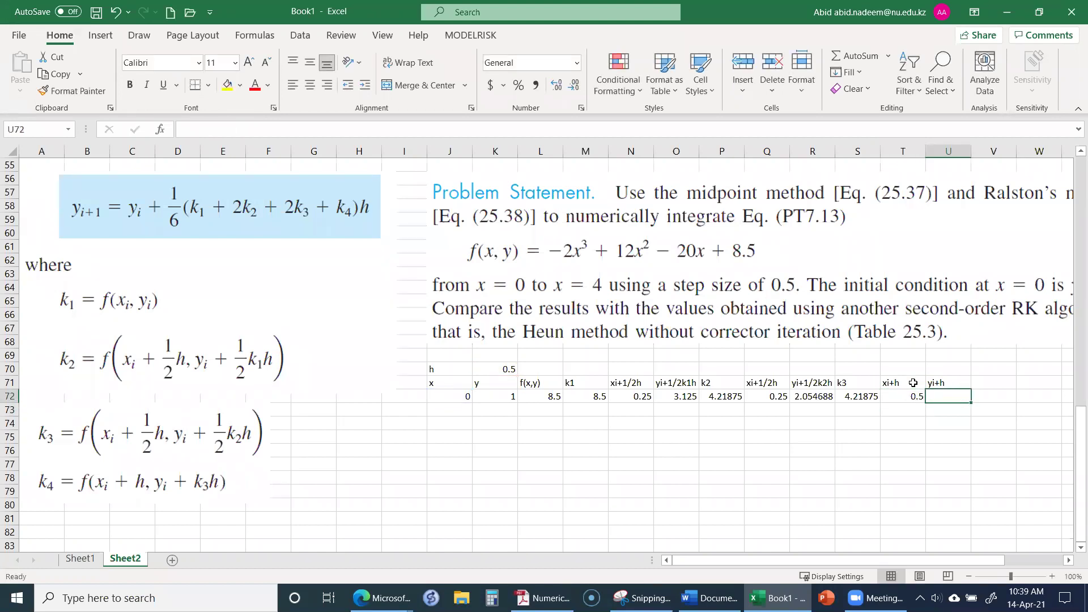
{"action": "key", "text": "Up"}
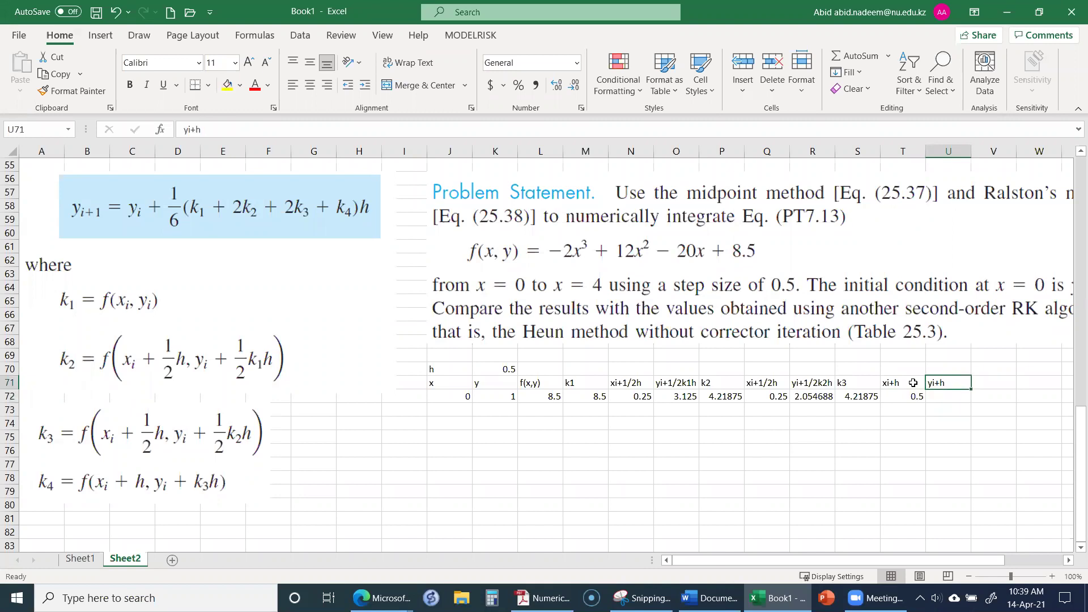
{"action": "key", "text": "F2"}
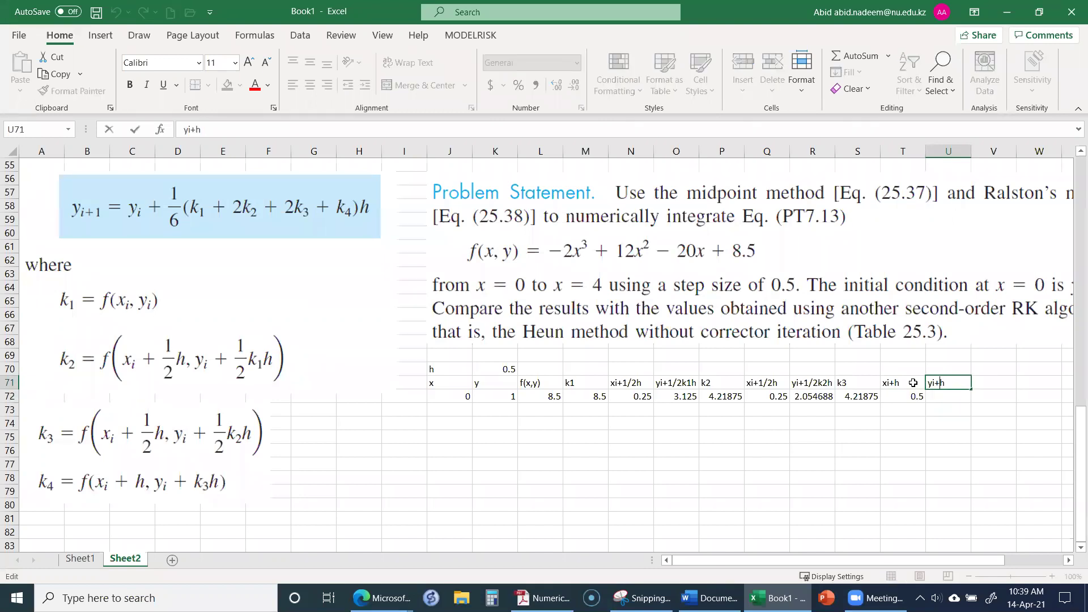
{"action": "type", "text": "k3"}
{"action": "key", "text": "Return"}
{"action": "type", "text": "="}
{"action": "key", "text": "Left"}
{"action": "key", "text": "Left"}
{"action": "key", "text": "Left"}
{"action": "key", "text": "Left"}
{"action": "key", "text": "Left"}
{"action": "key", "text": "Left"}
{"action": "key", "text": "Left"}
{"action": "key", "text": "Left"}
{"action": "key", "text": "Left"}
{"action": "key", "text": "Left"}
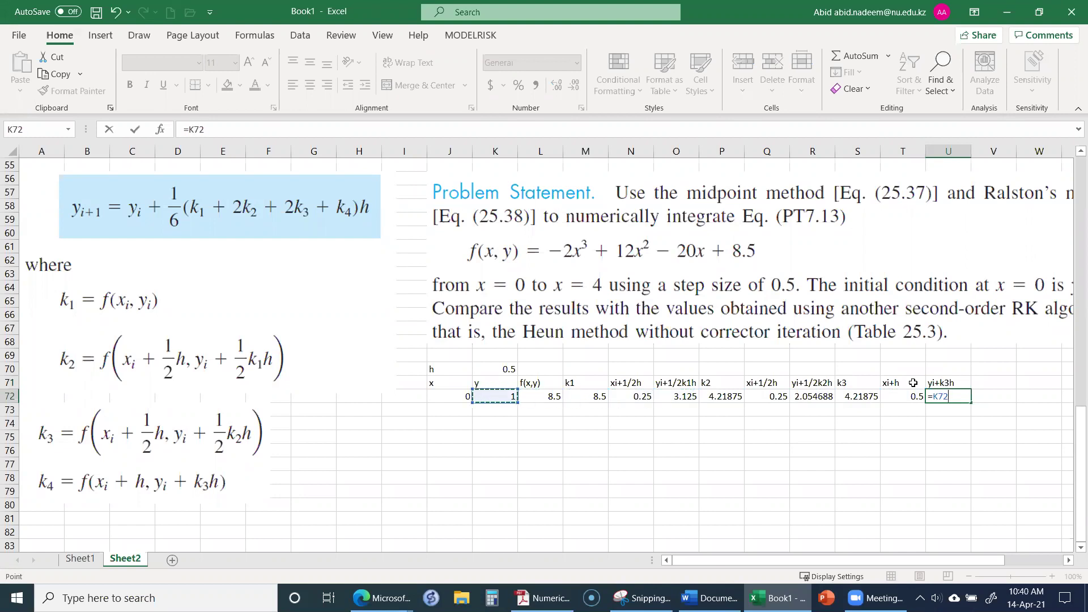
{"action": "type", "text": "+"}
{"action": "key", "text": "Left"}
{"action": "key", "text": "Left"}
{"action": "type", "text": "*"}
{"action": "key", "text": "Left"}
{"action": "key", "text": "Left"}
{"action": "key", "text": "Left"}
{"action": "key", "text": "Left"}
{"action": "key", "text": "Left"}
{"action": "key", "text": "Left"}
{"action": "key", "text": "Left"}
{"action": "key", "text": "Left"}
{"action": "key", "text": "Left"}
{"action": "key", "text": "Left"}
{"action": "key", "text": "Up"}
{"action": "key", "text": "Up"}
{"action": "key", "text": "F4"}
{"action": "key", "text": "Return"}
Head V71 as k4 and copy the k3 formula from S72 into V72.
{"action": "key", "text": "Up"}
{"action": "key", "text": "Up"}
{"action": "key", "text": "Right"}
{"action": "type", "text": "k"}
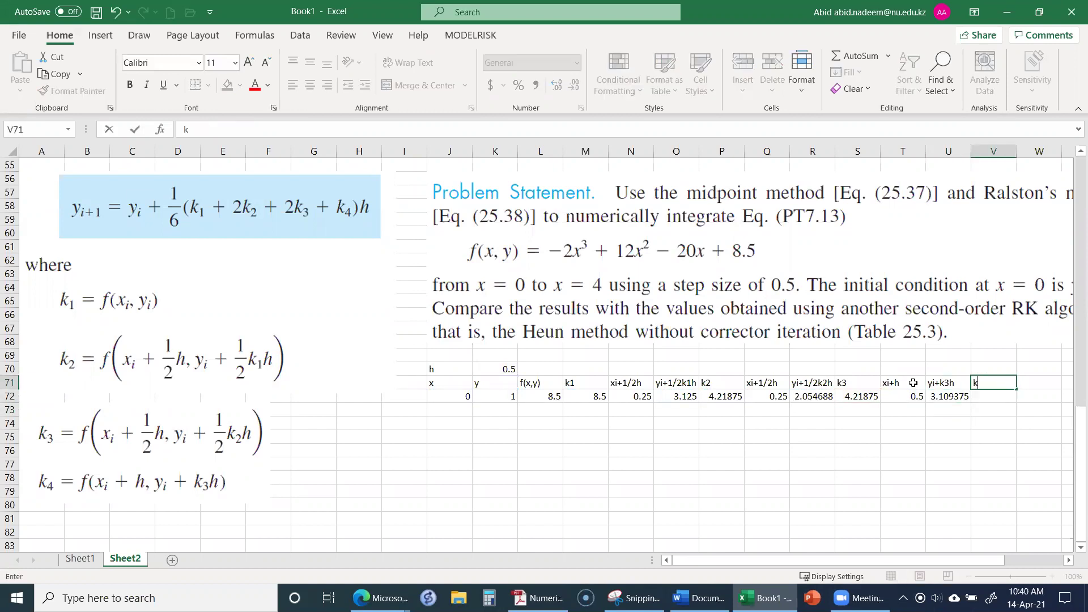
{"action": "key", "text": "Return"}
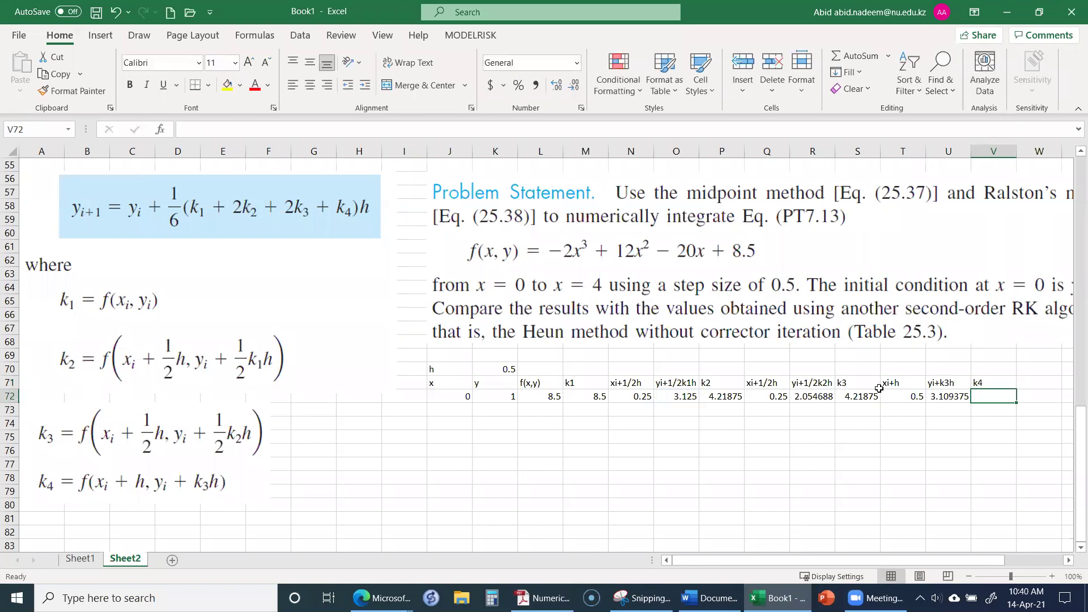
{"action": "left_click", "coordinate": [860, 397]}
{"action": "right_click", "coordinate": [863, 394]}
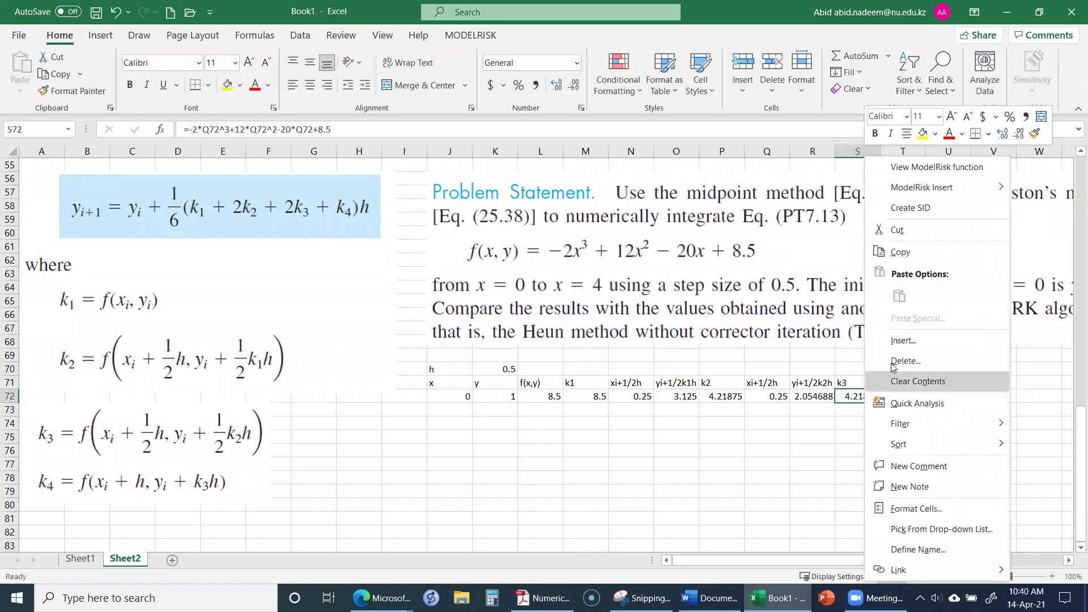
{"action": "left_click", "coordinate": [907, 253]}
{"action": "left_click", "coordinate": [993, 395]}
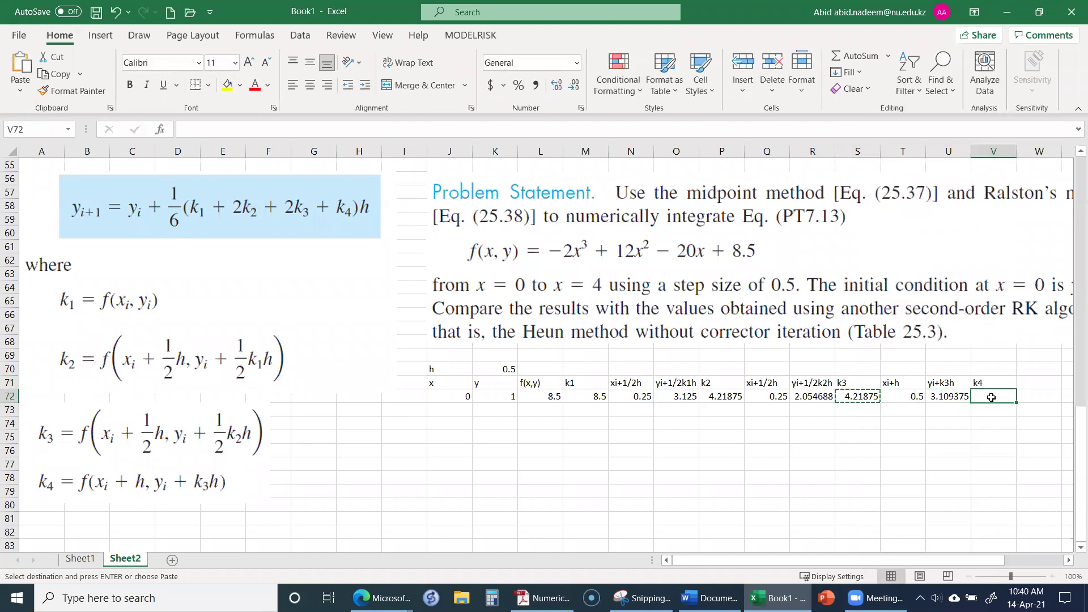
{"action": "right_click", "coordinate": [993, 395]}
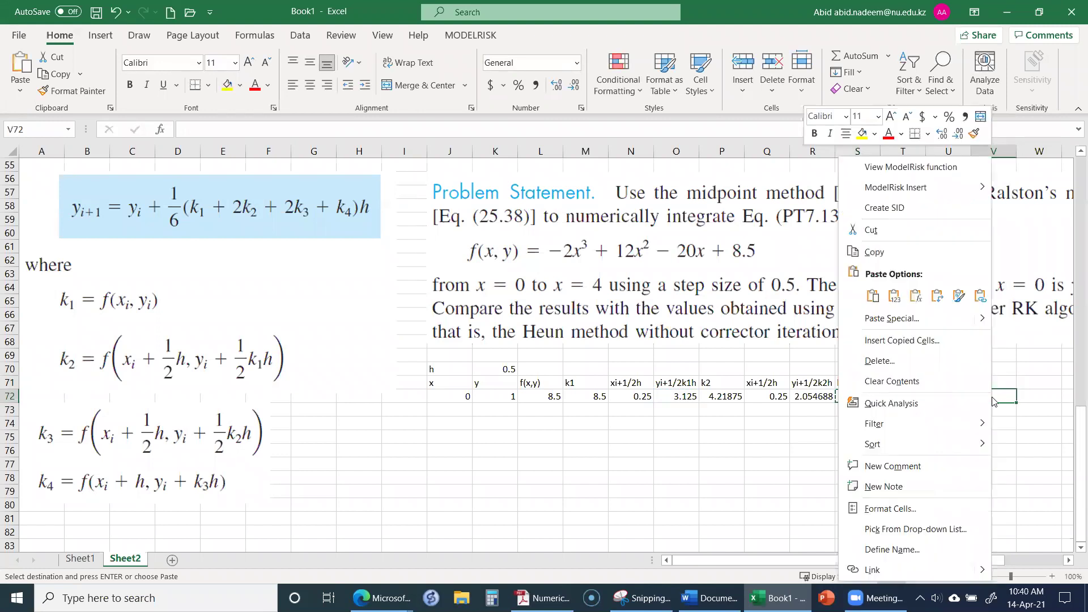
{"action": "left_click", "coordinate": [873, 295]}
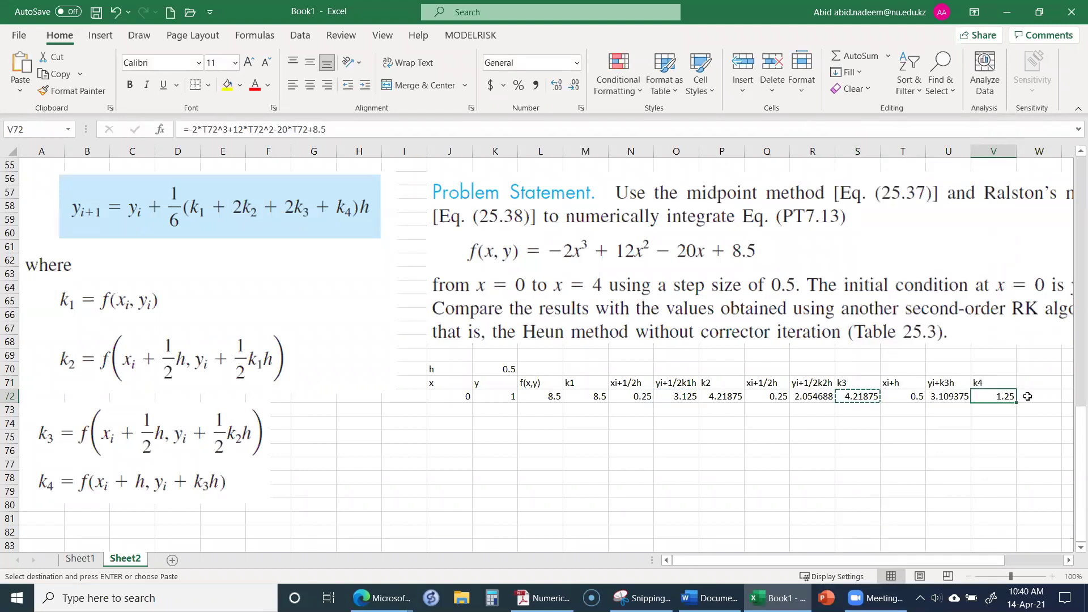
Enter =J72+$K$70 in J73 for the next x value, 0.5.
{"action": "left_click", "coordinate": [455, 407]}
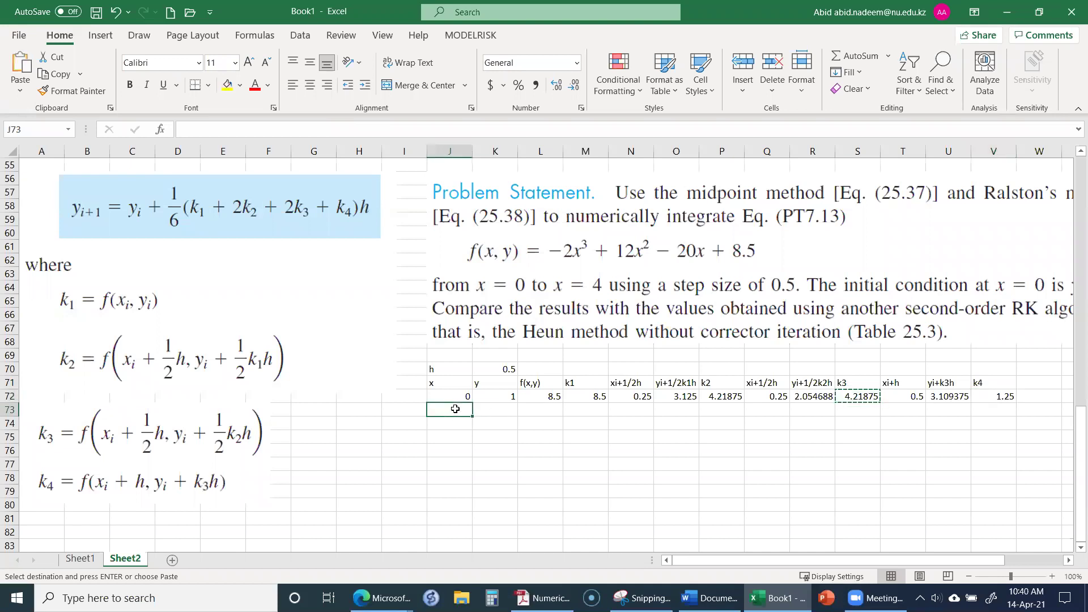
{"action": "type", "text": "=J72+"}
{"action": "key", "text": "Up"}
{"action": "key", "text": "Up"}
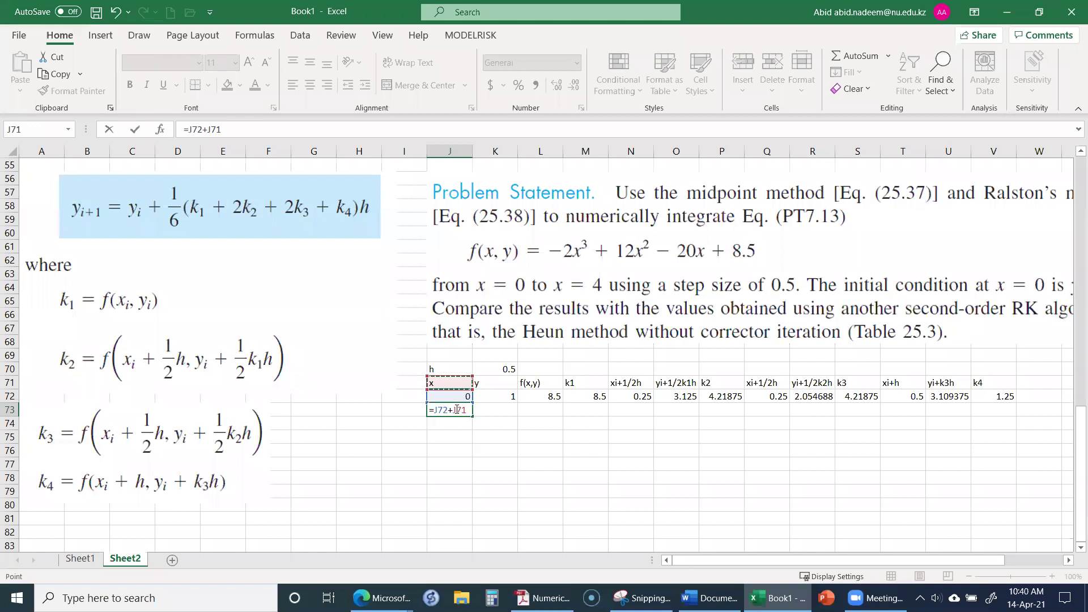
{"action": "key", "text": "Up"}
{"action": "key", "text": "Right"}
{"action": "key", "text": "F4"}
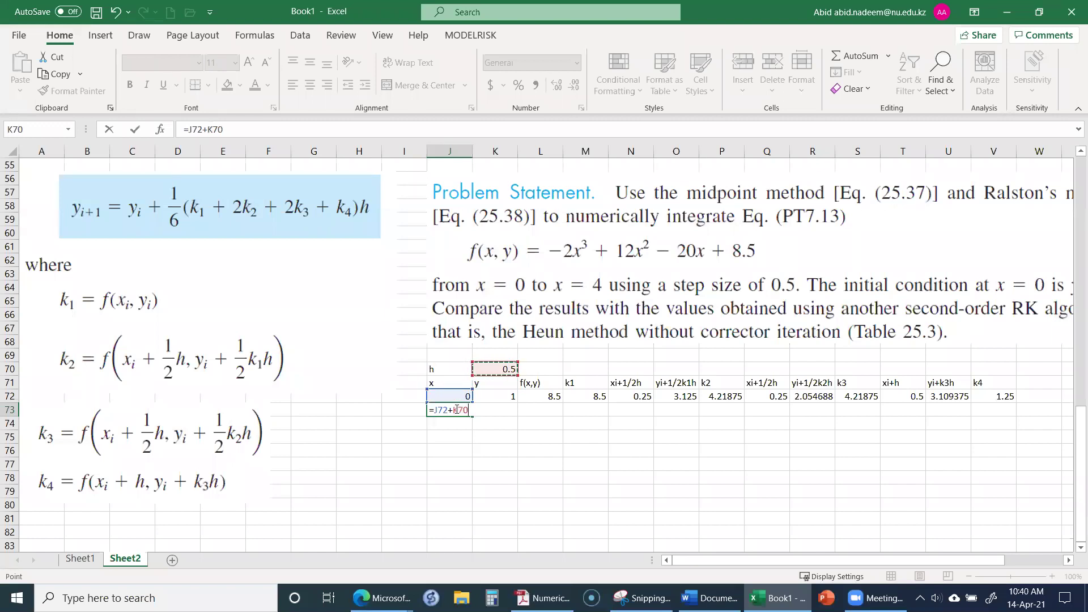
{"action": "key", "text": "Return"}
Enter the RK4 y update in K73: K72 plus 1/6 of the weighted k1–k4 sum times $K$70.
{"action": "left_click", "coordinate": [455, 409]}
{"action": "key", "text": "Right"}
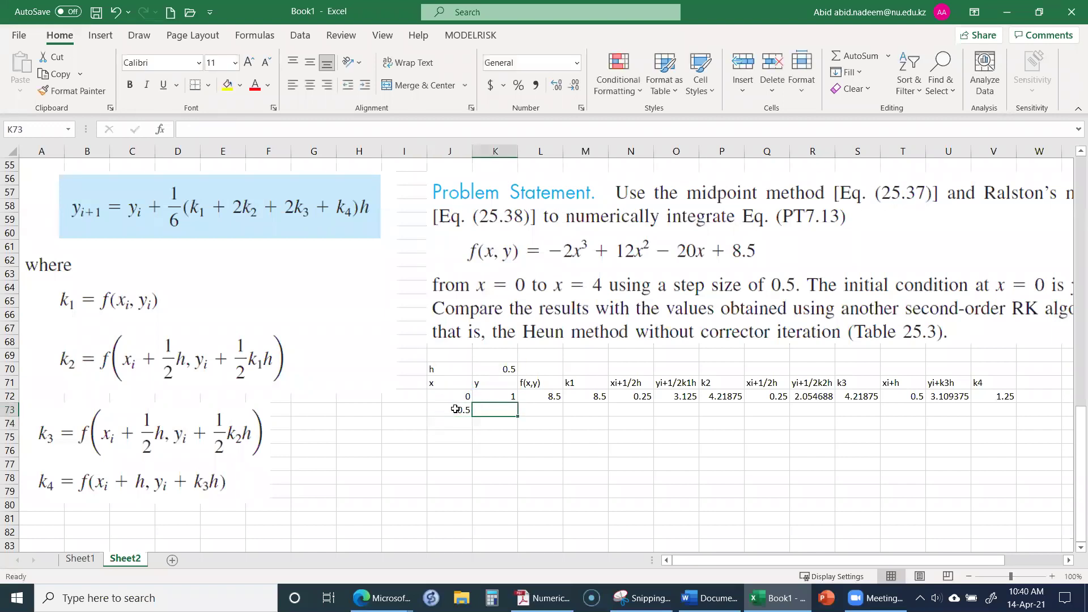
{"action": "type", "text": "="}
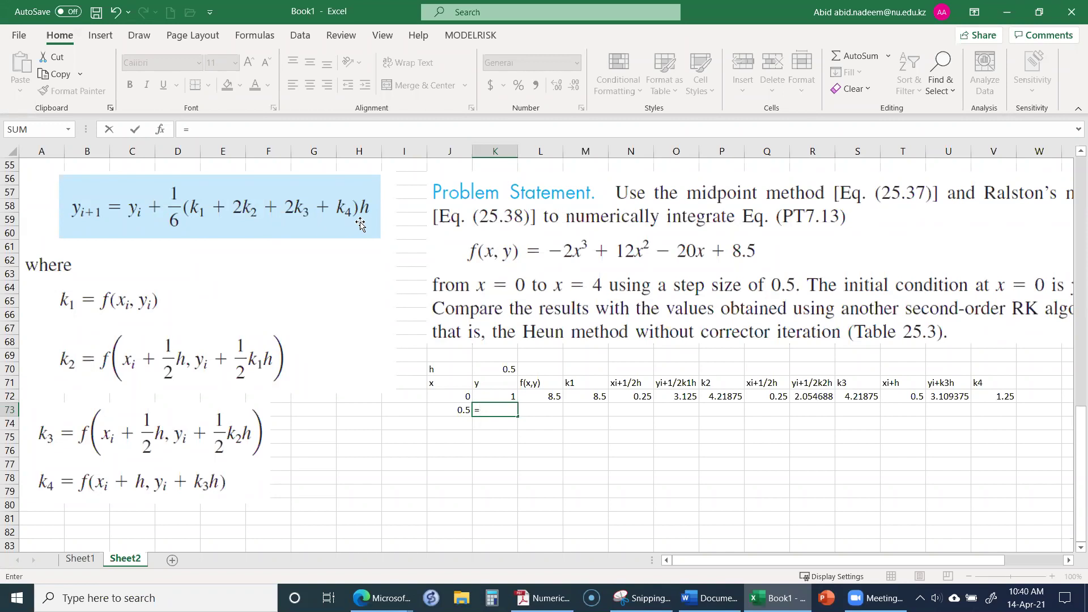
{"action": "left_click", "coordinate": [478, 398]}
{"action": "type", "text": "+1/6*"}
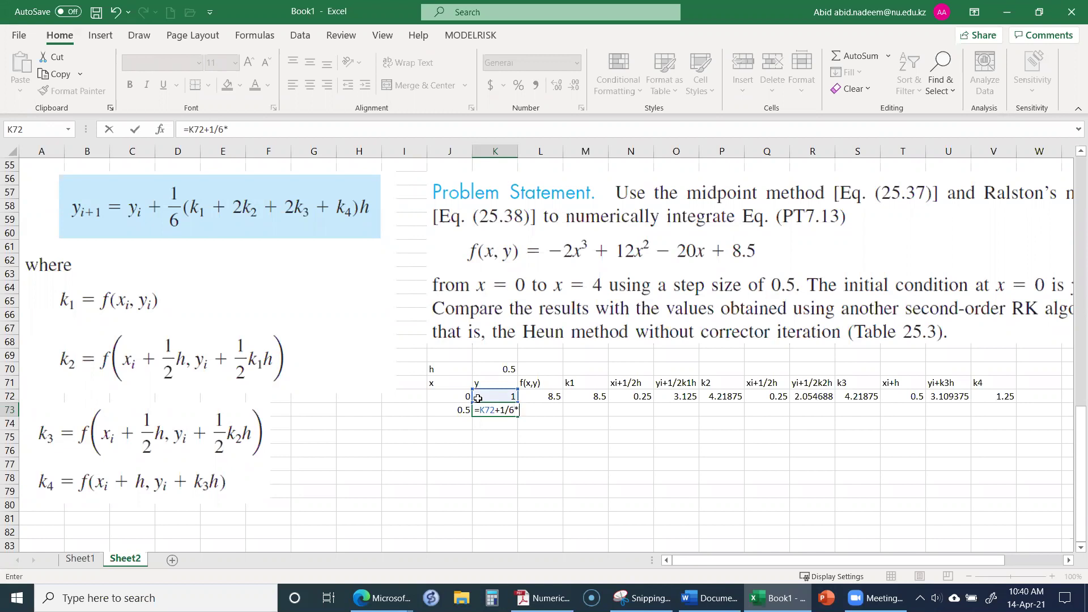
{"action": "type", "text": "("}
{"action": "key", "text": "Up"}
{"action": "key", "text": "Up"}
{"action": "key", "text": "Right"}
{"action": "key", "text": "Down"}
{"action": "key", "text": "Right"}
{"action": "type", "text": "+2*"}
{"action": "key", "text": "Up"}
{"action": "key", "text": "Right"}
{"action": "key", "text": "Right"}
{"action": "key", "text": "Right"}
{"action": "key", "text": "Right"}
{"action": "key", "text": "Right"}
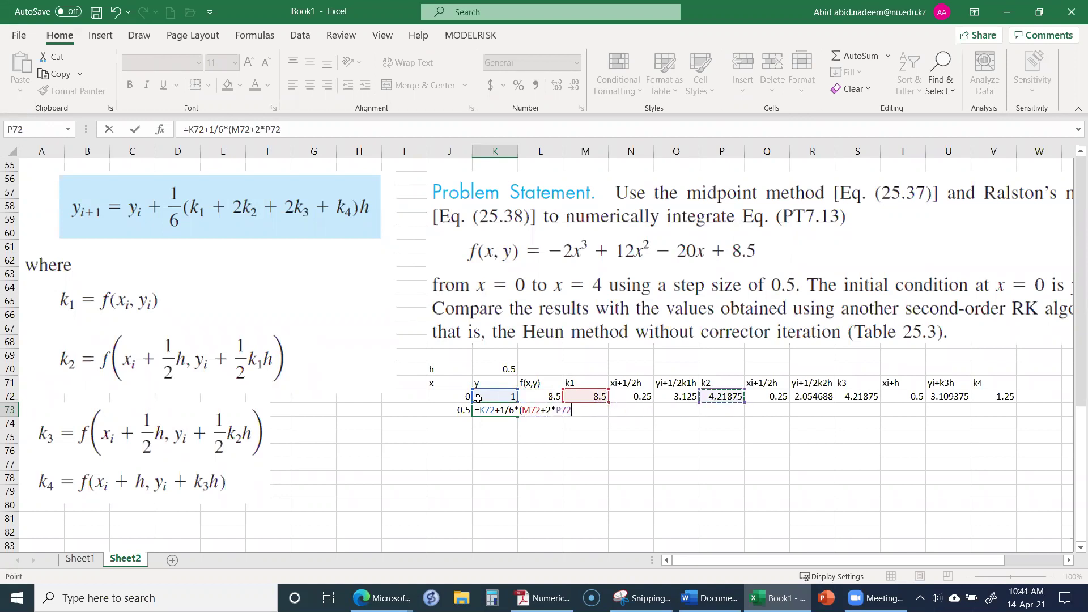
{"action": "type", "text": "+"}
{"action": "key", "text": "Right"}
{"action": "key", "text": "Right"}
{"action": "key", "text": "Right"}
{"action": "key", "text": "Right"}
{"action": "key", "text": "Right"}
{"action": "key", "text": "Right"}
{"action": "key", "text": "Right"}
{"action": "key", "text": "Right"}
{"action": "key", "text": "Up"}
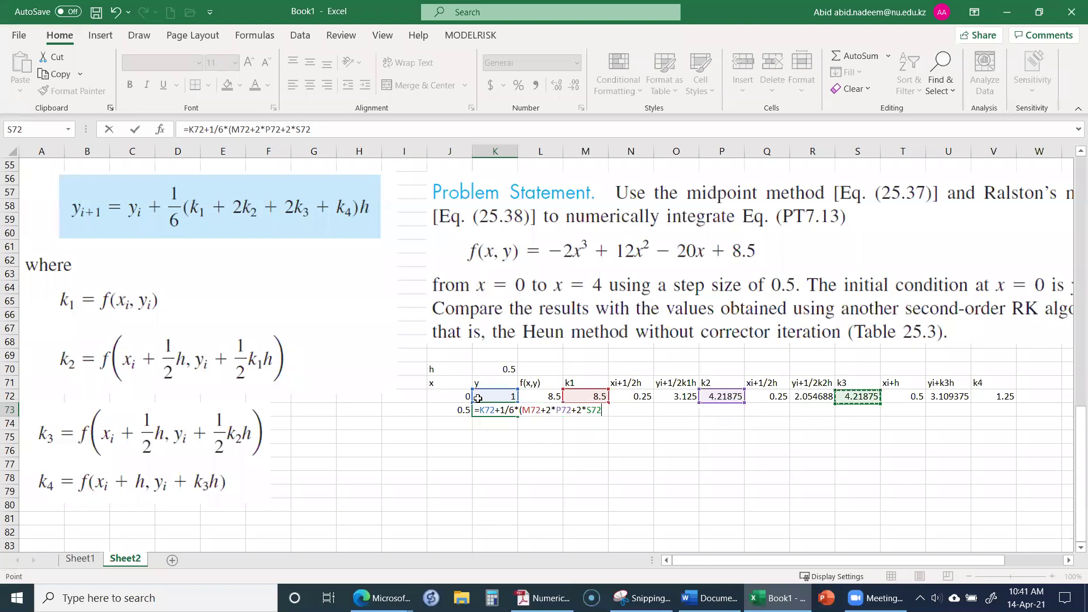
{"action": "type", "text": "+"}
{"action": "key", "text": "Right"}
{"action": "key", "text": "Right"}
{"action": "key", "text": "Right"}
{"action": "key", "text": "Right"}
{"action": "key", "text": "Right"}
{"action": "key", "text": "Right"}
{"action": "key", "text": "Right"}
{"action": "key", "text": "Right"}
{"action": "key", "text": "Right"}
{"action": "key", "text": "Right"}
{"action": "key", "text": "Right"}
{"action": "key", "text": "Up"}
{"action": "type", "text": ")"}
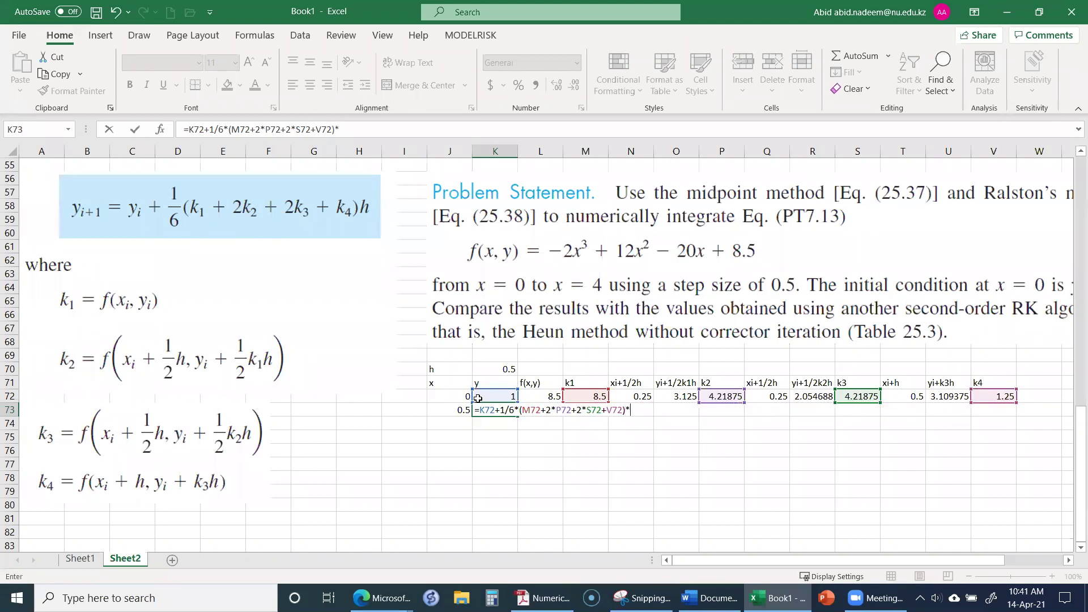
{"action": "type", "text": "*"}
{"action": "key", "text": "Up"}
{"action": "key", "text": "Up"}
{"action": "key", "text": "Up"}
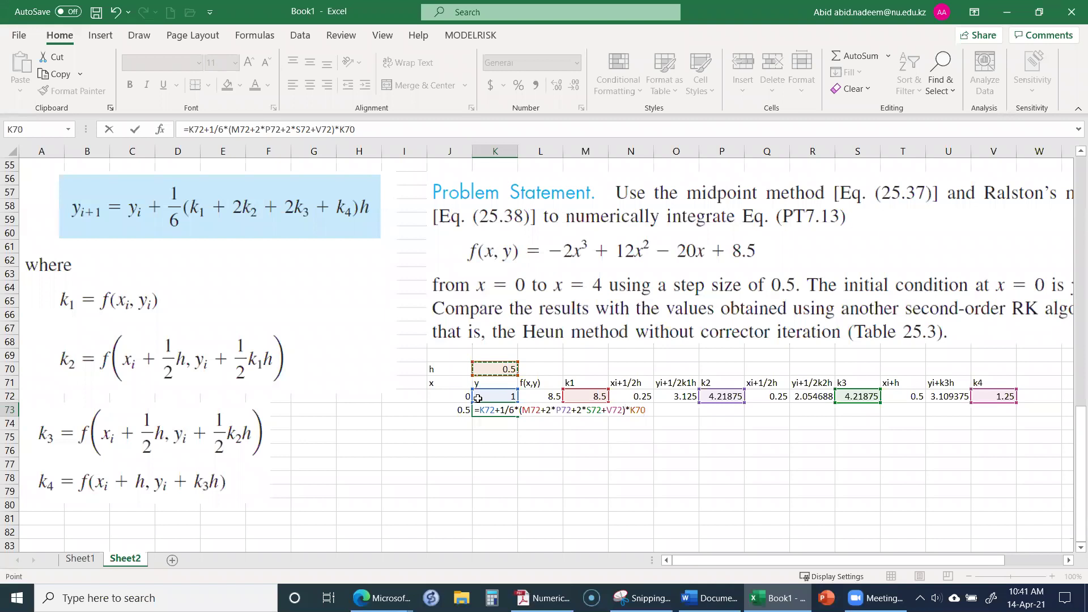
{"action": "key", "text": "F4"}
{"action": "key", "text": "Return"}
Fill the f(x,y) and k1–k4 formulas in L72:V72 down to row 73.
{"action": "key", "text": "Up"}
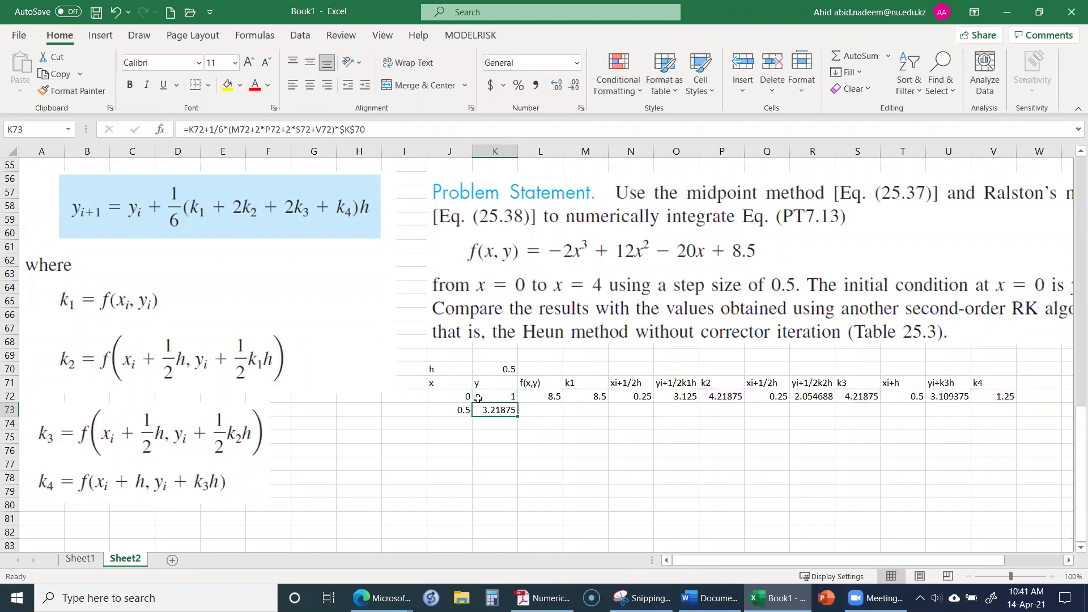
{"action": "left_click_drag", "start_coordinate": [543, 397], "coordinate": [1004, 398]}
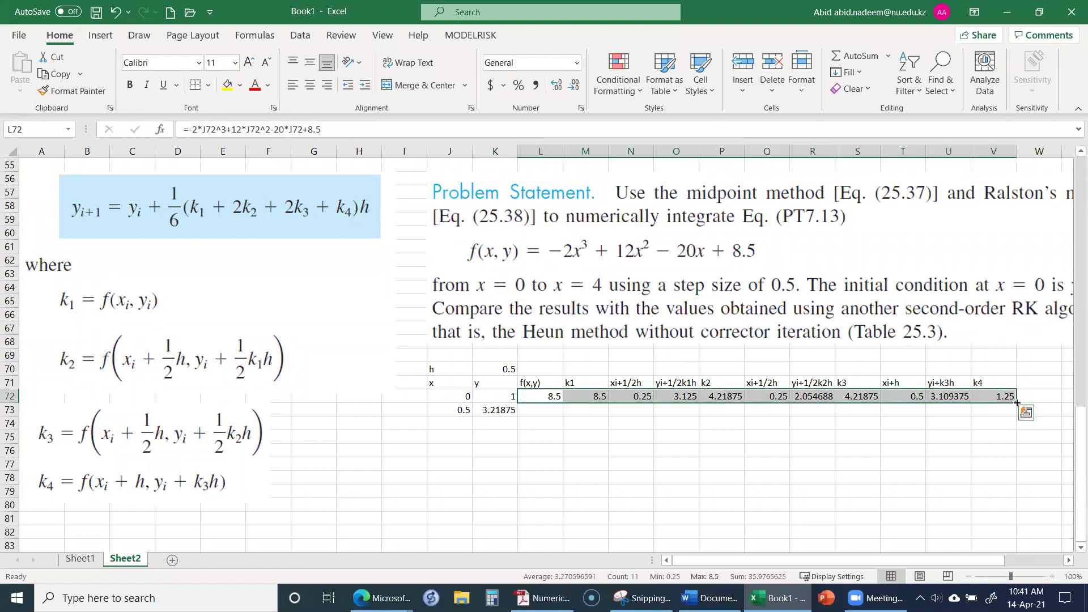
{"action": "left_click_drag", "start_coordinate": [1017, 403], "coordinate": [1017, 418]}
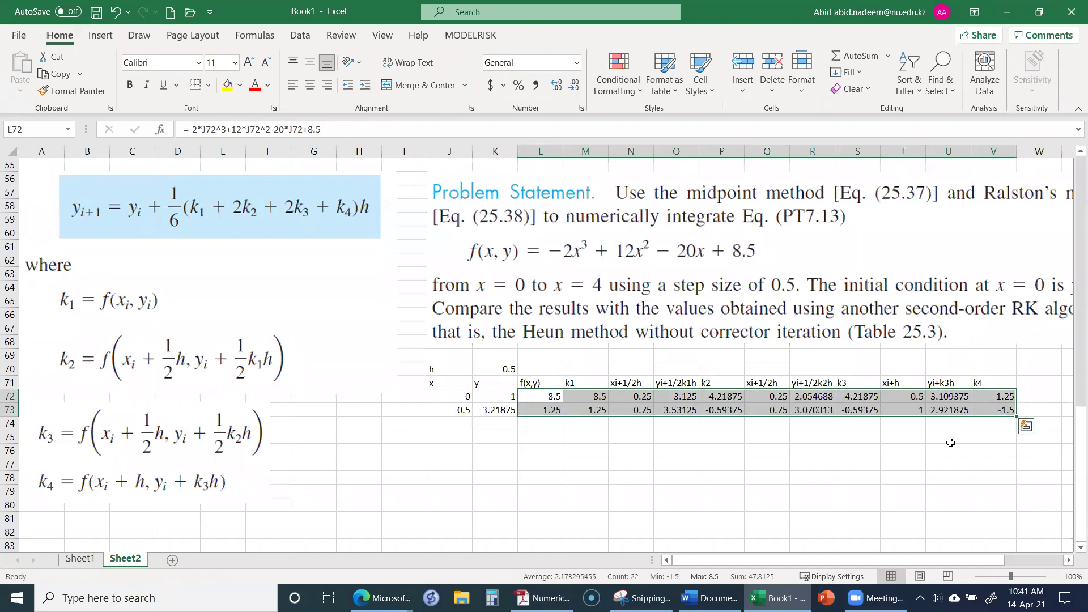
{"action": "left_click", "coordinate": [1068, 560]}
{"action": "left_click", "coordinate": [1068, 560]}
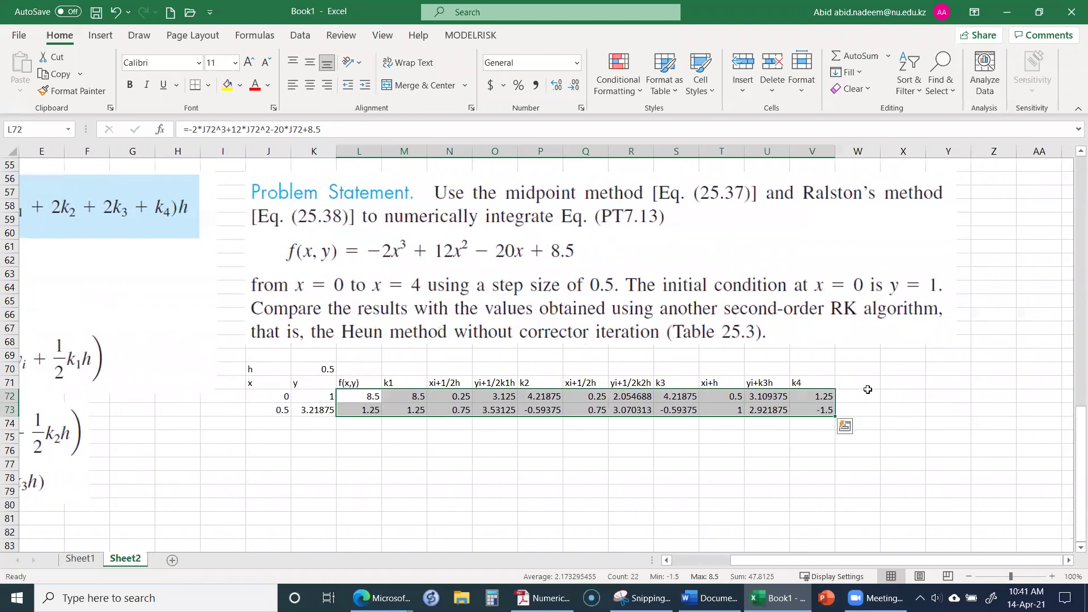
{"action": "left_click", "coordinate": [862, 388]}
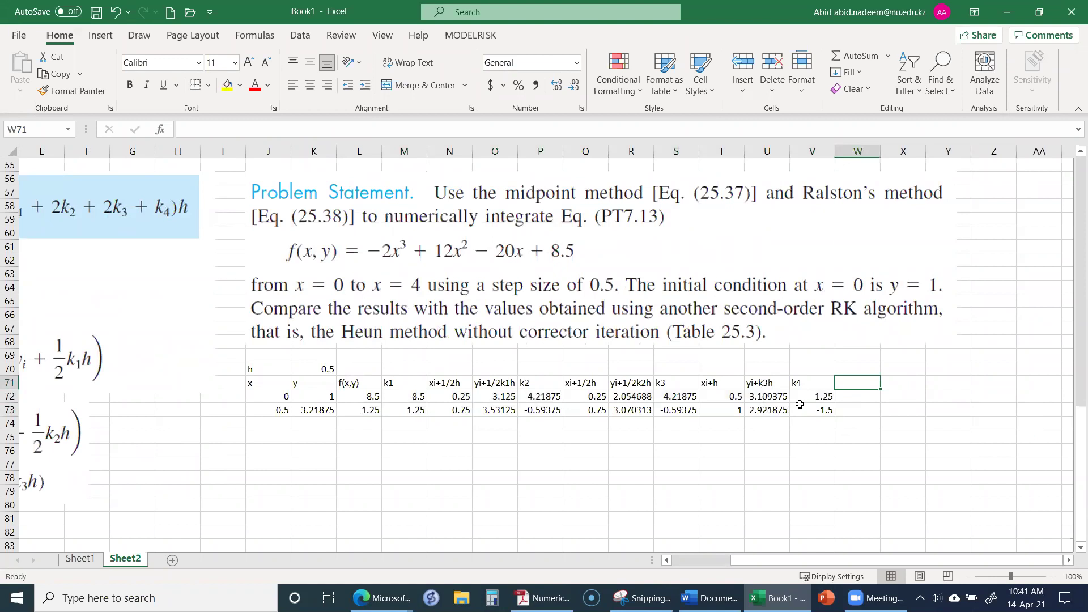
Type the 'y true' heading in W71.
{"action": "type", "text": "y tue"}
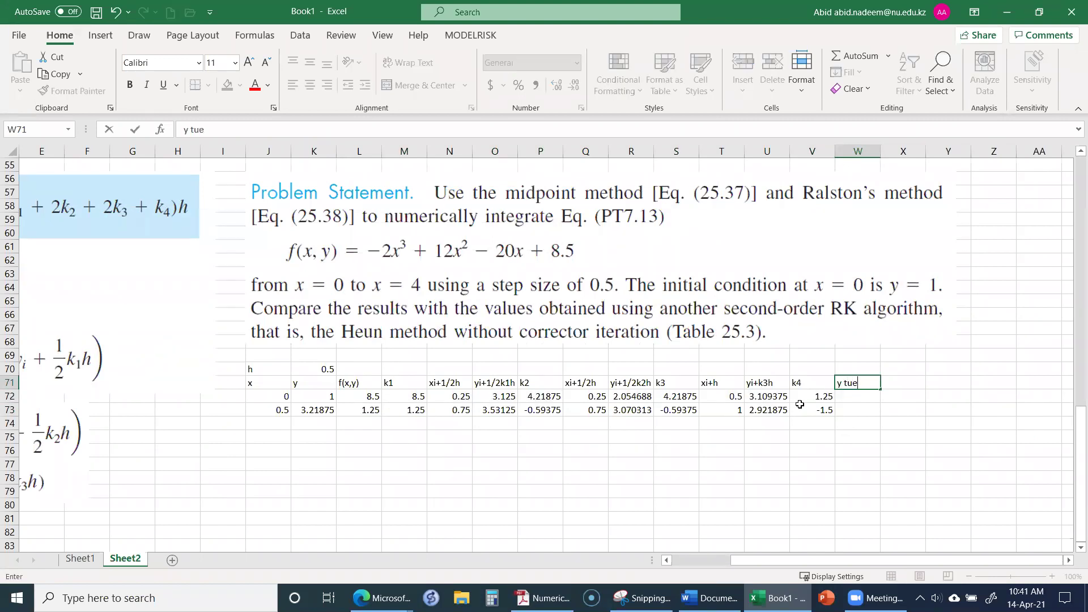
{"action": "key", "text": "BackSpace"}
{"action": "key", "text": "BackSpace"}
{"action": "type", "text": "rue"}
{"action": "key", "text": "Return"}
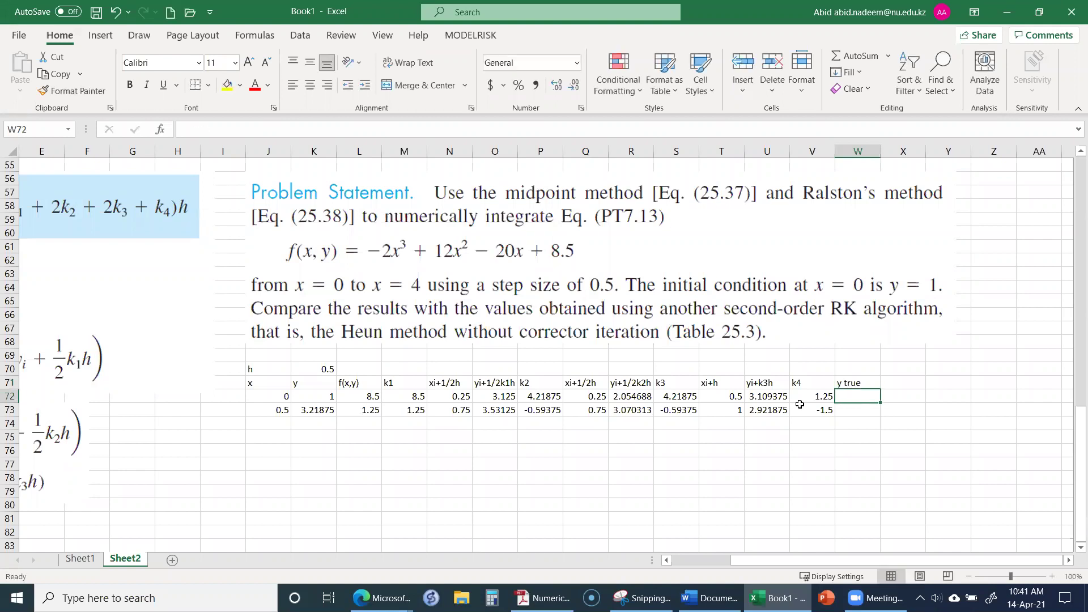
Copy the exact-solution equation picture and paste it above the y true column.
{"action": "scroll", "coordinate": [610, 295], "scroll_direction": "up", "scroll_amount": 9}
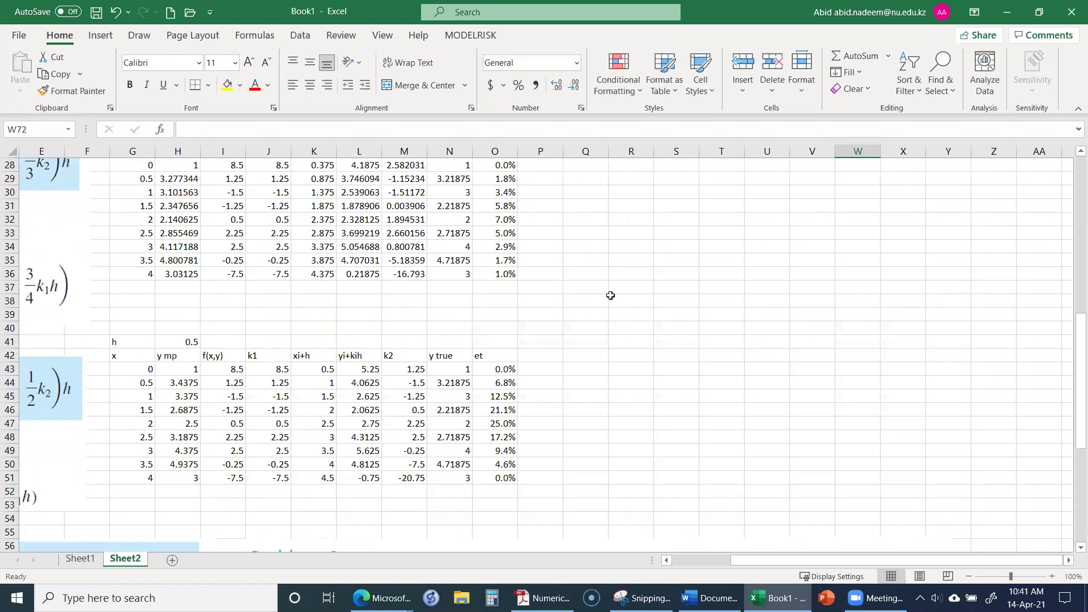
{"action": "scroll", "coordinate": [612, 298], "scroll_direction": "up", "scroll_amount": 9}
{"action": "left_click", "coordinate": [633, 348]}
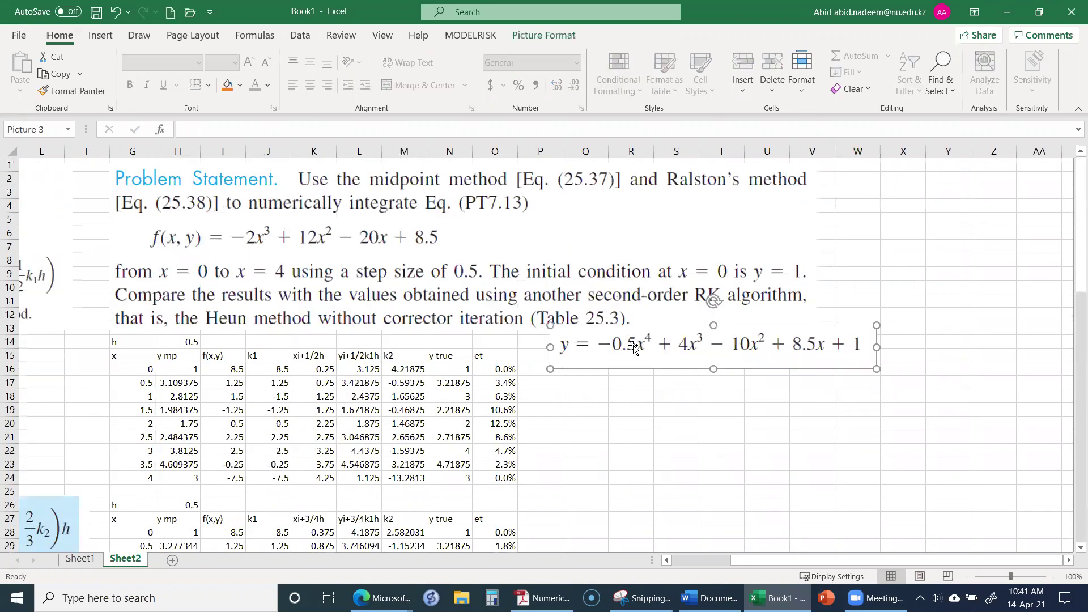
{"action": "right_click", "coordinate": [634, 348]}
{"action": "left_click", "coordinate": [674, 74]}
{"action": "scroll", "coordinate": [603, 433], "scroll_direction": "down", "scroll_amount": 20}
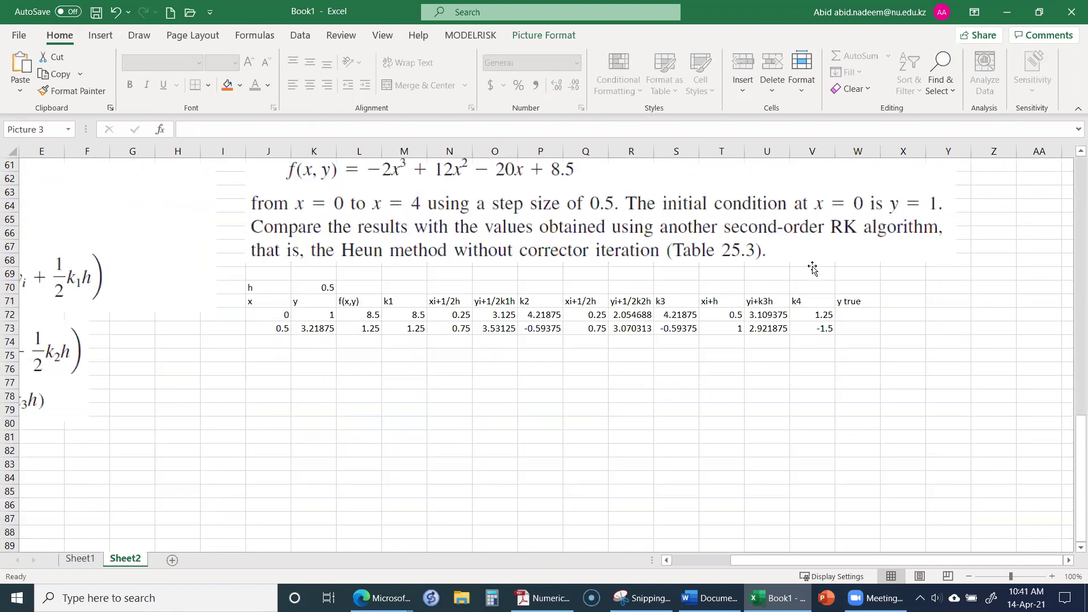
{"action": "left_click", "coordinate": [772, 274]}
{"action": "right_click", "coordinate": [774, 274]}
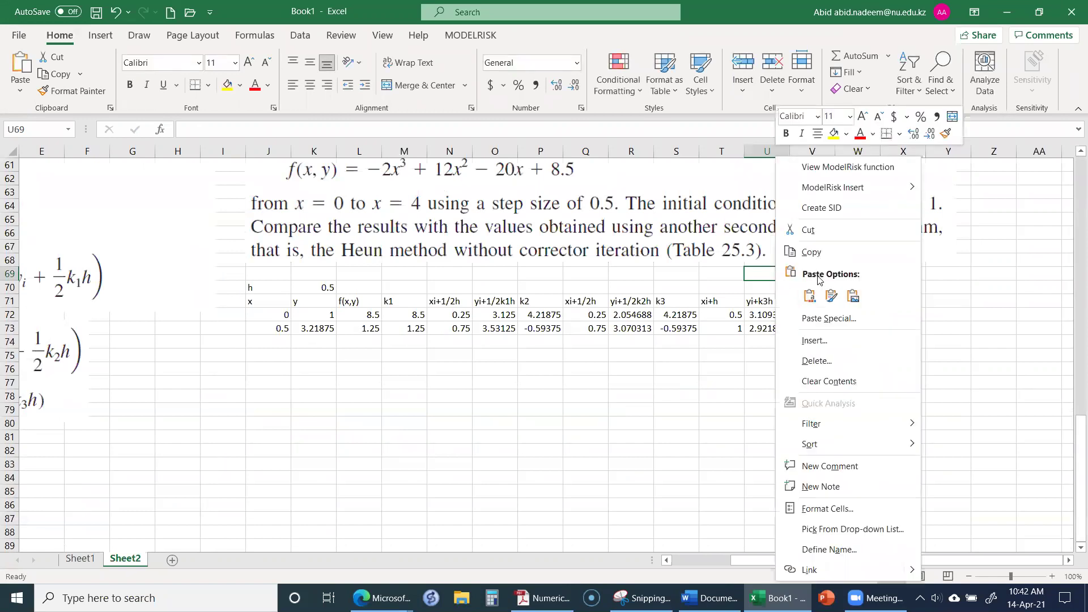
{"action": "left_click", "coordinate": [809, 295]}
{"action": "left_click_drag", "start_coordinate": [803, 290], "coordinate": [740, 262]}
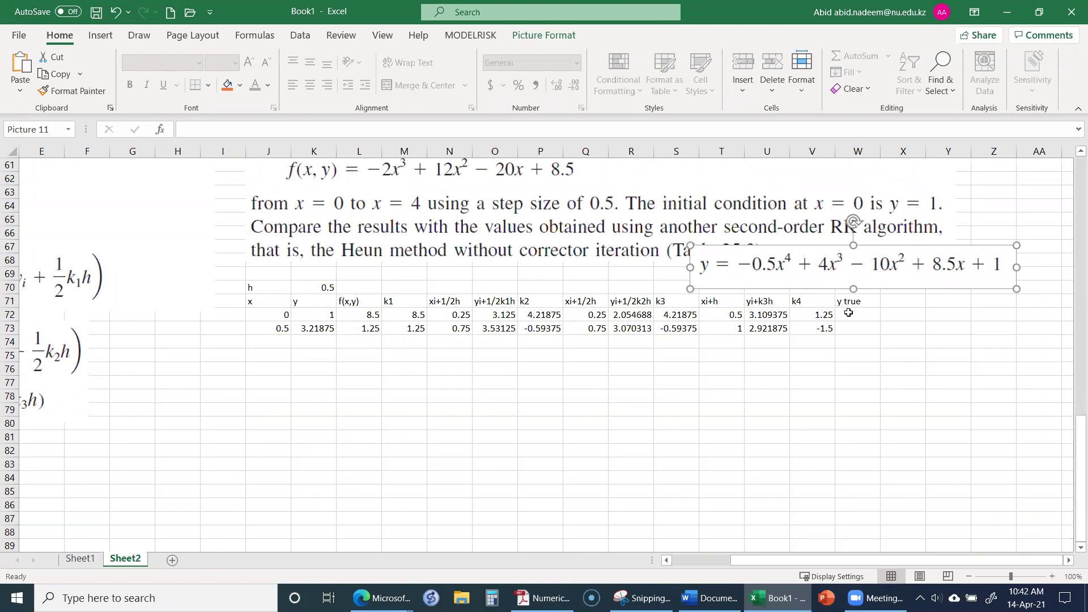
{"action": "left_click", "coordinate": [848, 313]}
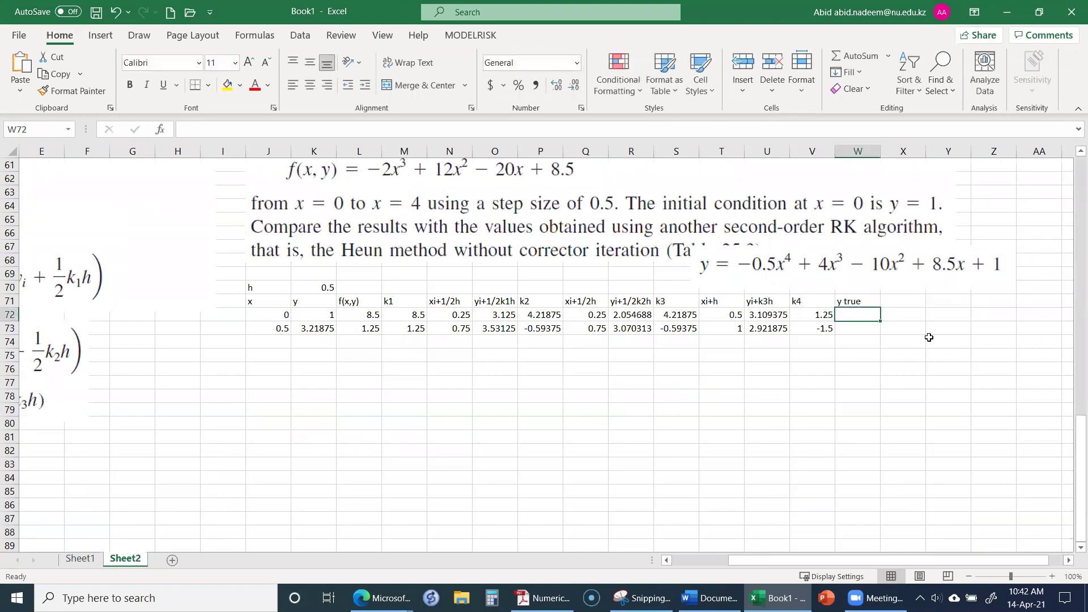
Enter =-0.5*J72^4+4*J72^3-10*J72^2+8.5*J72+1 in W72 as the y true value for x=0.
{"action": "type", "text": "-"}
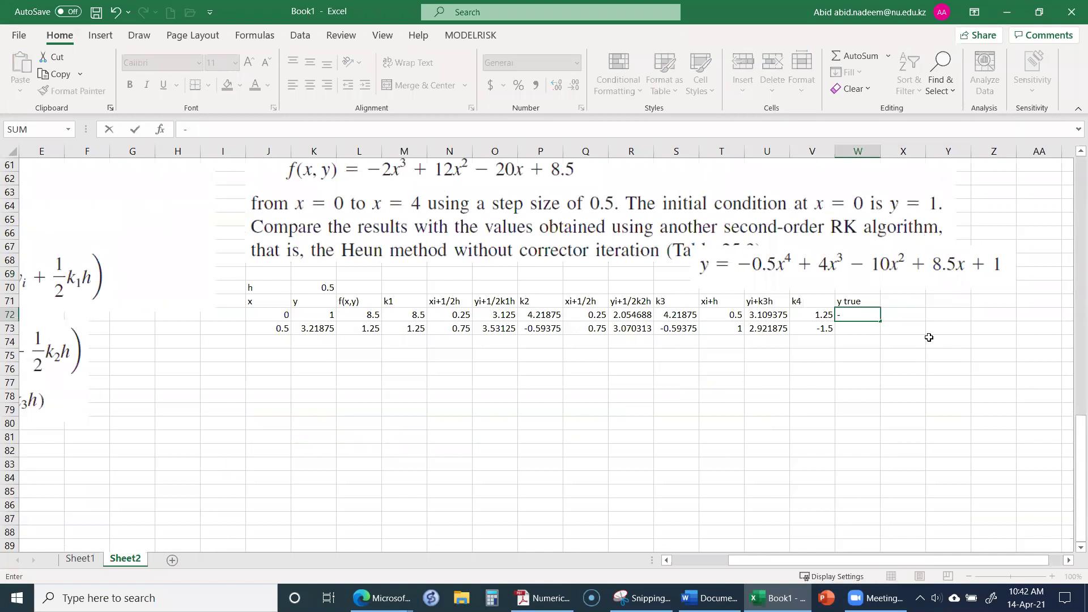
{"action": "key", "text": "BackSpace"}
{"action": "type", "text": "="}
{"action": "type", "text": "-.5*"}
{"action": "key", "text": "Left"}
{"action": "key", "text": "Left"}
{"action": "key", "text": "Left"}
{"action": "key", "text": "Left"}
{"action": "key", "text": "Left"}
{"action": "key", "text": "Left"}
{"action": "key", "text": "Left"}
{"action": "key", "text": "Left"}
{"action": "key", "text": "Left"}
{"action": "key", "text": "Left"}
{"action": "key", "text": "Left"}
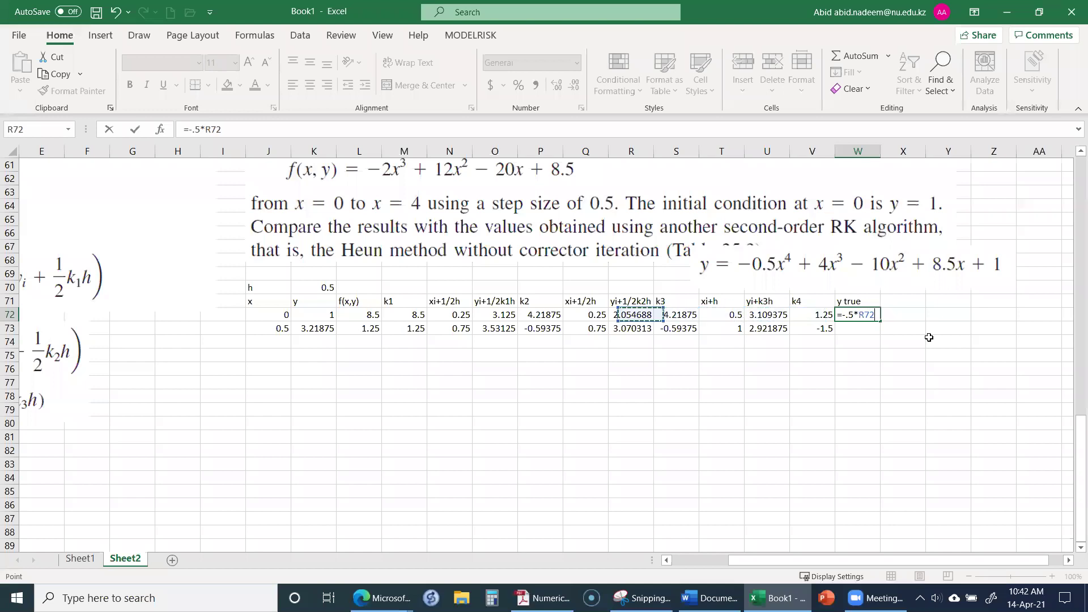
{"action": "key", "text": "Left"}
{"action": "key", "text": "Left"}
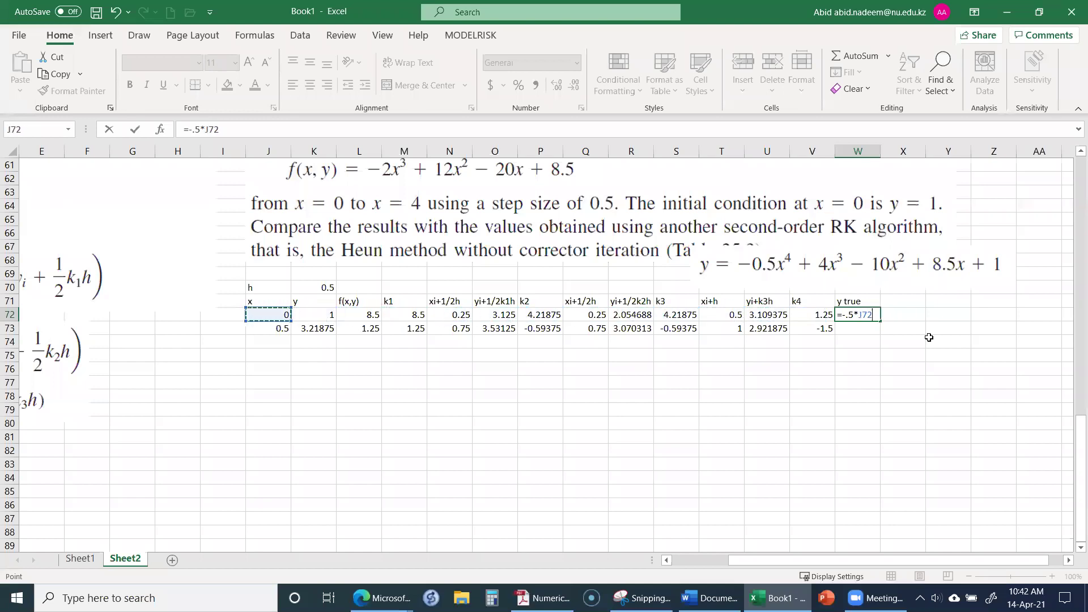
{"action": "type", "text": "^"}
{"action": "type", "text": "4+4*"}
{"action": "key", "text": "Left"}
{"action": "key", "text": "Left"}
{"action": "key", "text": "Left"}
{"action": "key", "text": "Left"}
{"action": "key", "text": "Left"}
{"action": "key", "text": "Left"}
{"action": "key", "text": "Left"}
{"action": "key", "text": "Left"}
{"action": "key", "text": "Left"}
{"action": "key", "text": "Left"}
{"action": "key", "text": "Left"}
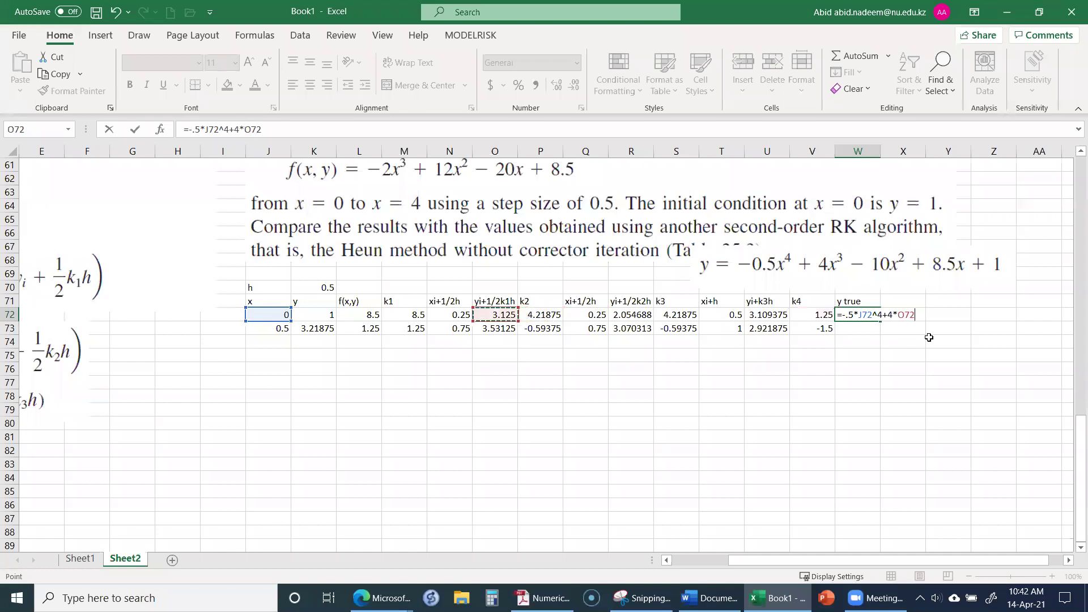
{"action": "key", "text": "Left"}
{"action": "key", "text": "Left"}
{"action": "type", "text": "^"}
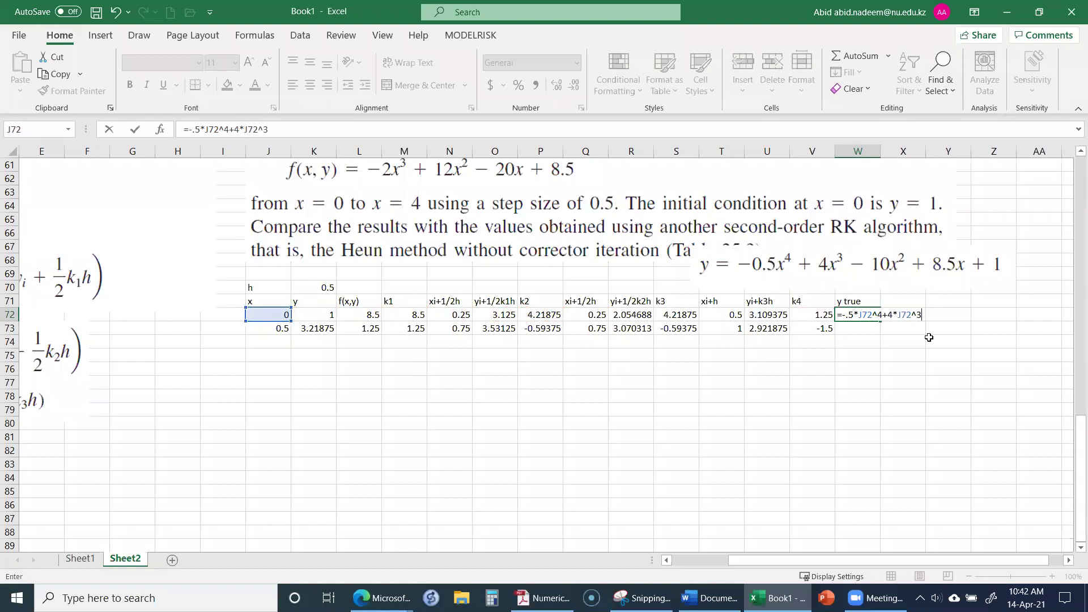
{"action": "type", "text": "3-10*"}
{"action": "key", "text": "Left"}
{"action": "key", "text": "Left"}
{"action": "key", "text": "Left"}
{"action": "key", "text": "Left"}
{"action": "key", "text": "Left"}
{"action": "key", "text": "Left"}
{"action": "key", "text": "Left"}
{"action": "key", "text": "Left"}
{"action": "key", "text": "Left"}
{"action": "key", "text": "Left"}
{"action": "key", "text": "Left"}
{"action": "key", "text": "Left"}
{"action": "key", "text": "Left"}
{"action": "type", "text": "^"}
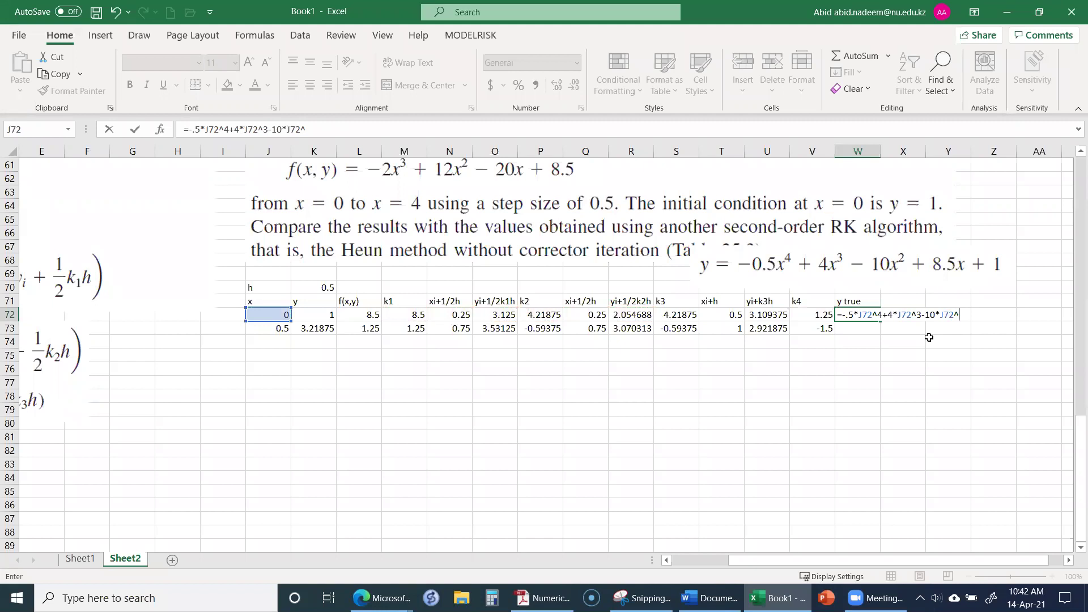
{"action": "type", "text": "2+8.5*"}
{"action": "key", "text": "Left"}
{"action": "key", "text": "Left"}
{"action": "key", "text": "Left"}
{"action": "key", "text": "Left"}
{"action": "key", "text": "Left"}
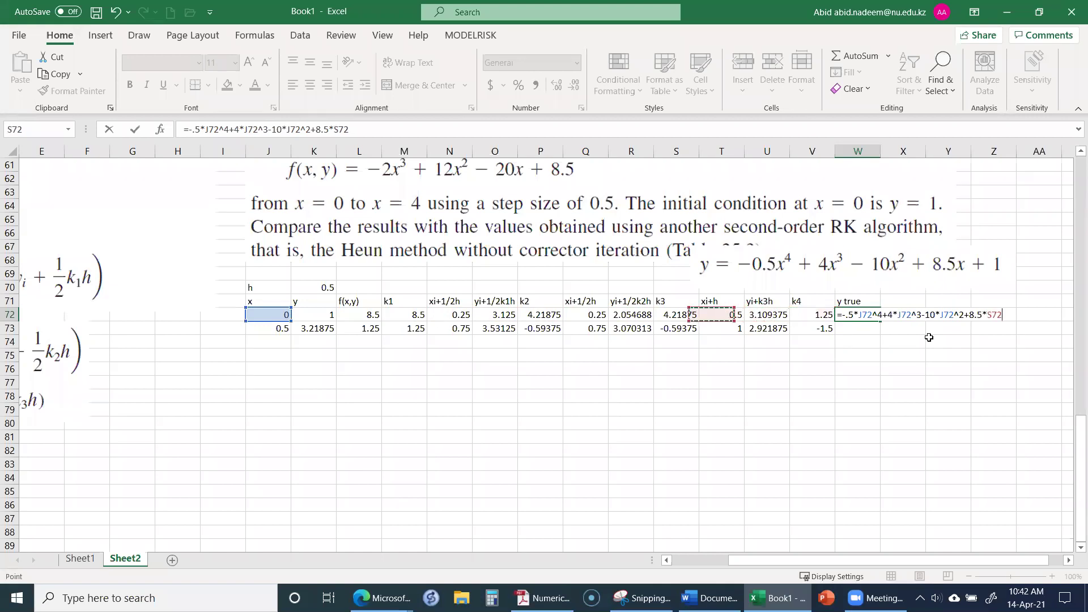
{"action": "key", "text": "Left"}
{"action": "key", "text": "Left"}
{"action": "key", "text": "Left"}
{"action": "key", "text": "Left"}
{"action": "key", "text": "Left"}
{"action": "key", "text": "Left"}
{"action": "key", "text": "Left"}
{"action": "key", "text": "Left"}
{"action": "key", "text": "Left"}
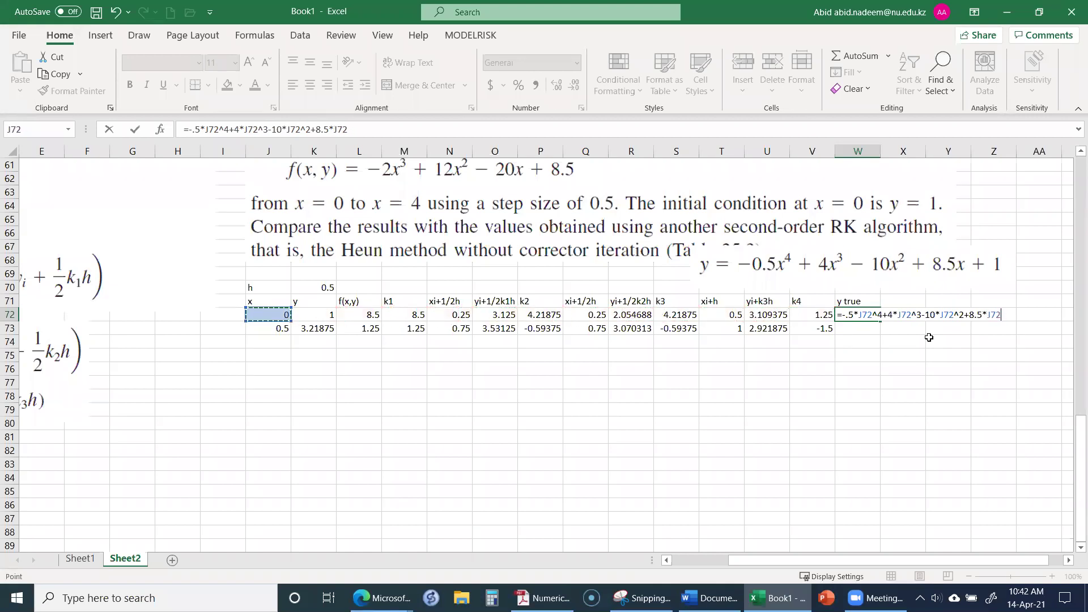
{"action": "key", "text": "Right"}
{"action": "type", "text": "+"}
{"action": "key", "text": "ctrl+Return"}
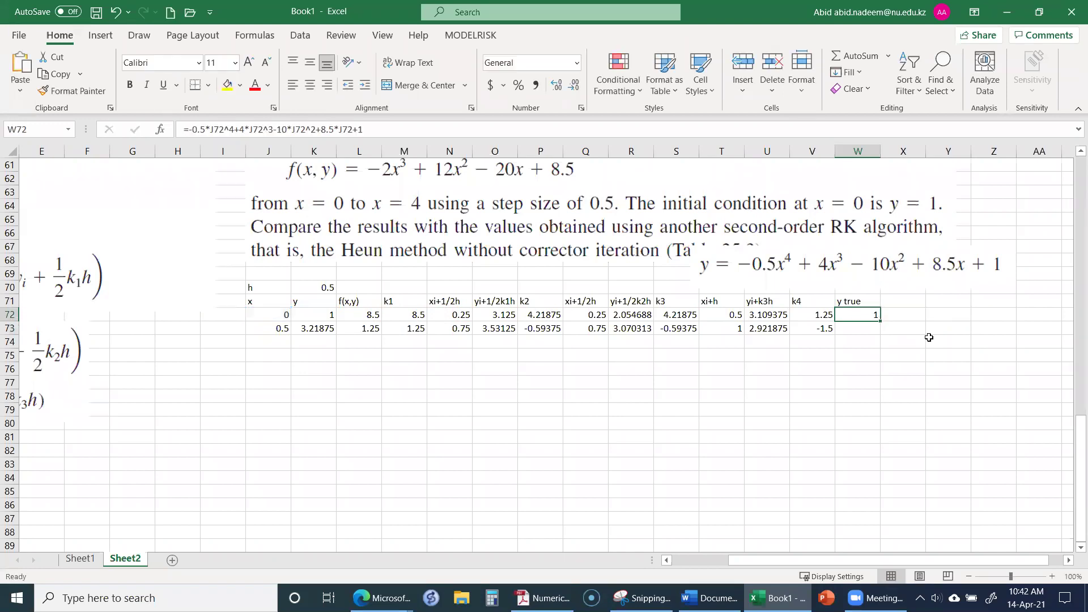
Add an 'et' heading and enter =ABS(W72-K72)/W72 as the x=0 relative error.
{"action": "left_click", "coordinate": [894, 304]}
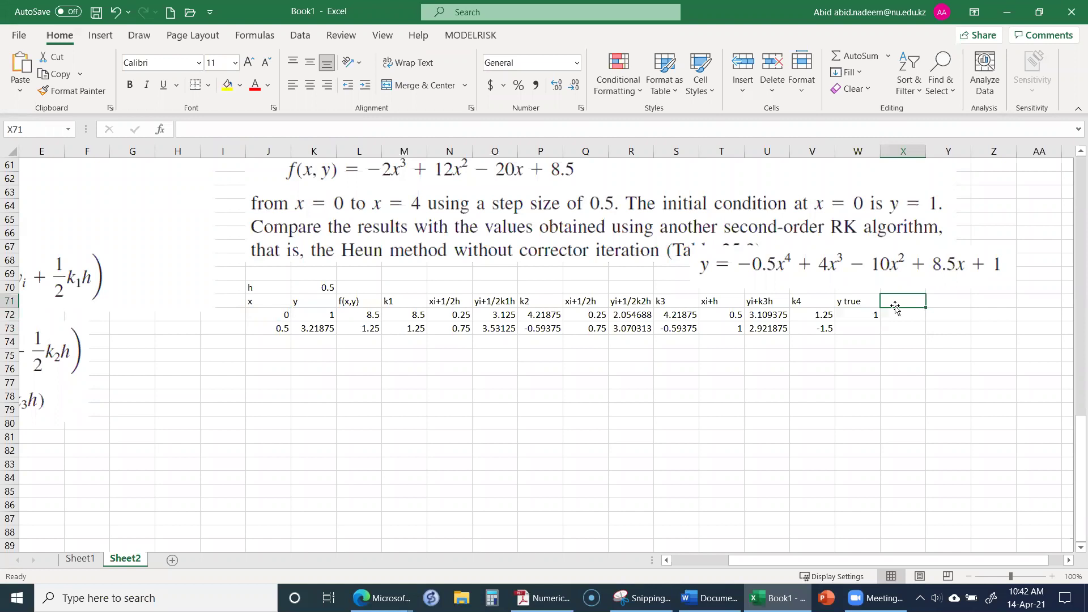
{"action": "type", "text": "e"}
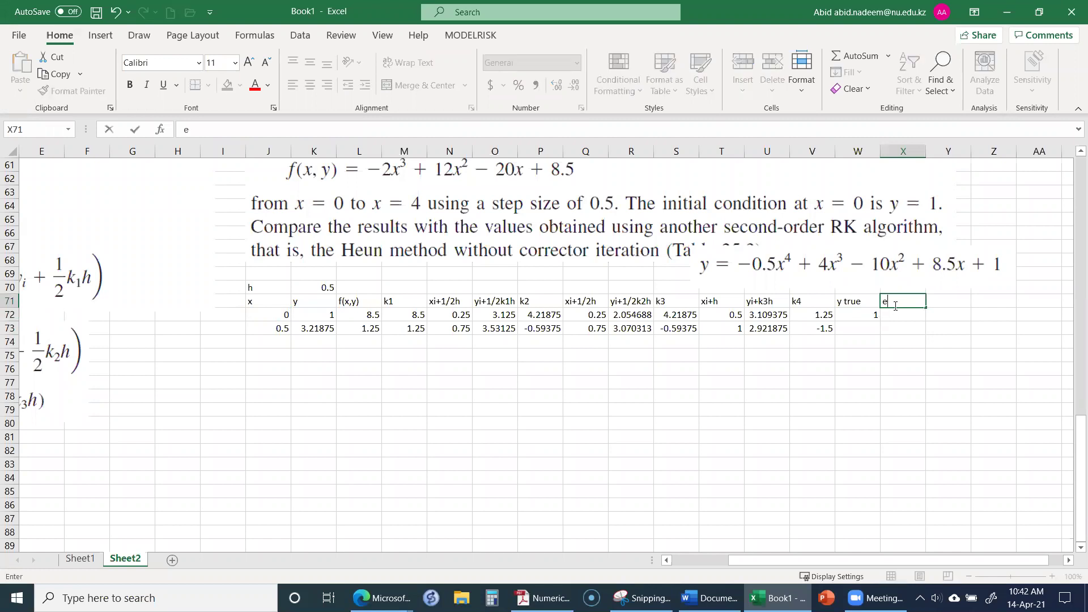
{"action": "type", "text": "t"}
{"action": "key", "text": "Return"}
{"action": "type", "text": "abs"}
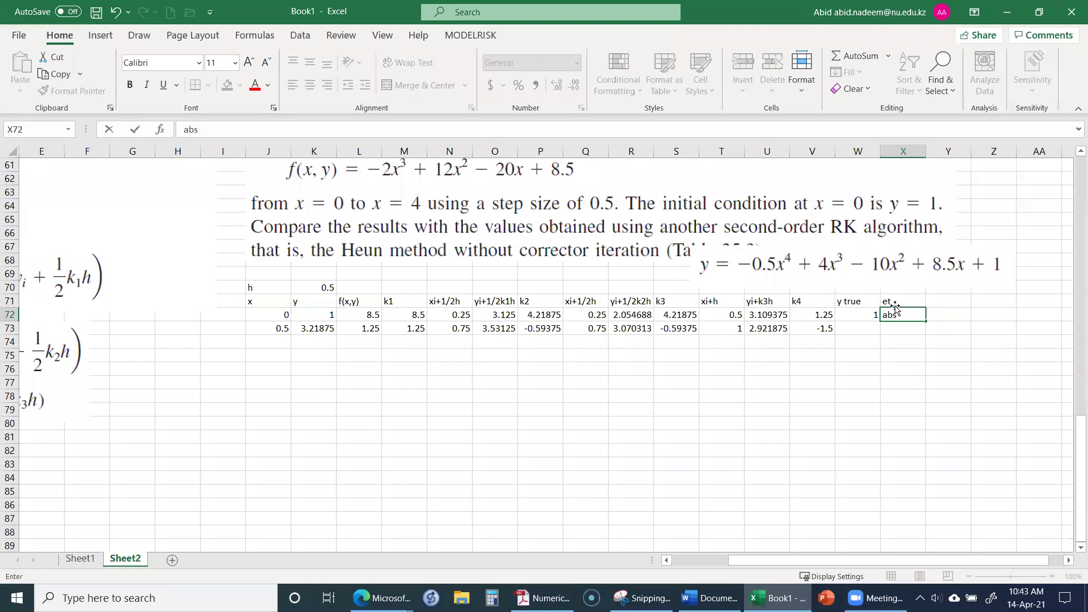
{"action": "type", "text": "=a"}
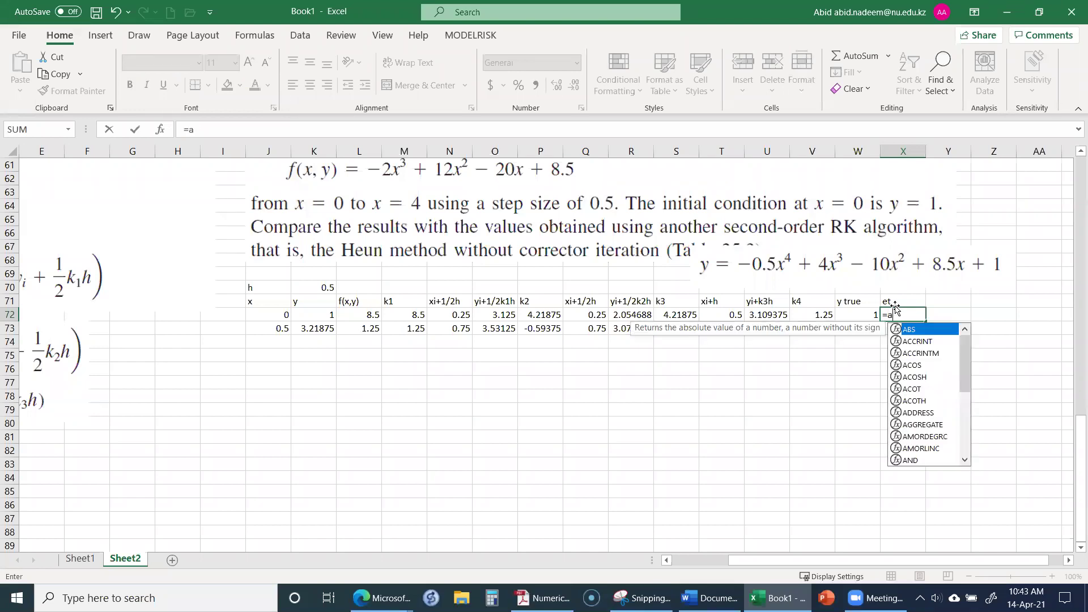
{"action": "type", "text": "bs("}
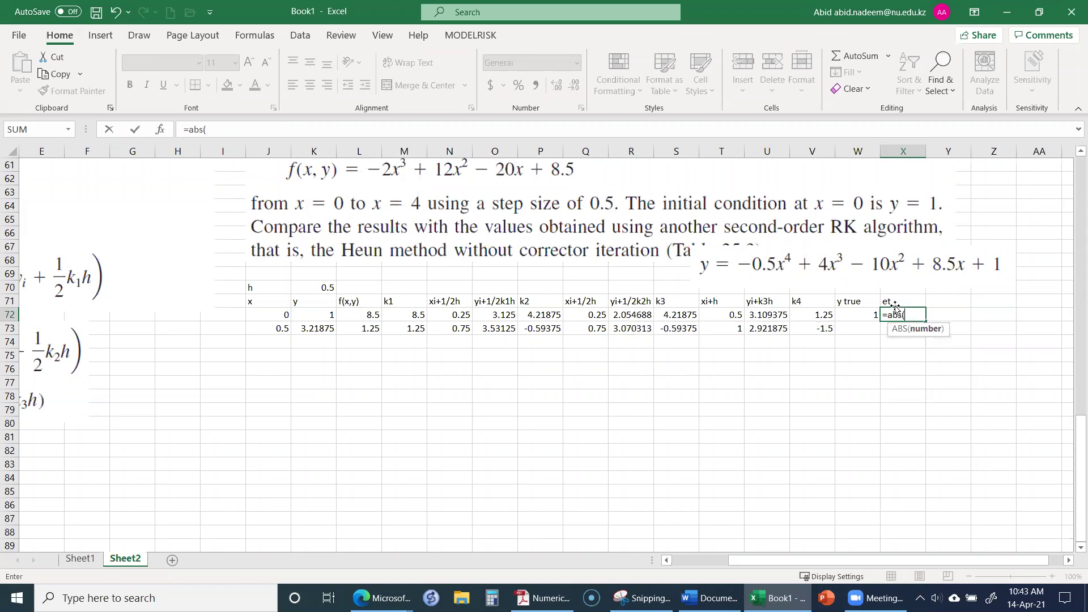
{"action": "key", "text": "Left"}
{"action": "type", "text": "-"}
{"action": "key", "text": "Left"}
{"action": "key", "text": "Left"}
{"action": "key", "text": "Left"}
{"action": "key", "text": "Left"}
{"action": "key", "text": "Left"}
{"action": "key", "text": "Left"}
{"action": "key", "text": "Left"}
{"action": "key", "text": "Left"}
{"action": "key", "text": "Left"}
{"action": "key", "text": "Left"}
{"action": "key", "text": "Left"}
{"action": "key", "text": "Left"}
{"action": "key", "text": "Left"}
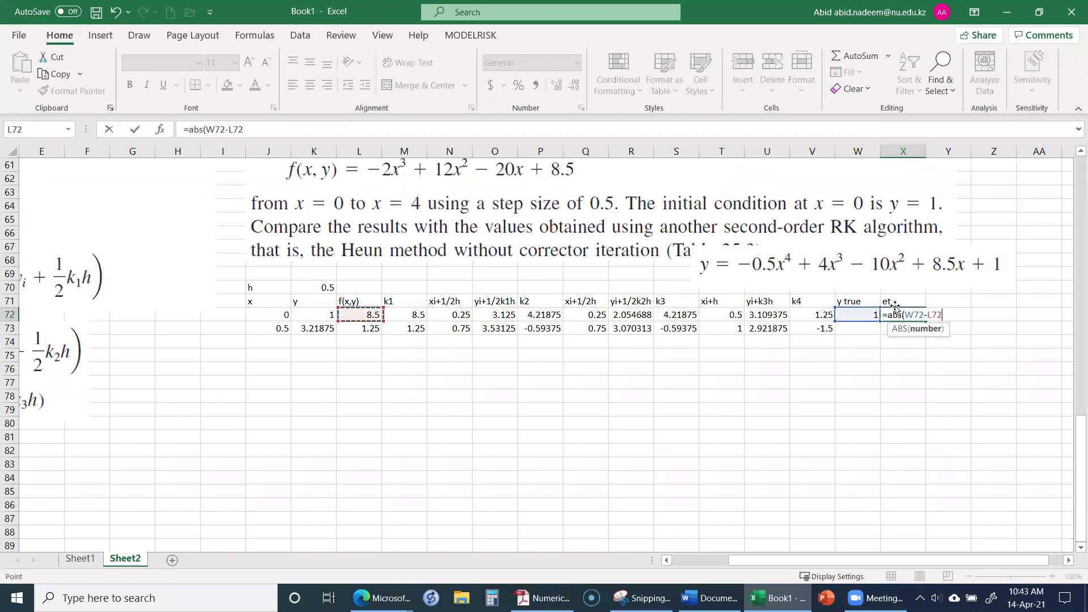
{"action": "type", "text": ")"}
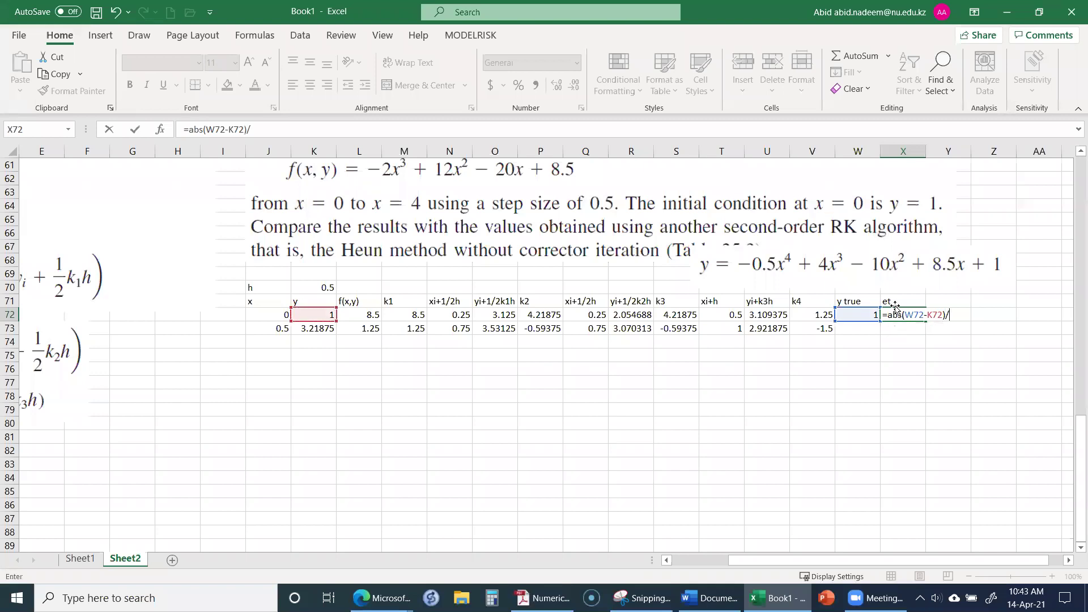
{"action": "type", "text": "/"}
{"action": "key", "text": "Left"}
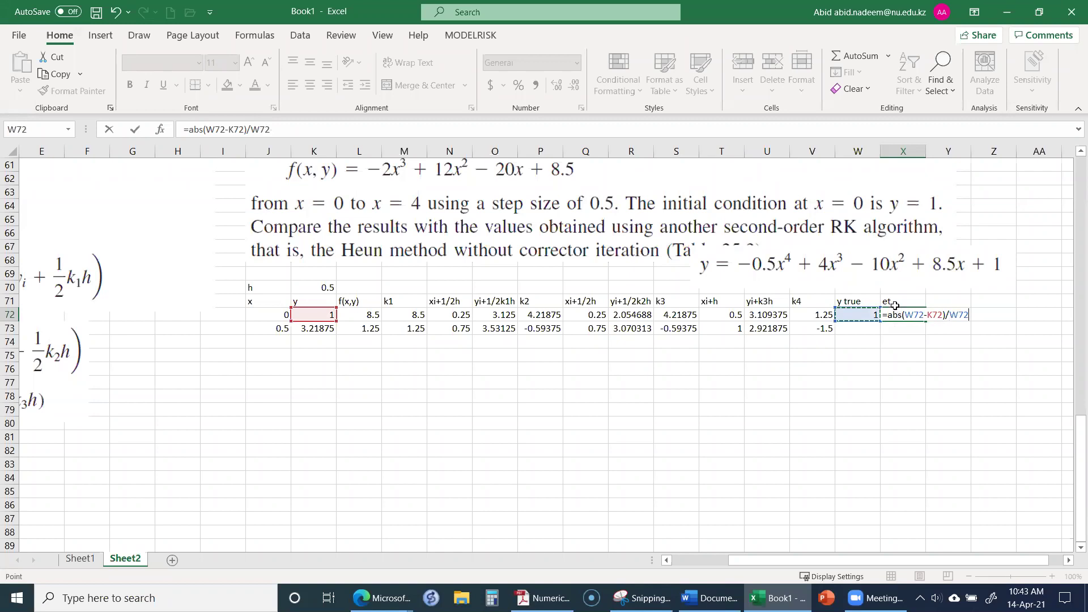
{"action": "key", "text": "Return"}
Format the et value as a percentage with one decimal place.
{"action": "left_click", "coordinate": [896, 309]}
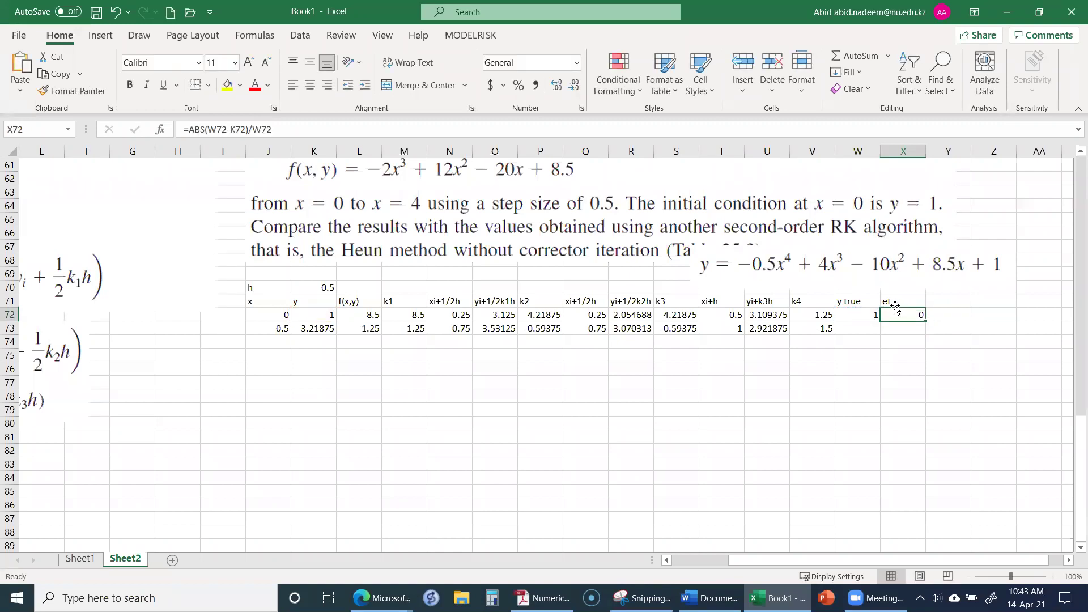
{"action": "left_click", "coordinate": [518, 85]}
{"action": "left_click", "coordinate": [560, 94]}
Fill W72:X72 down to the x=0.5 row and check y true 3.21875 against y.
{"action": "left_click_drag", "start_coordinate": [873, 315], "coordinate": [923, 335]}
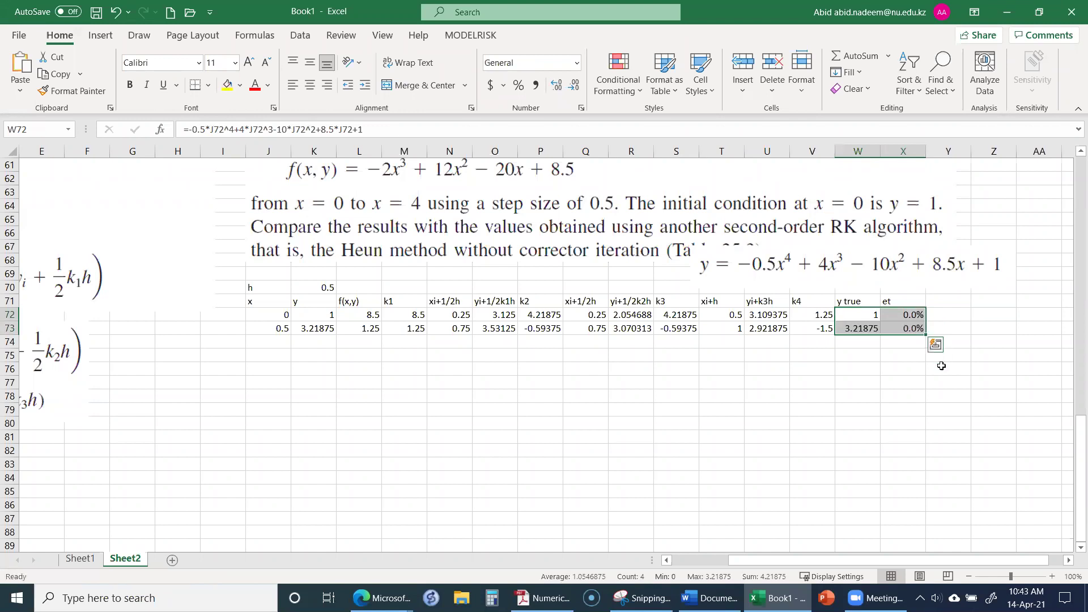
{"action": "left_click", "coordinate": [875, 331]}
{"action": "key", "text": "Right"}
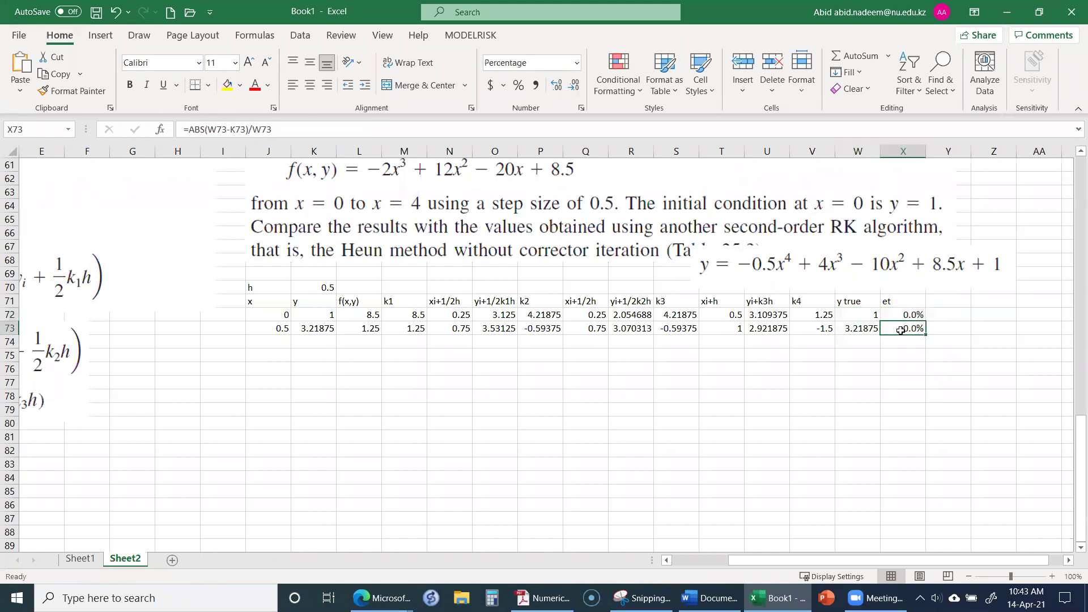
{"action": "left_click", "coordinate": [863, 329]}
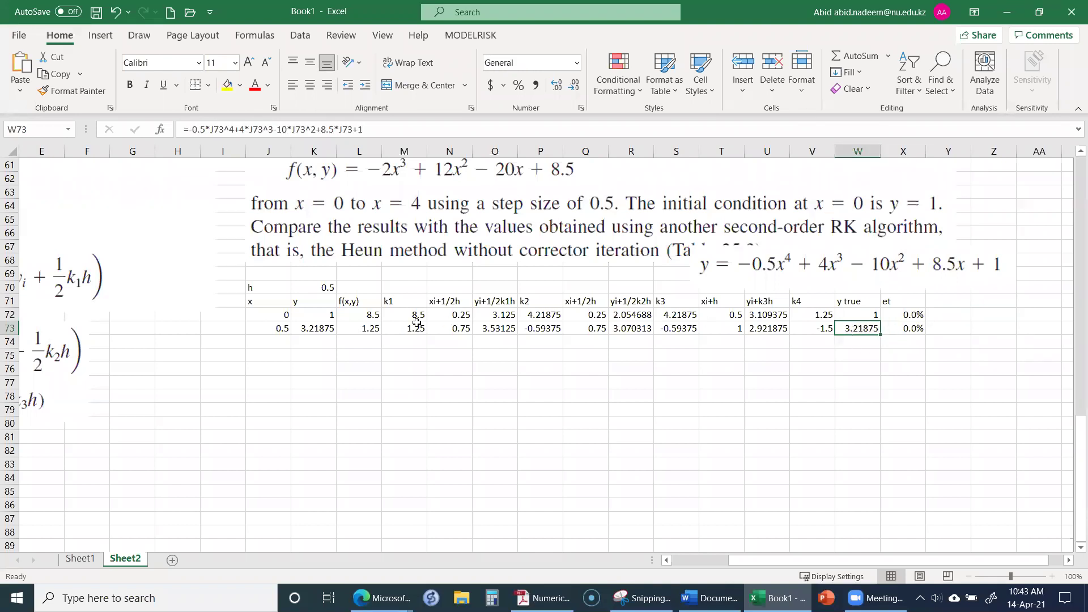
{"action": "left_click", "coordinate": [323, 329]}
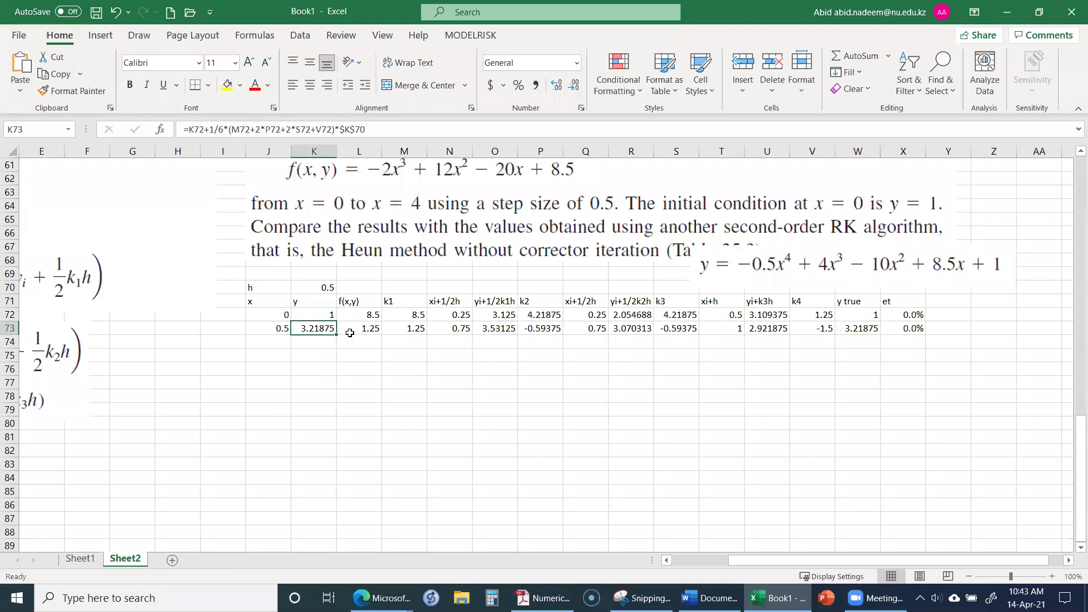
{"action": "left_click", "coordinate": [842, 327]}
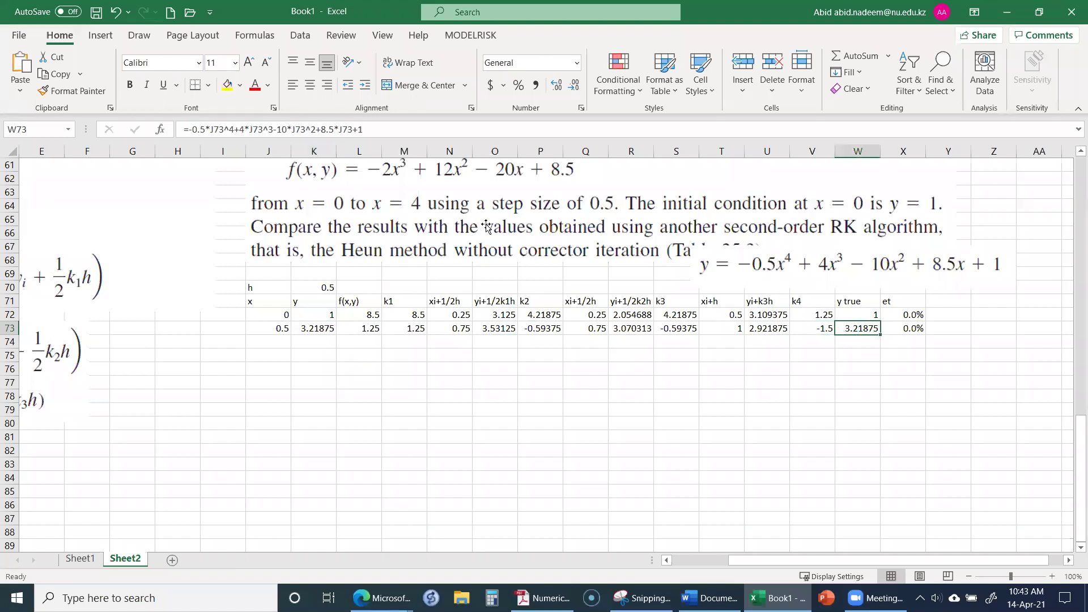
Fill the x=0.5 row J73:X73 down to row 80, extending the table to x=4.
{"action": "scroll", "coordinate": [467, 226], "scroll_direction": "up", "scroll_amount": 1}
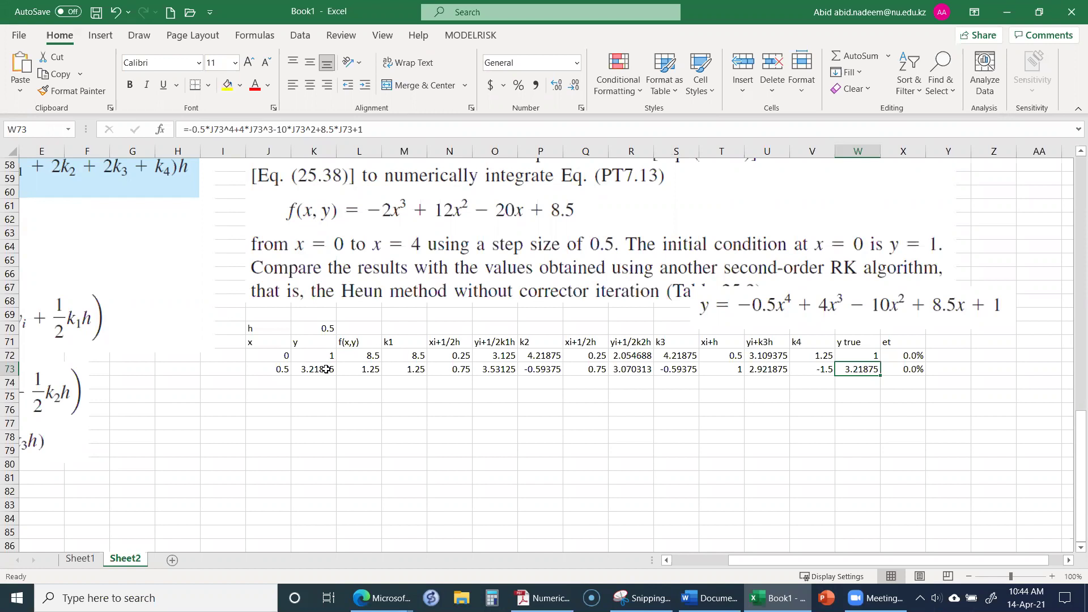
{"action": "left_click_drag", "start_coordinate": [280, 369], "coordinate": [913, 370]}
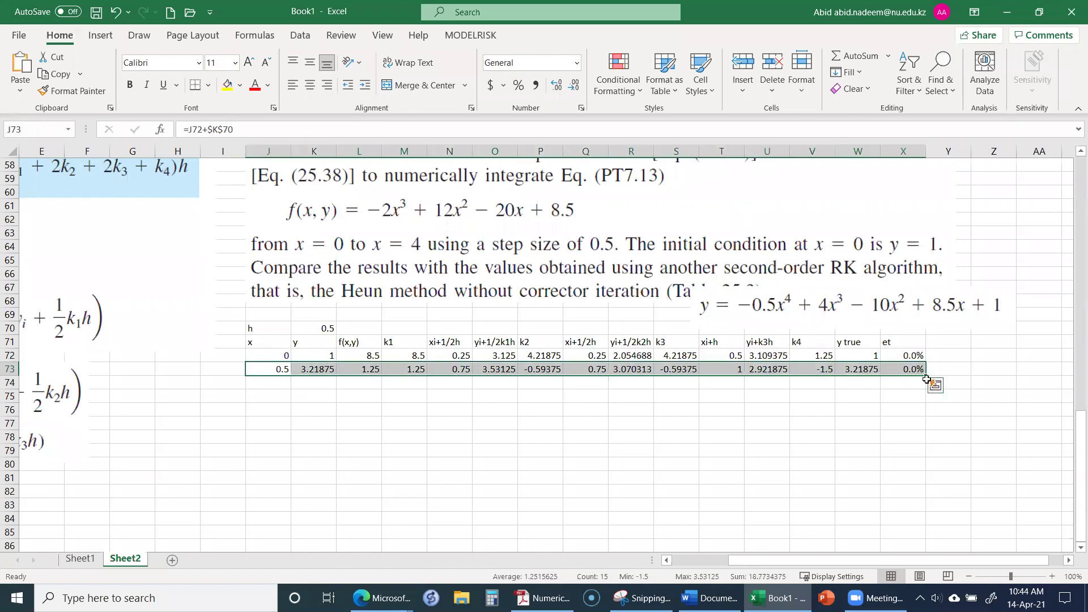
{"action": "left_click_drag", "start_coordinate": [927, 377], "coordinate": [922, 471]}
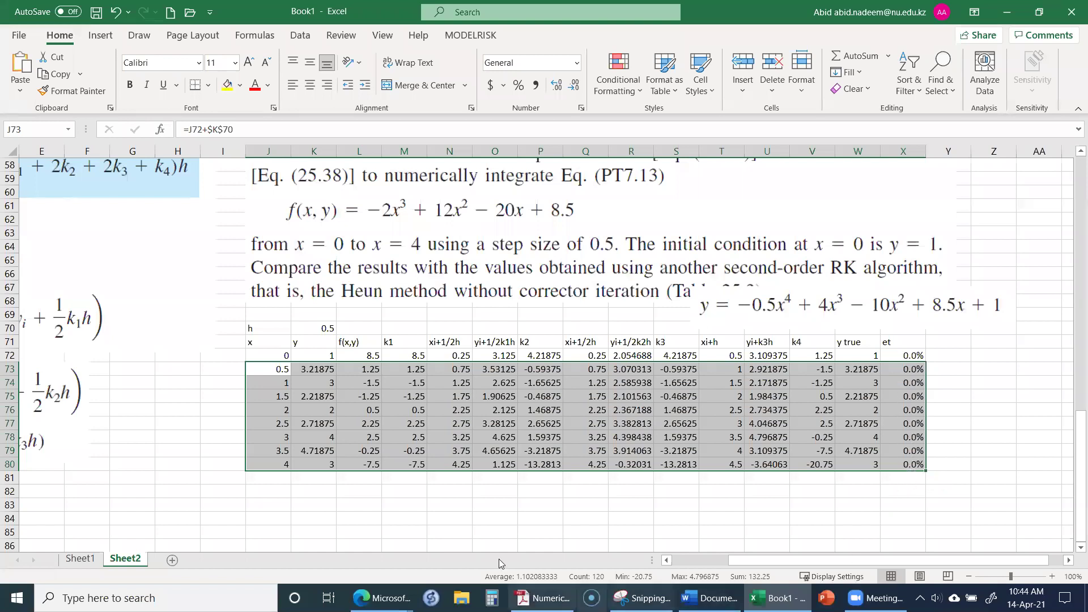
{"action": "left_click", "coordinate": [317, 356]}
{"action": "scroll", "coordinate": [353, 244], "scroll_direction": "up", "scroll_amount": 2}
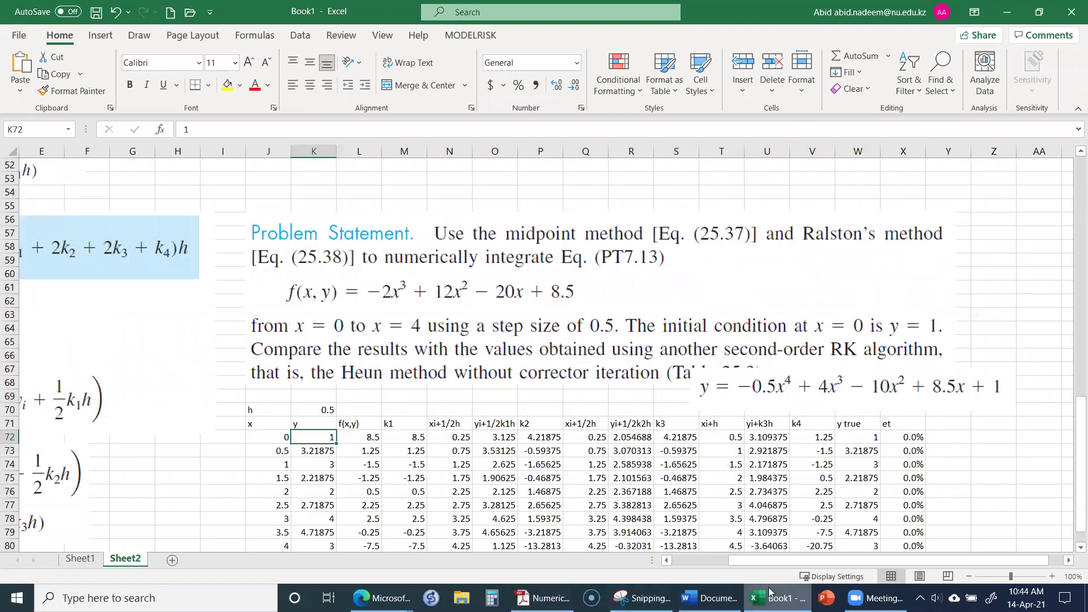
{"action": "left_click_drag", "start_coordinate": [746, 560], "coordinate": [694, 567]}
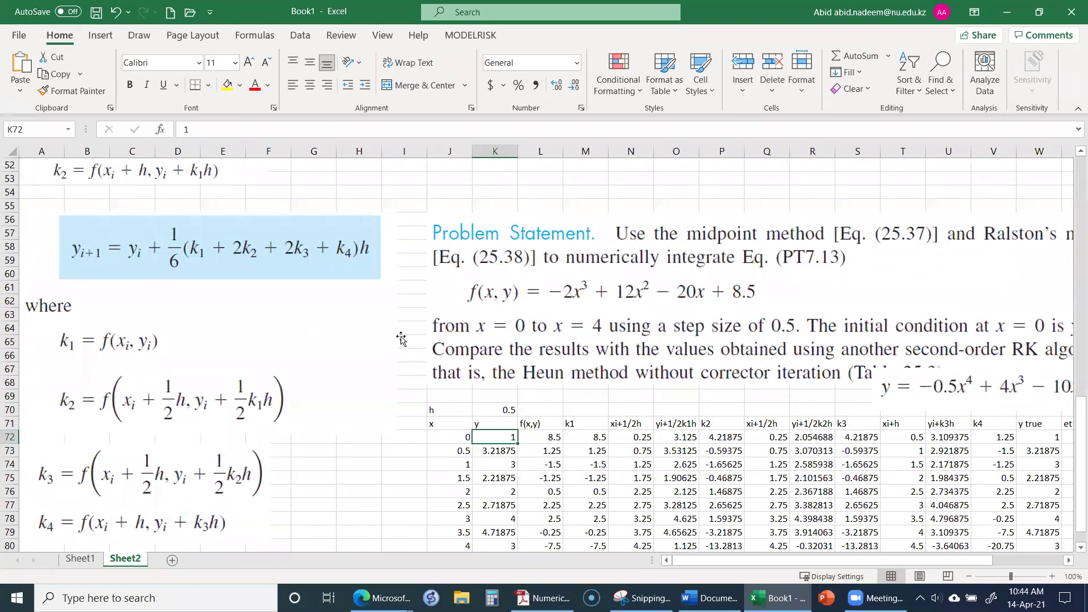
{"action": "scroll", "coordinate": [400, 338], "scroll_direction": "up", "scroll_amount": 1}
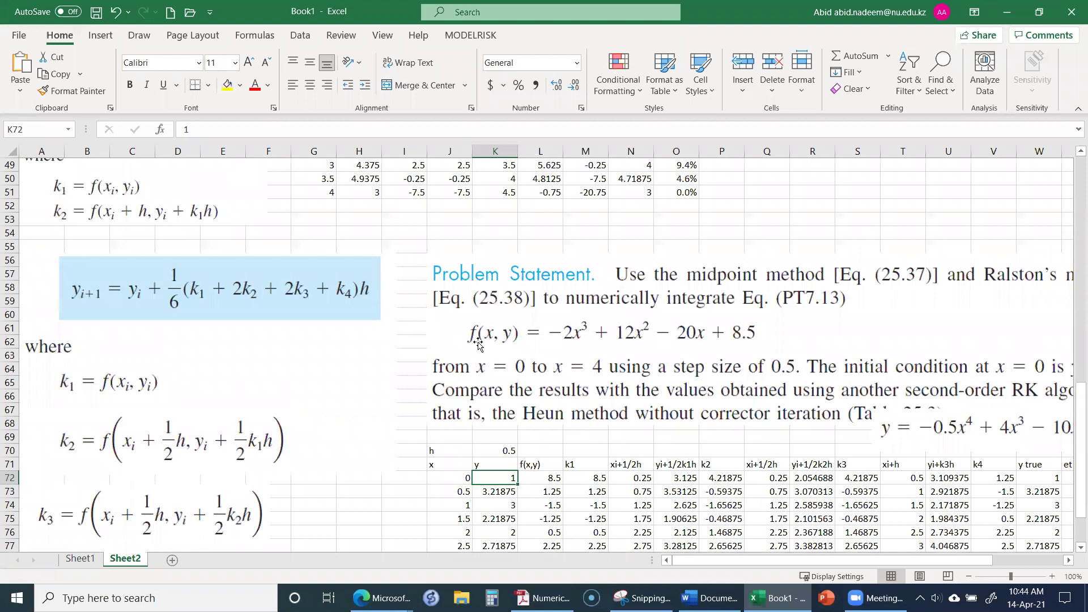
{"action": "scroll", "coordinate": [478, 342], "scroll_direction": "down", "scroll_amount": 3}
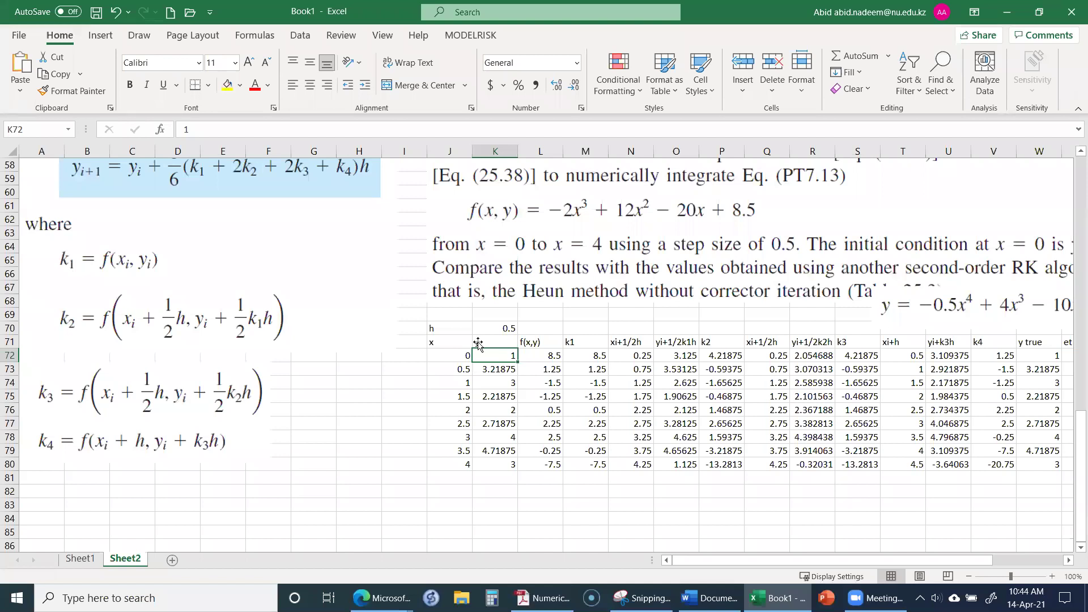
Scroll through Example 25.7's RK4 solution in the textbook to part (b) on page 736.
{"action": "left_click", "coordinate": [543, 598]}
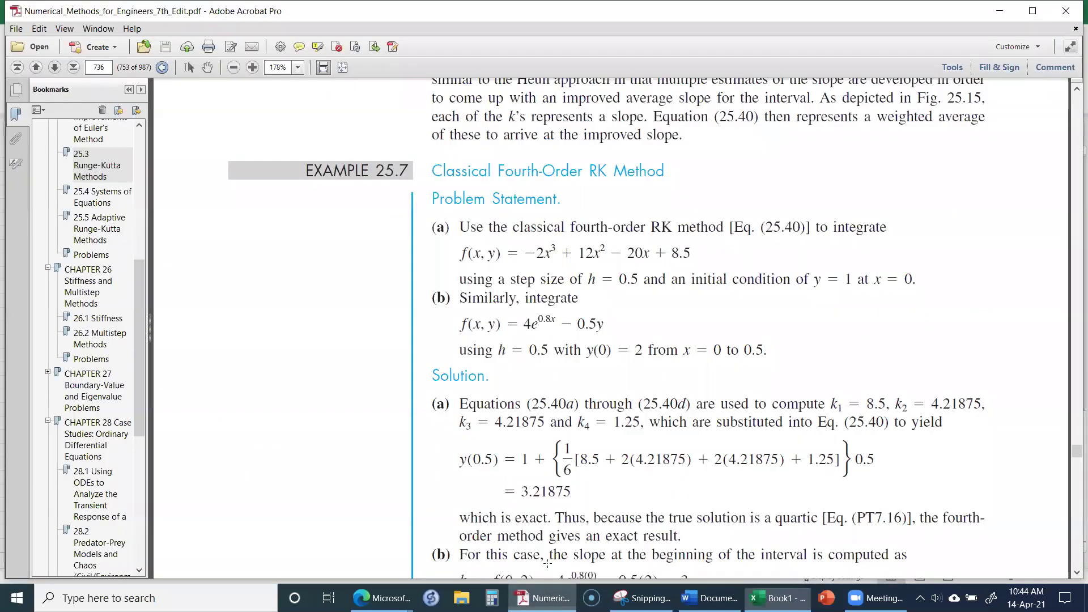
{"action": "scroll", "coordinate": [520, 391], "scroll_direction": "down", "scroll_amount": 3}
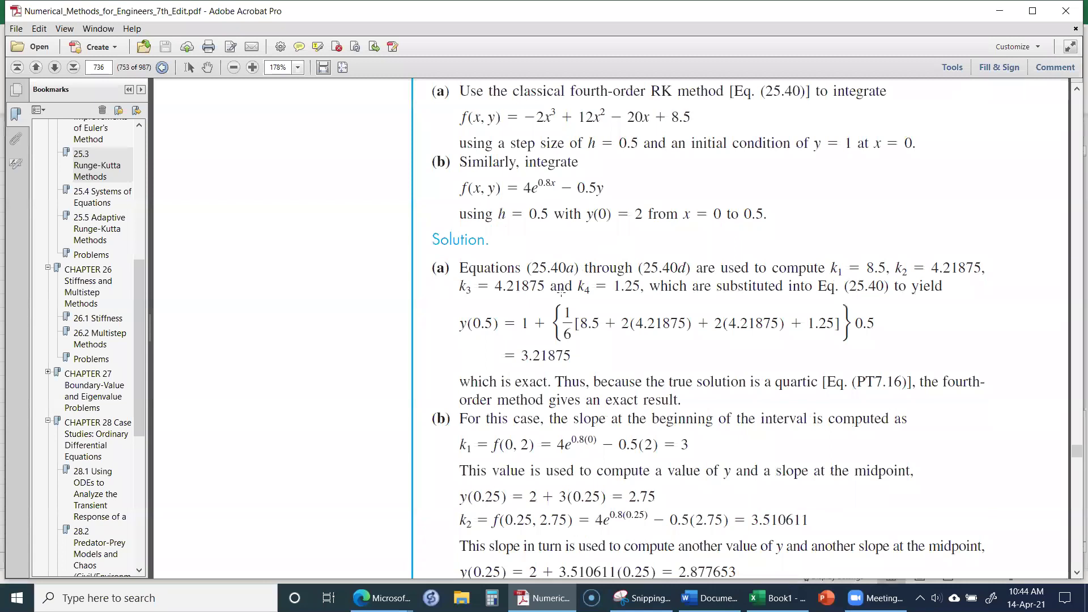
{"action": "scroll", "coordinate": [554, 391], "scroll_direction": "up", "scroll_amount": 2}
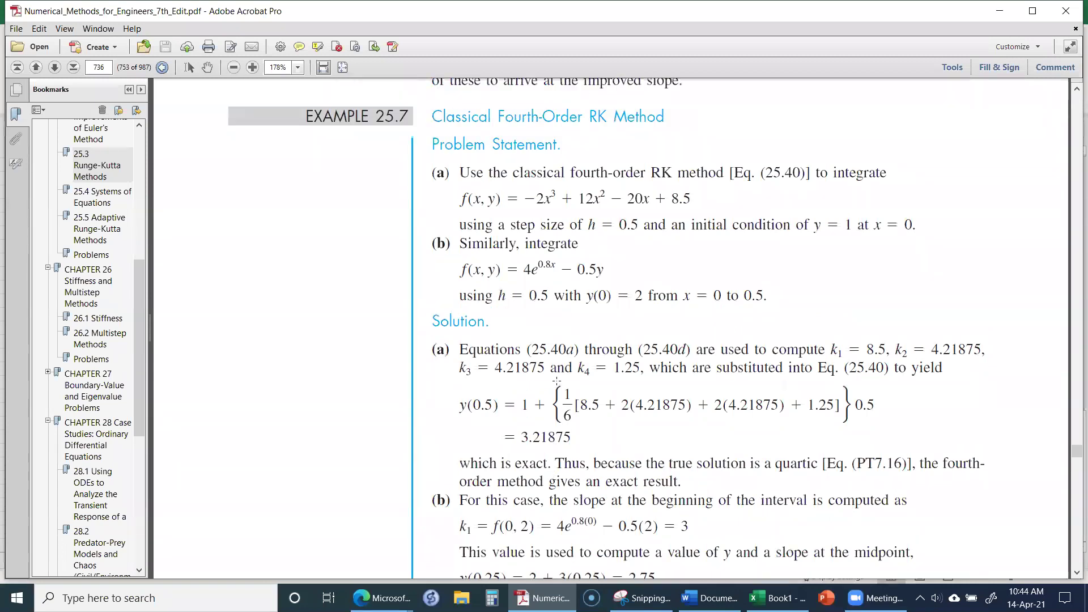
{"action": "scroll", "coordinate": [557, 381], "scroll_direction": "down", "scroll_amount": 3}
{"action": "scroll", "coordinate": [558, 384], "scroll_direction": "down", "scroll_amount": 3}
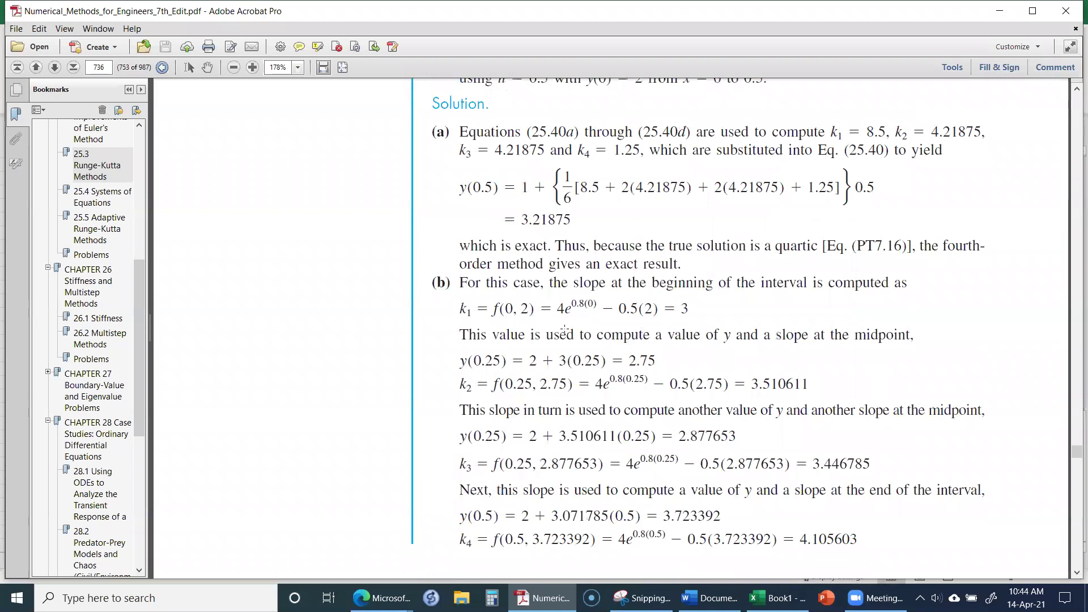
{"action": "scroll", "coordinate": [570, 331], "scroll_direction": "up", "scroll_amount": 8}
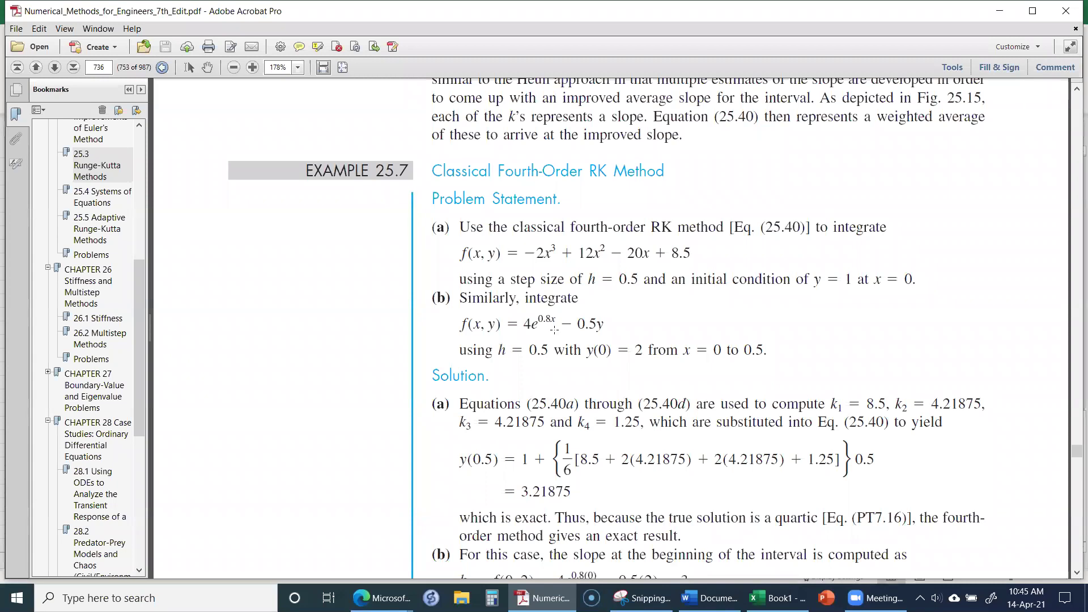
Go to Excel's Sheet1 and view the part (b) RK4 table and its equation image.
{"action": "left_click", "coordinate": [779, 598]}
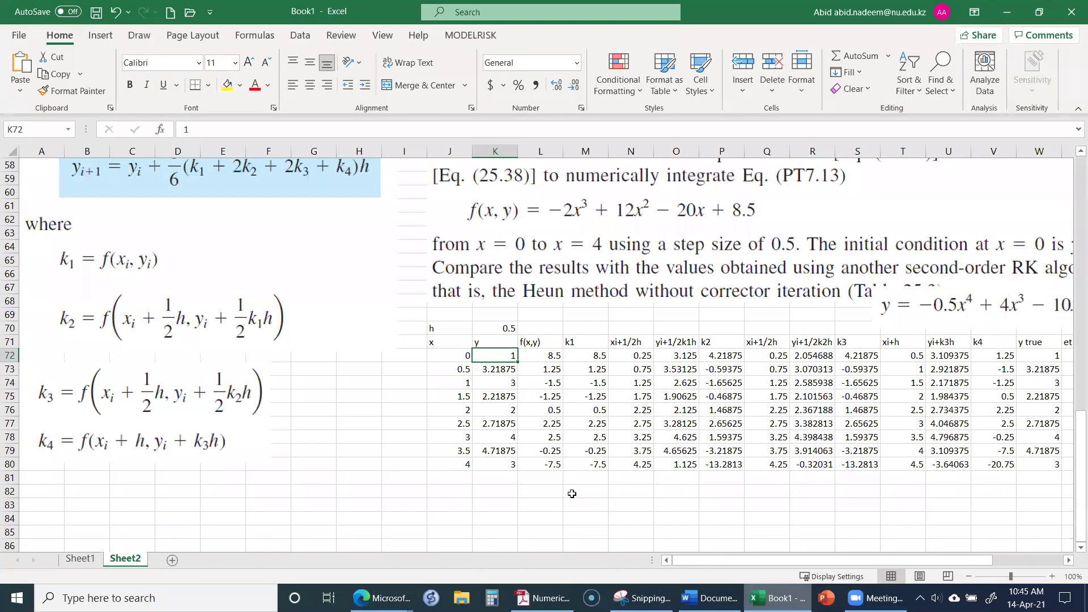
{"action": "left_click", "coordinate": [82, 560]}
{"action": "left_click", "coordinate": [298, 390]}
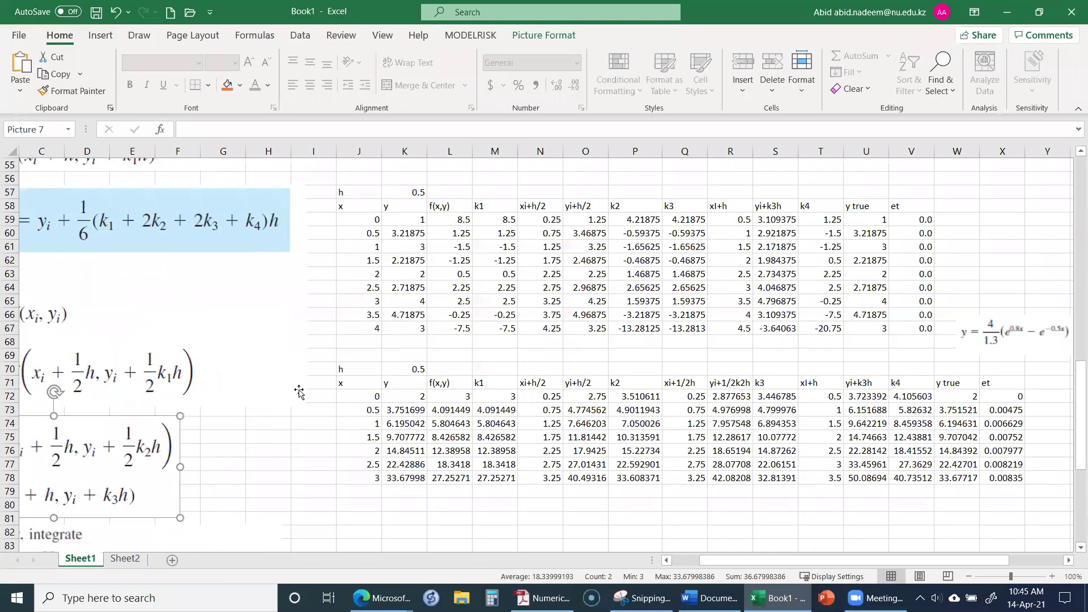
{"action": "scroll", "coordinate": [302, 391], "scroll_direction": "down", "scroll_amount": 1}
{"action": "scroll", "coordinate": [301, 392], "scroll_direction": "down", "scroll_amount": 5}
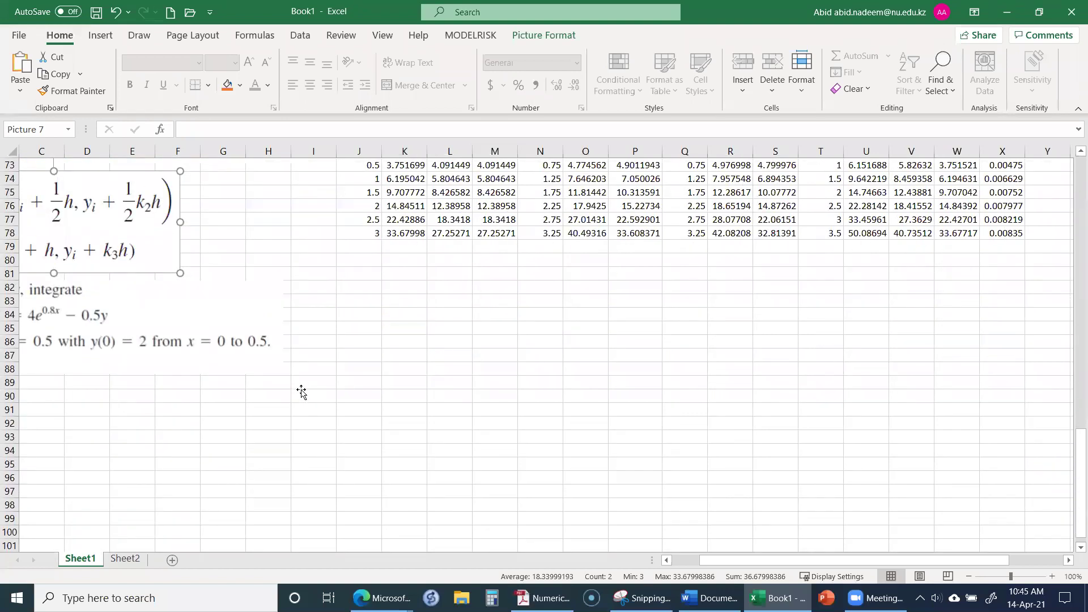
{"action": "scroll", "coordinate": [301, 391], "scroll_direction": "up", "scroll_amount": 4}
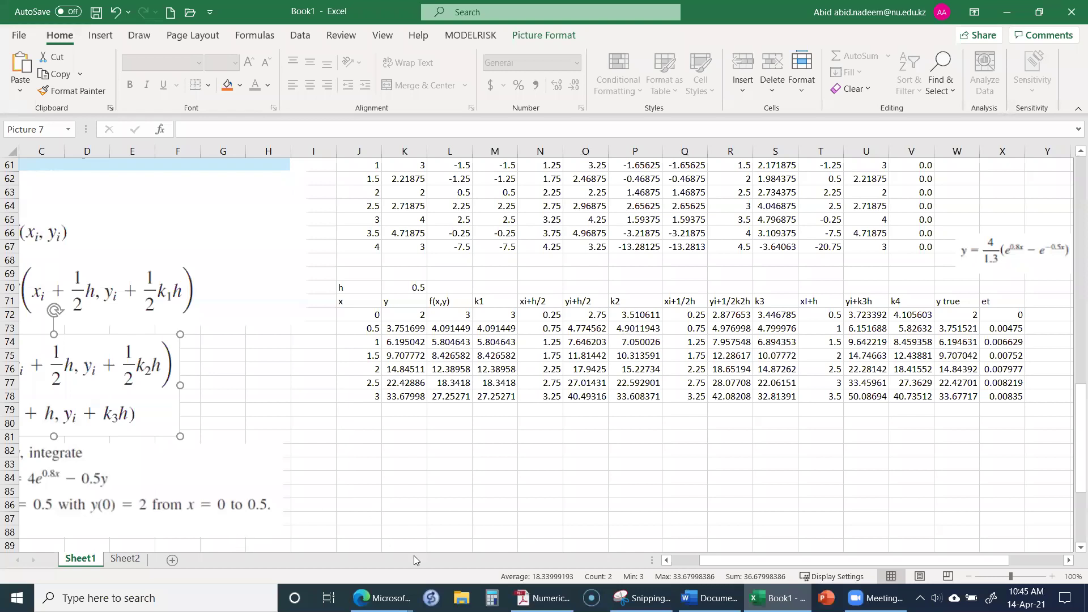
{"action": "left_click", "coordinate": [667, 560]}
{"action": "left_click", "coordinate": [667, 560]}
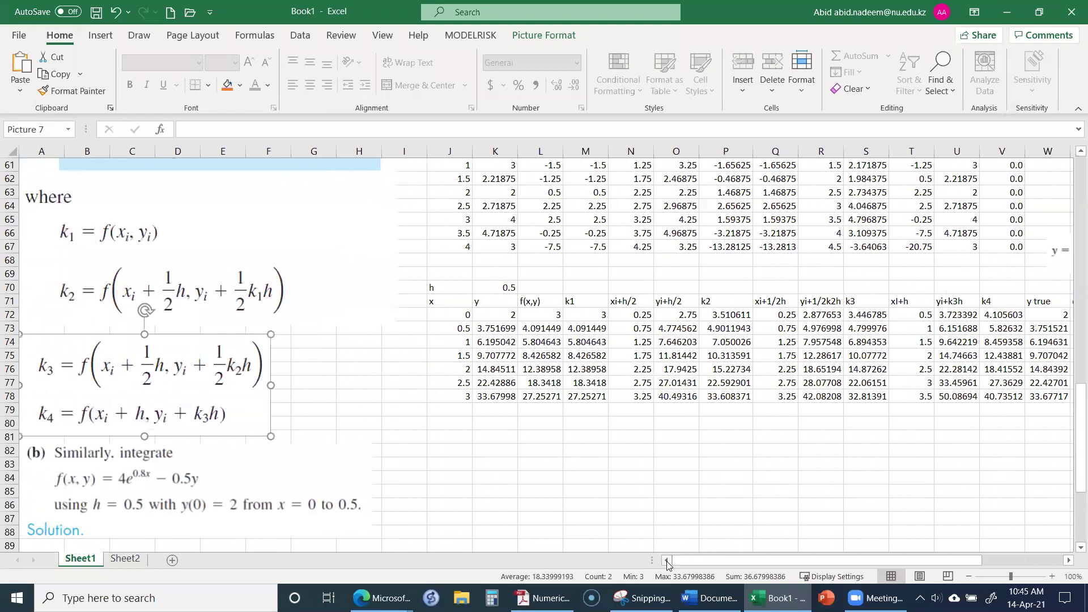
Inspect the x=0 row's x, y, f(x,y), k1 and xi+h/2 formulas.
{"action": "left_click", "coordinate": [462, 315]}
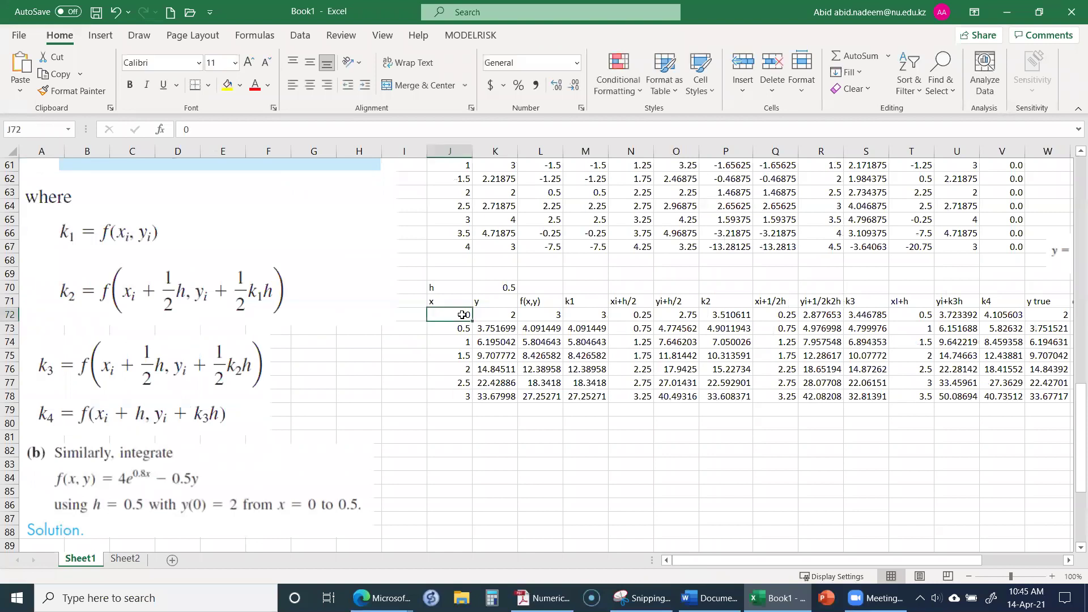
{"action": "left_click", "coordinate": [493, 317]}
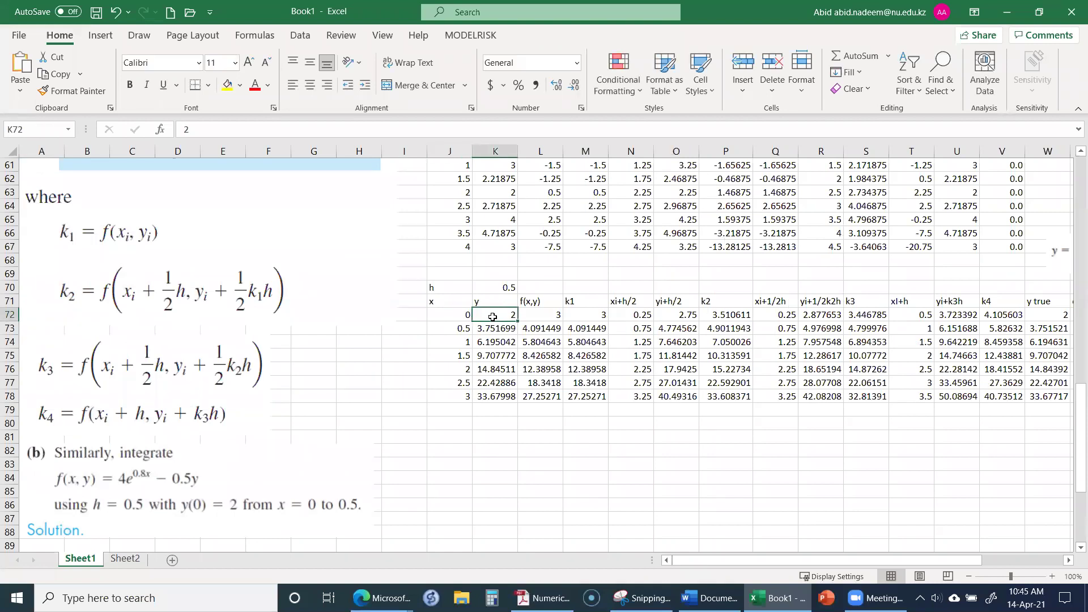
{"action": "left_click", "coordinate": [535, 316]}
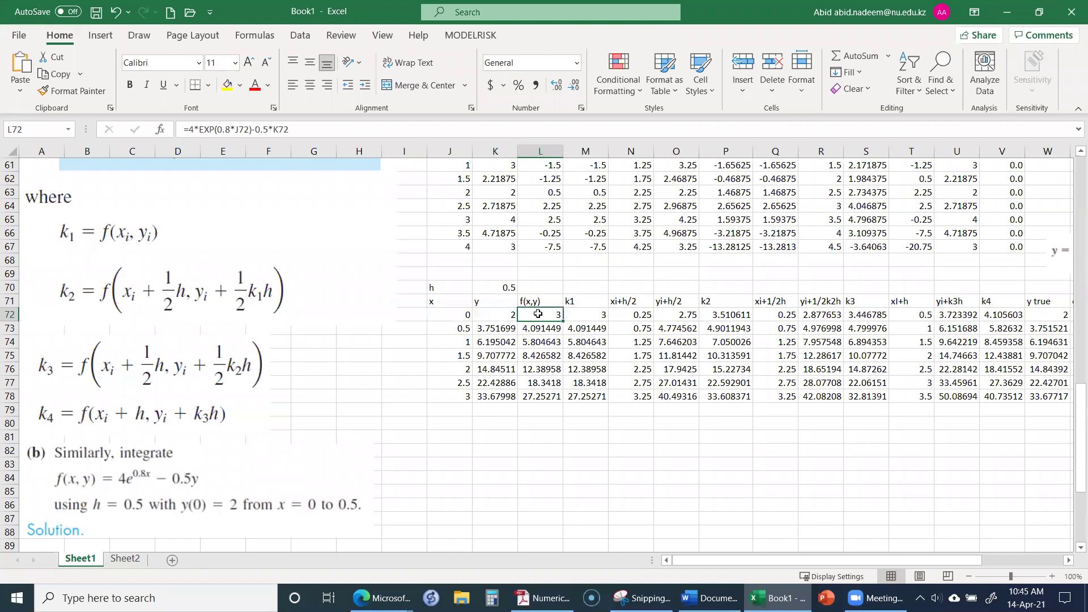
{"action": "left_click", "coordinate": [585, 316]}
{"action": "left_click", "coordinate": [628, 314]}
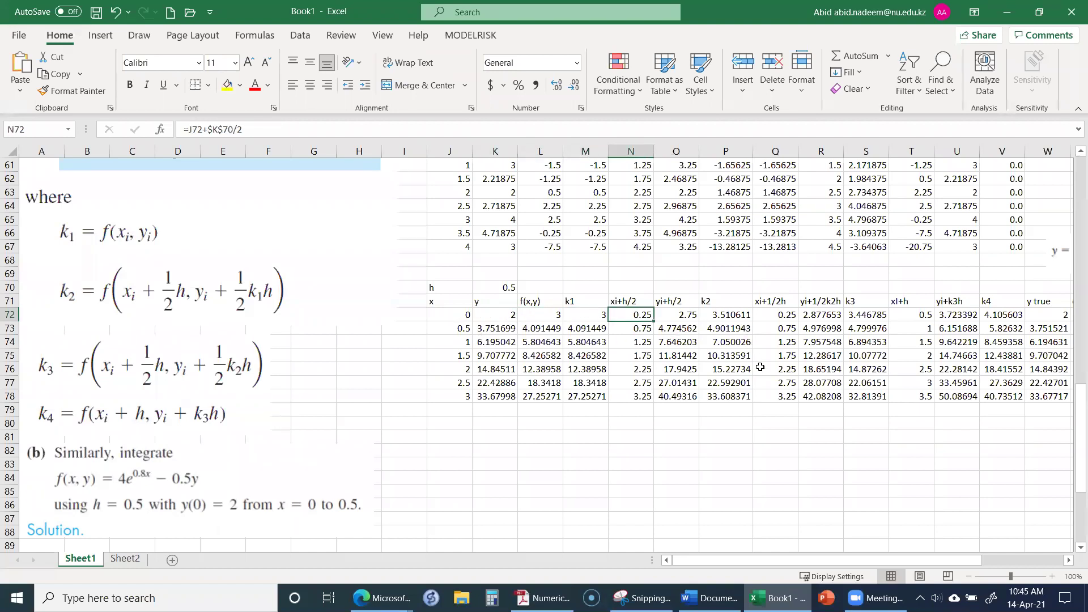
Check the et and y update formulas, then move the equation picture above columns U–X.
{"action": "left_click_drag", "start_coordinate": [787, 560], "coordinate": [826, 561]}
{"action": "left_click", "coordinate": [964, 317]}
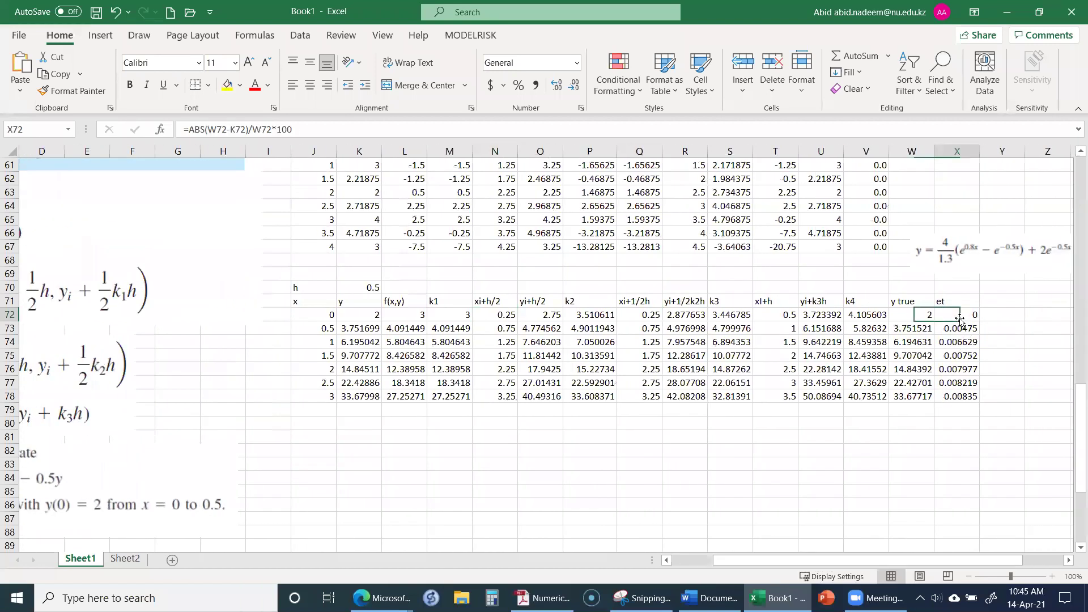
{"action": "key", "text": "Down"}
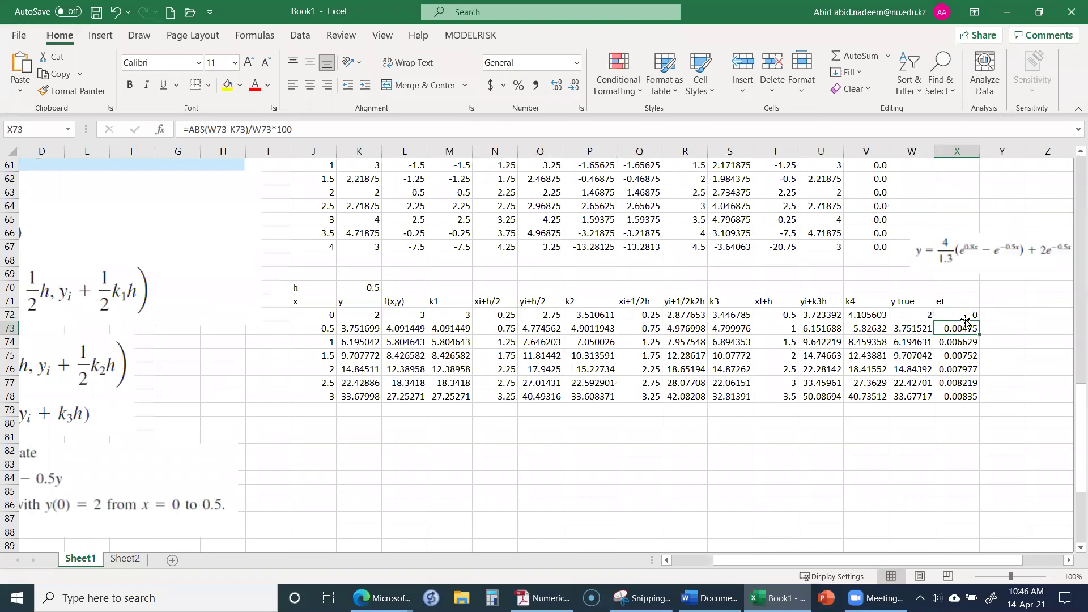
{"action": "left_click", "coordinate": [327, 329]}
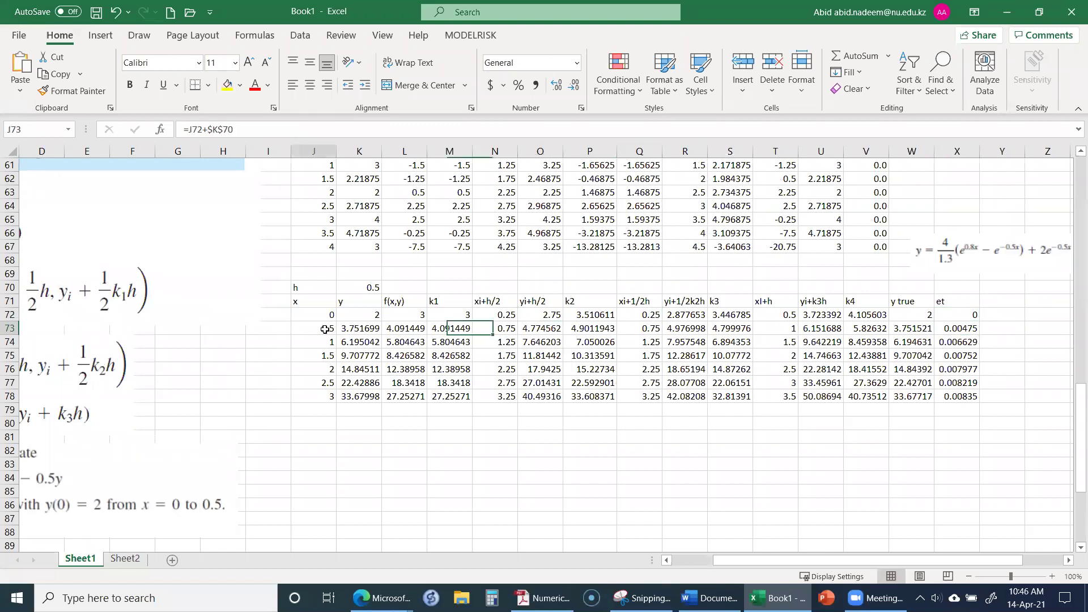
{"action": "left_click", "coordinate": [362, 329]}
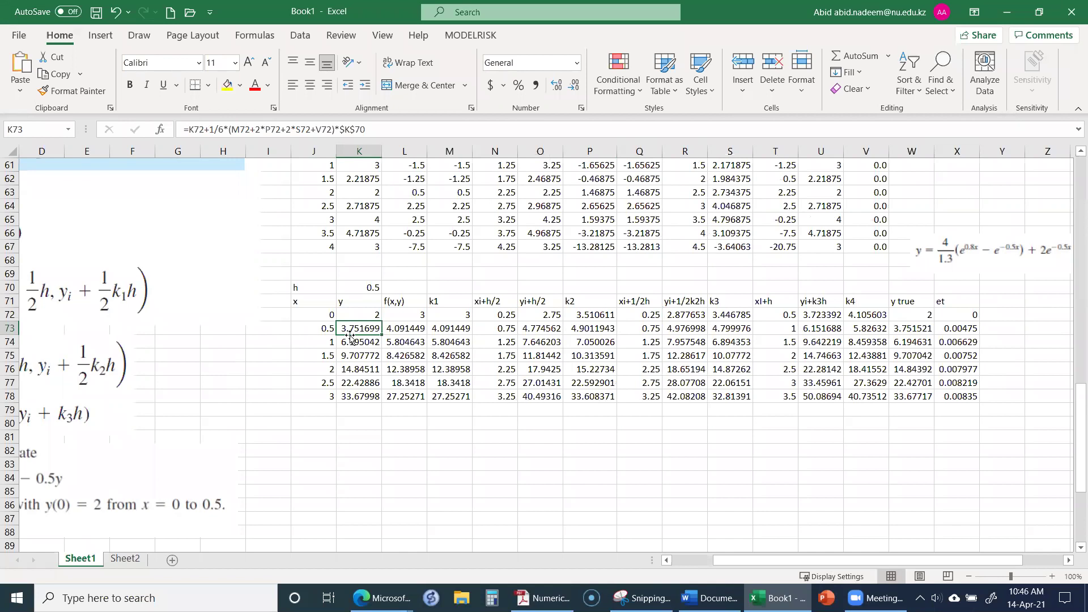
{"action": "left_click_drag", "start_coordinate": [956, 256], "coordinate": [867, 270]}
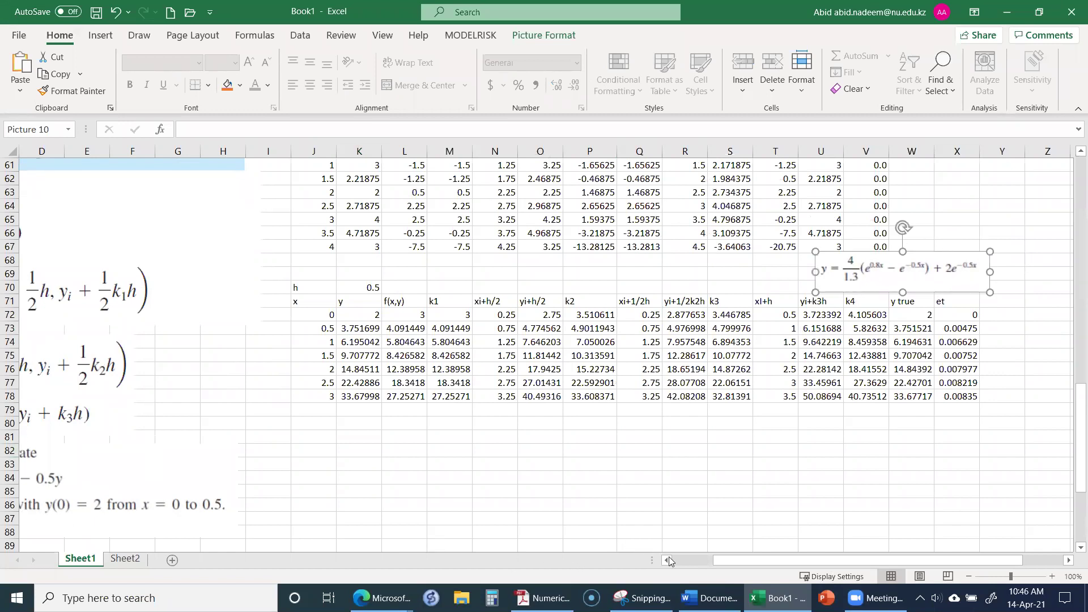
{"action": "left_click_drag", "start_coordinate": [731, 564], "coordinate": [687, 561]}
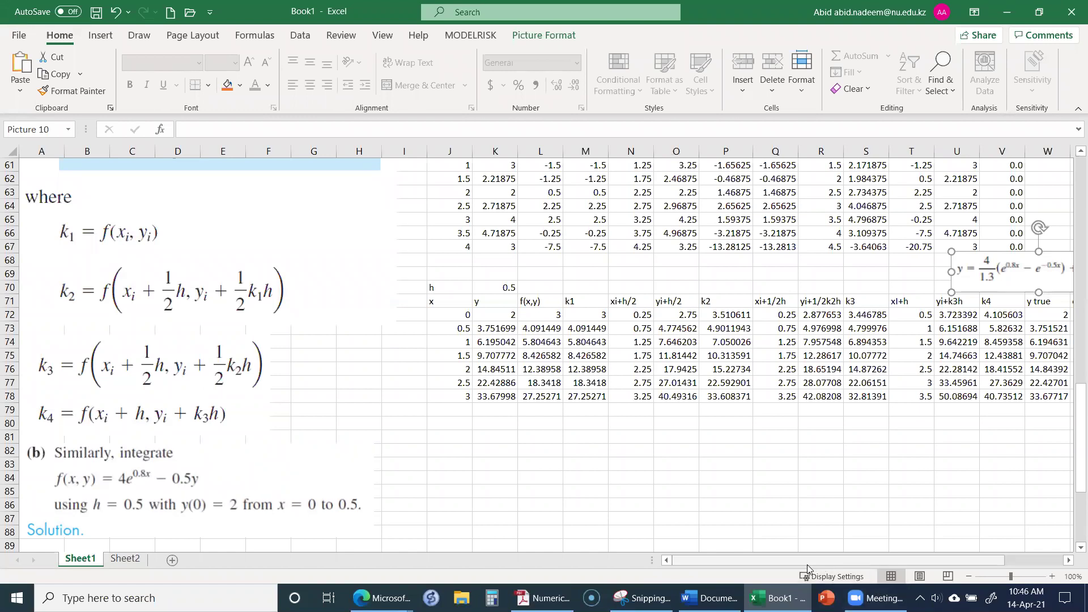
{"action": "left_click_drag", "start_coordinate": [794, 564], "coordinate": [834, 560]}
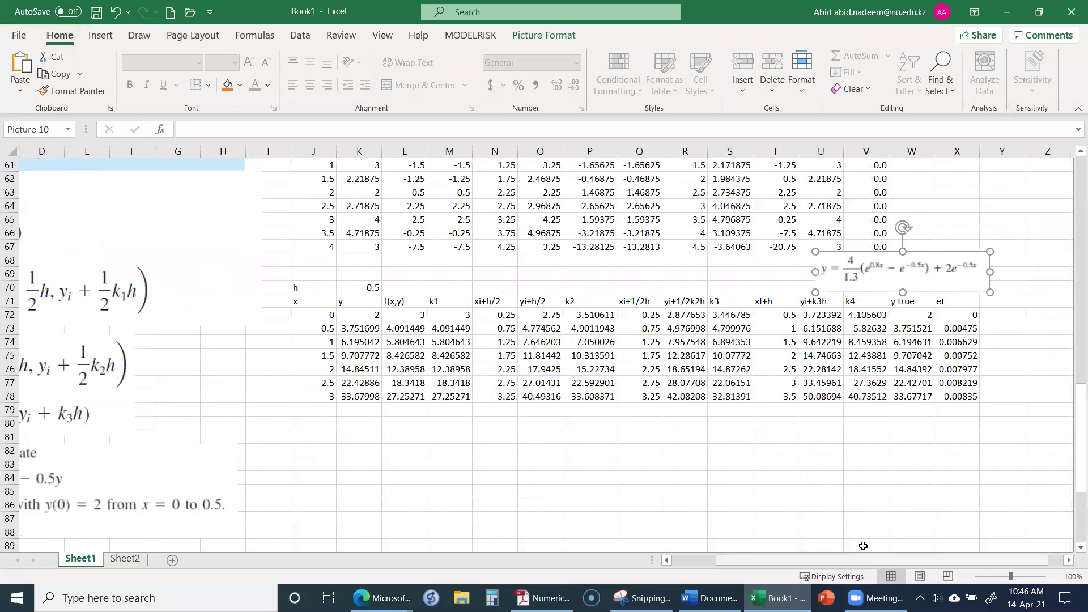
{"action": "left_click", "coordinate": [913, 332]}
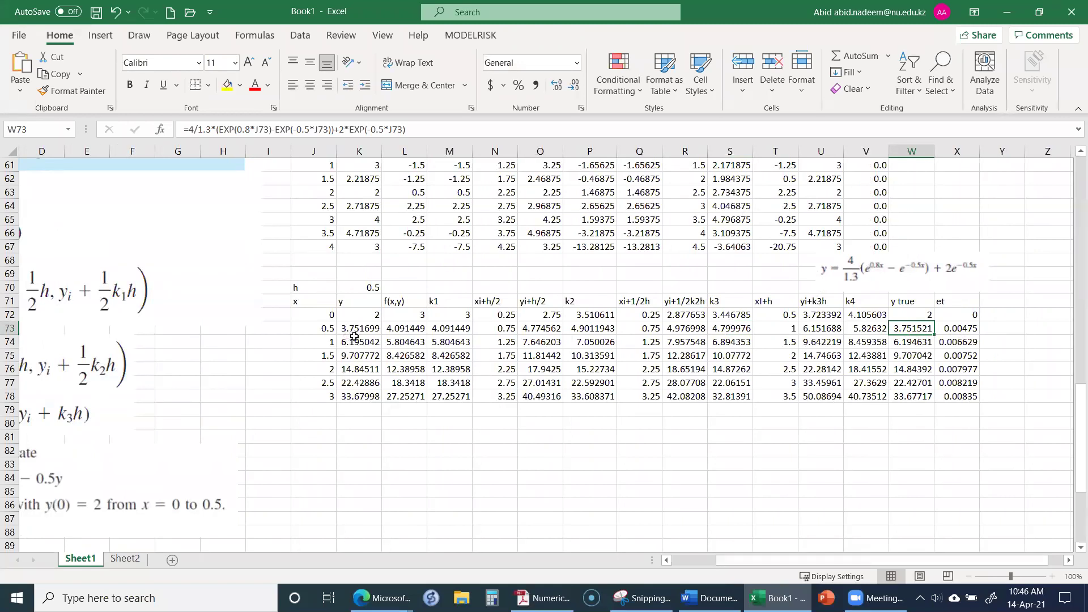
{"action": "left_click", "coordinate": [957, 329]}
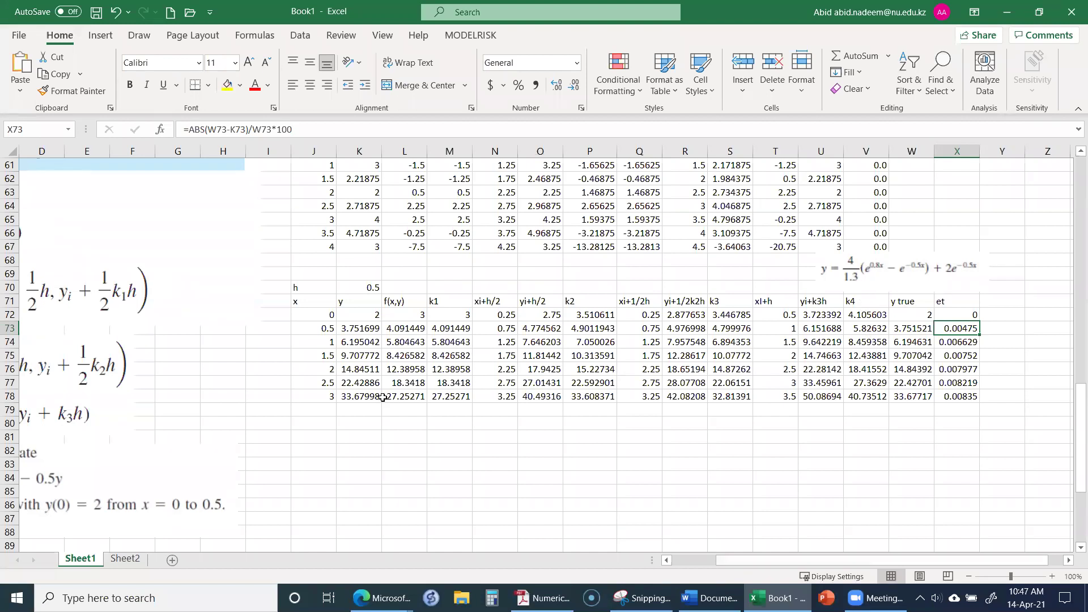
Fill the x=3 row J78:X78 down to row 101, extending the table to x=14.5.
{"action": "left_click_drag", "start_coordinate": [329, 392], "coordinate": [967, 404]}
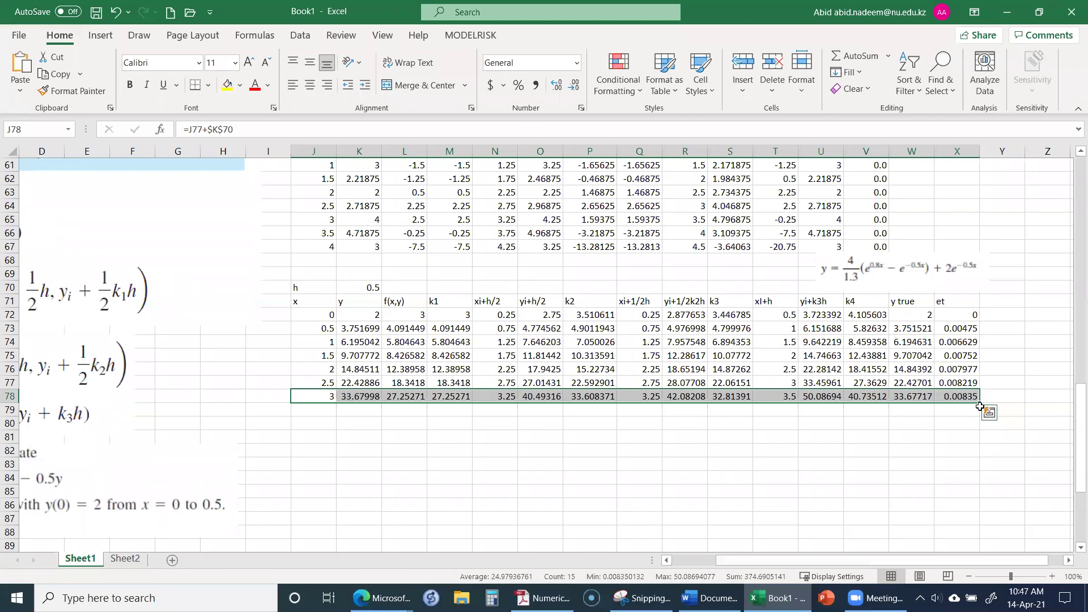
{"action": "left_click_drag", "start_coordinate": [980, 403], "coordinate": [961, 578]}
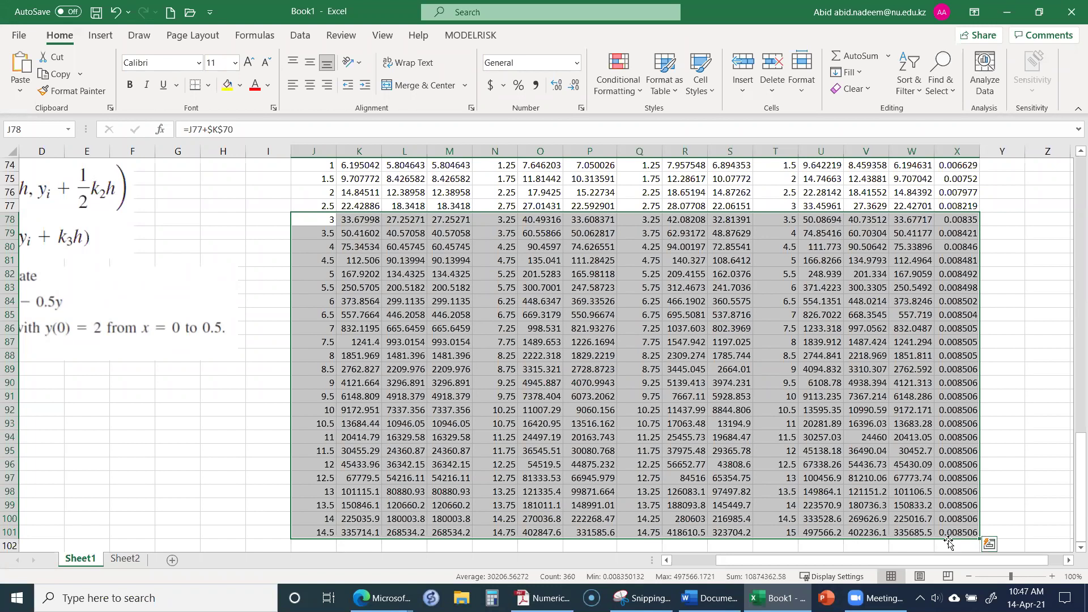
{"action": "scroll", "coordinate": [952, 534], "scroll_direction": "down", "scroll_amount": 1}
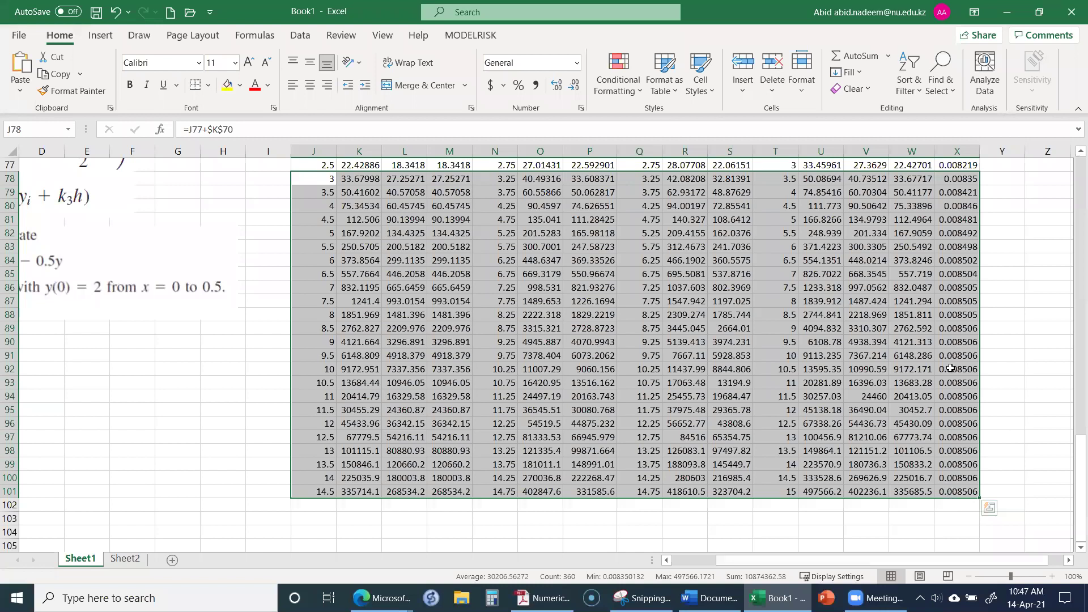
{"action": "scroll", "coordinate": [951, 368], "scroll_direction": "up", "scroll_amount": 5}
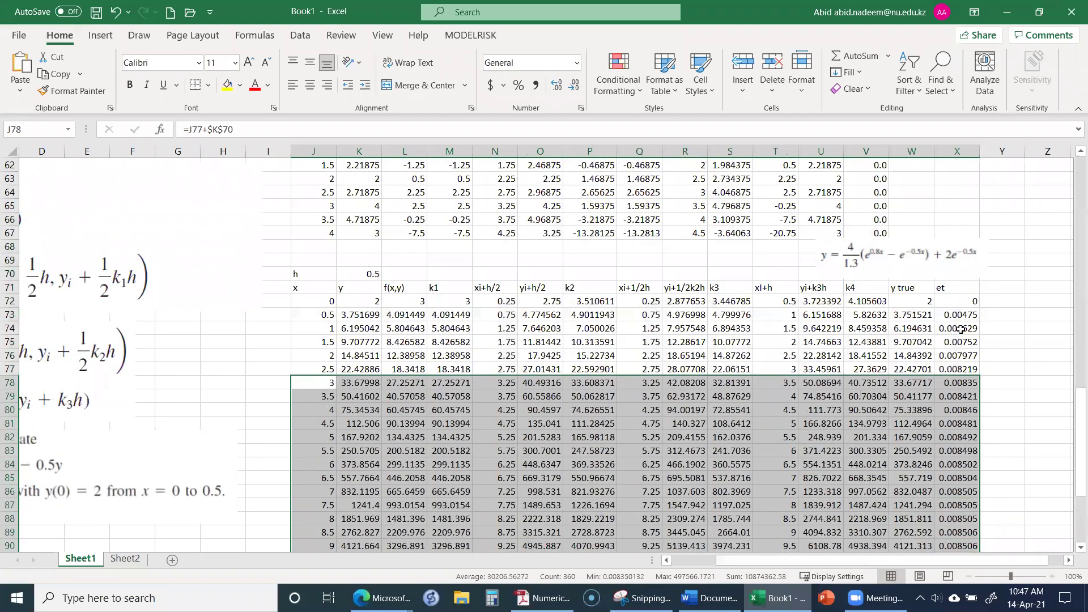
{"action": "scroll", "coordinate": [970, 437], "scroll_direction": "down", "scroll_amount": 6}
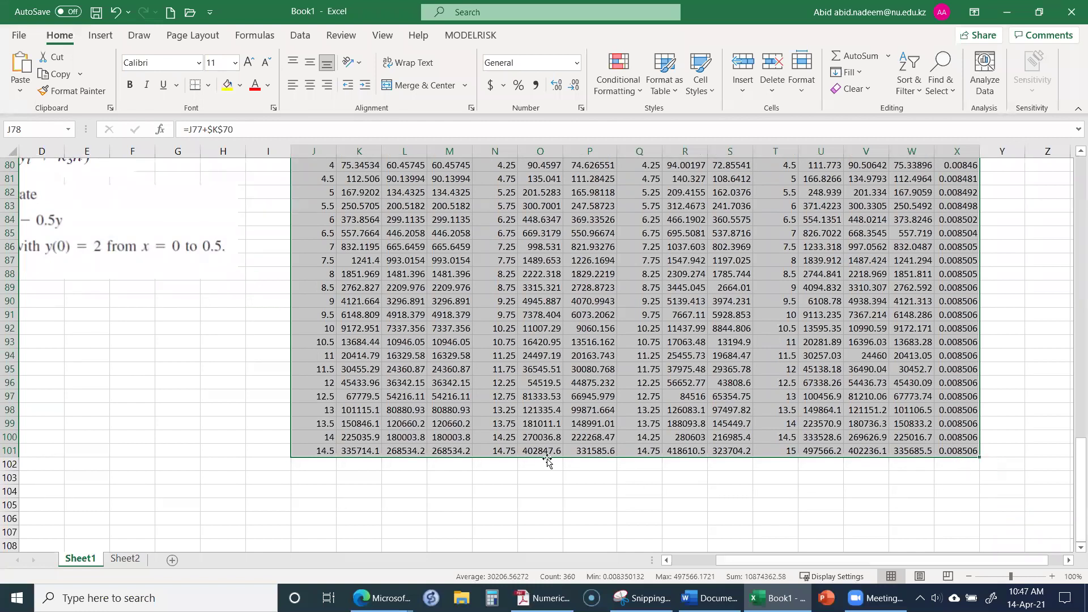
{"action": "scroll", "coordinate": [537, 475], "scroll_direction": "up", "scroll_amount": 4}
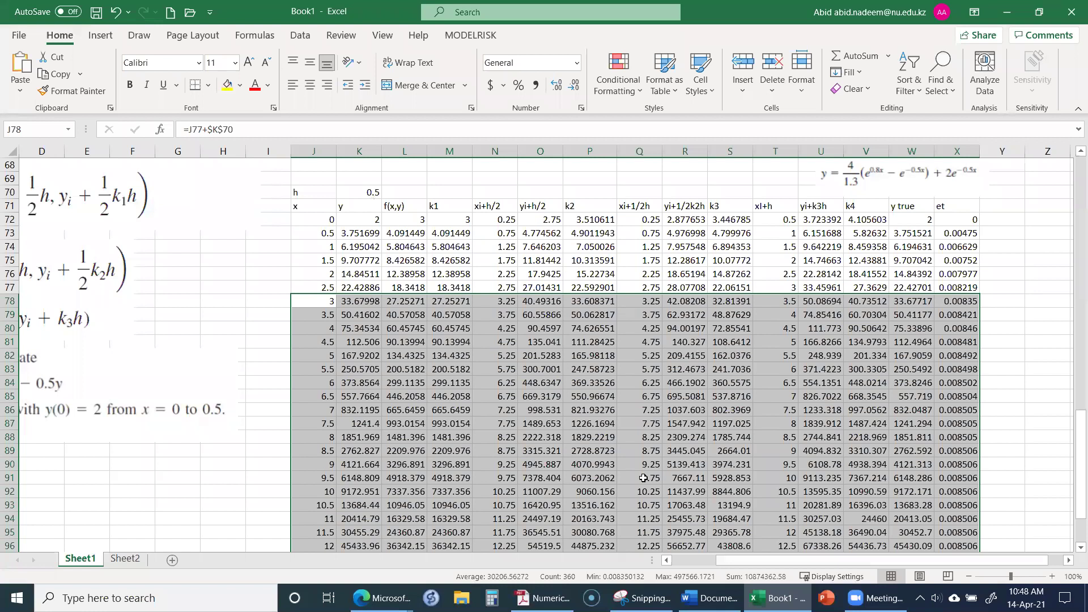
{"action": "left_click", "coordinate": [864, 396]}
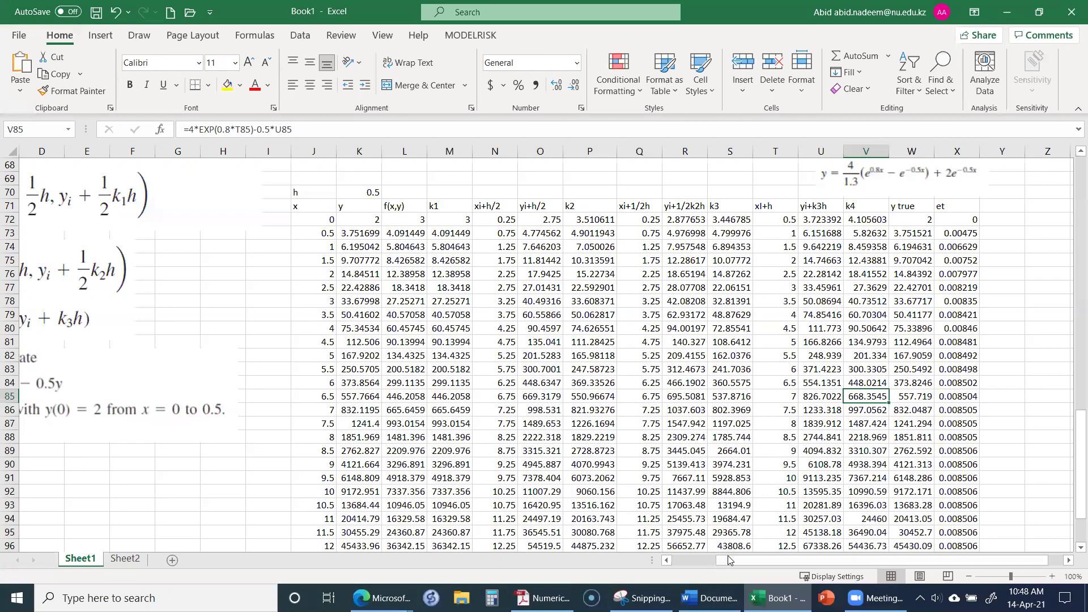
{"action": "left_click_drag", "start_coordinate": [723, 563], "coordinate": [632, 564]}
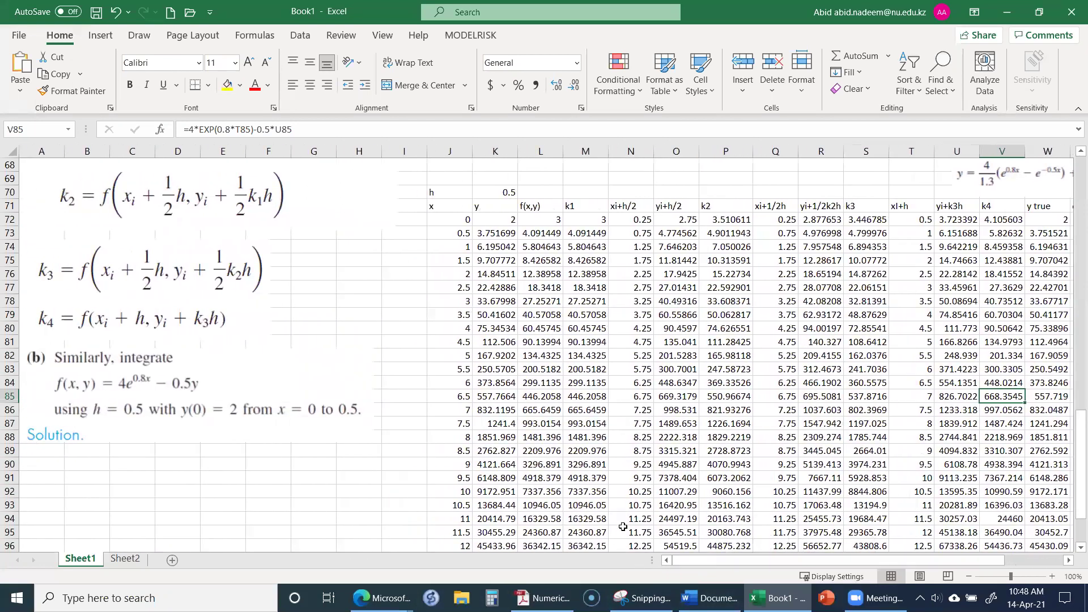
{"action": "left_click", "coordinate": [124, 560]}
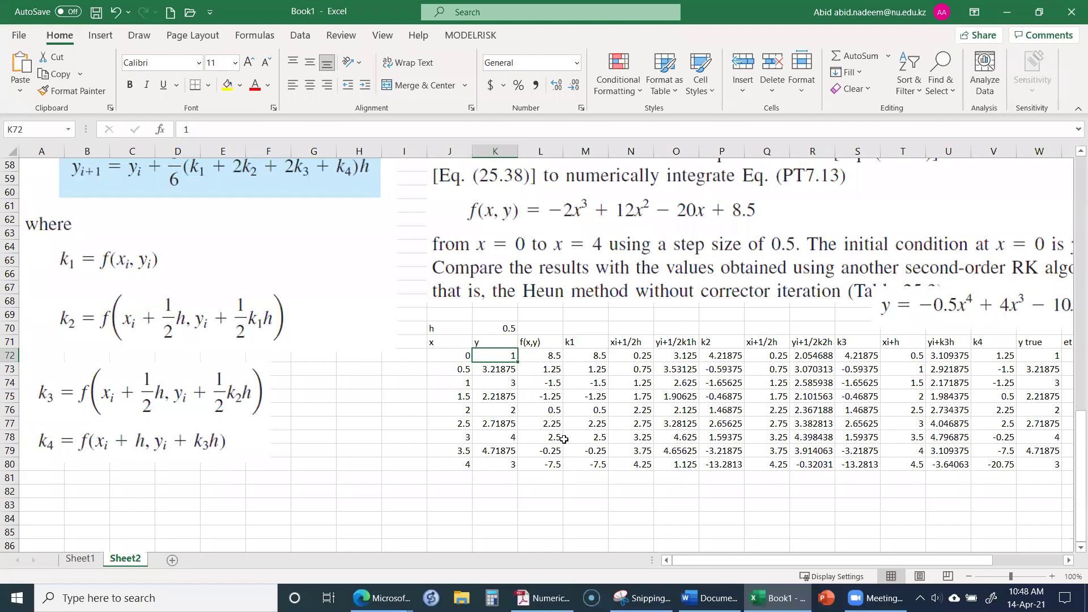
{"action": "left_click", "coordinate": [80, 559]}
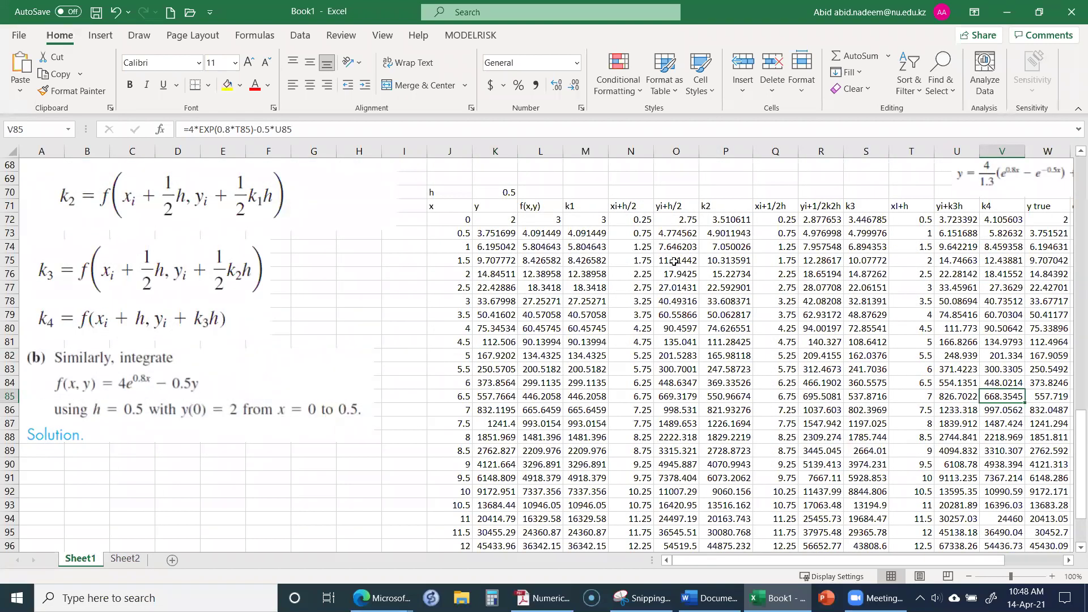
{"action": "mouse_move", "coordinate": [693, 561]}
{"action": "left_mouse_down"}
{"action": "mouse_move", "coordinate": [736, 566]}
{"action": "mouse_move", "coordinate": [690, 561]}
{"action": "left_mouse_up"}
{"action": "mouse_move", "coordinate": [542, 598]}
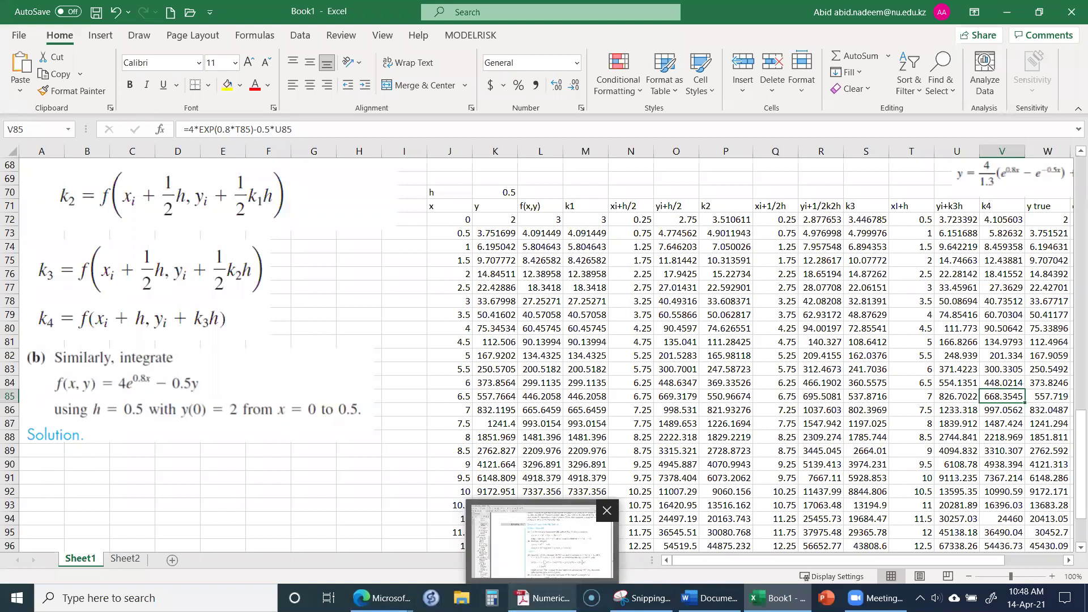
Scroll the textbook to section 25.3.4 with Butcher's fifth-order formula, Eq. 25.41, on page 737.
{"action": "left_click", "coordinate": [542, 542]}
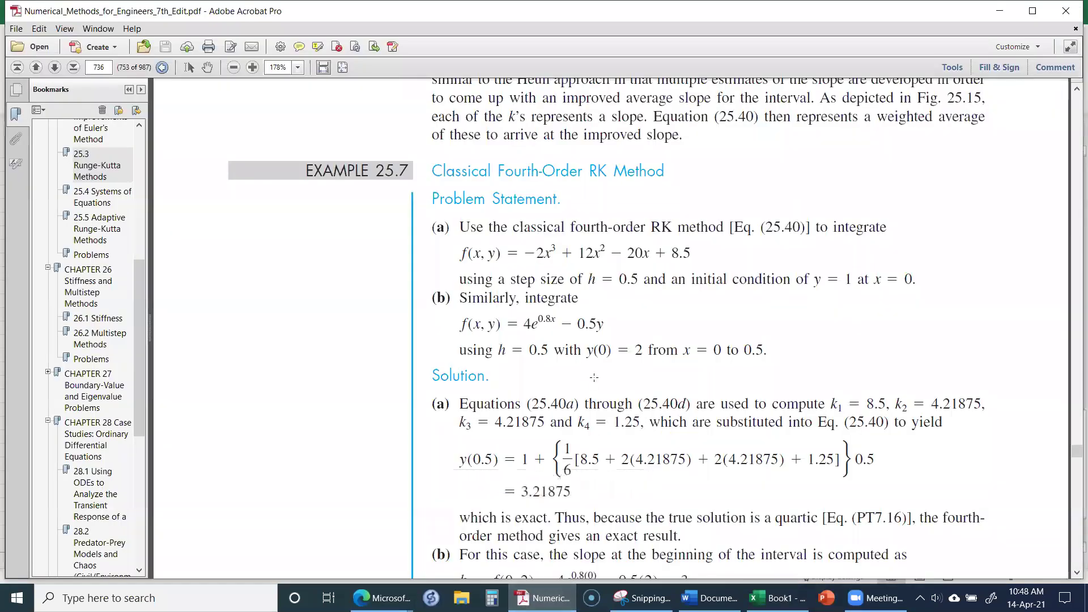
{"action": "scroll", "coordinate": [581, 344], "scroll_direction": "down", "scroll_amount": 8}
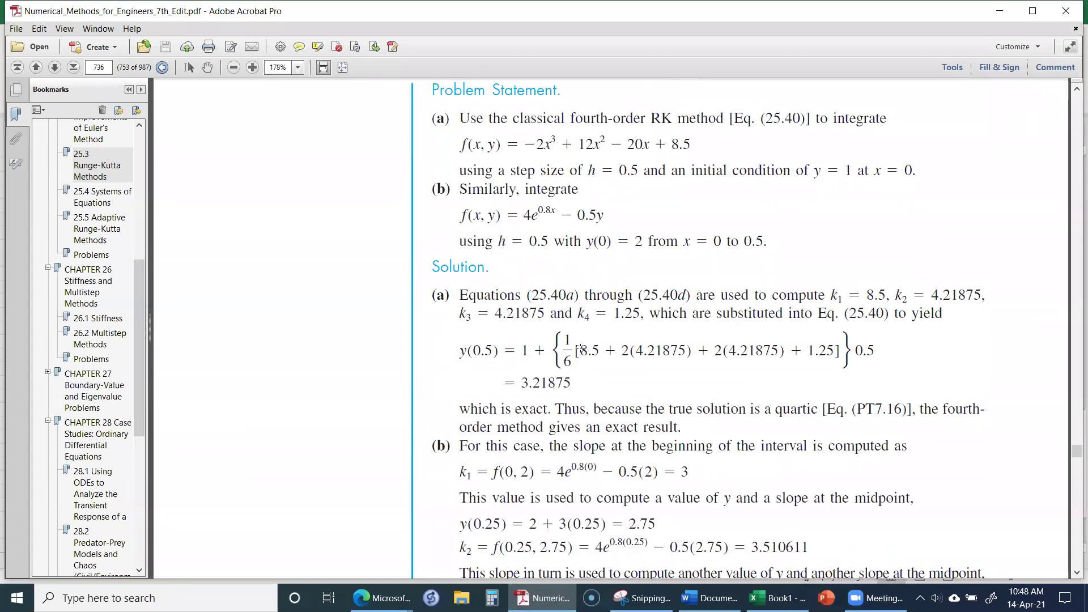
{"action": "scroll", "coordinate": [581, 348], "scroll_direction": "down", "scroll_amount": 5}
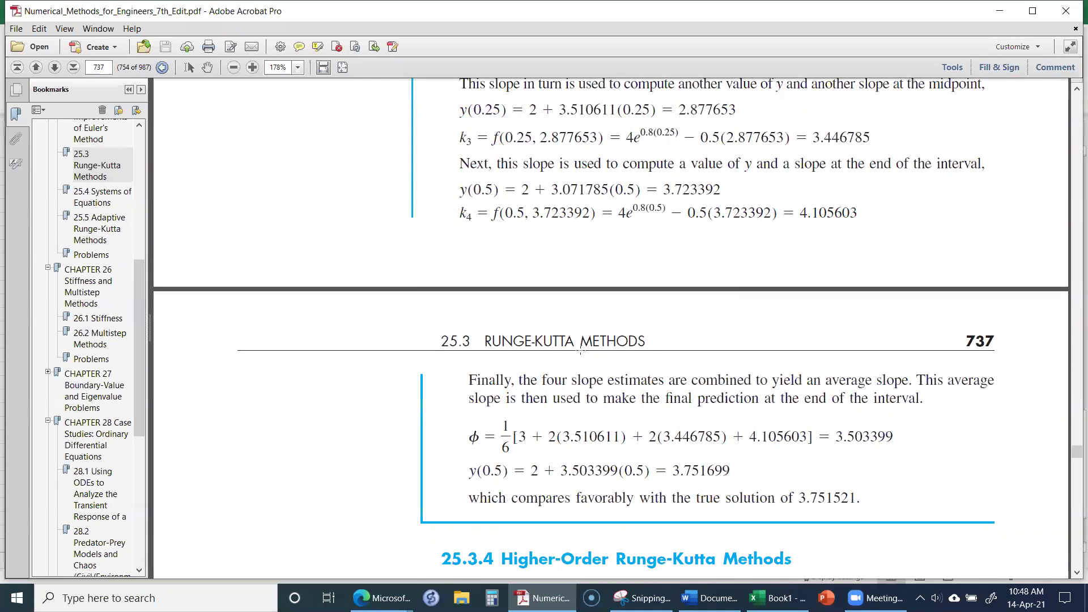
{"action": "scroll", "coordinate": [581, 349], "scroll_direction": "down", "scroll_amount": 2}
{"action": "scroll", "coordinate": [580, 350], "scroll_direction": "down", "scroll_amount": 6}
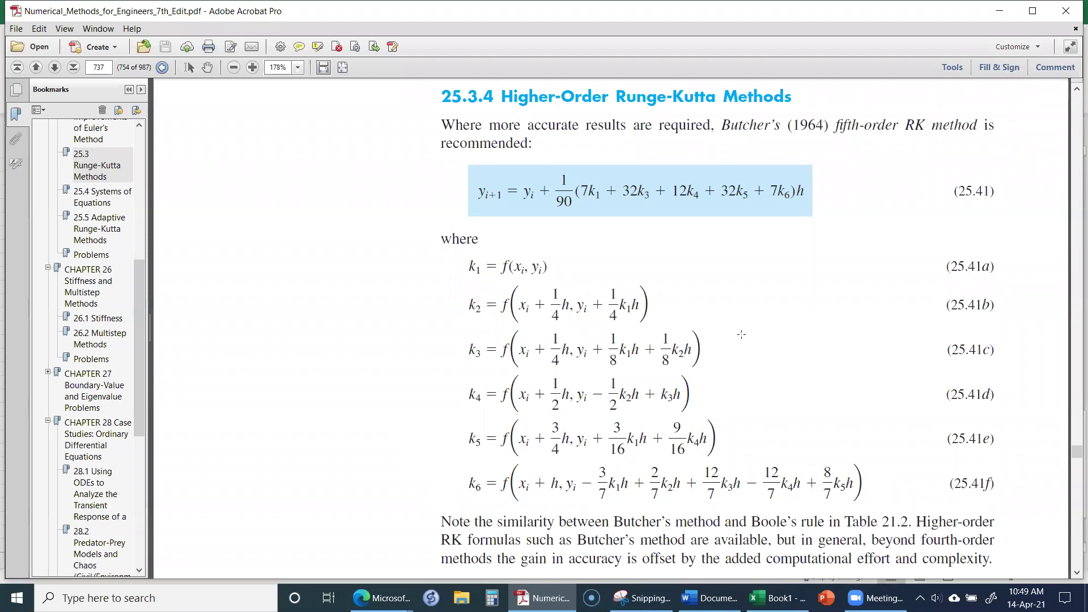
Scroll through Example 25.8 to Figure 25.16's relative error versus effort plot on page 738.
{"action": "scroll", "coordinate": [727, 282], "scroll_direction": "up", "scroll_amount": 5}
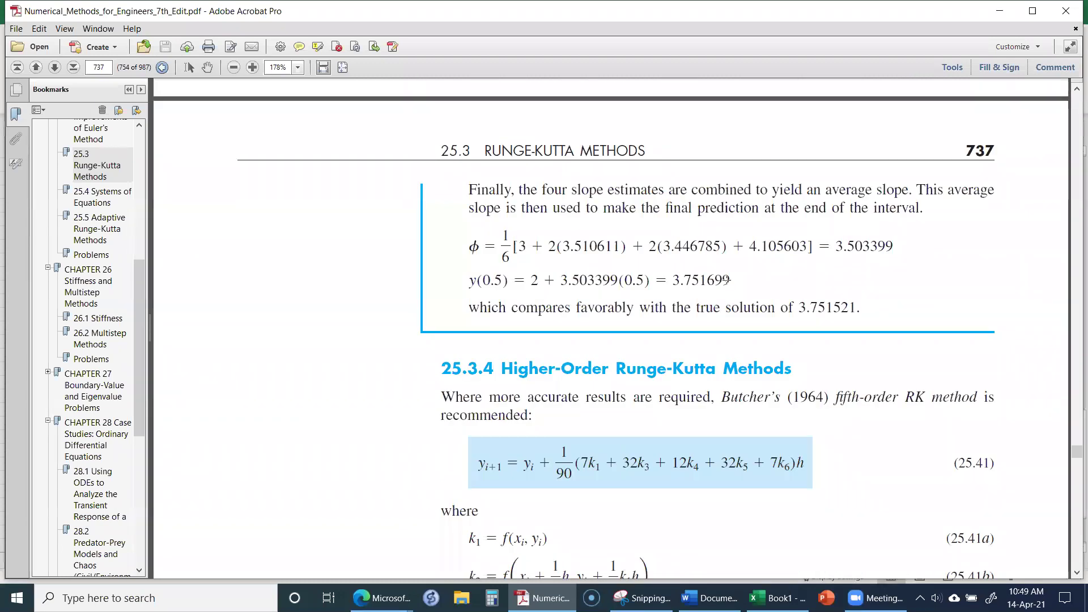
{"action": "scroll", "coordinate": [728, 280], "scroll_direction": "down", "scroll_amount": 4}
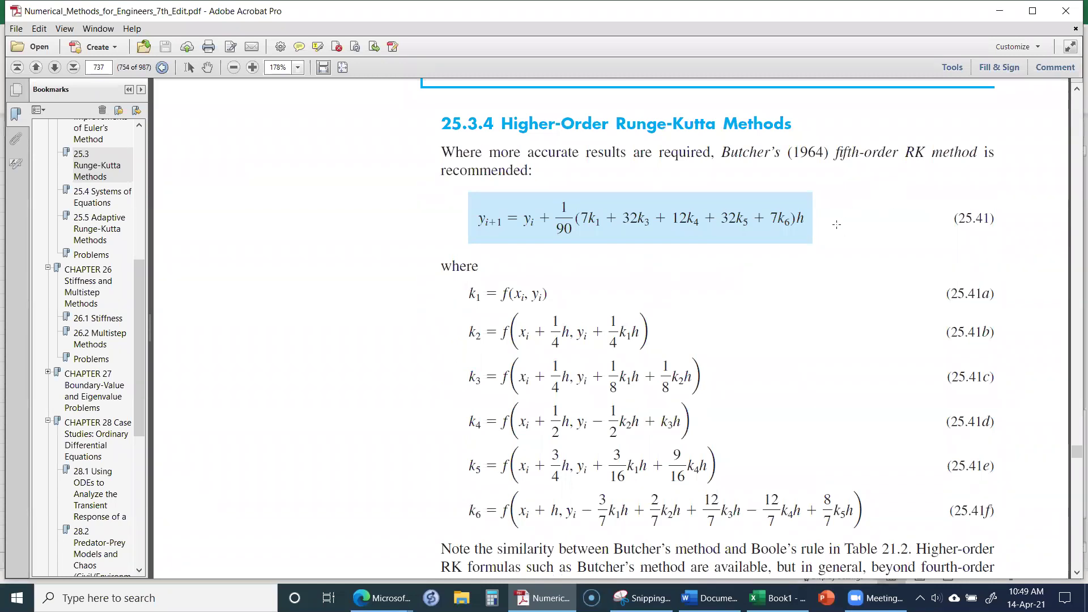
{"action": "scroll", "coordinate": [503, 342], "scroll_direction": "down", "scroll_amount": 2}
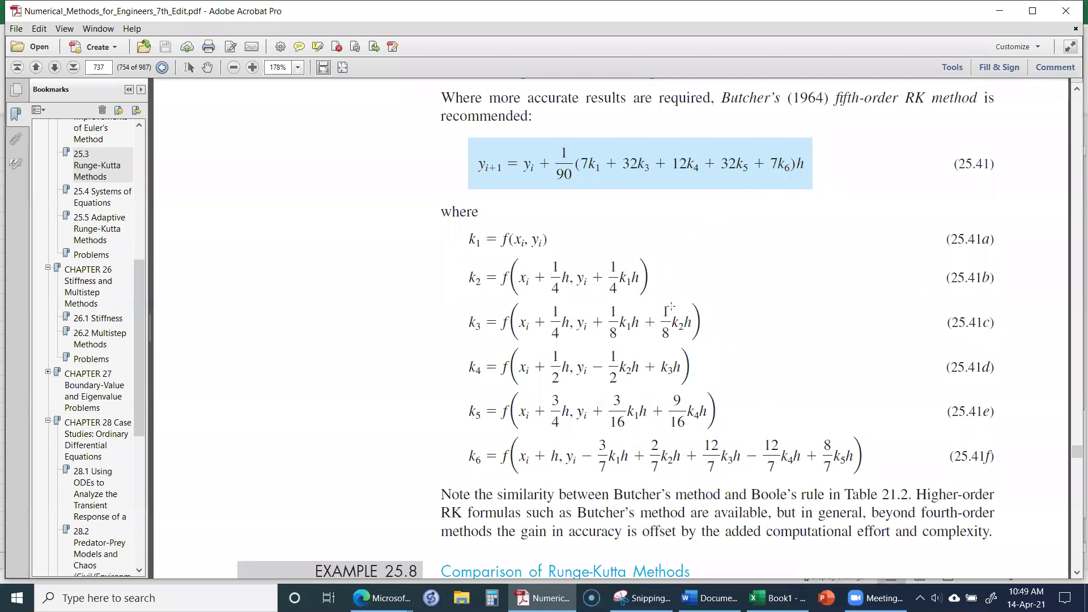
{"action": "scroll", "coordinate": [675, 309], "scroll_direction": "down", "scroll_amount": 7}
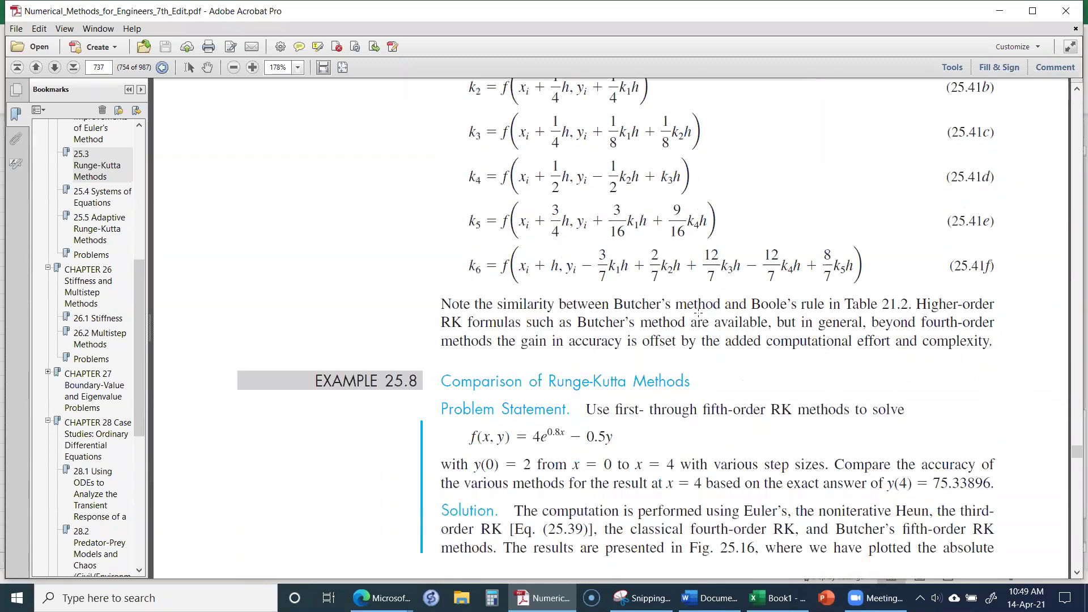
{"action": "scroll", "coordinate": [699, 312], "scroll_direction": "down", "scroll_amount": 1}
{"action": "scroll", "coordinate": [729, 317], "scroll_direction": "down", "scroll_amount": 4}
{"action": "scroll", "coordinate": [731, 318], "scroll_direction": "up", "scroll_amount": 4}
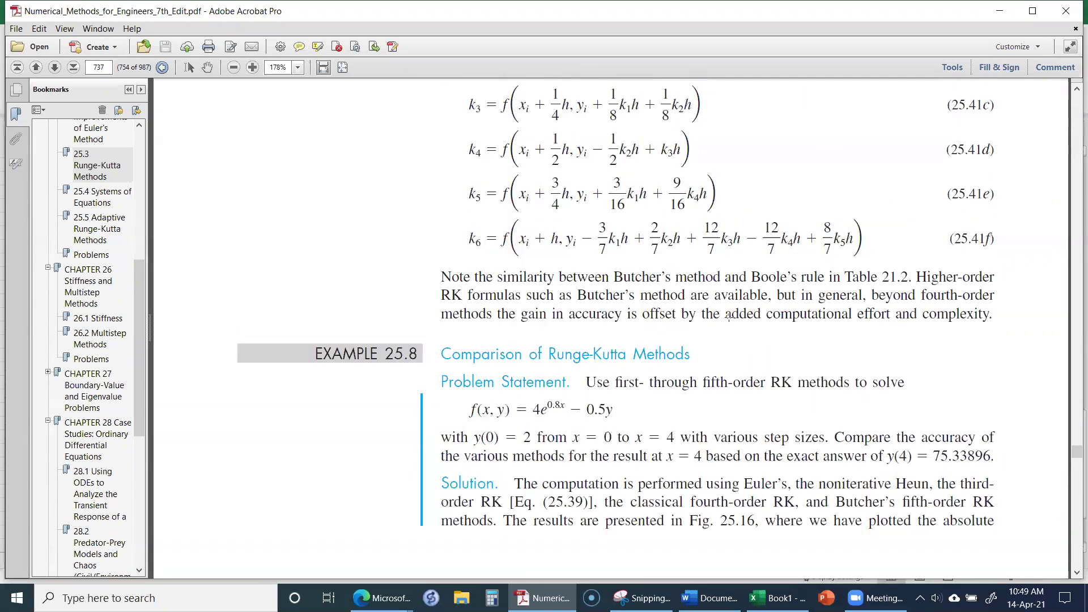
{"action": "scroll", "coordinate": [733, 319], "scroll_direction": "down", "scroll_amount": 4}
{"action": "scroll", "coordinate": [607, 329], "scroll_direction": "down", "scroll_amount": 9}
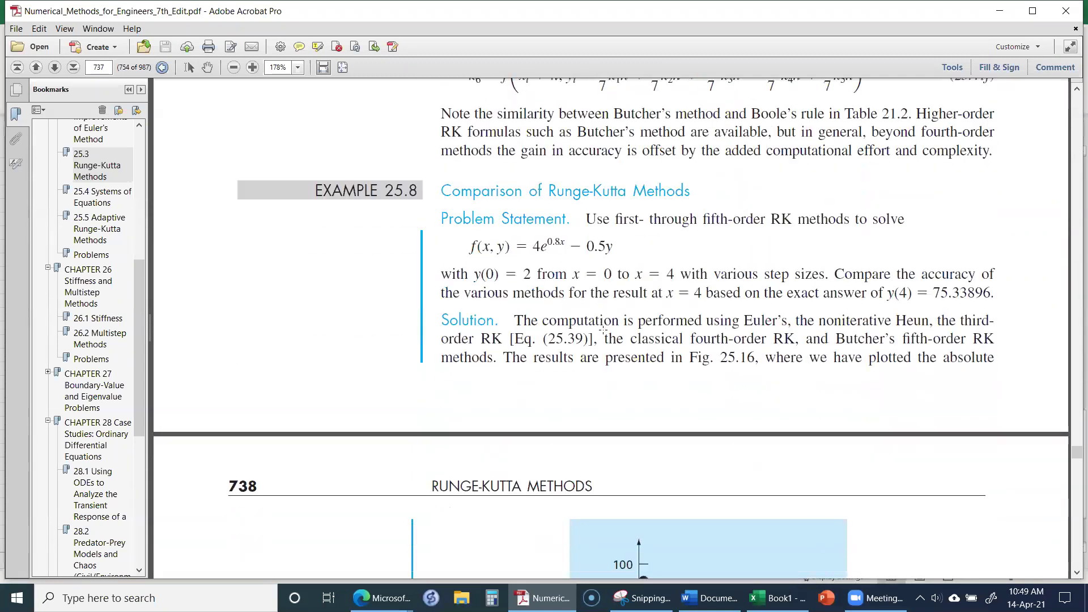
{"action": "scroll", "coordinate": [619, 326], "scroll_direction": "down", "scroll_amount": 4}
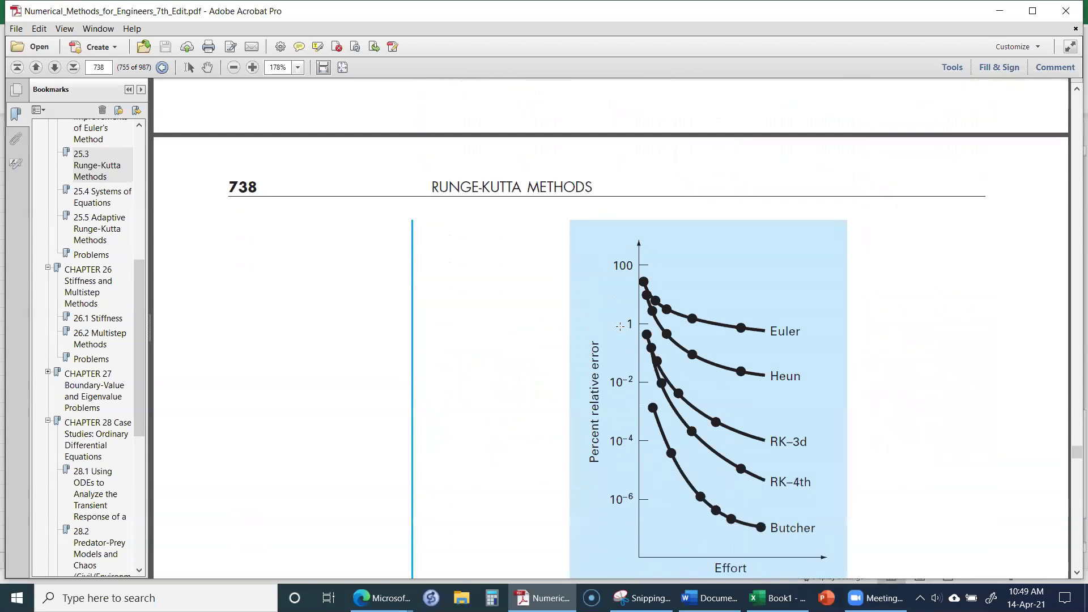
{"action": "scroll", "coordinate": [624, 326], "scroll_direction": "up", "scroll_amount": 8}
{"action": "scroll", "coordinate": [508, 223], "scroll_direction": "down", "scroll_amount": 11}
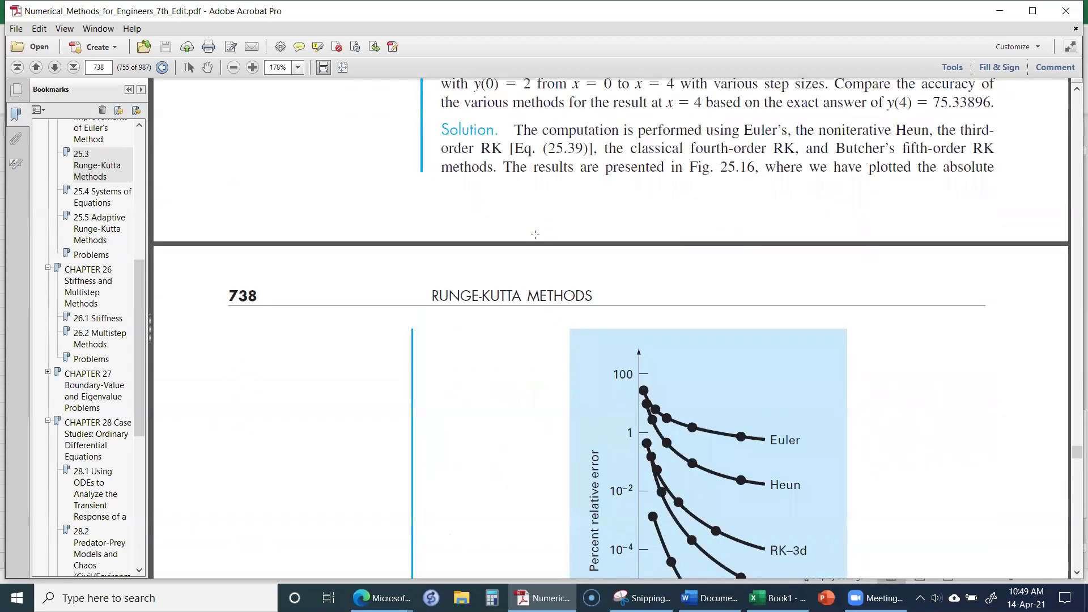